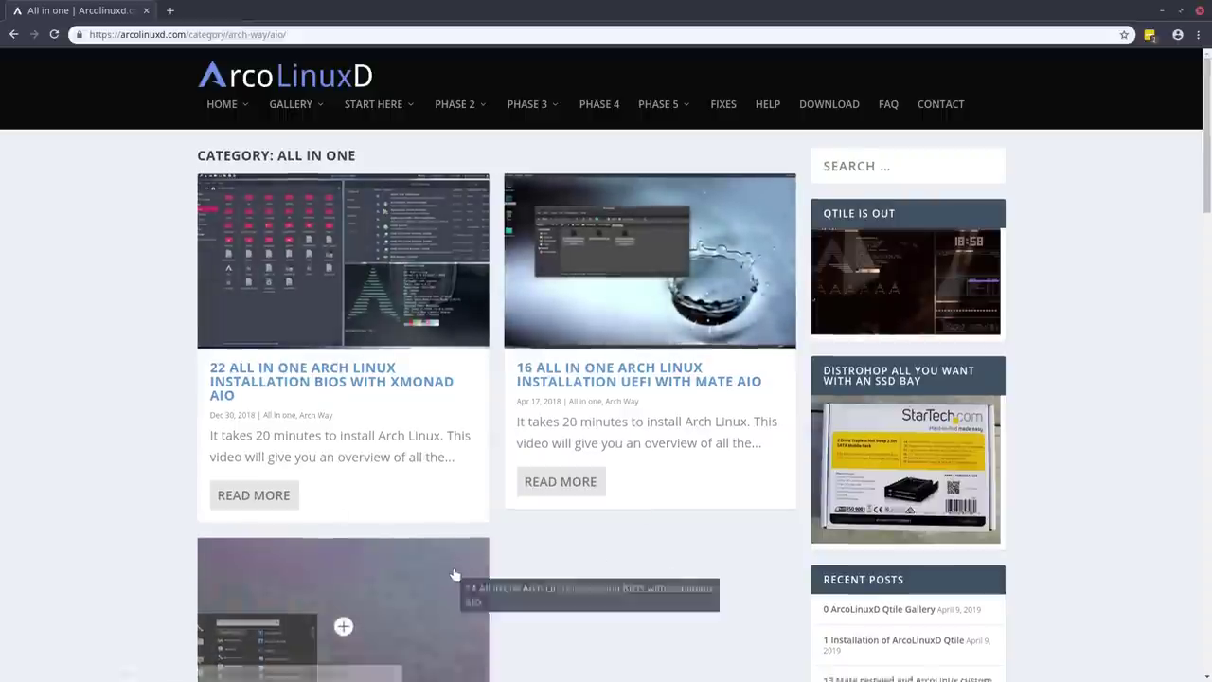
- Scroll down the ArcoLinuxD 'All in one' category page to see the listed installation posts
scroll(344, 616, "down", 2)
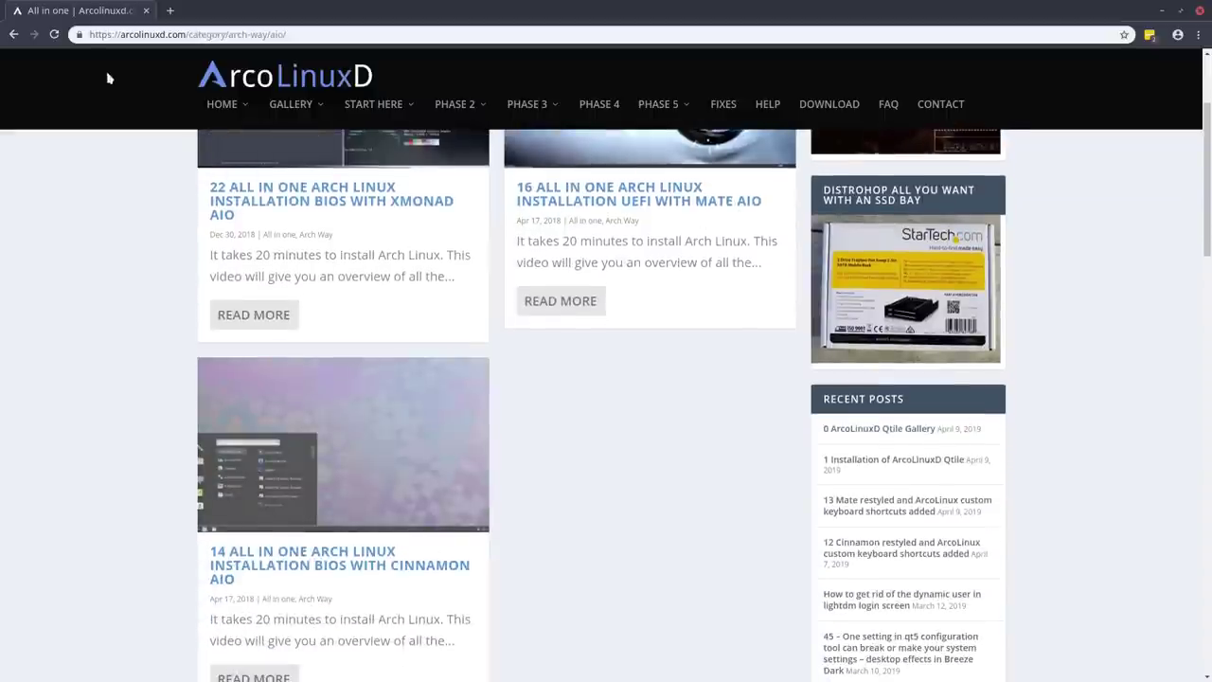
- From the arcolinuxd.com home page, open the Xmonad all-in-one installation post and scroll through it
left_click(15, 35)
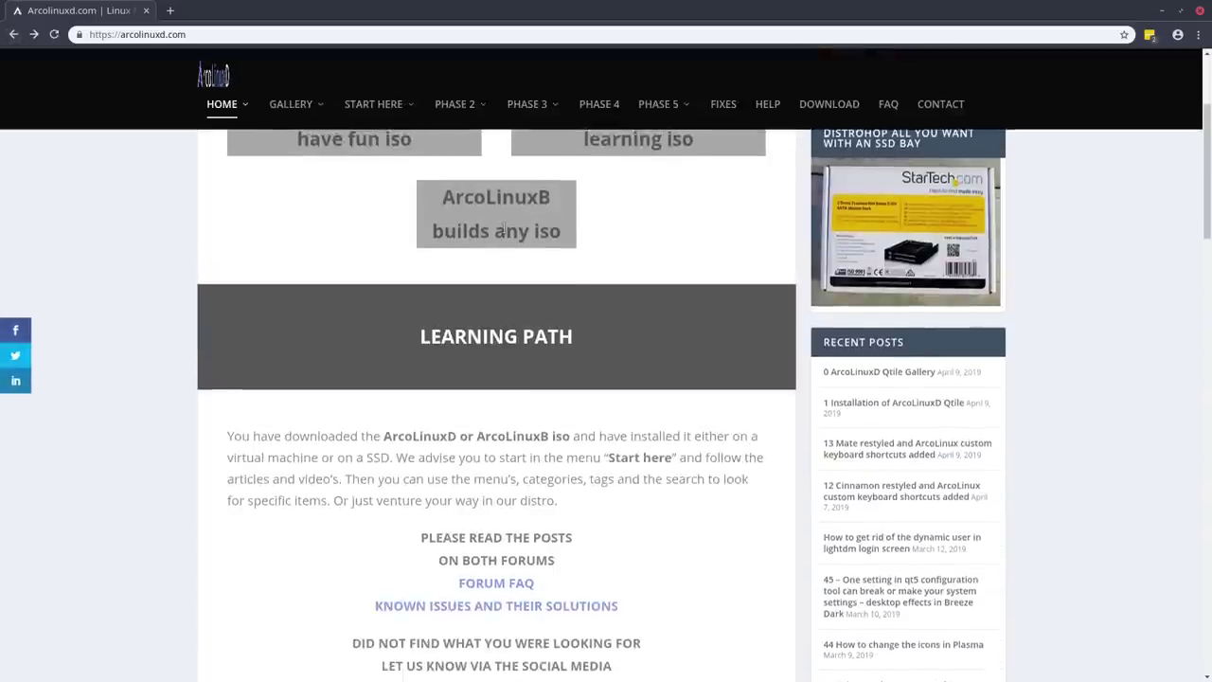
mouse_move(673, 116)
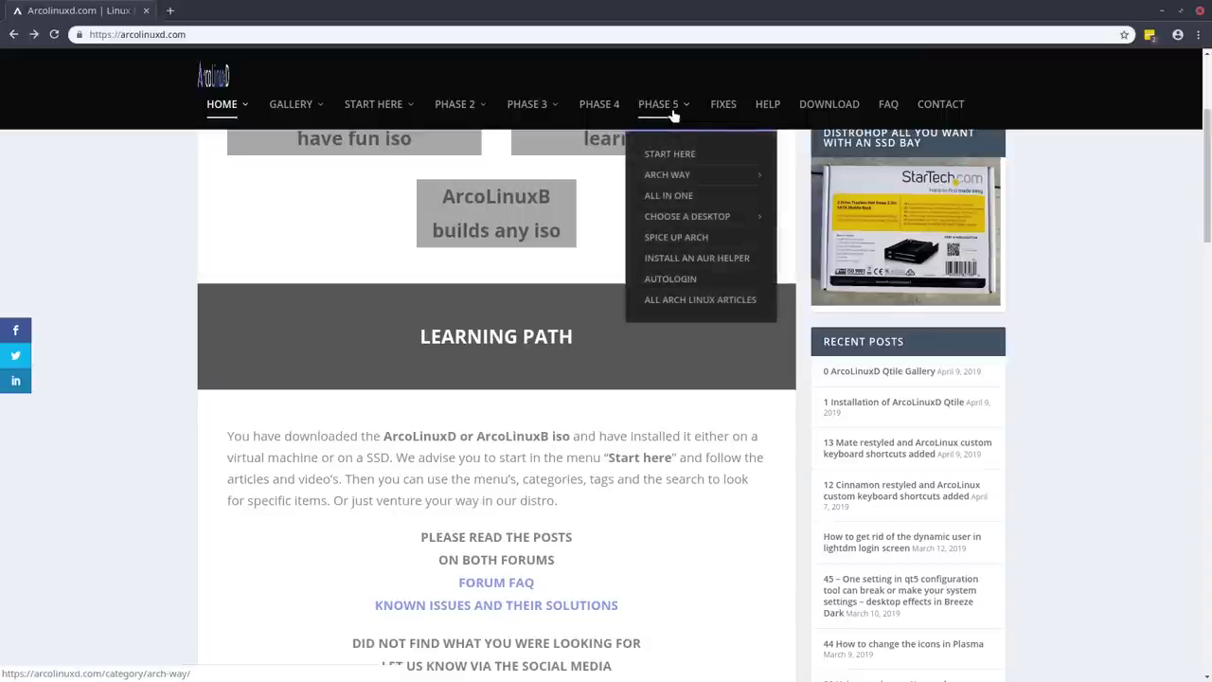
mouse_move(673, 180)
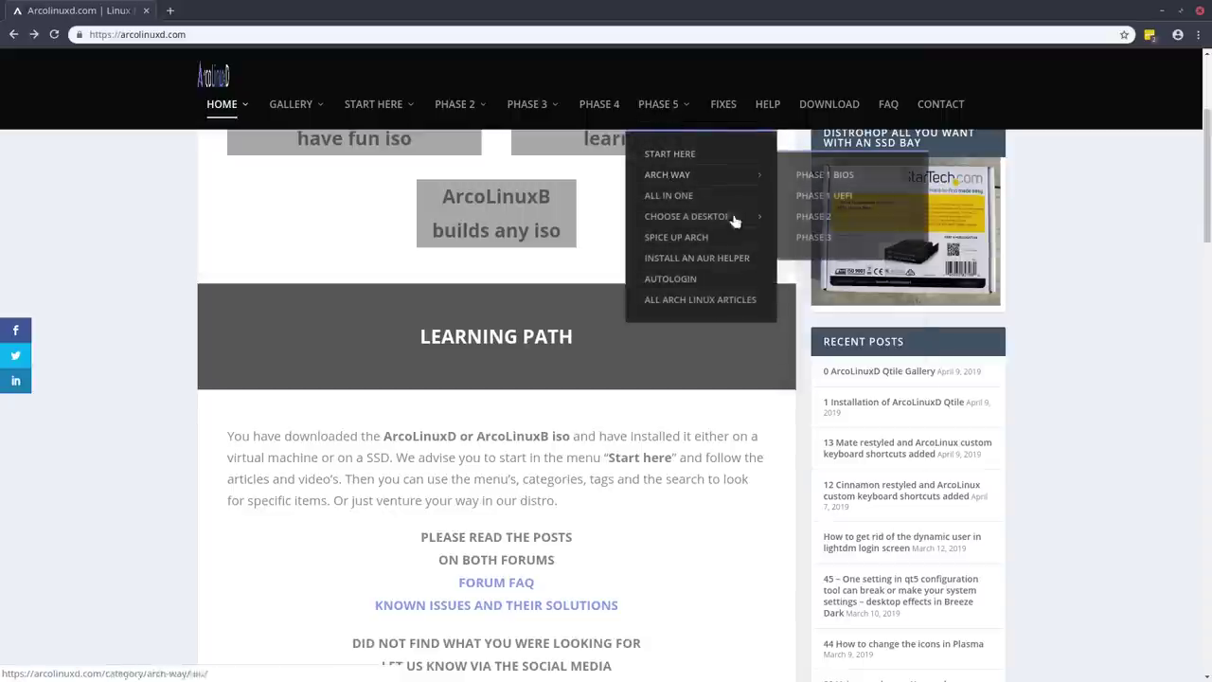
mouse_move(773, 221)
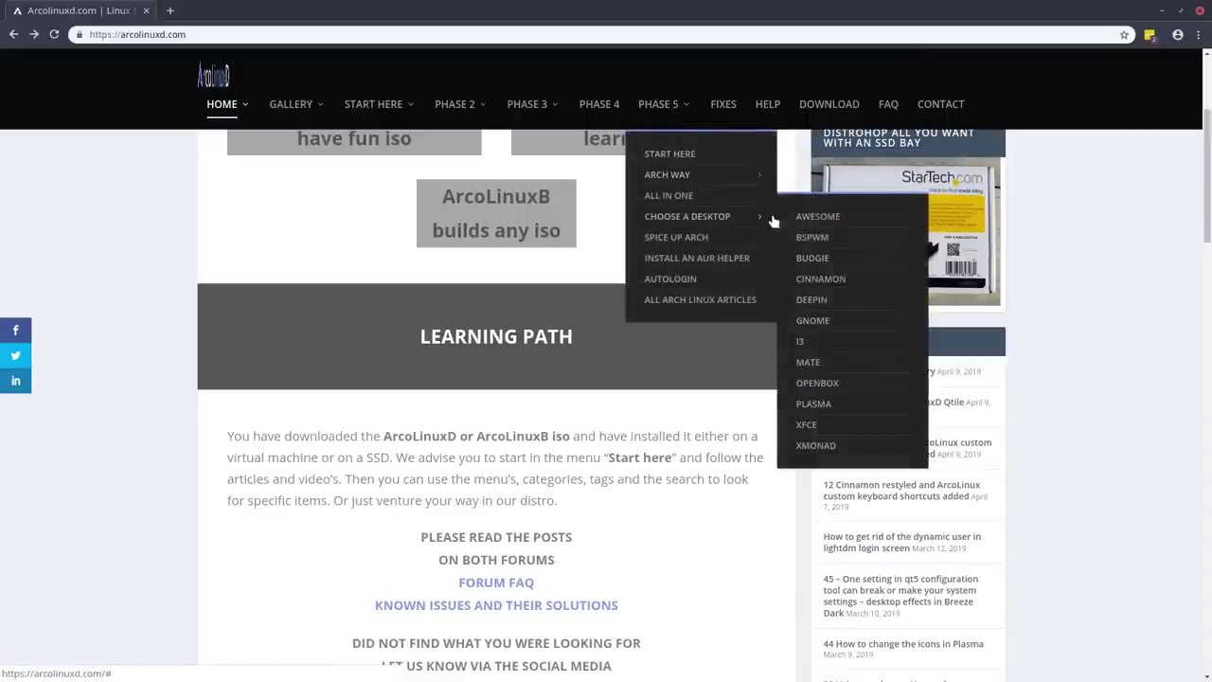
left_click(816, 446)
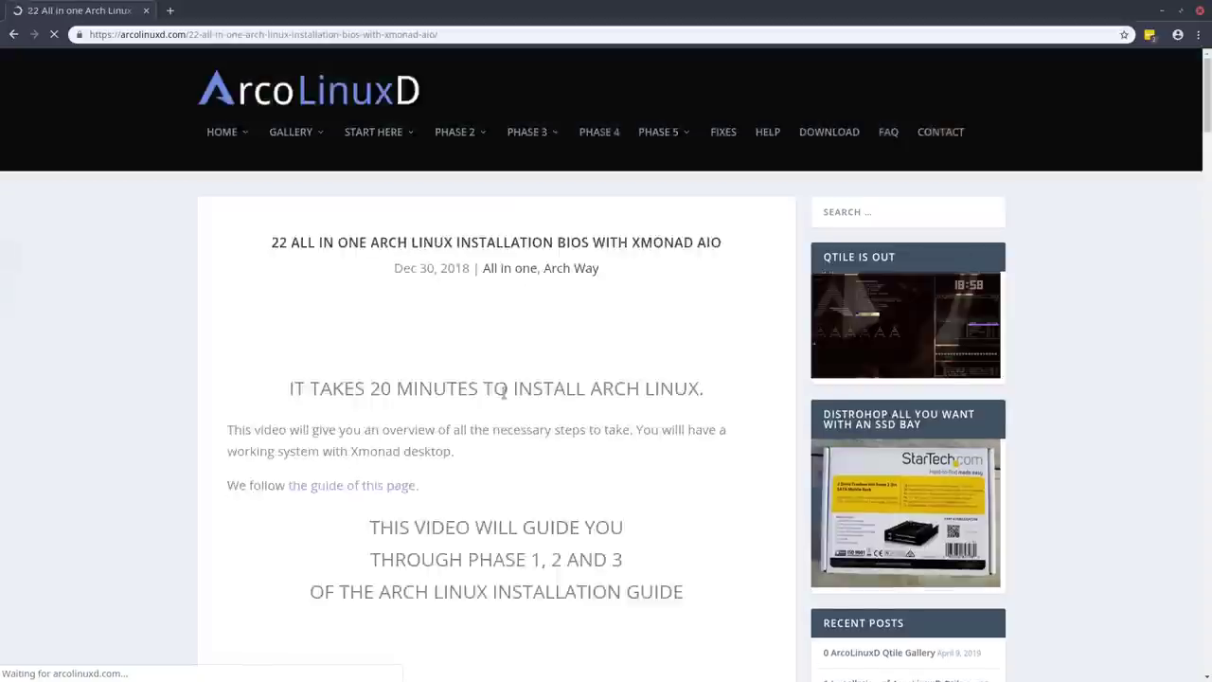
scroll(406, 372, "down", 3)
scroll(406, 372, "down", 5)
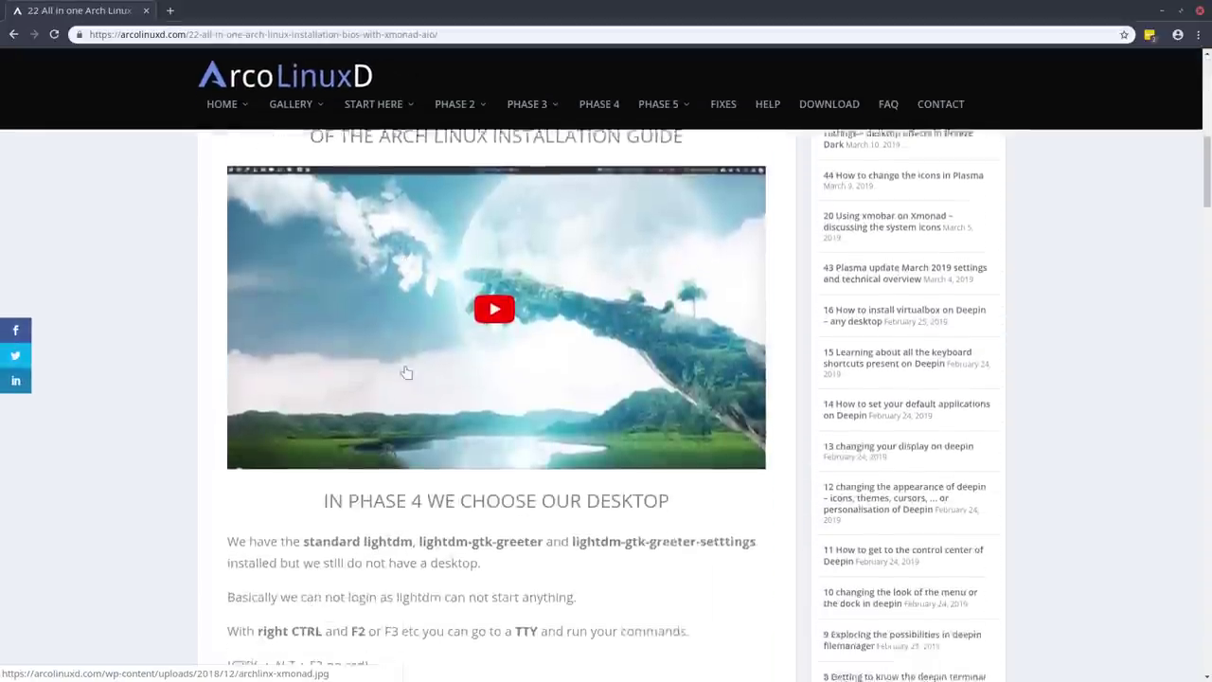
scroll(406, 373, "down", 3)
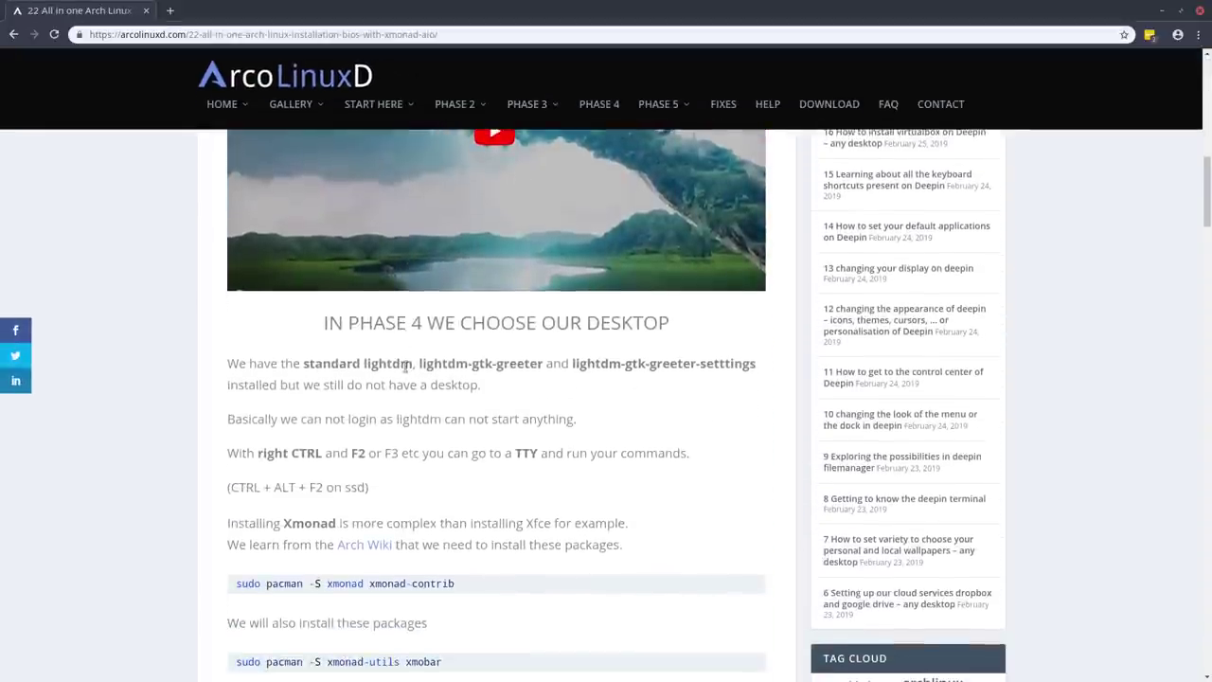
scroll(405, 369, "down", 10)
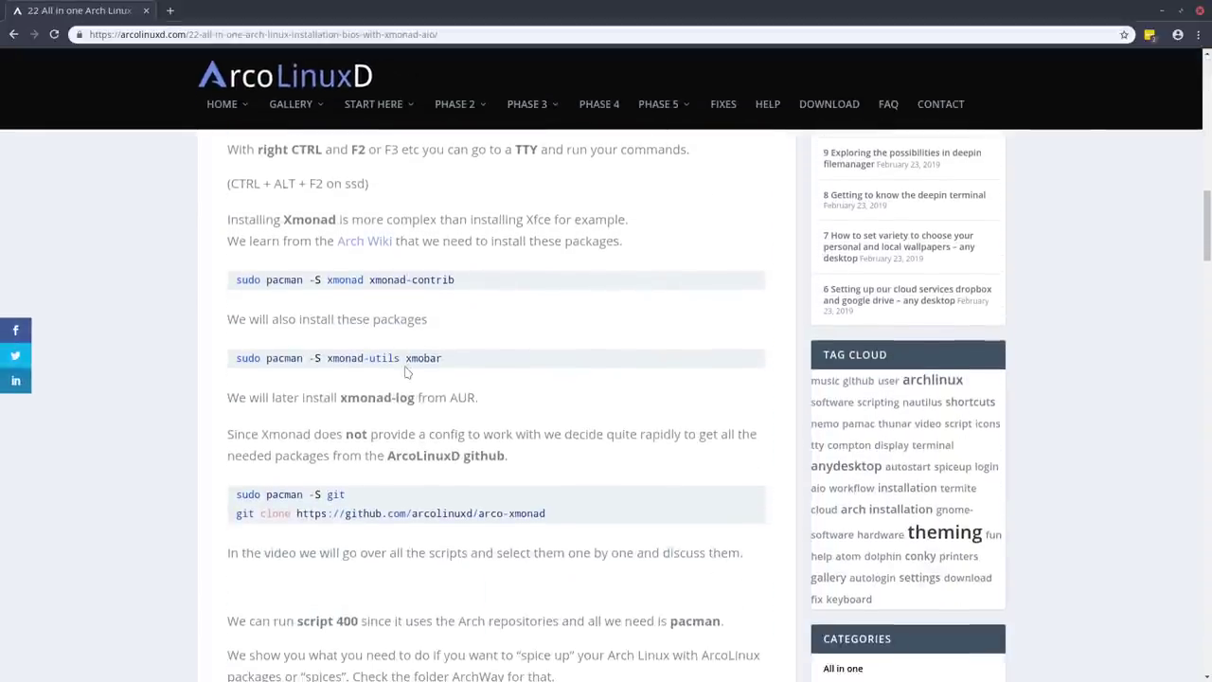
scroll(406, 372, "down", 12)
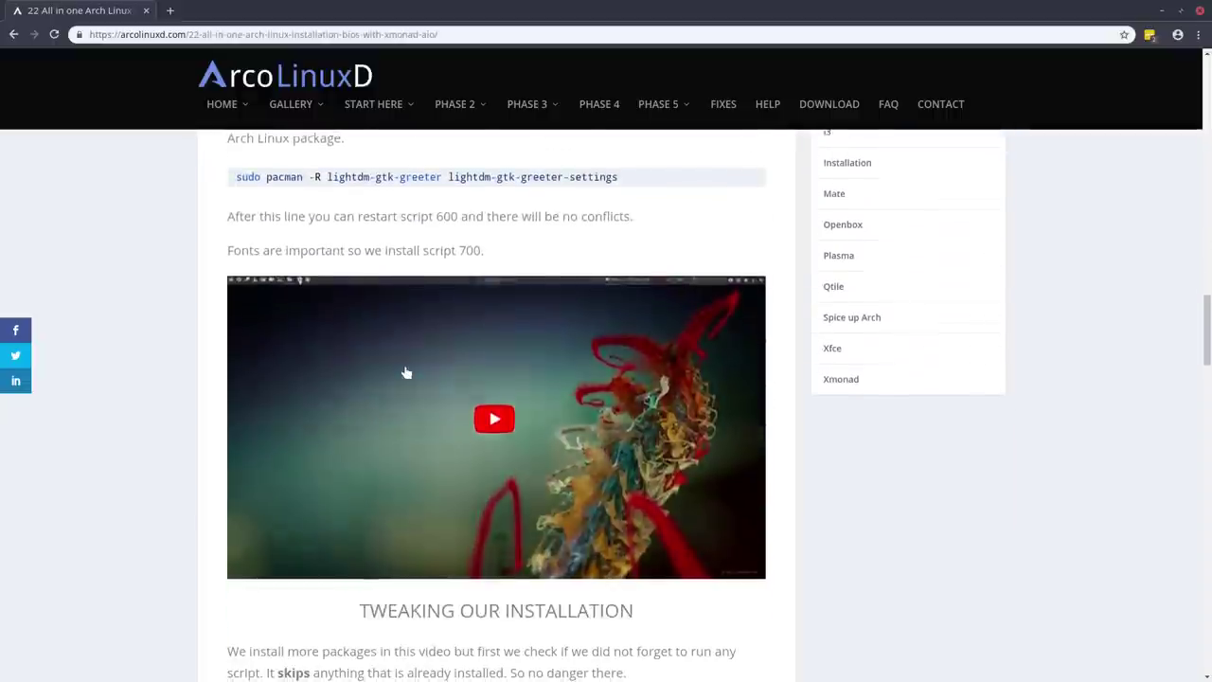
scroll(405, 372, "down", 7)
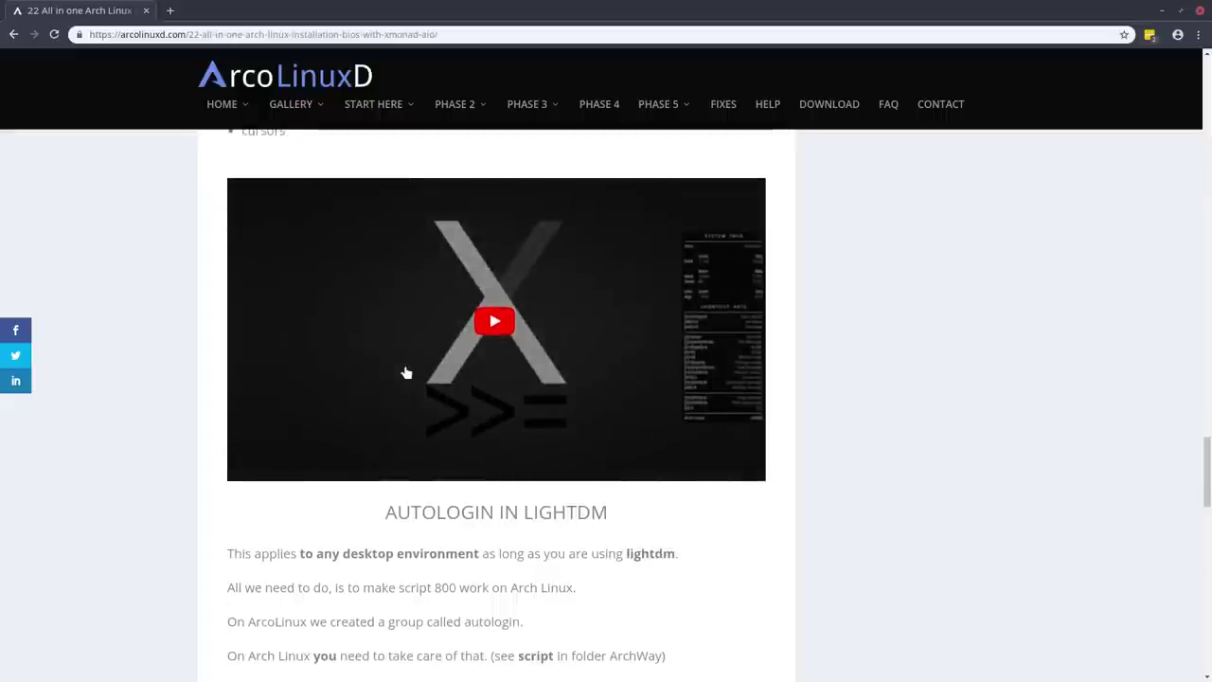
- Return home and open the Arch Linux Phase 1 UEFI article from the Arch Way menu
left_click(13, 36)
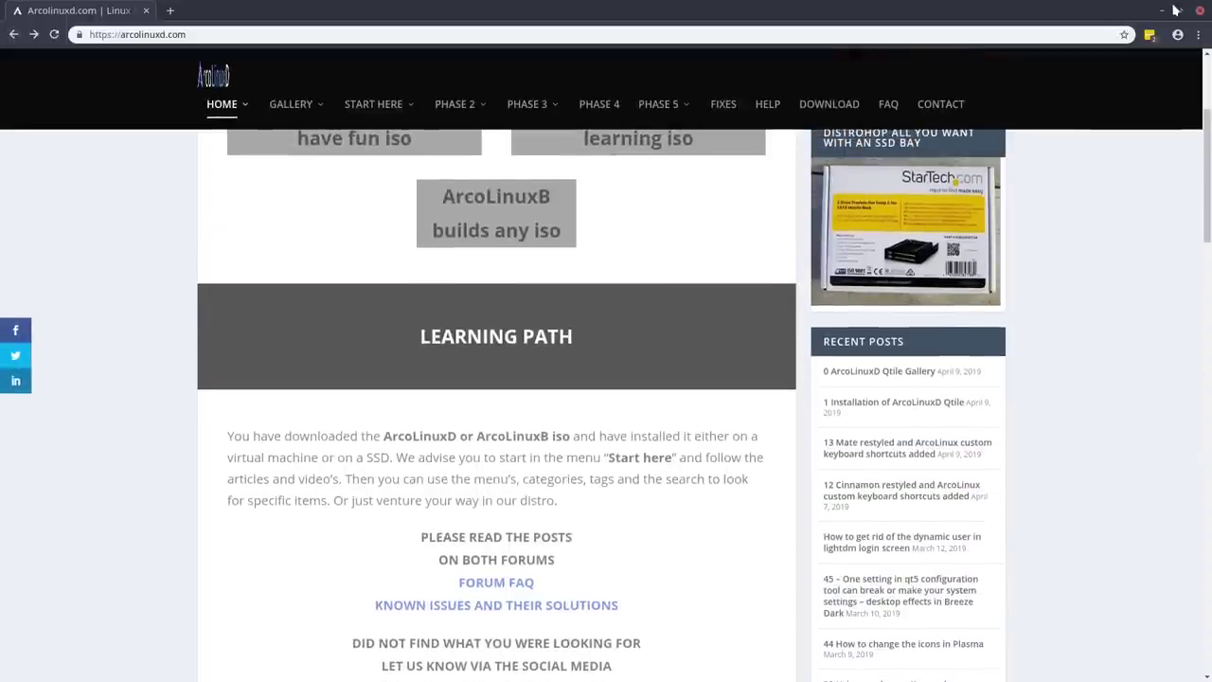
mouse_move(701, 218)
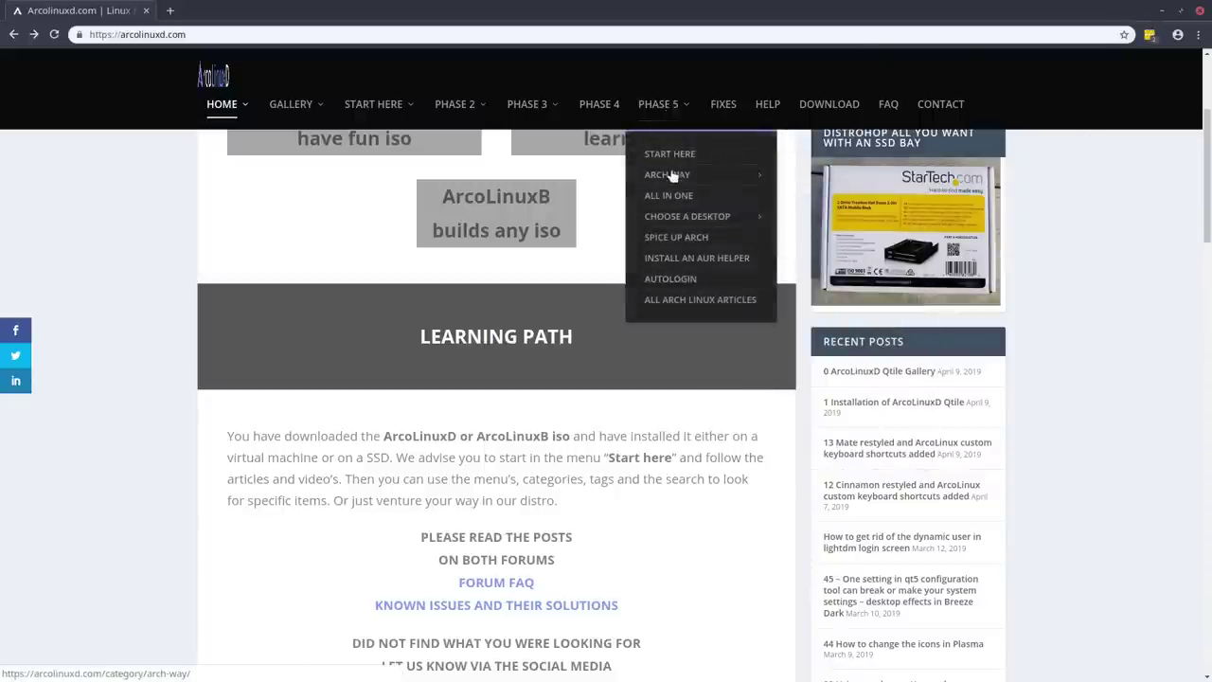
mouse_move(703, 176)
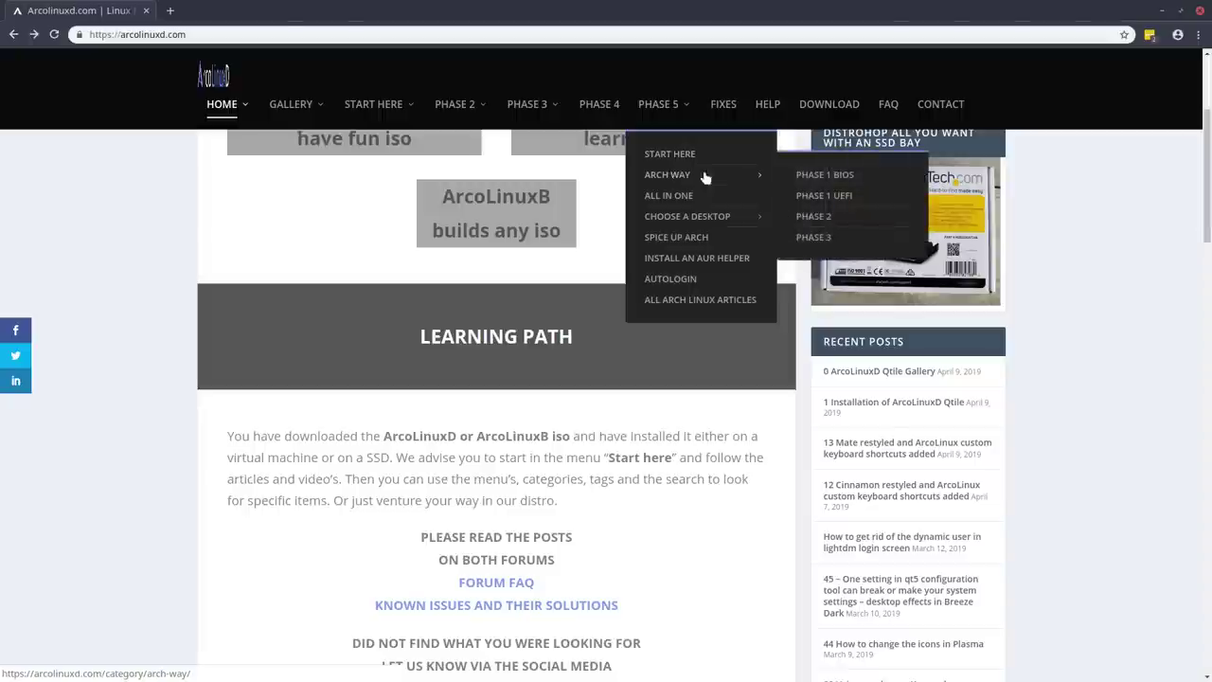
left_click(826, 198)
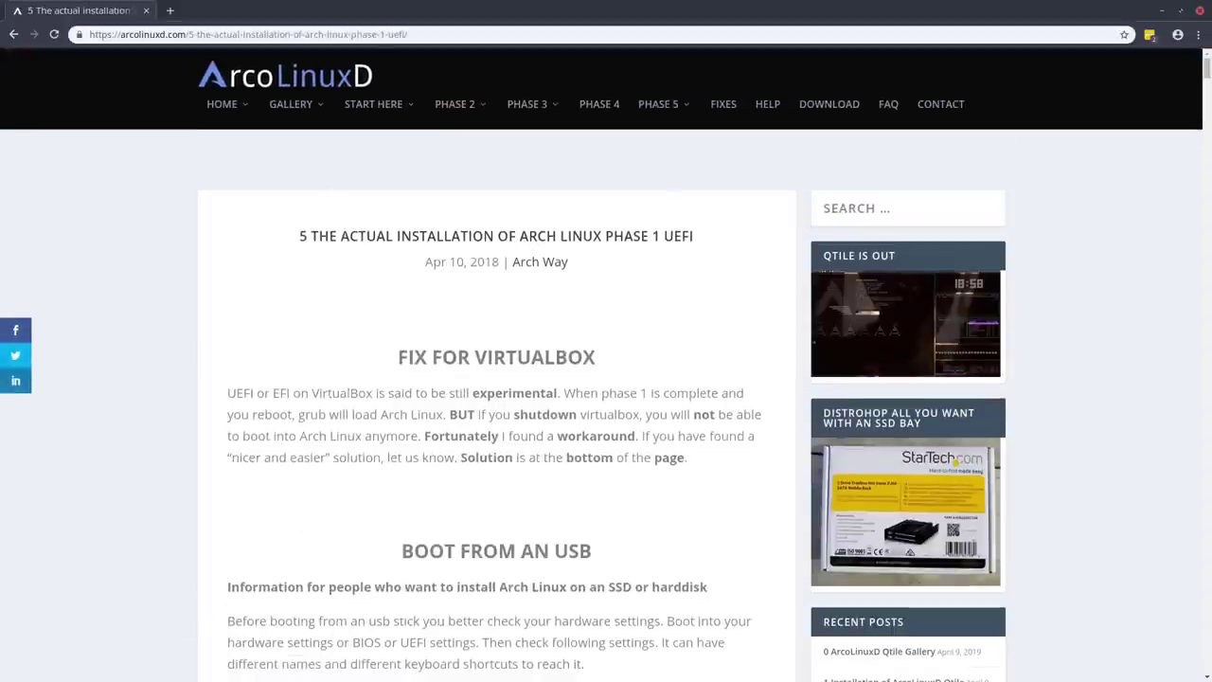
key("alt+Tab")
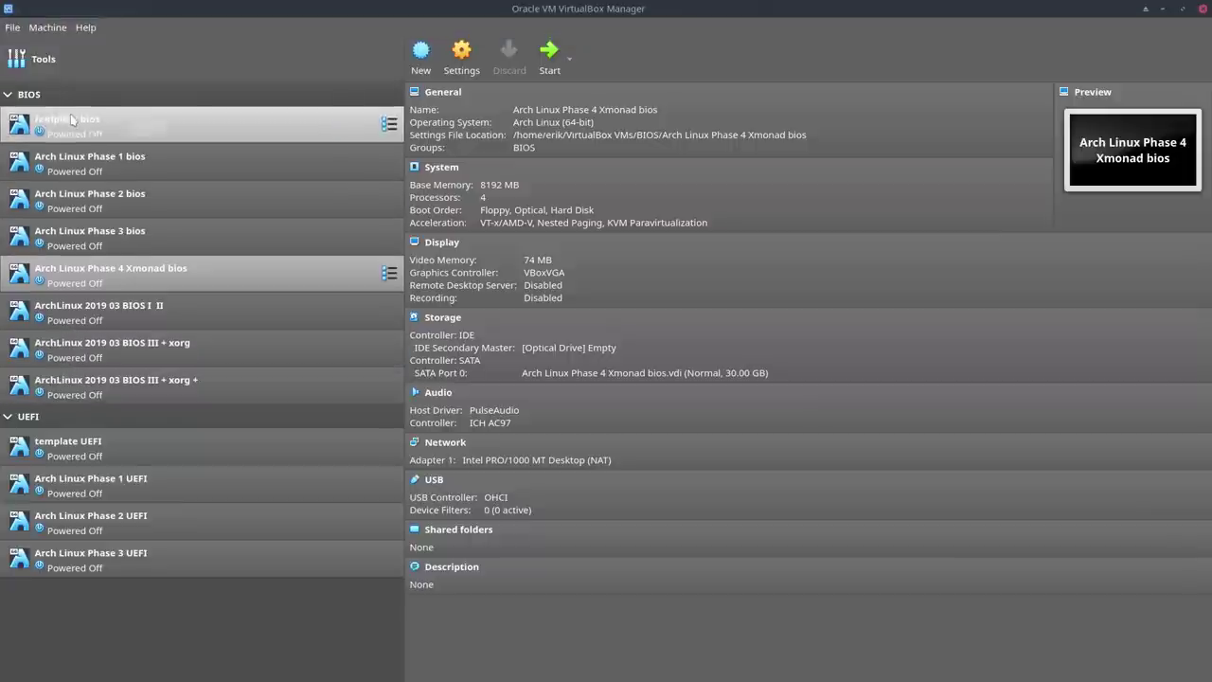
- Collapse the BIOS group so only the UEFI machines show, then minimize VirtualBox Manager
left_click(7, 95)
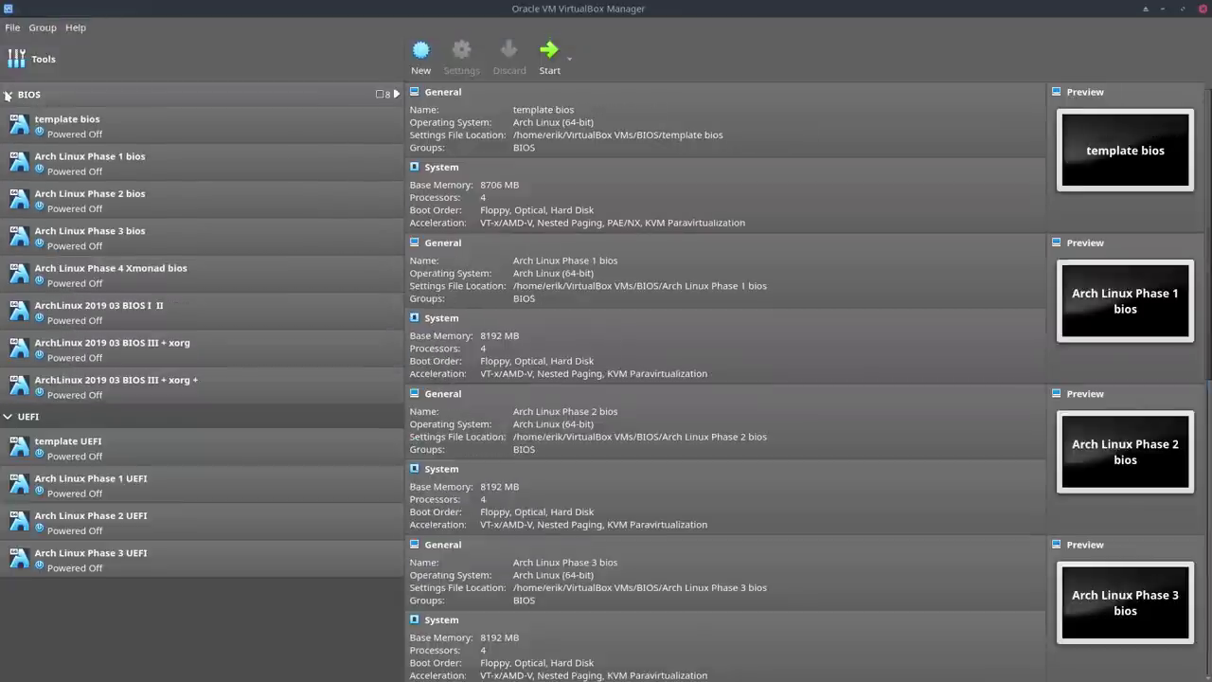
left_click(7, 95)
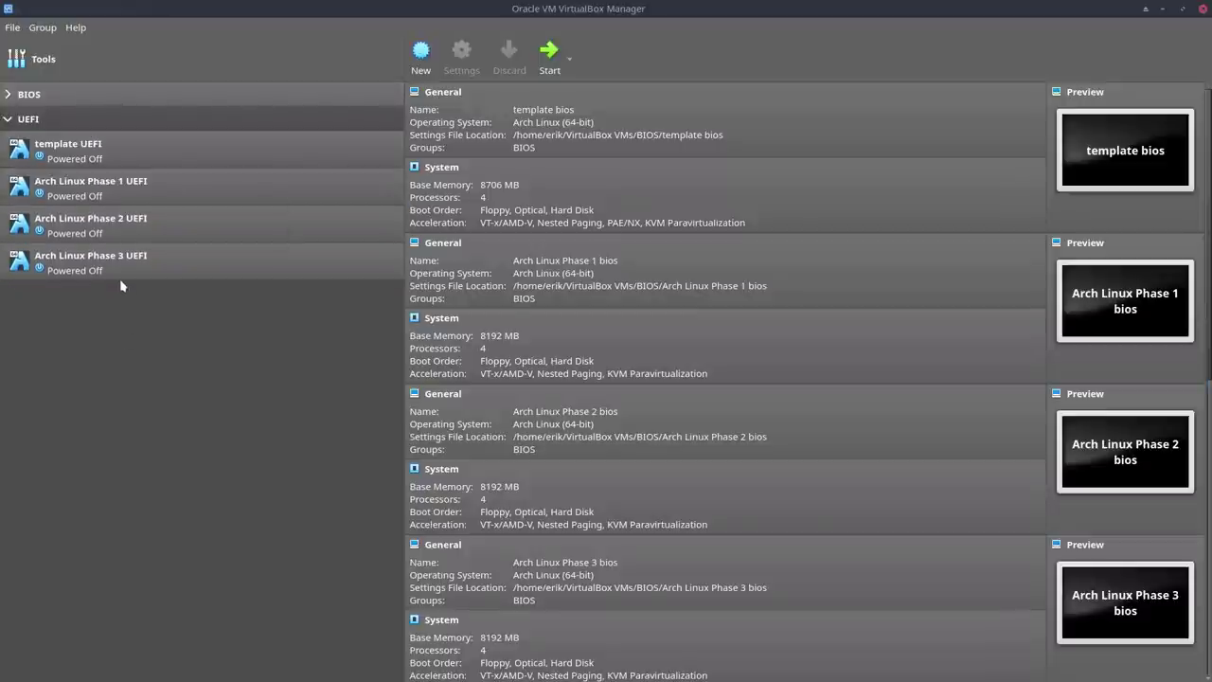
right_click(119, 270)
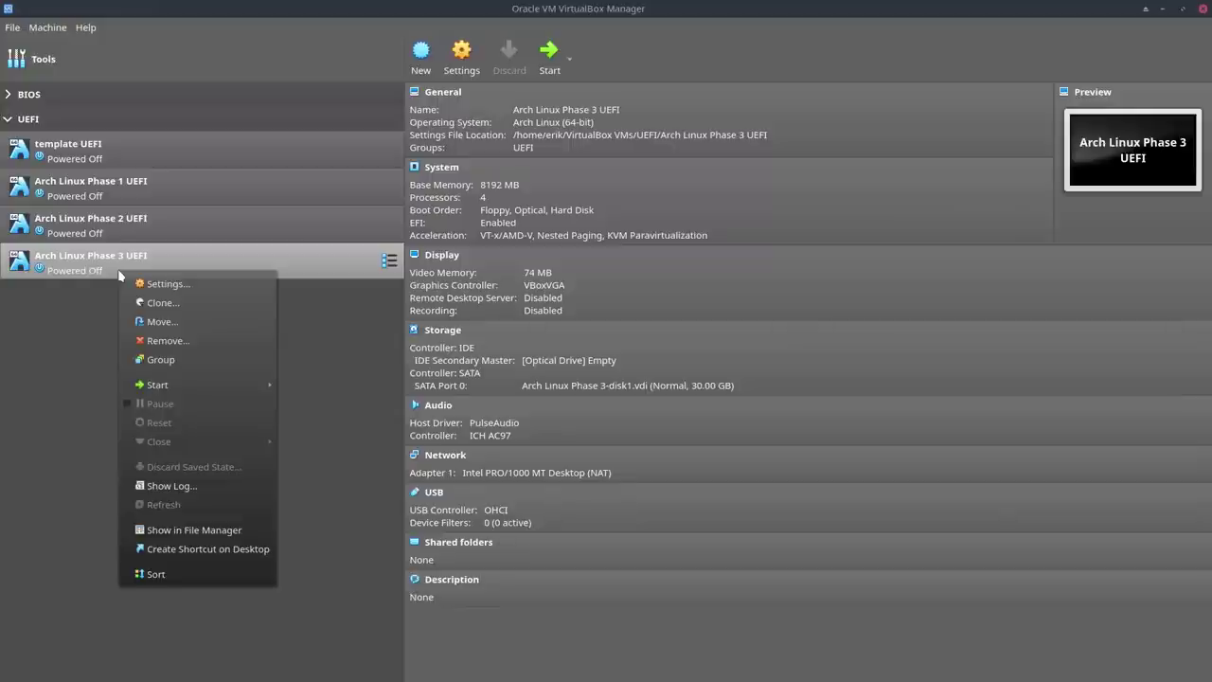
left_click(64, 347)
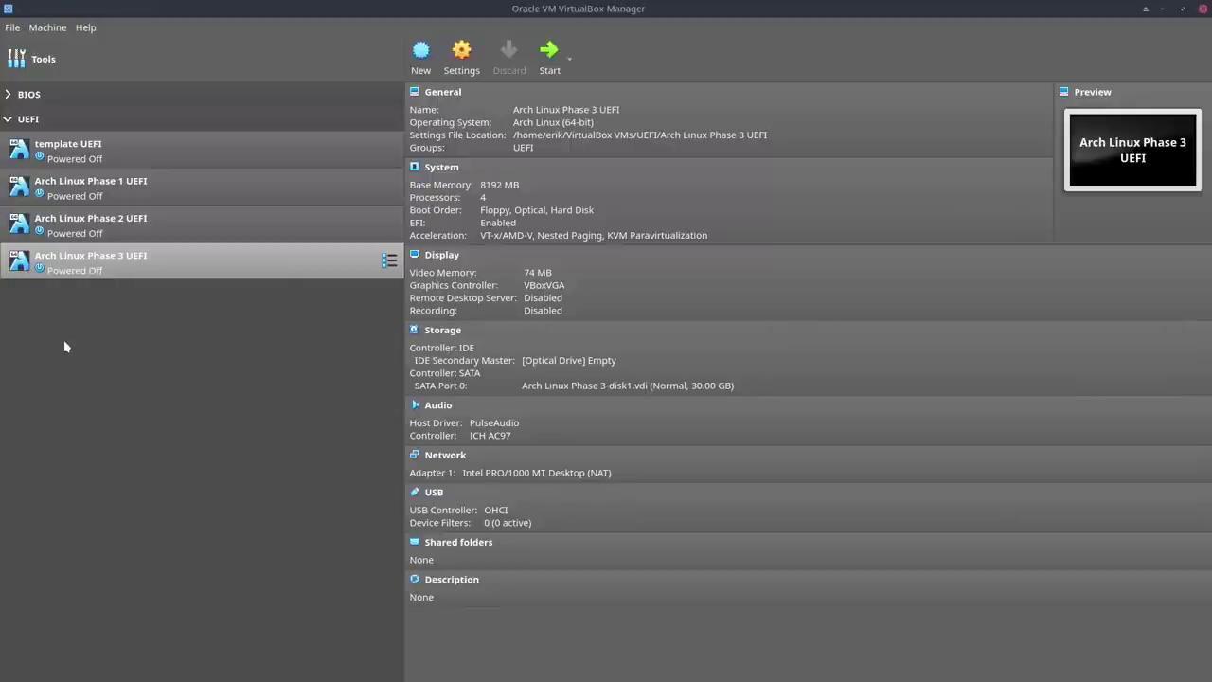
left_click(1164, 10)
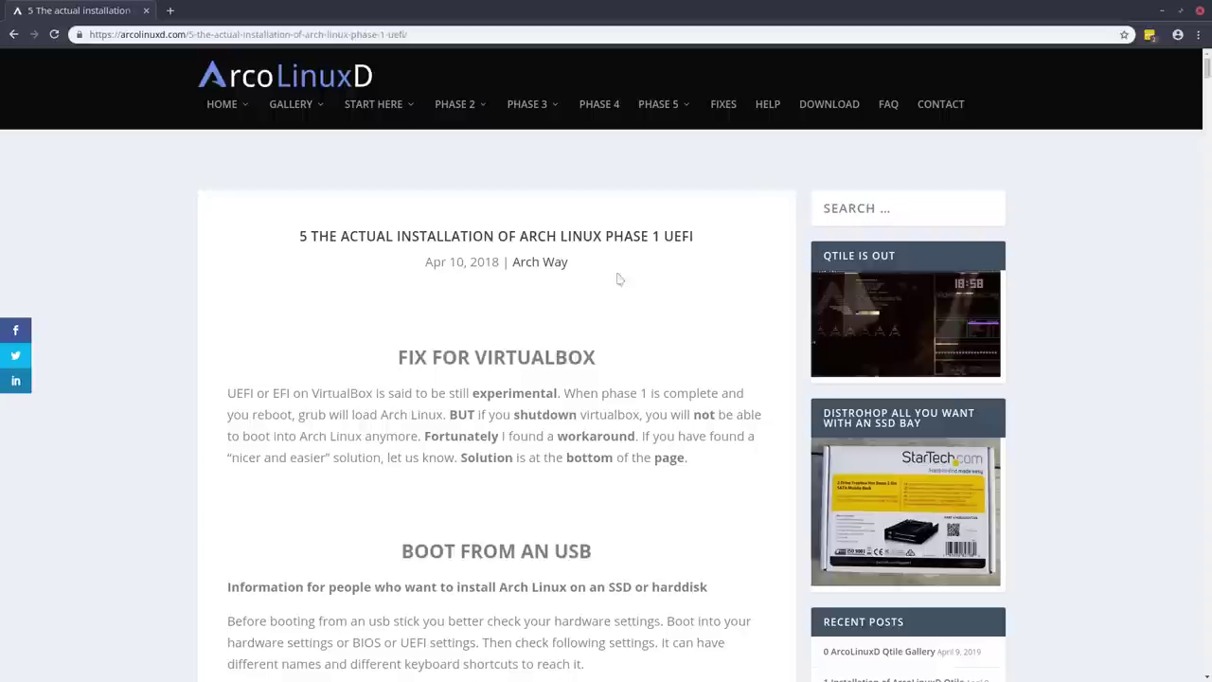
left_click_drag(664, 236, 692, 235)
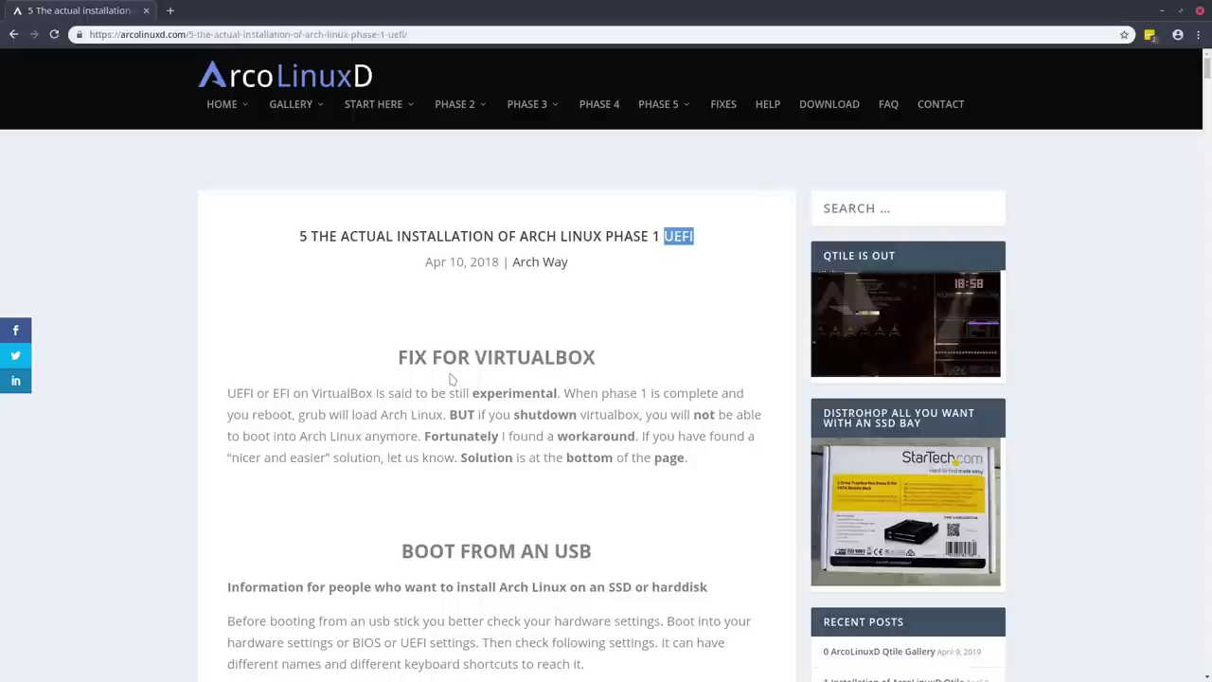
left_click(417, 414)
scroll(411, 423, "down", 3)
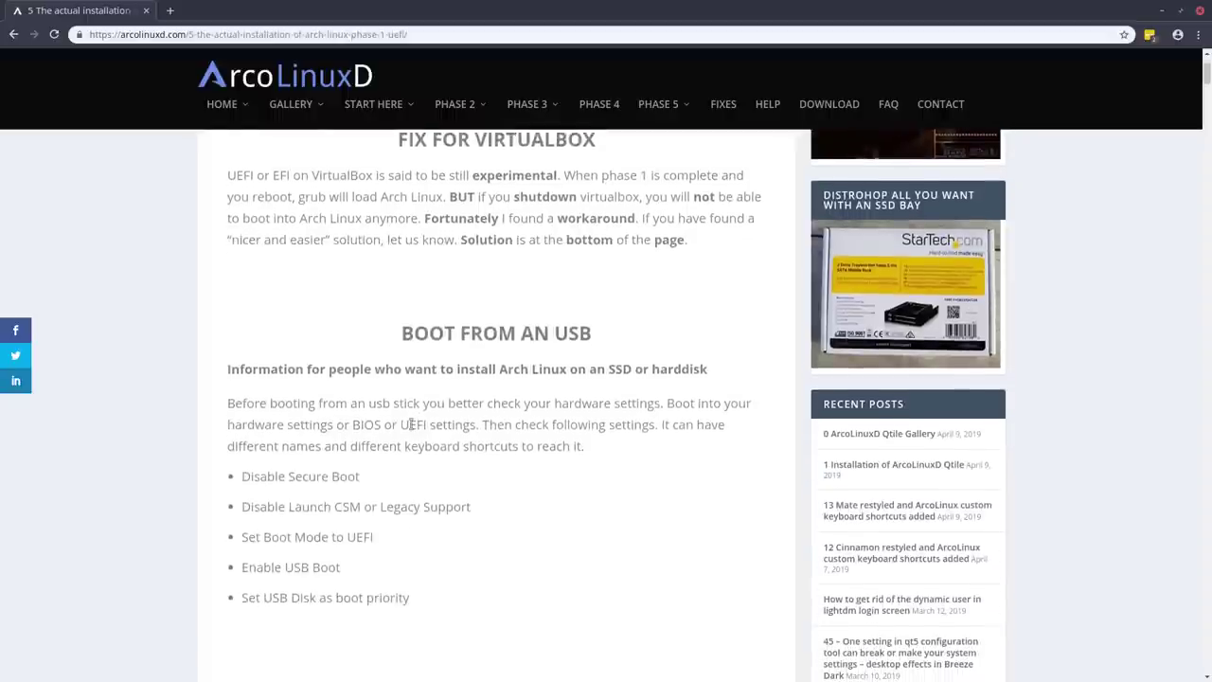
scroll(411, 423, "down", 1)
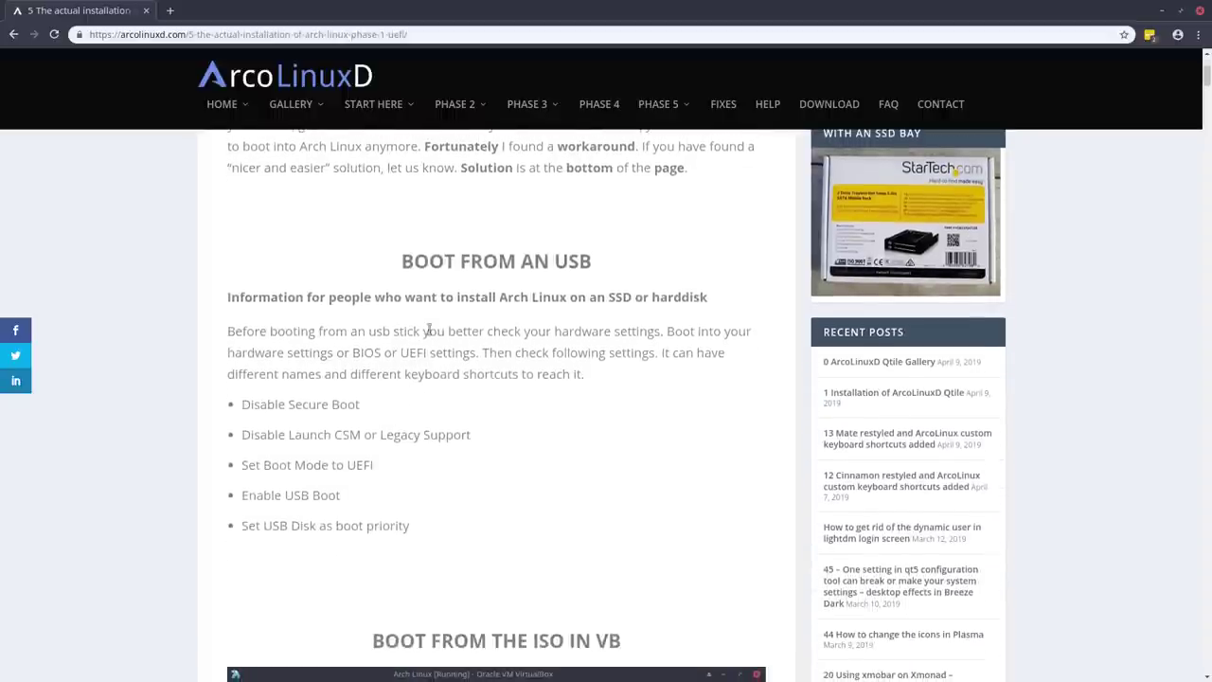
scroll(428, 330, "up", 3)
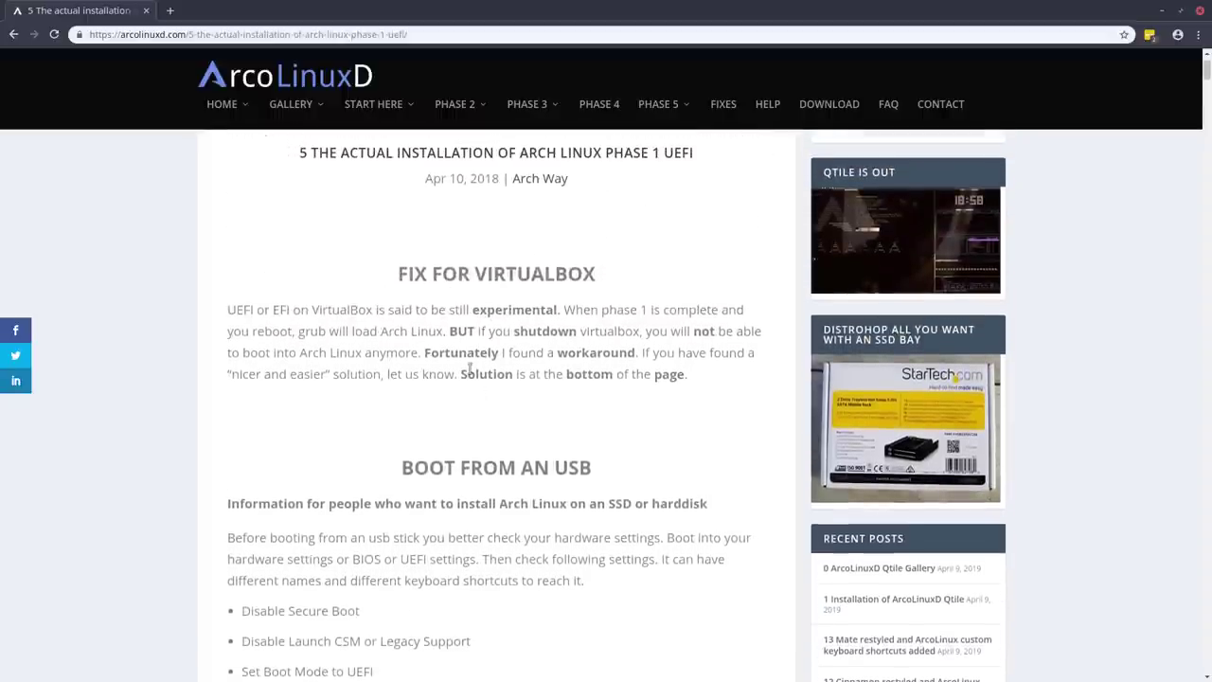
left_click_drag(461, 374, 699, 389)
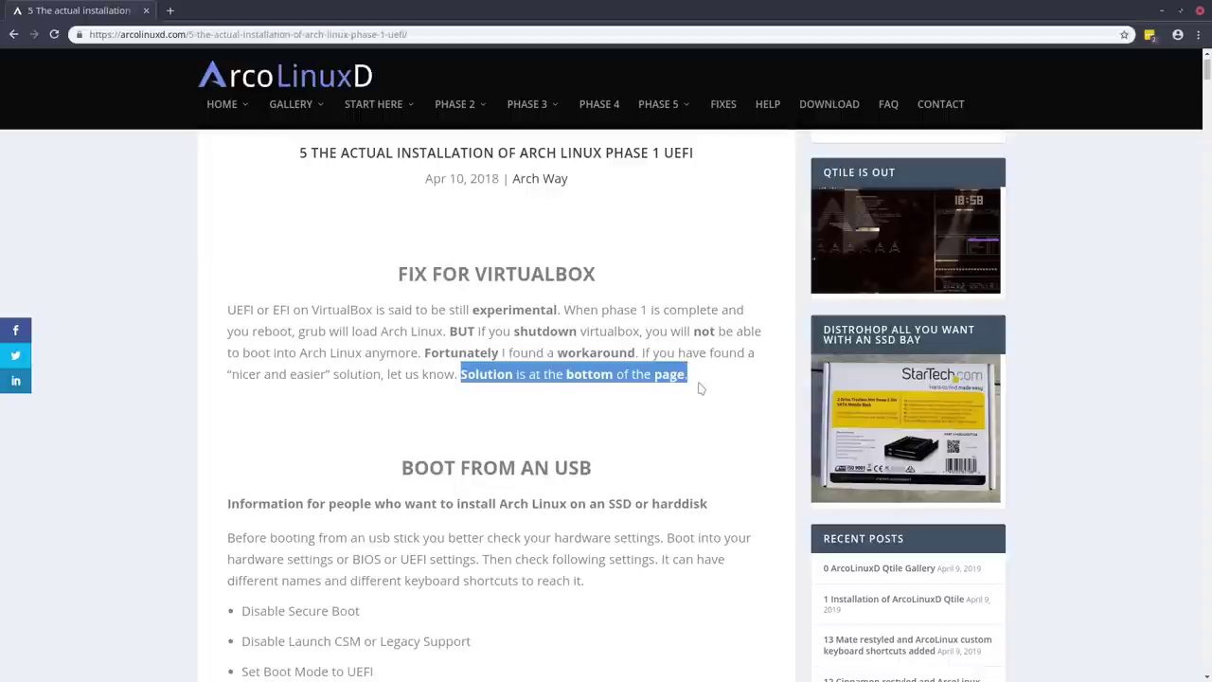
left_click(472, 352)
left_click_drag(519, 353, 645, 353)
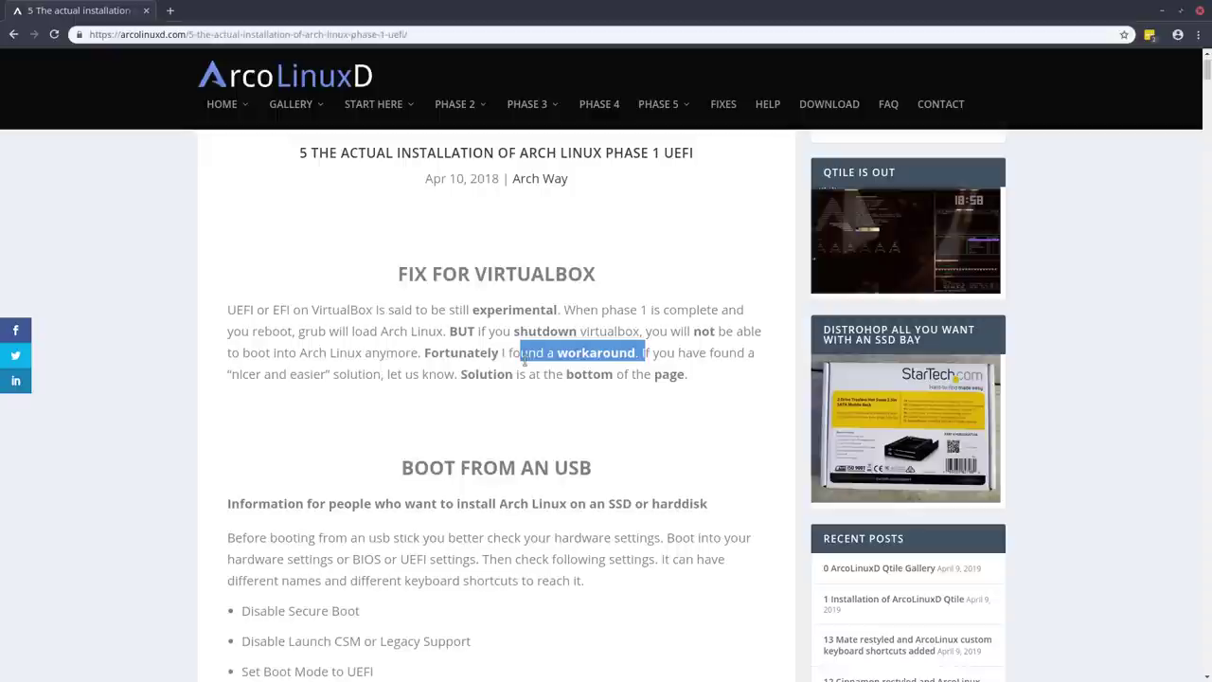
- Search Google for 'arch wiki installation' in a new tab
left_click(171, 10)
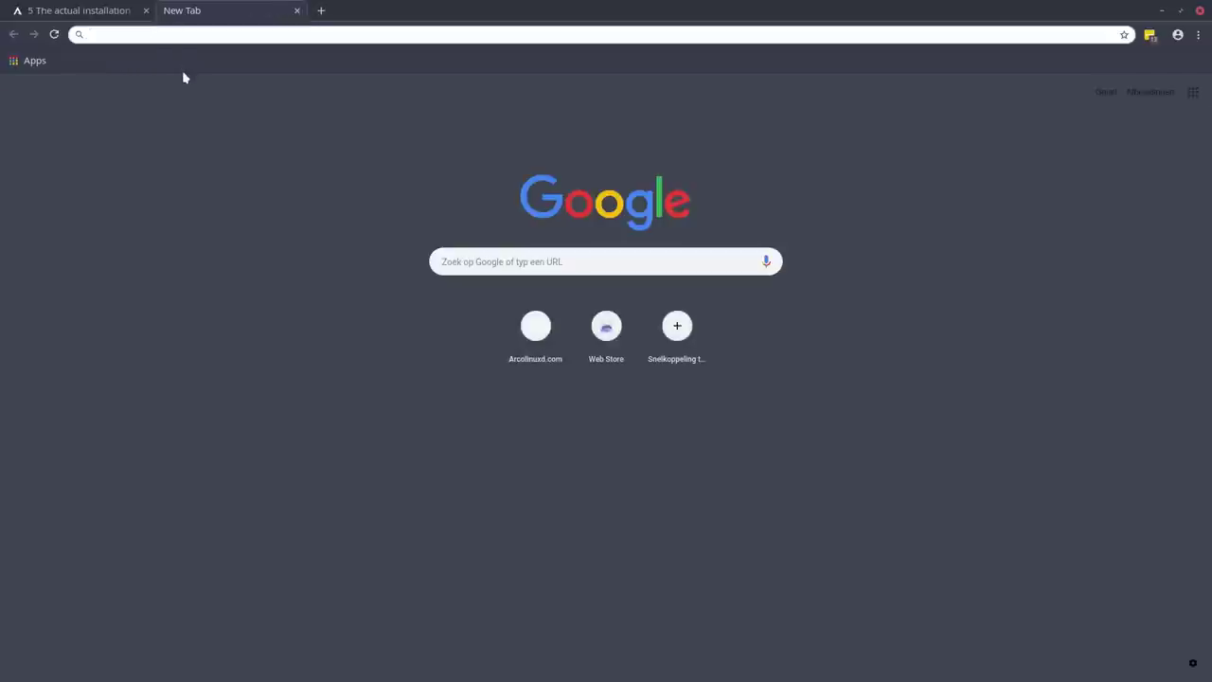
type("arch ")
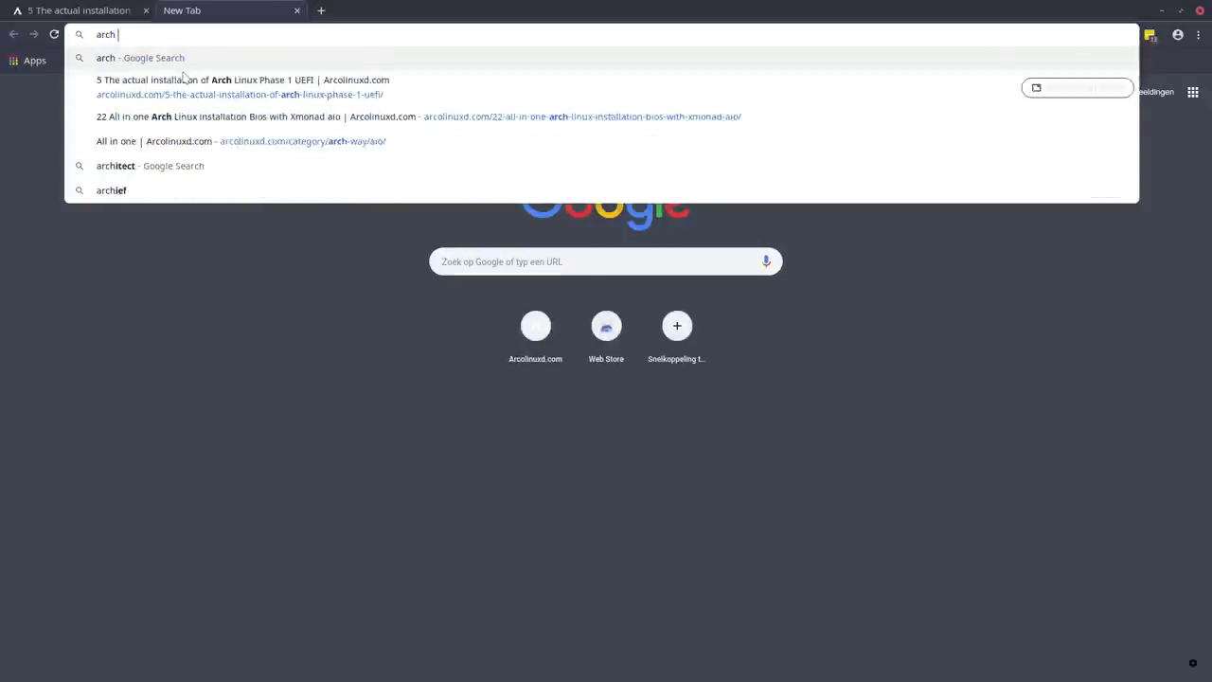
type("wikie ins")
key("BackSpace")
key("BackSpace")
key("BackSpace")
key("BackSpace")
key("BackSpace")
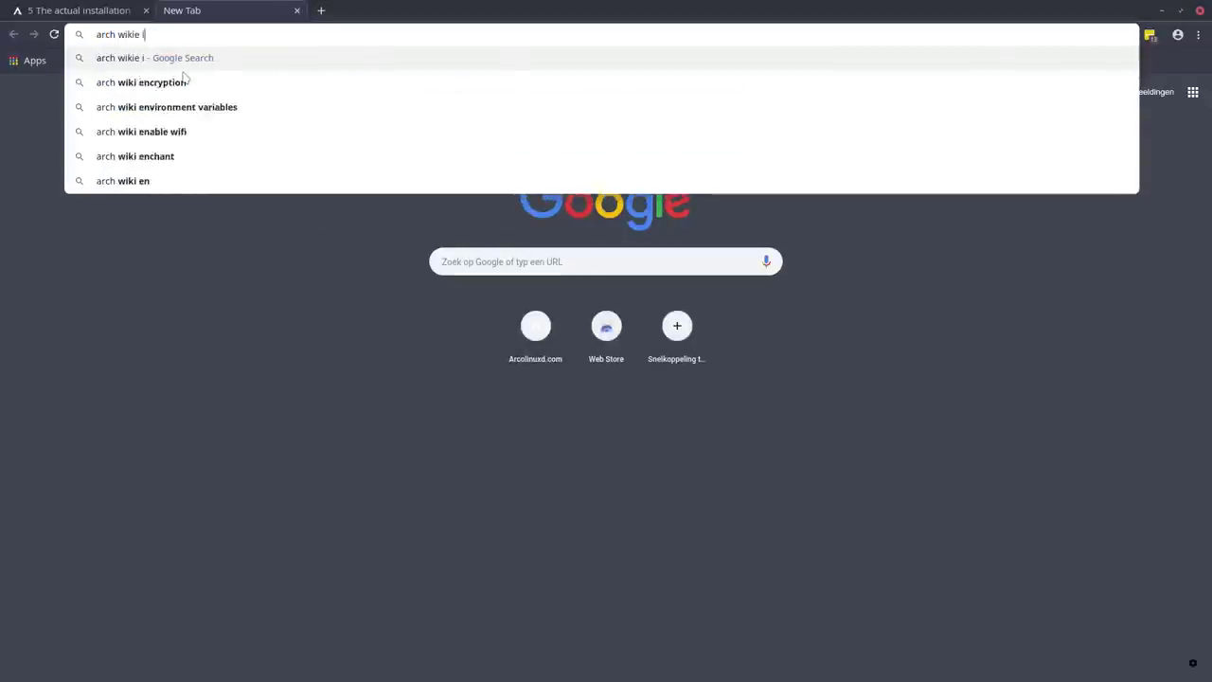
type("installation")
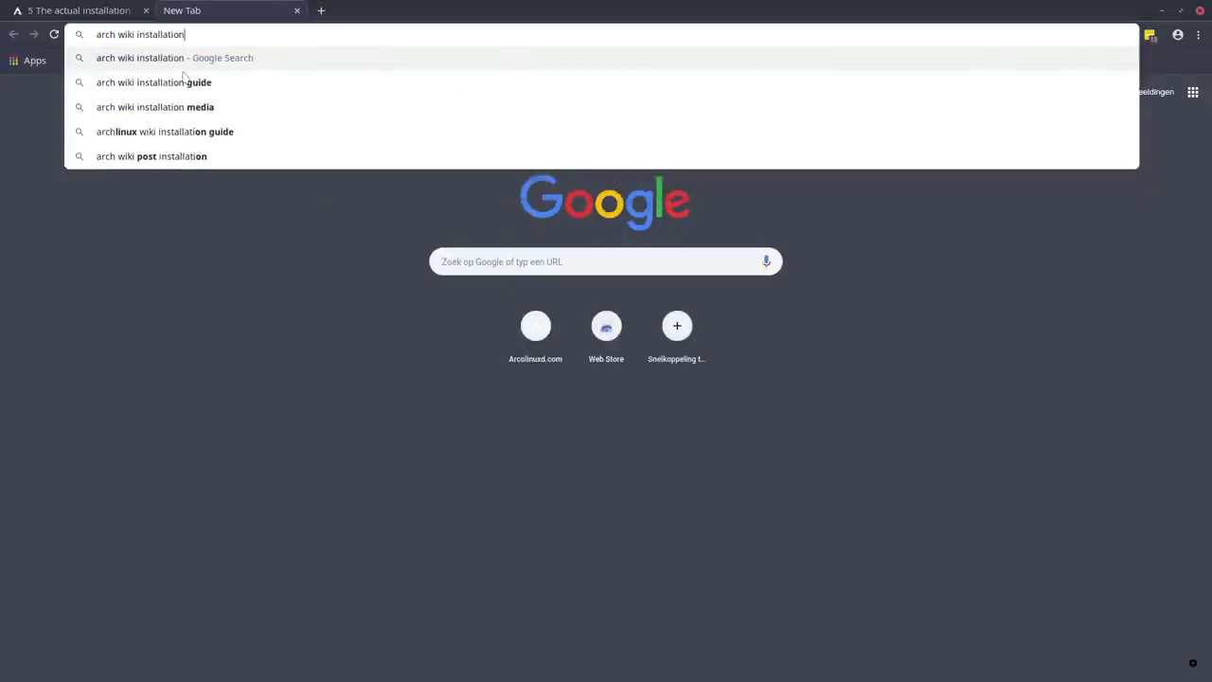
key("Return")
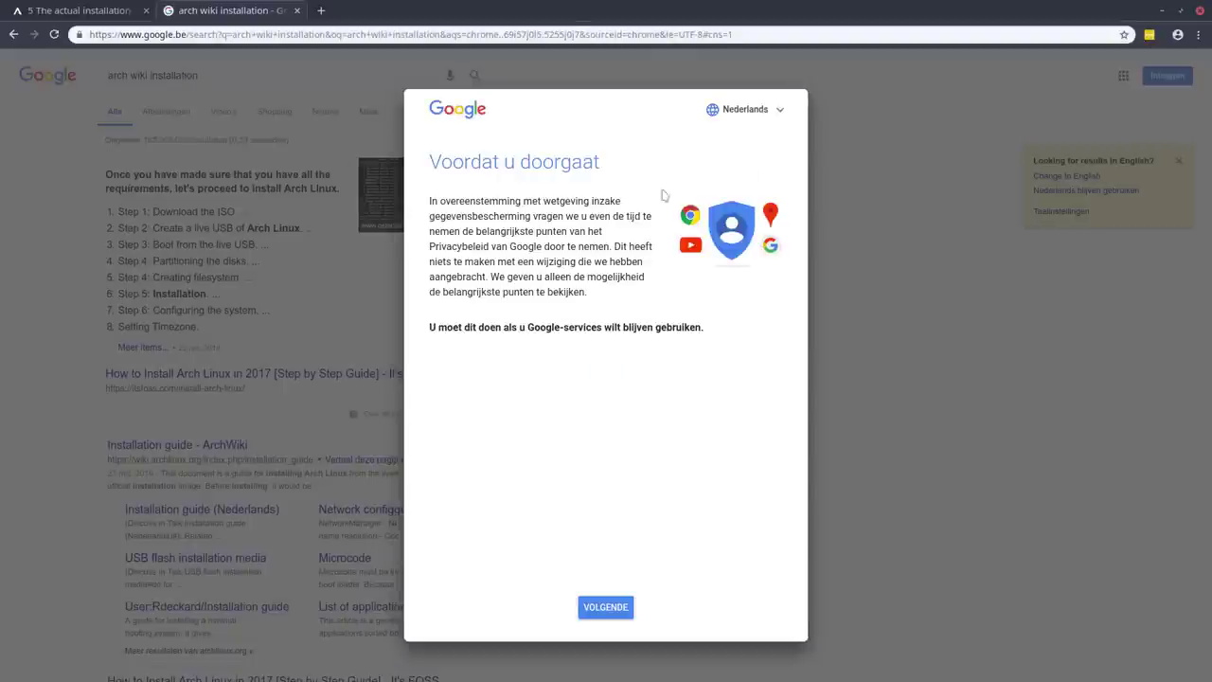
- Get past the consent notice and open the ArchWiki Installation guide
left_click(603, 610)
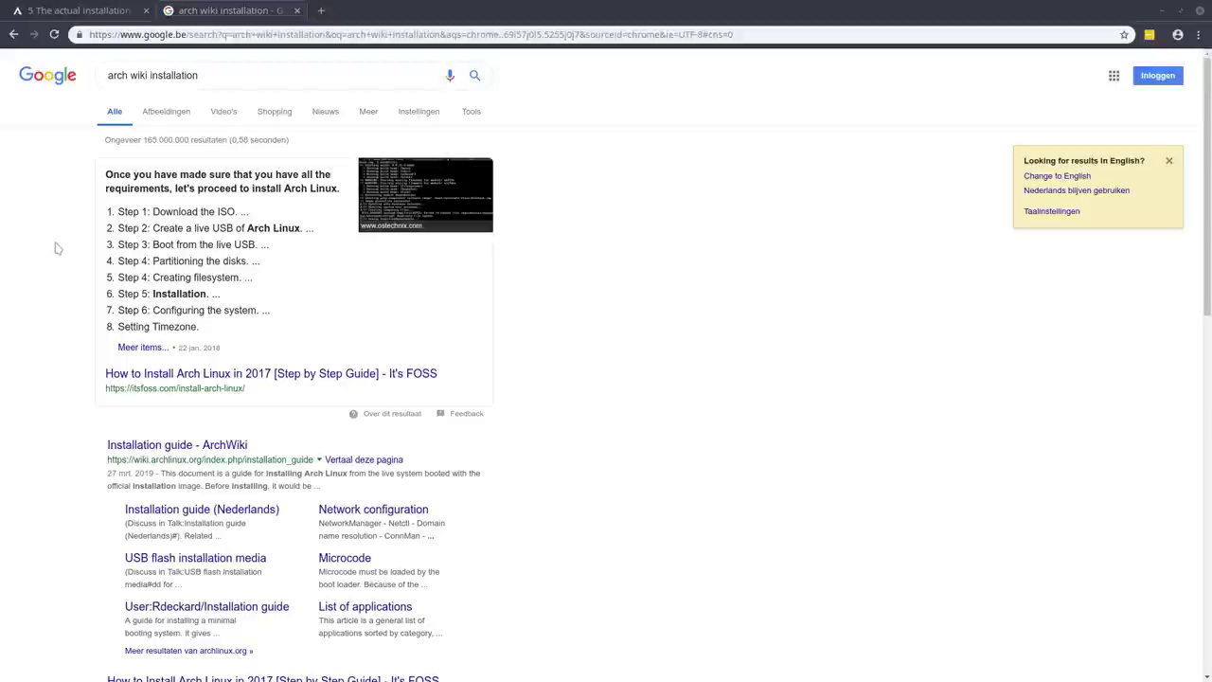
left_click(153, 445)
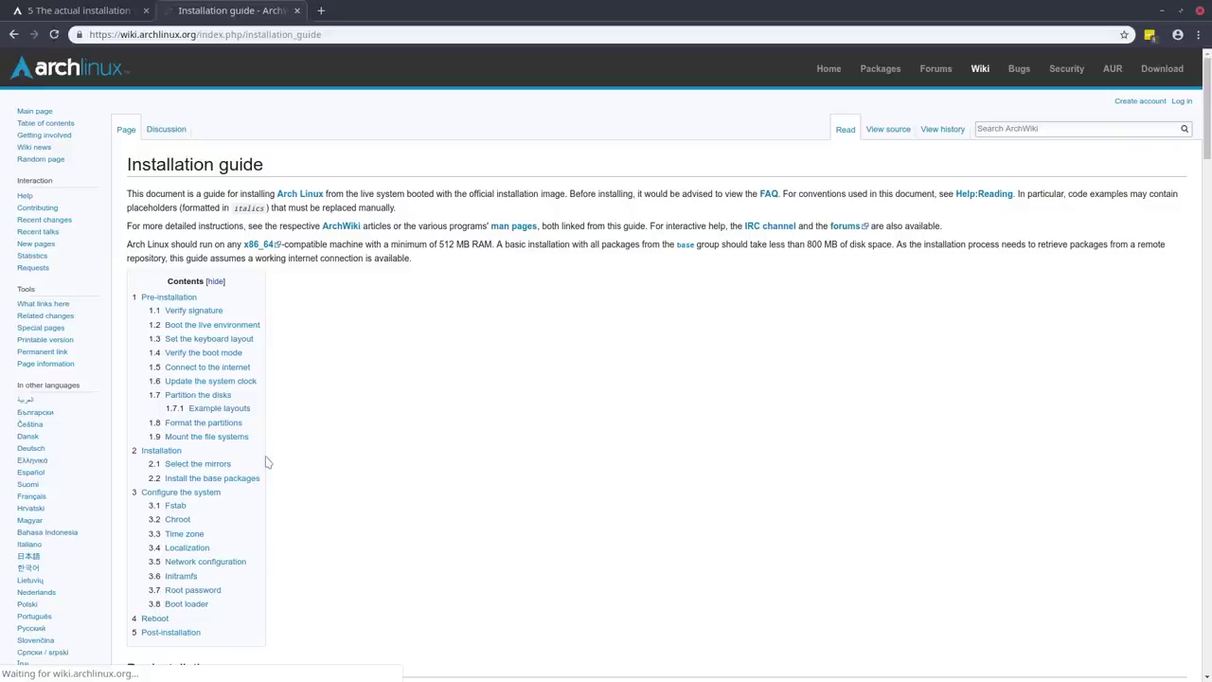
scroll(425, 450, "down", 10)
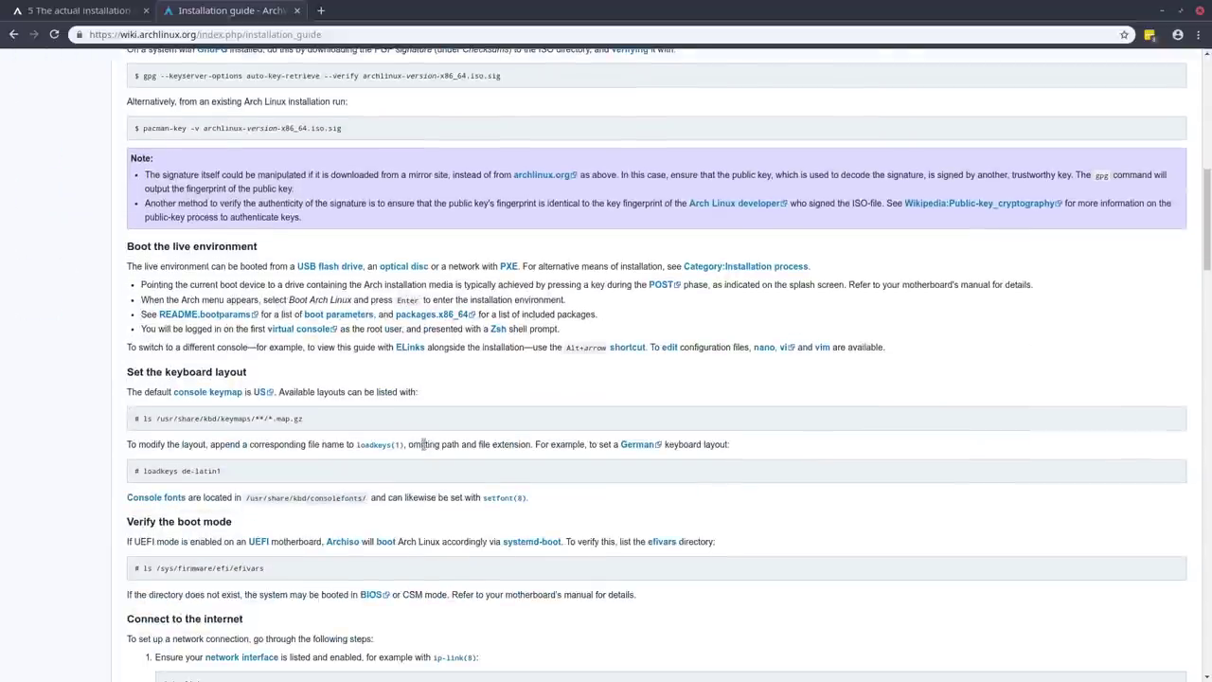
scroll(424, 443, "up", 10)
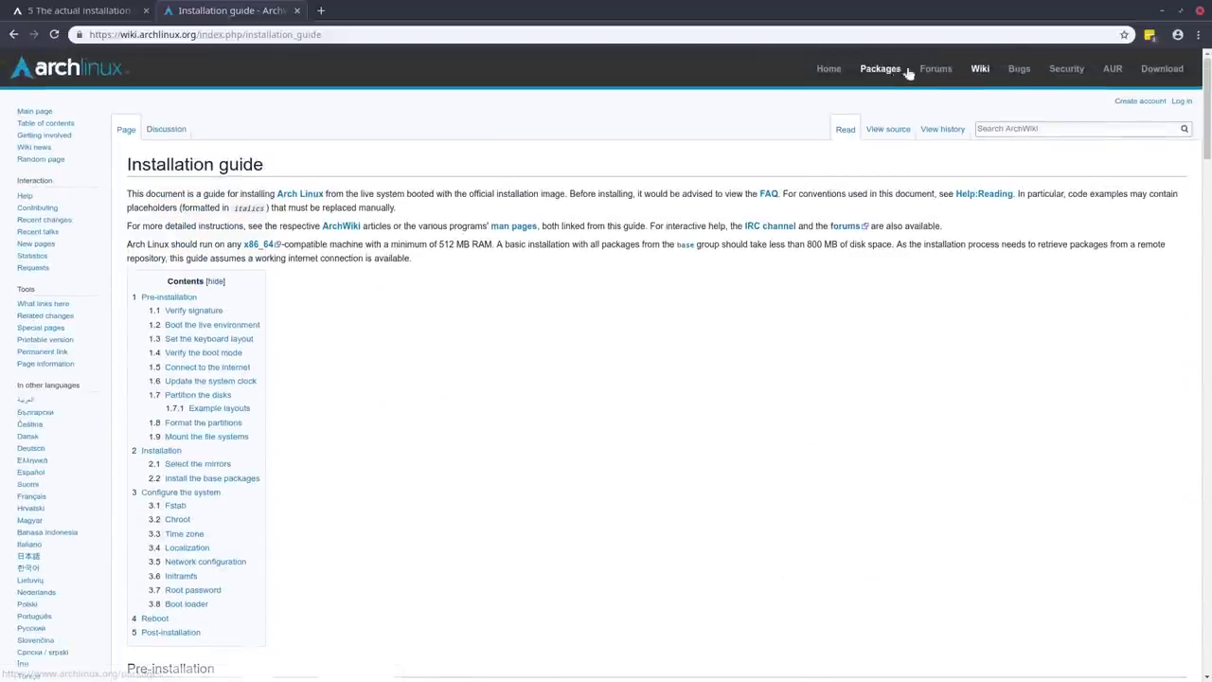
left_click(980, 71)
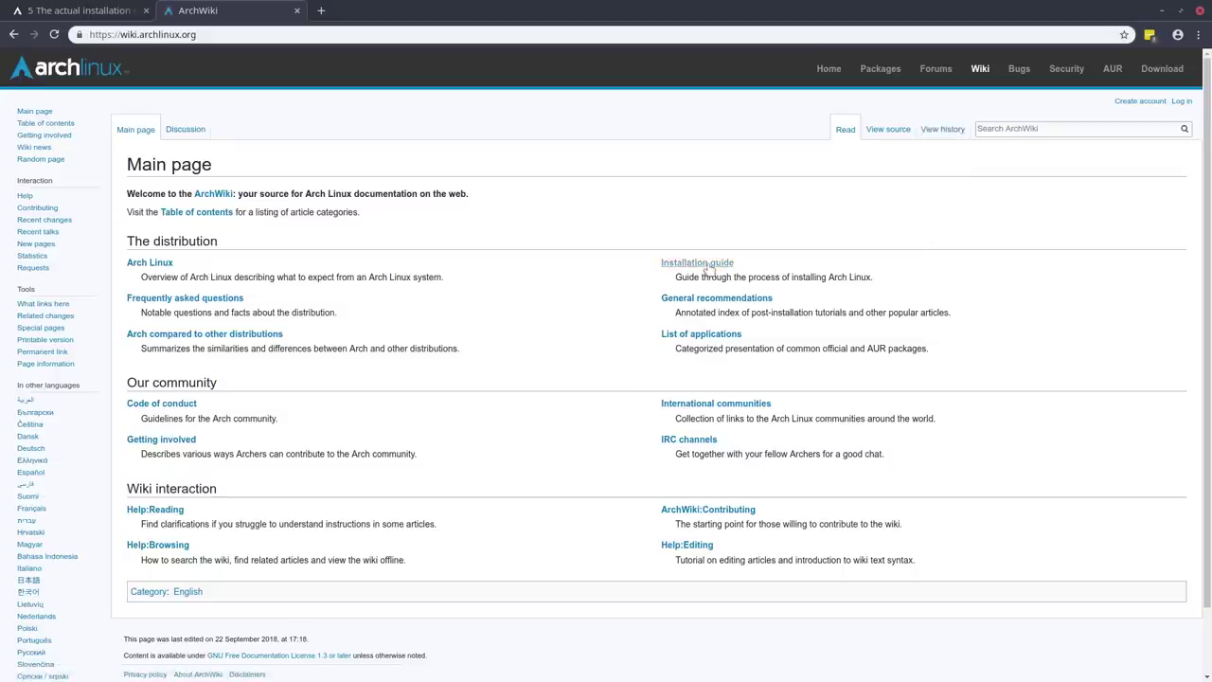
left_click(684, 263)
scroll(487, 399, "down", 2)
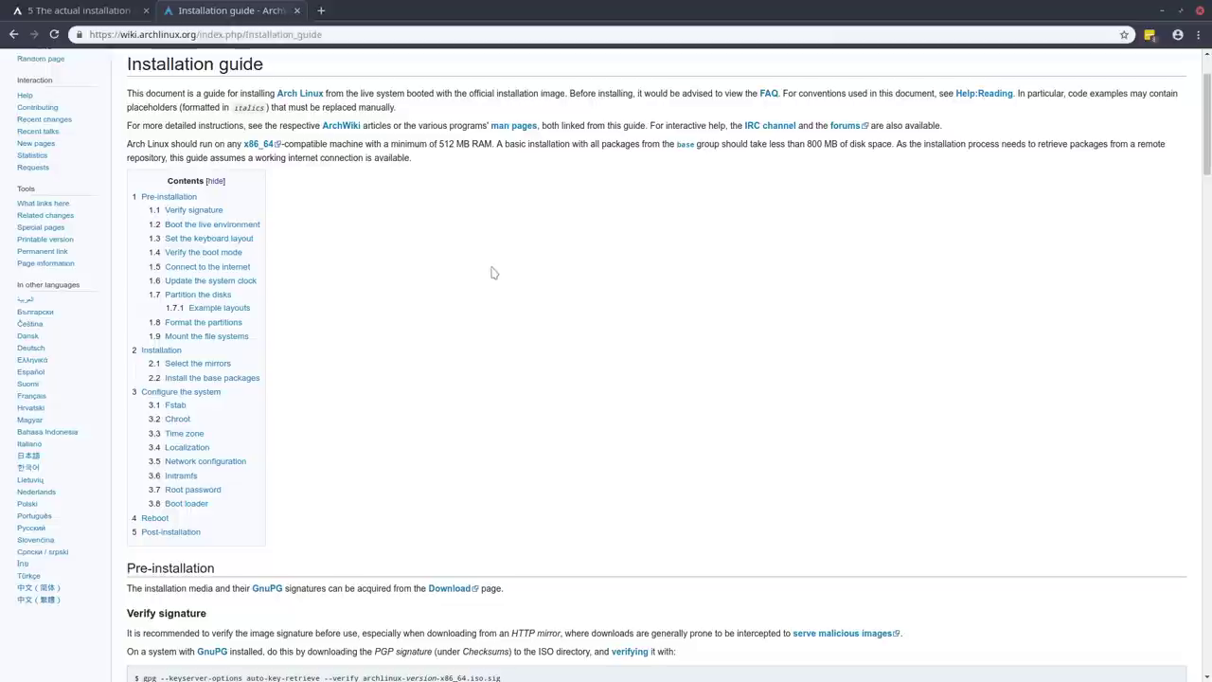
scroll(635, 266, "up", 2)
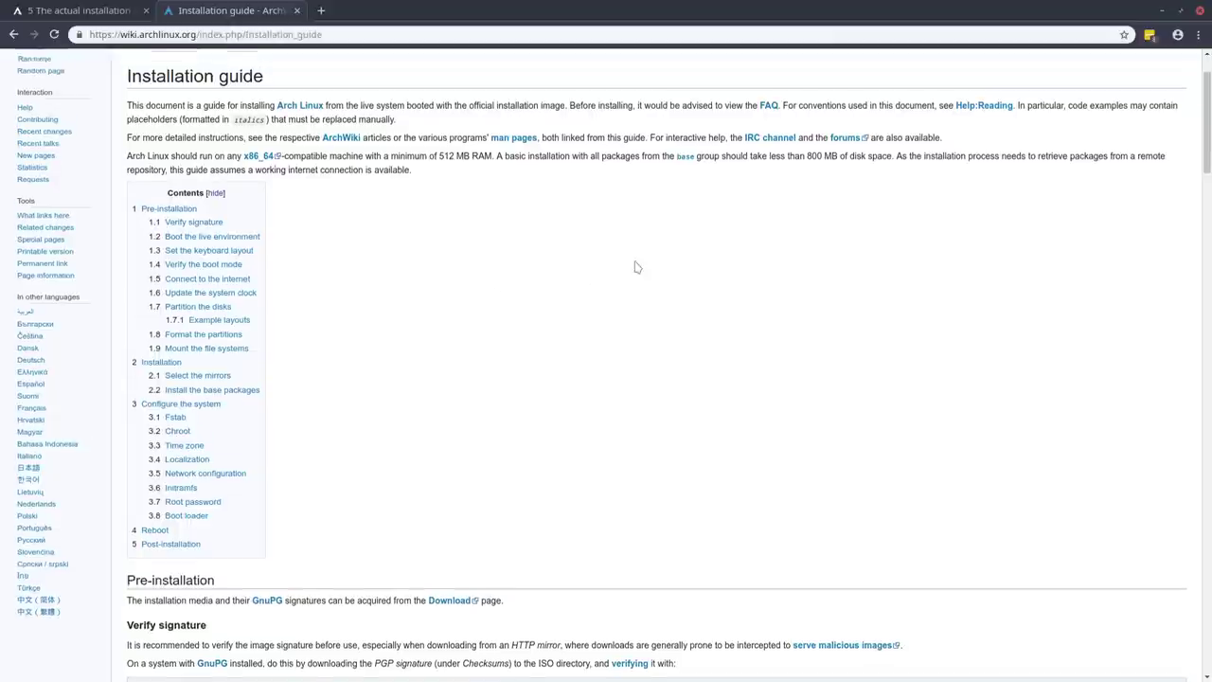
left_click(1151, 72)
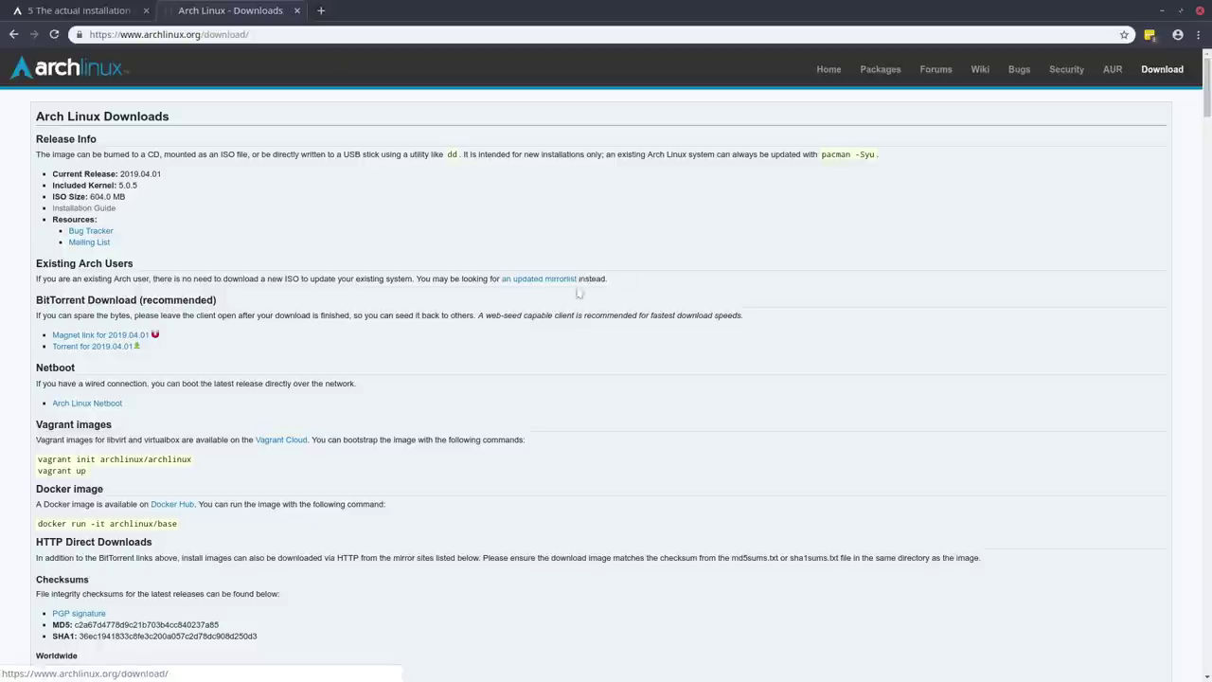
scroll(190, 415, "down", 4)
scroll(166, 379, "up", 4)
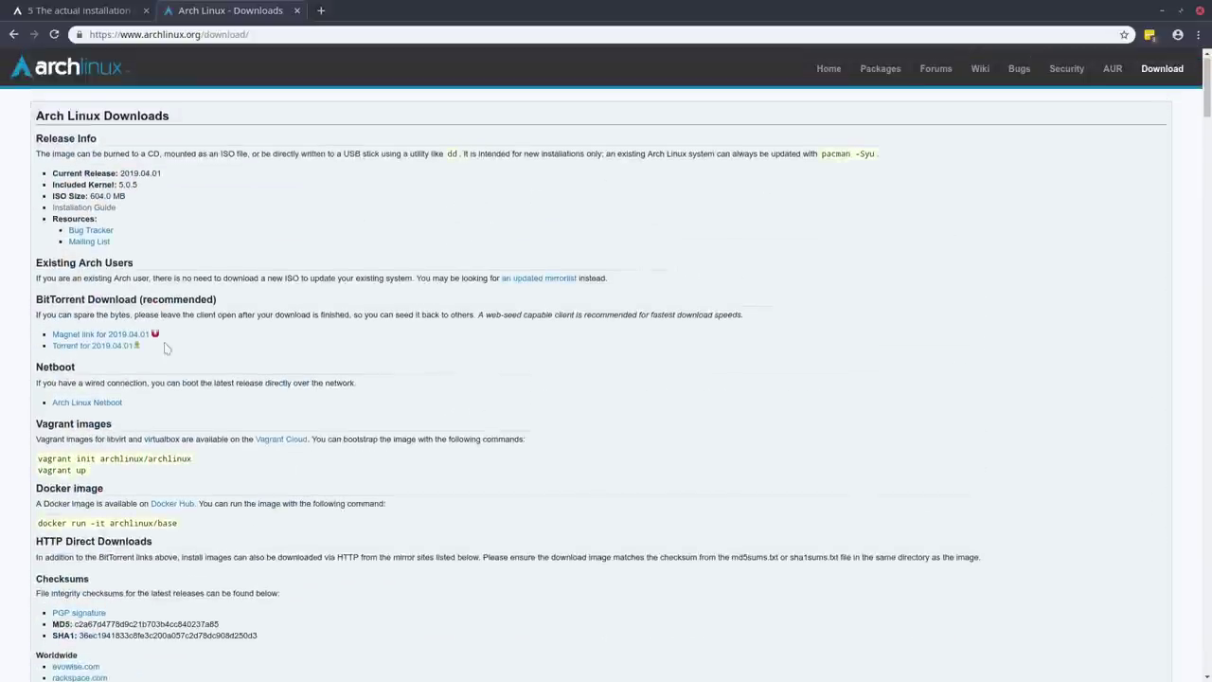
scroll(170, 436, "down", 5)
scroll(172, 447, "down", 7)
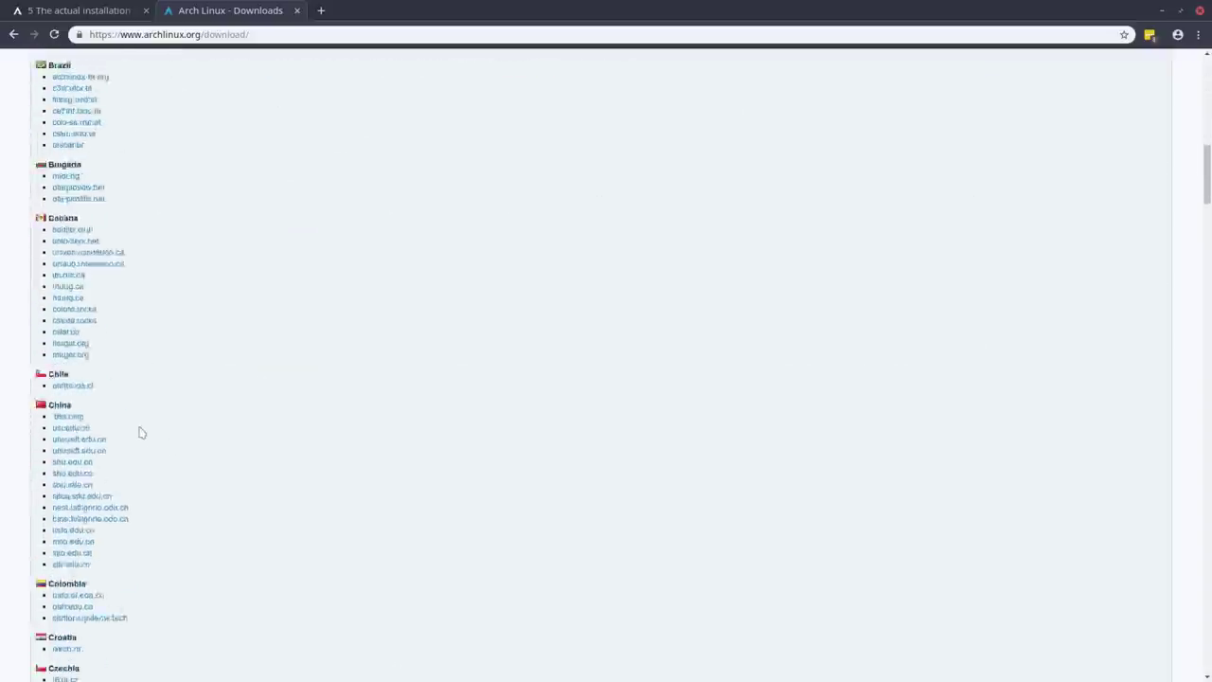
scroll(141, 431, "down", 3)
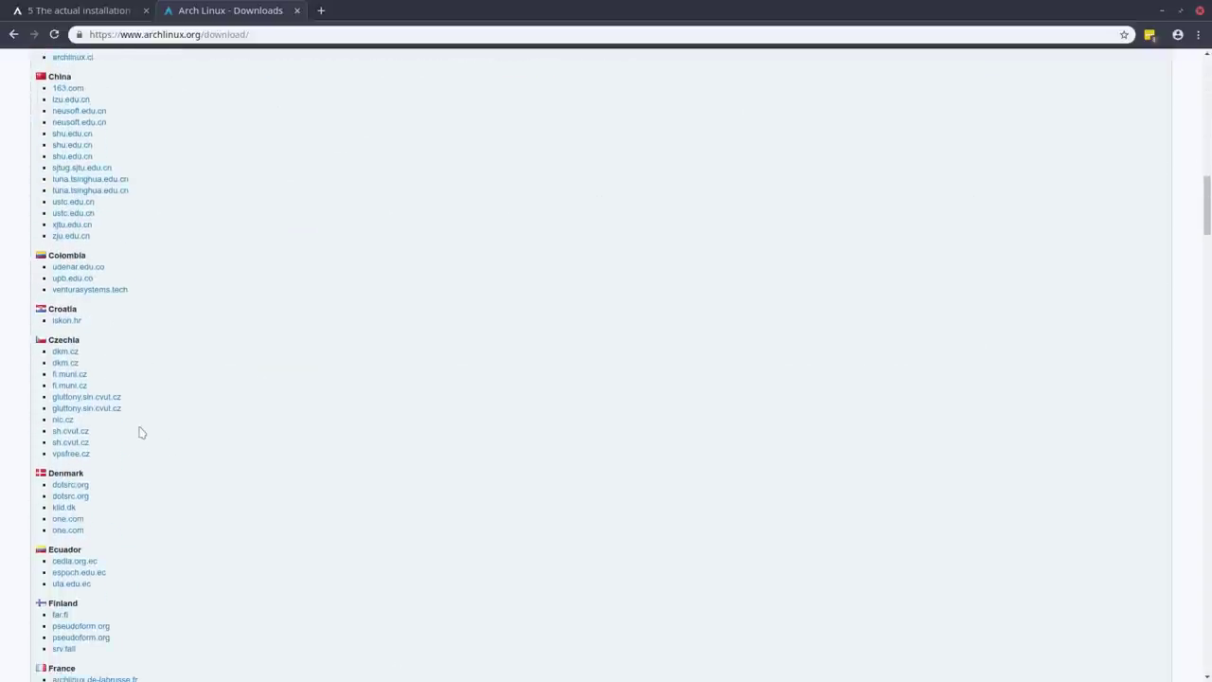
scroll(140, 431, "down", 4)
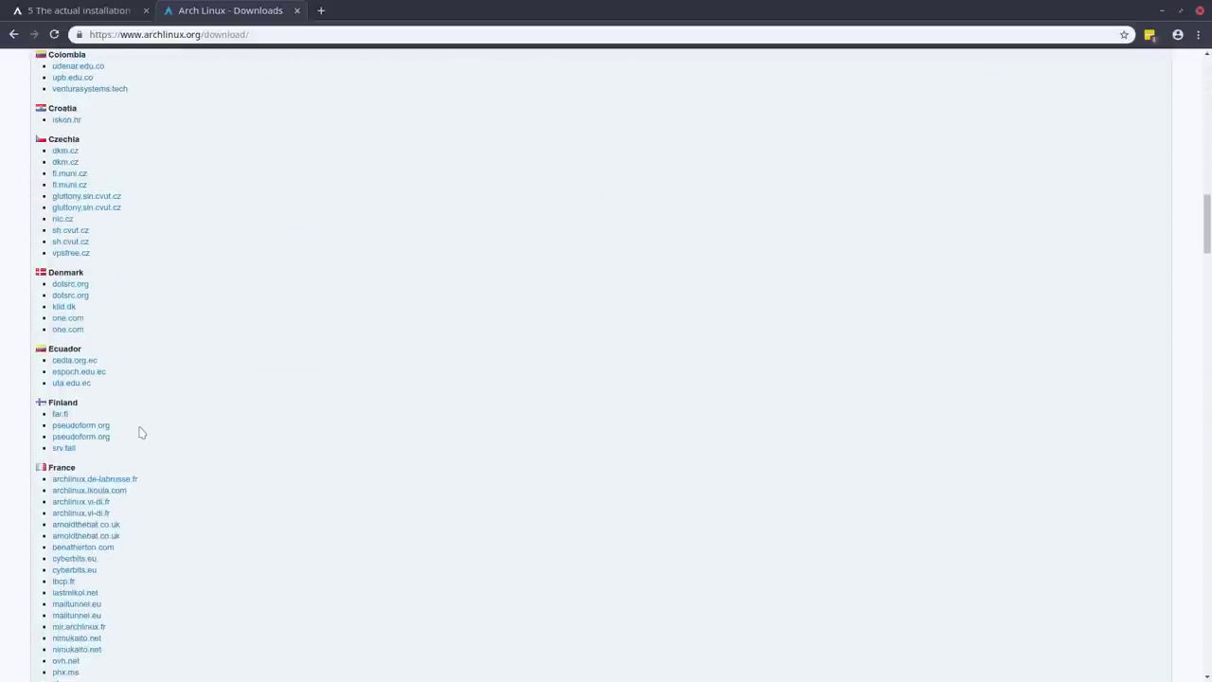
scroll(140, 432, "down", 5)
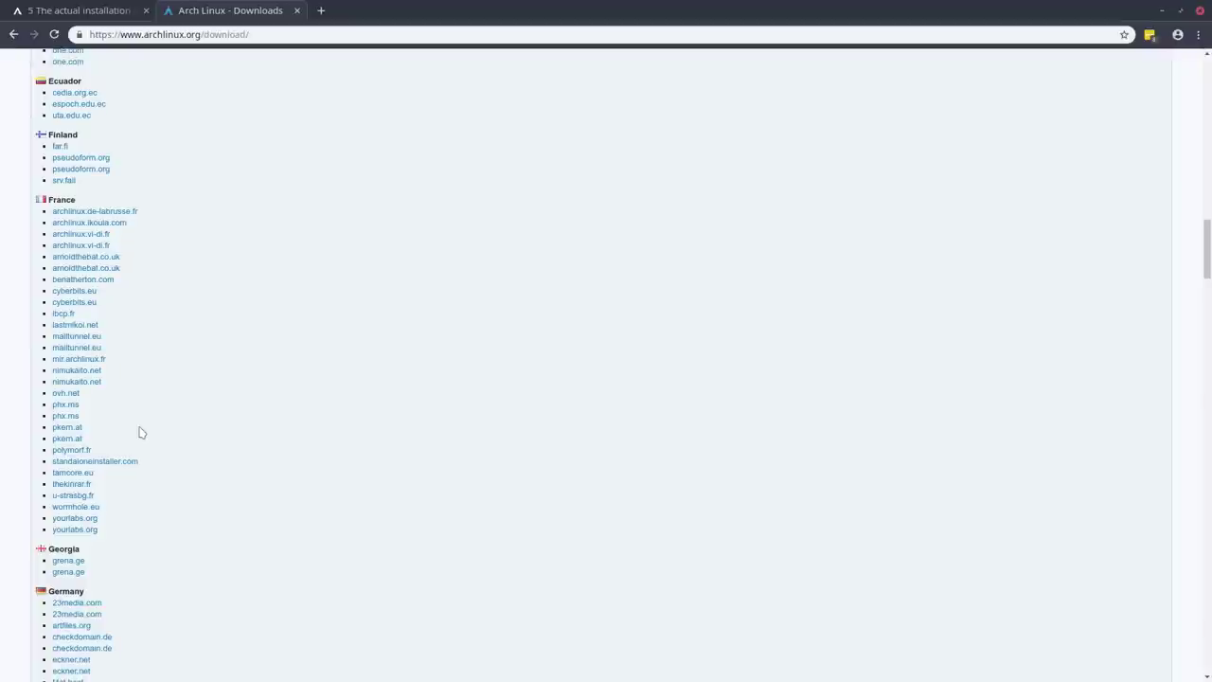
scroll(140, 432, "down", 5)
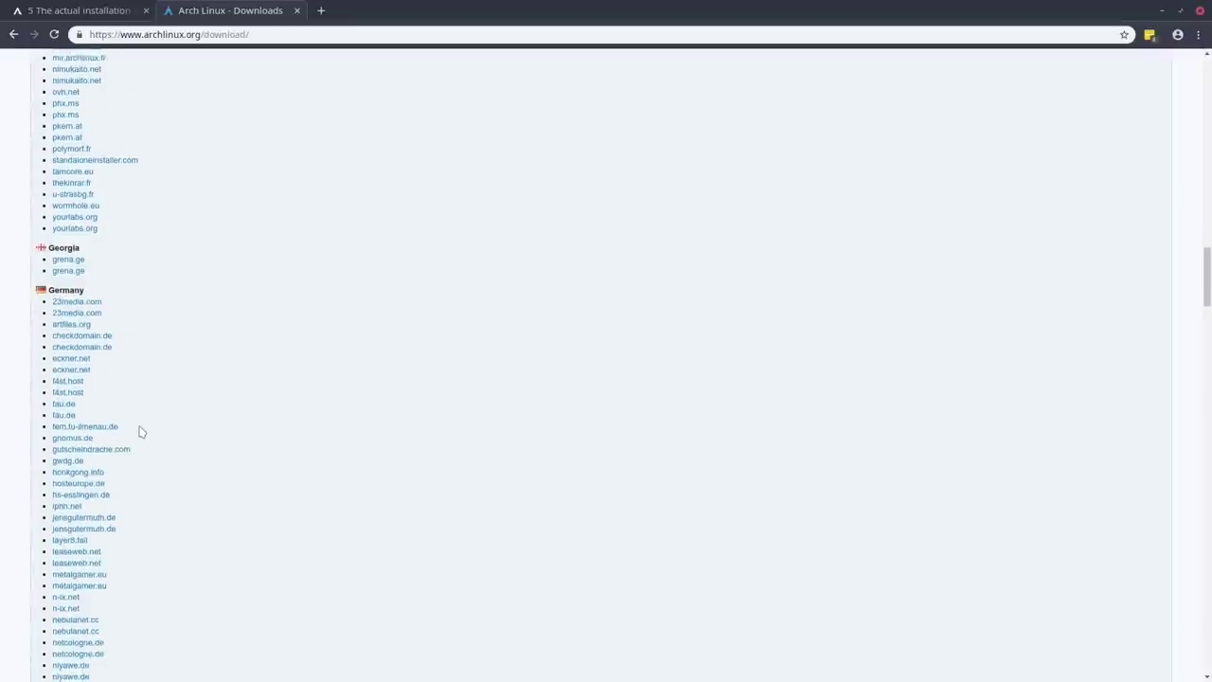
left_click(13, 35)
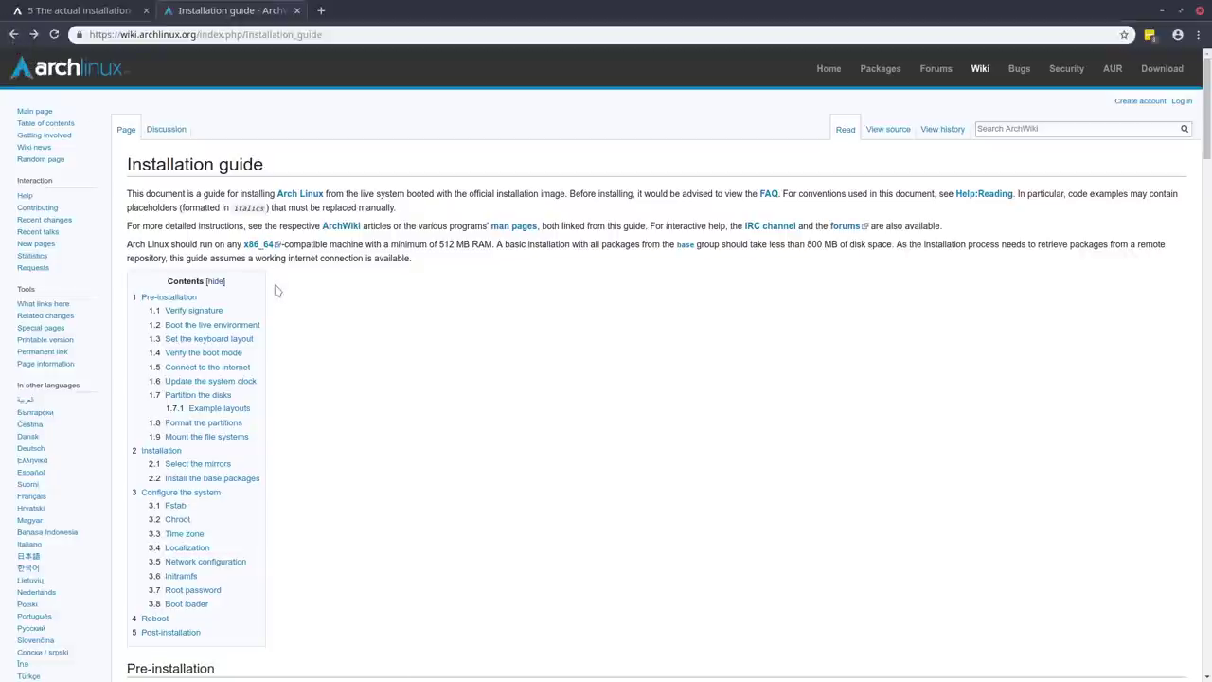
- Split the Installation guide into its own right-half window, with the ArcoLinuxD article on the left
scroll(277, 291, "down", 5)
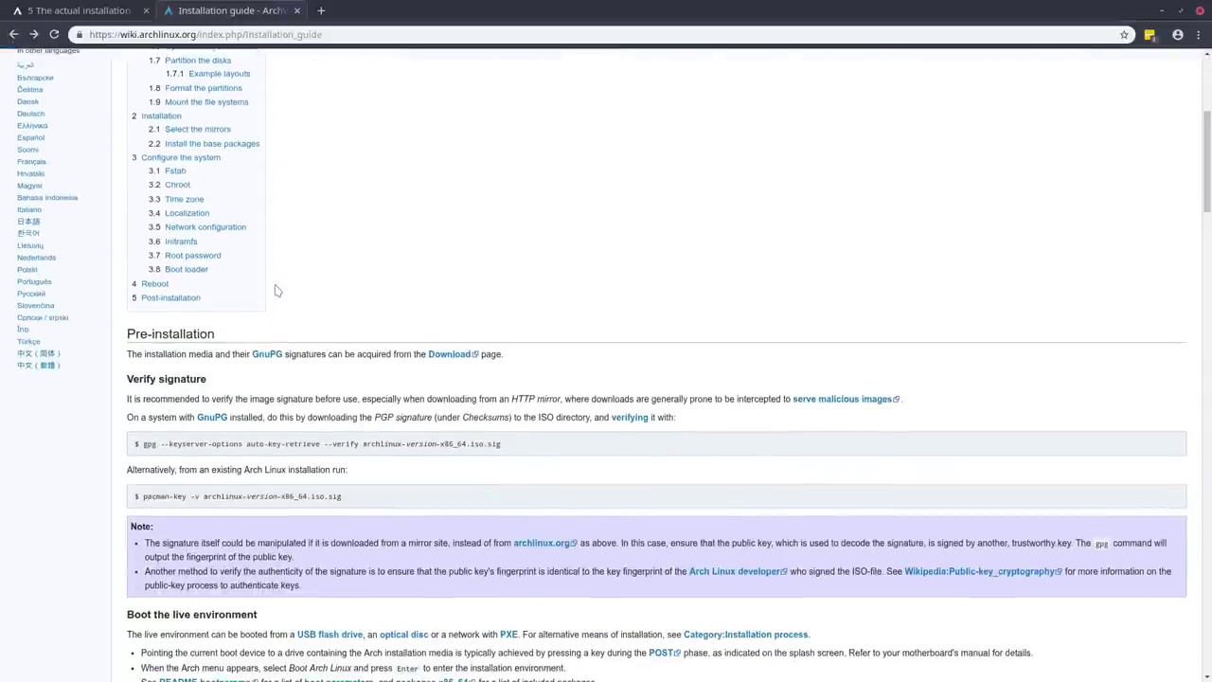
scroll(277, 291, "down", 2)
left_click_drag(441, 19, 445, 97)
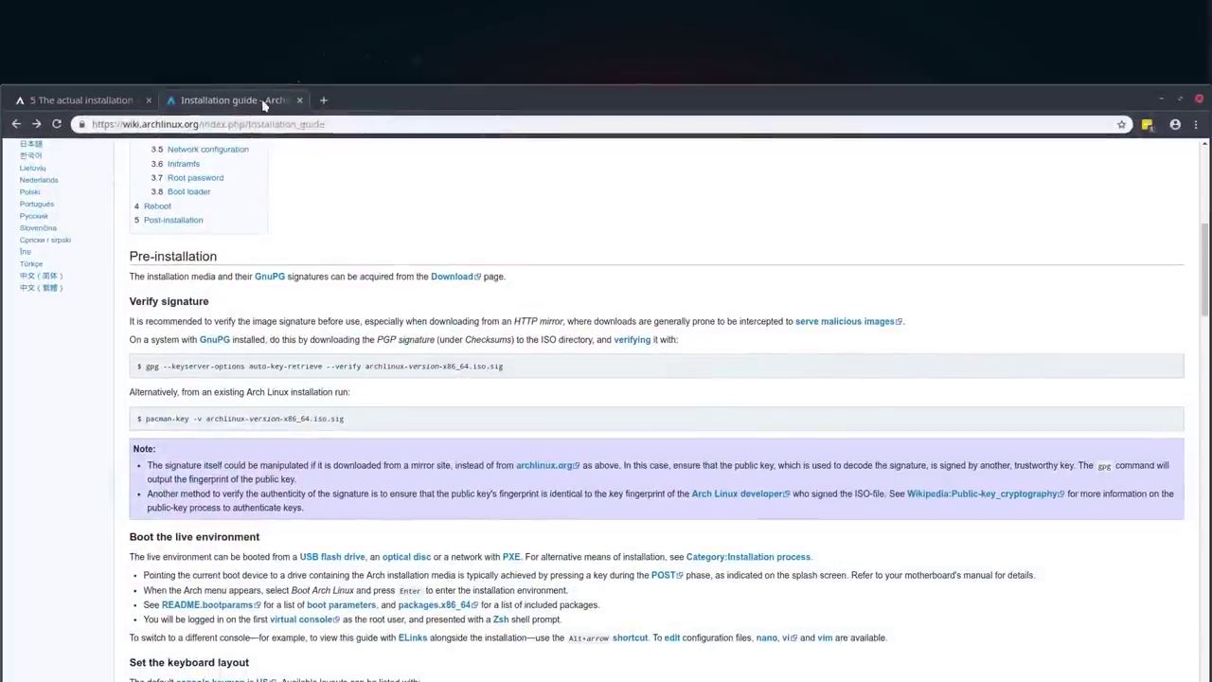
left_click_drag(260, 99, 701, 391)
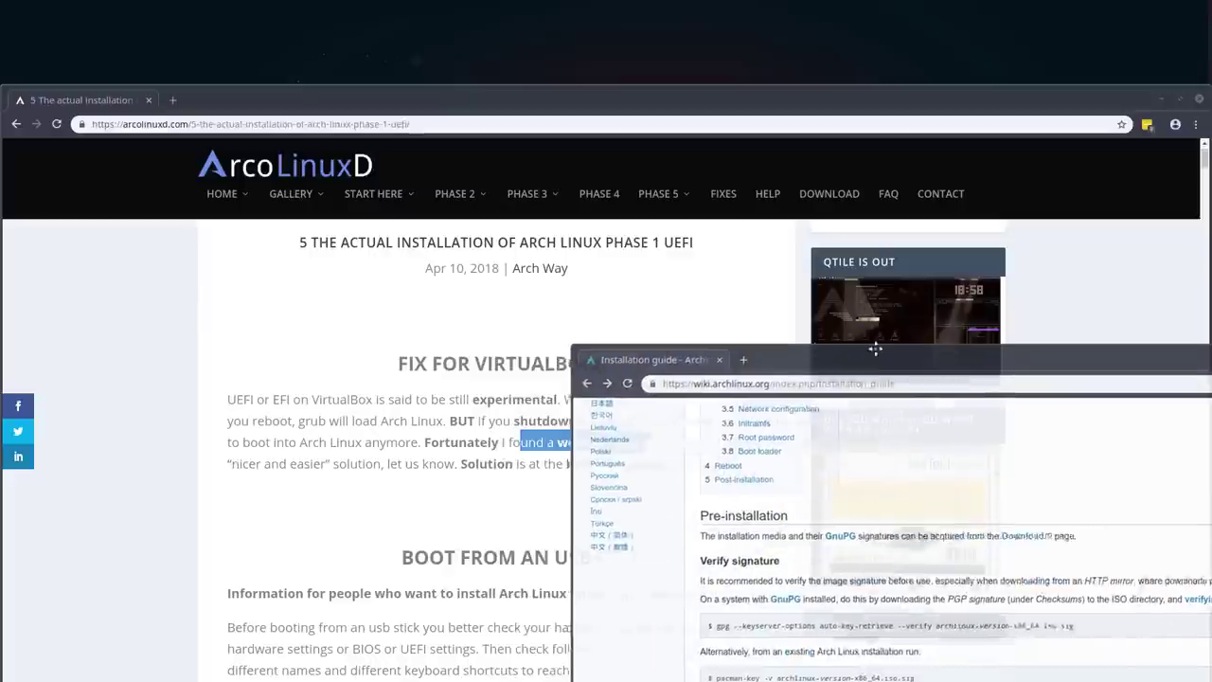
left_click_drag(874, 346, 1207, 353)
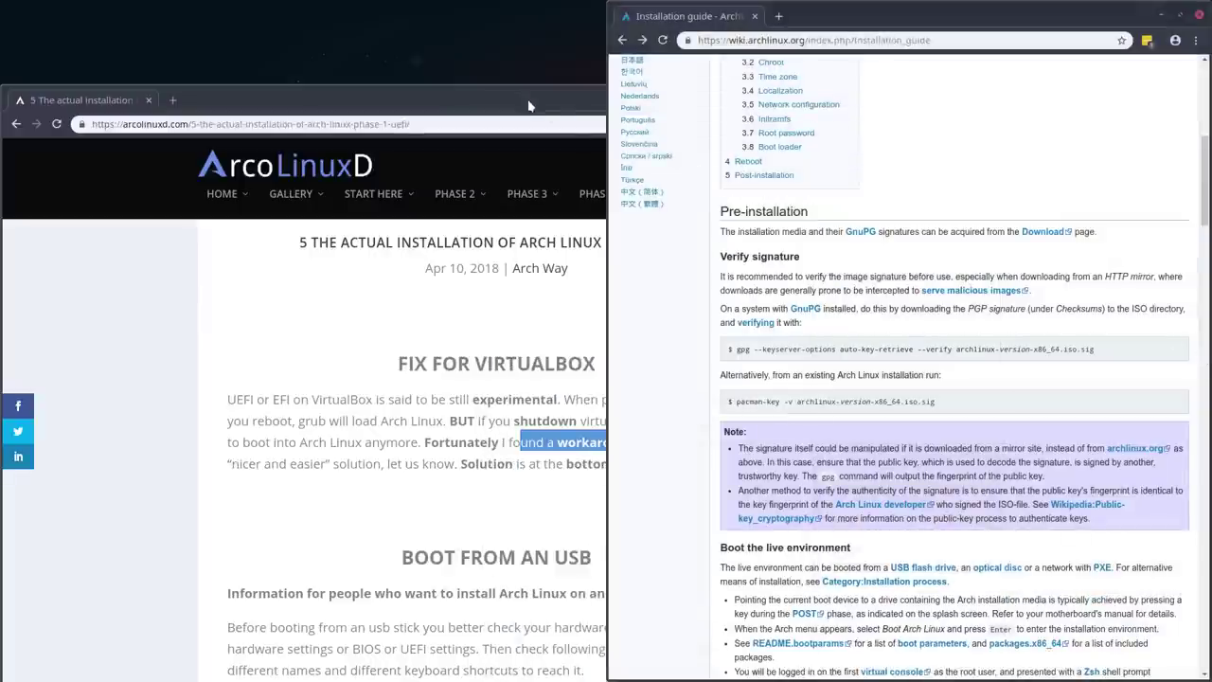
left_click_drag(530, 102, 7, 59)
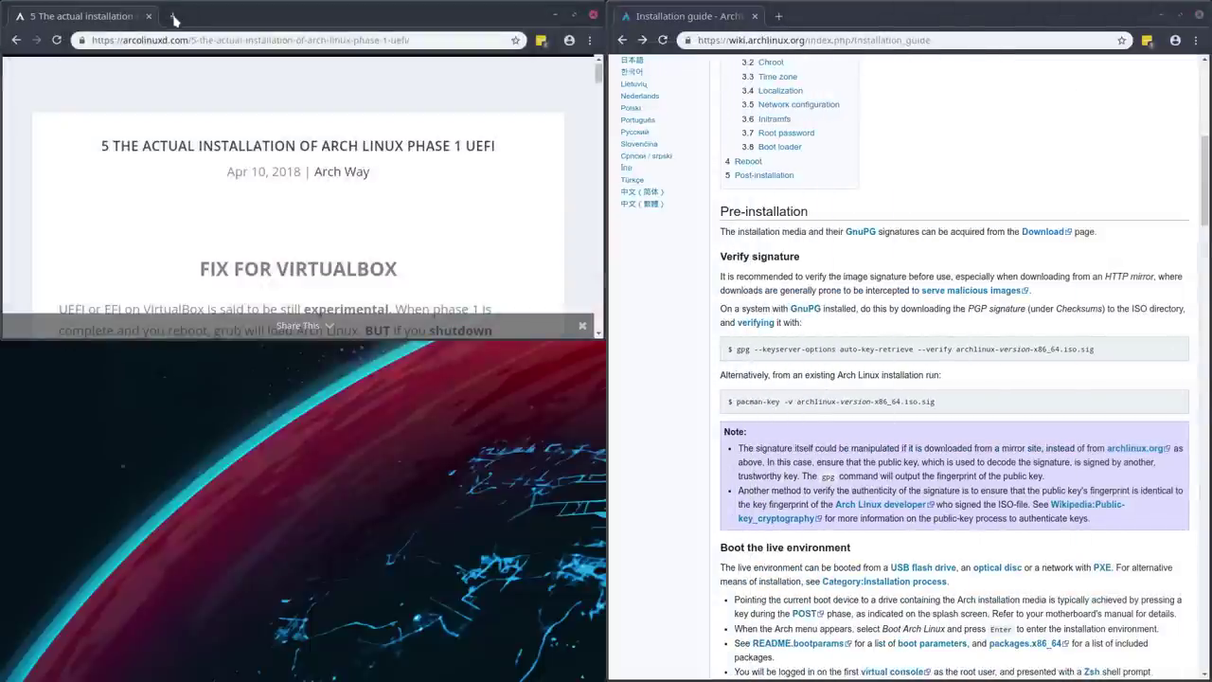
left_click_drag(201, 23, 4, 208)
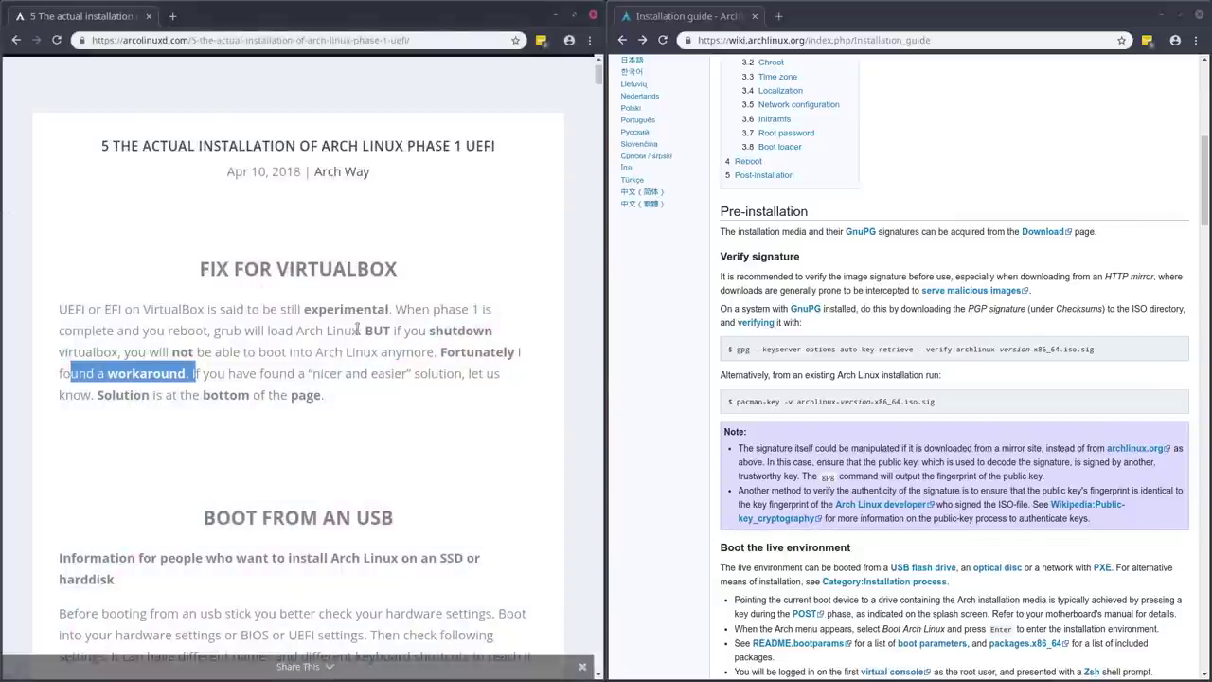
left_click(478, 331)
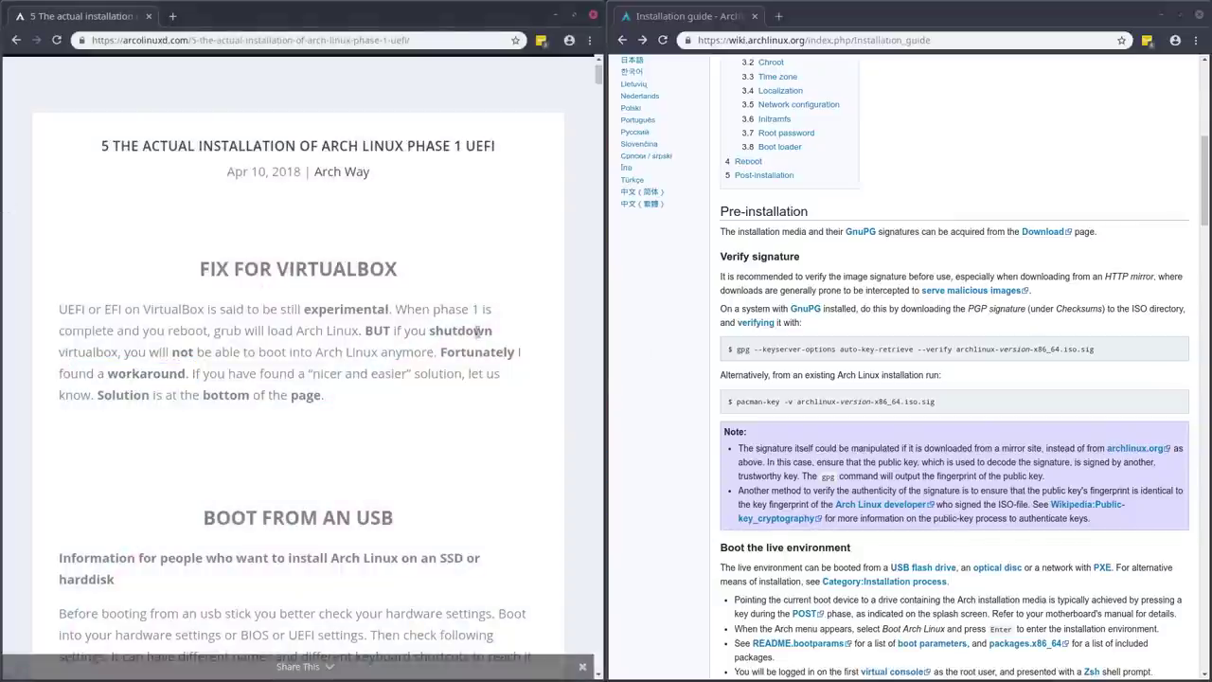
- Scroll down to the Installation section, then minimize the ArcoLinuxD article window
scroll(386, 297, "down", 5)
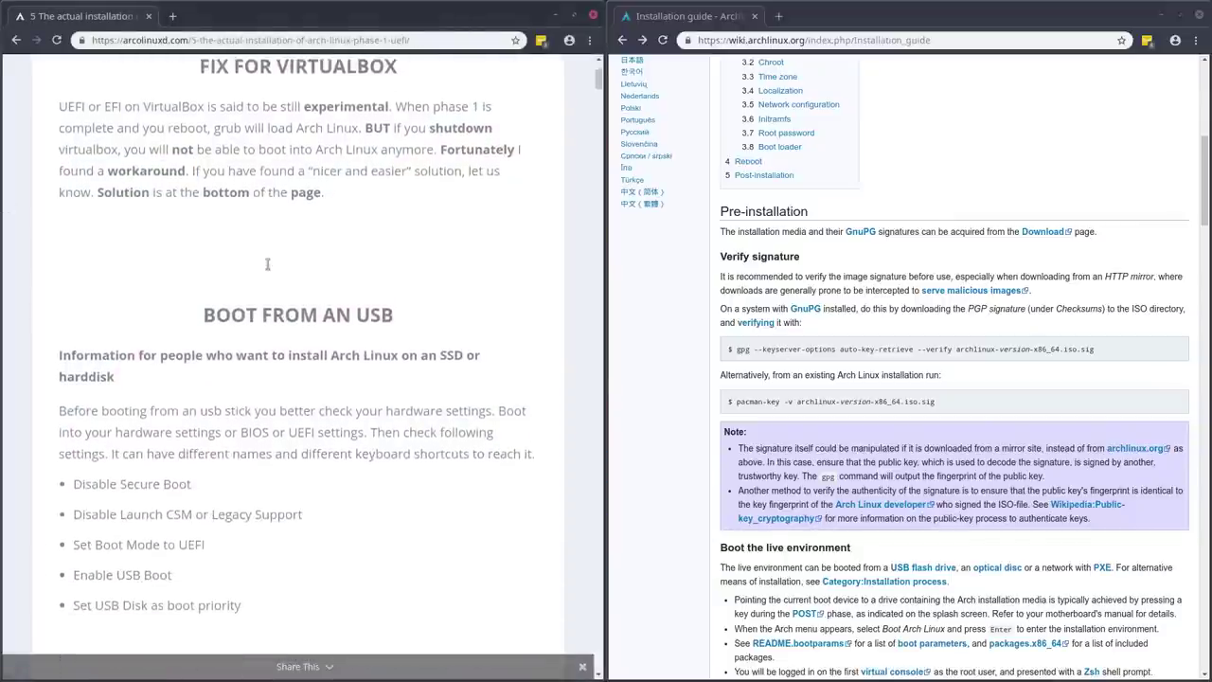
scroll(280, 237, "down", 8)
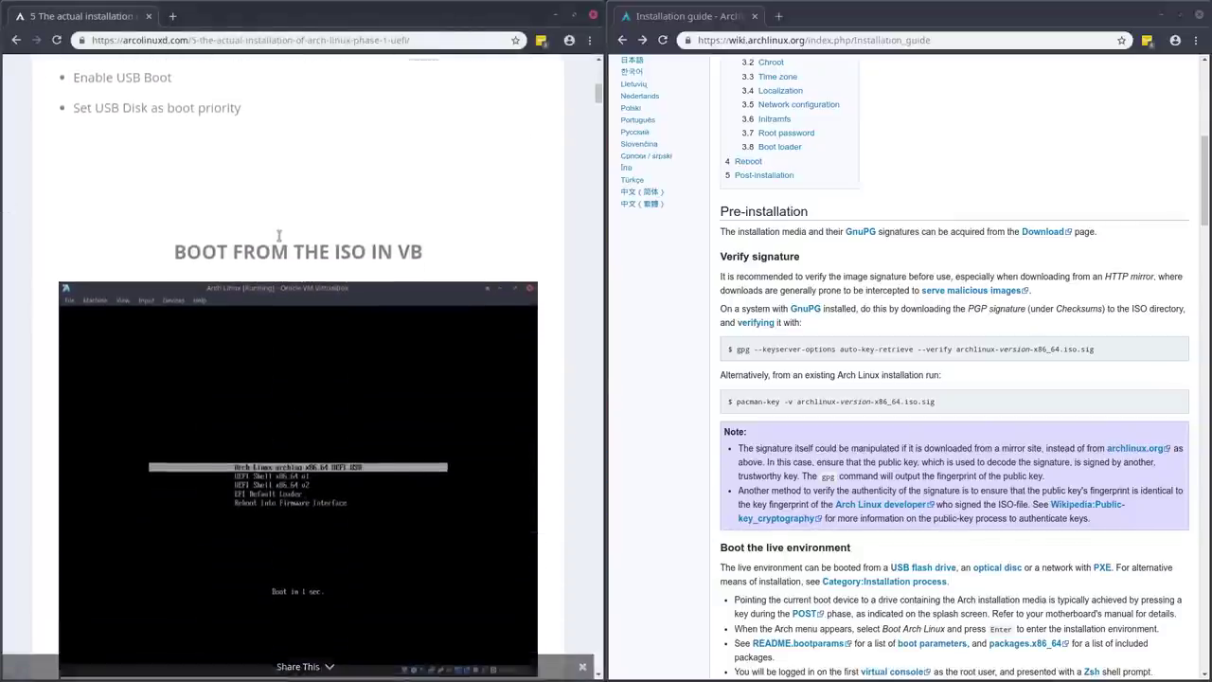
scroll(279, 236, "down", 4)
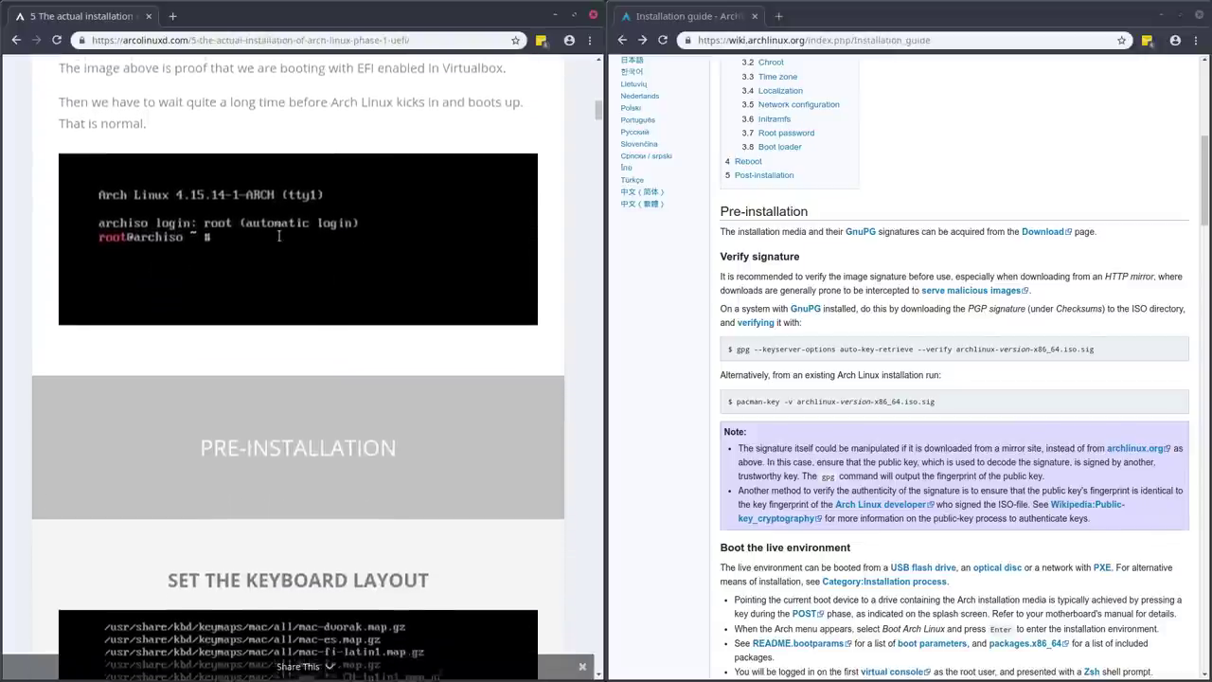
scroll(771, 316, "down", 3)
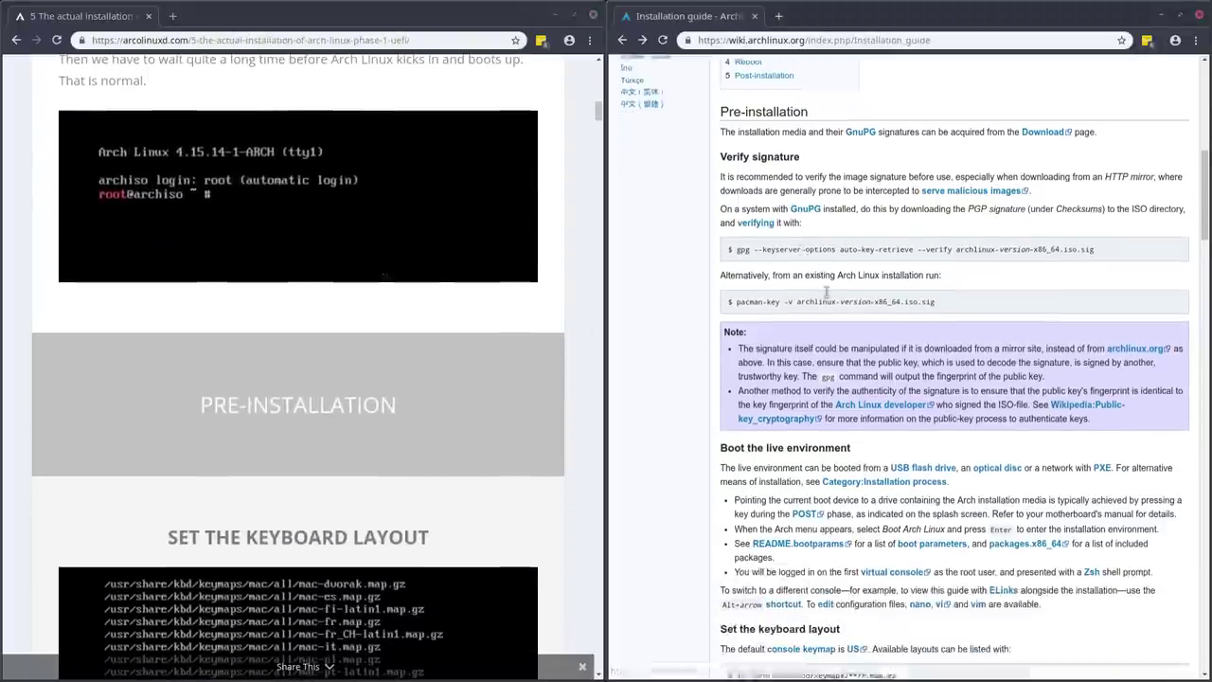
scroll(830, 294, "down", 1)
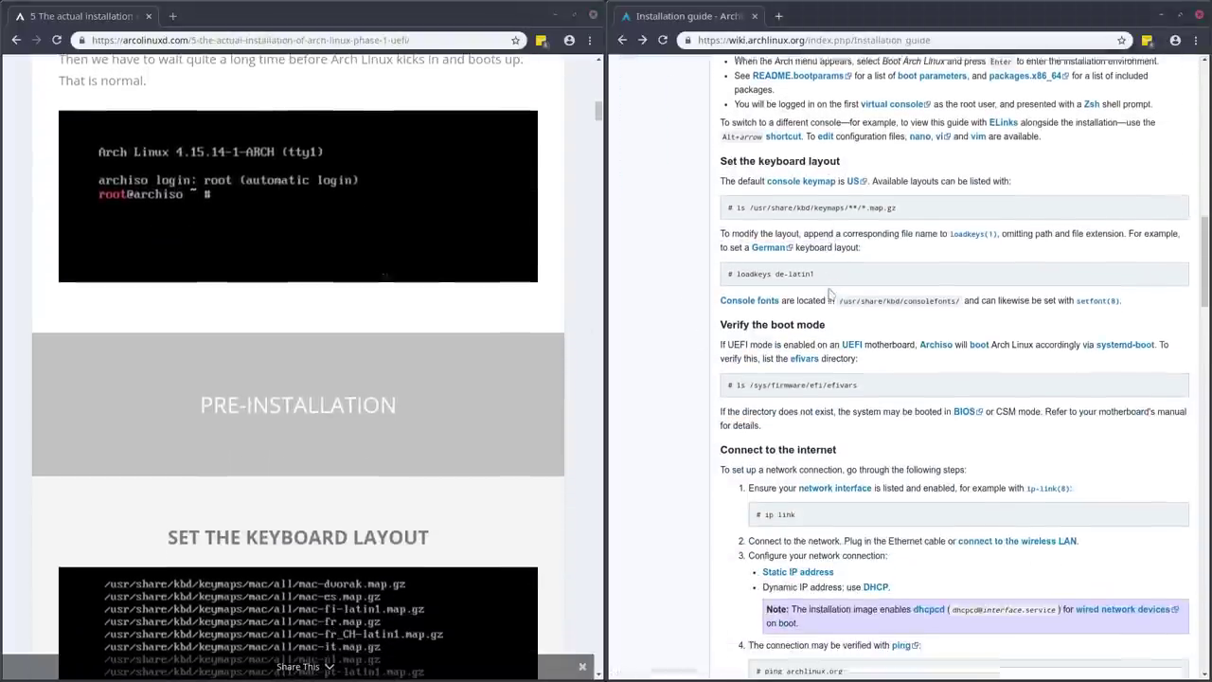
scroll(831, 294, "down", 2)
scroll(829, 293, "down", 1)
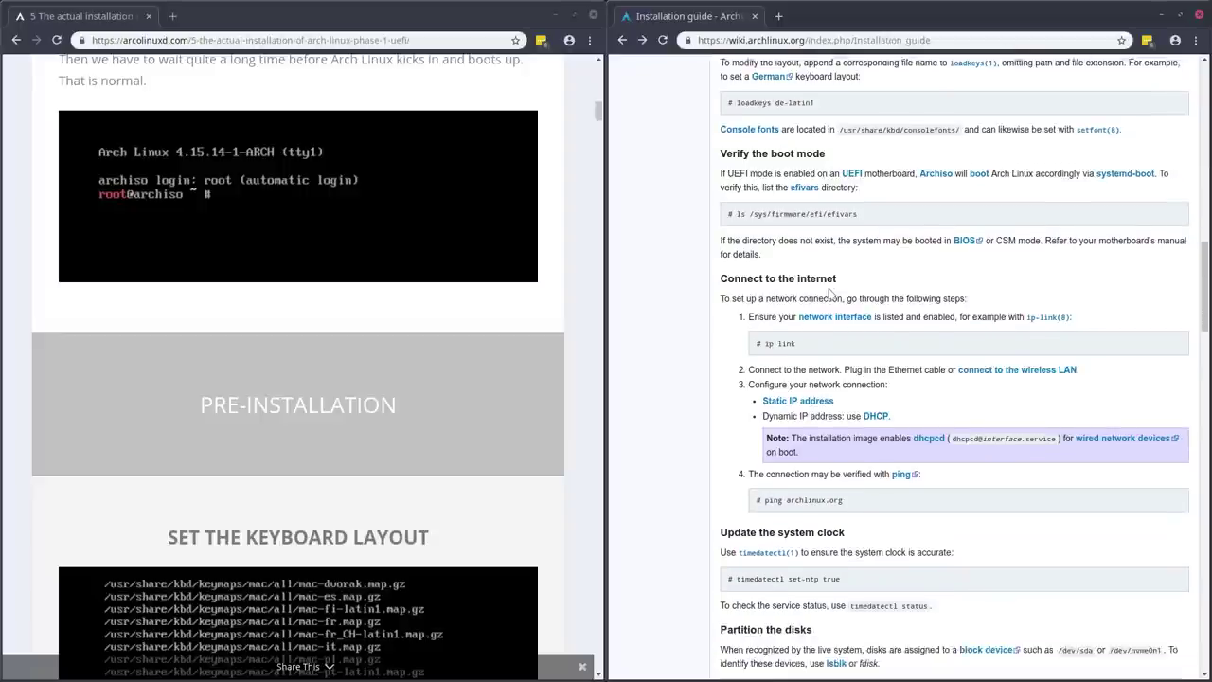
scroll(829, 291, "down", 1)
scroll(829, 289, "down", 2)
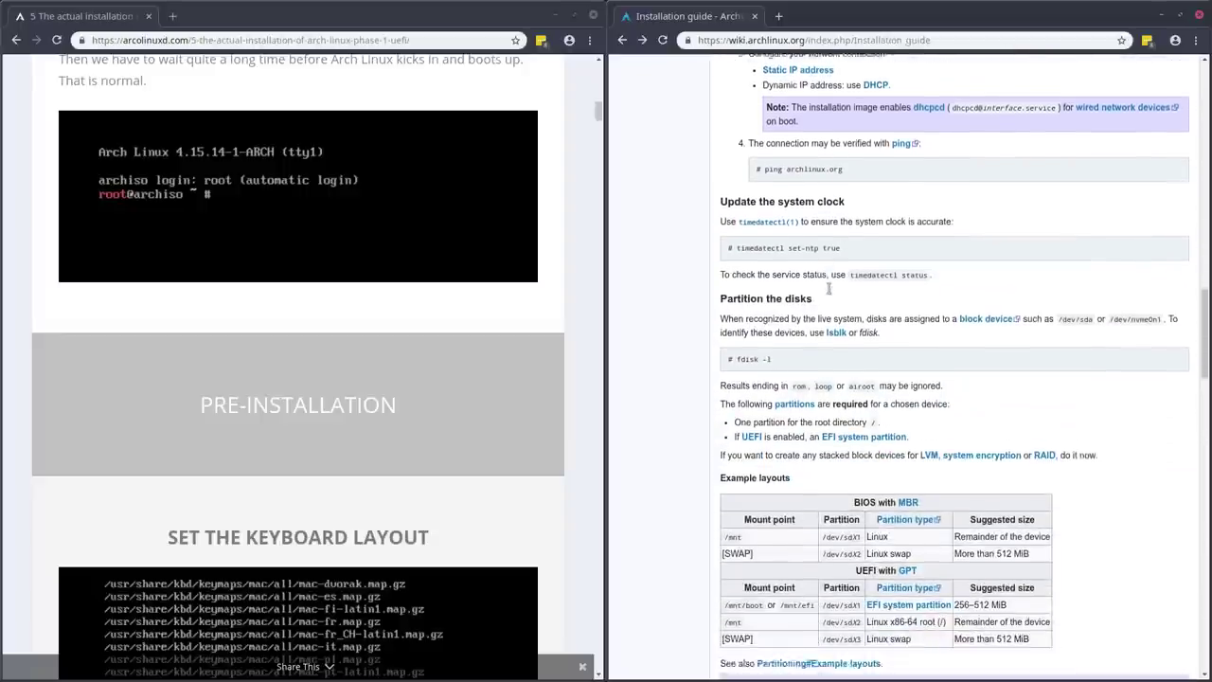
scroll(829, 287, "down", 2)
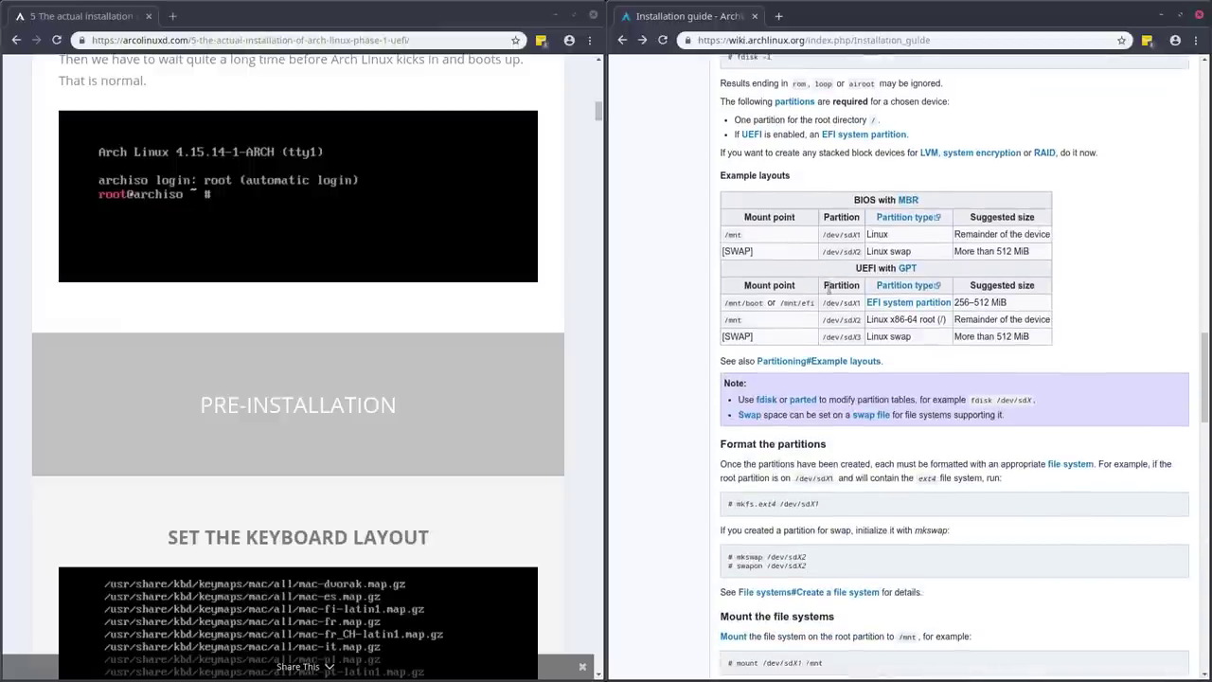
scroll(828, 289, "down", 3)
scroll(829, 294, "down", 3)
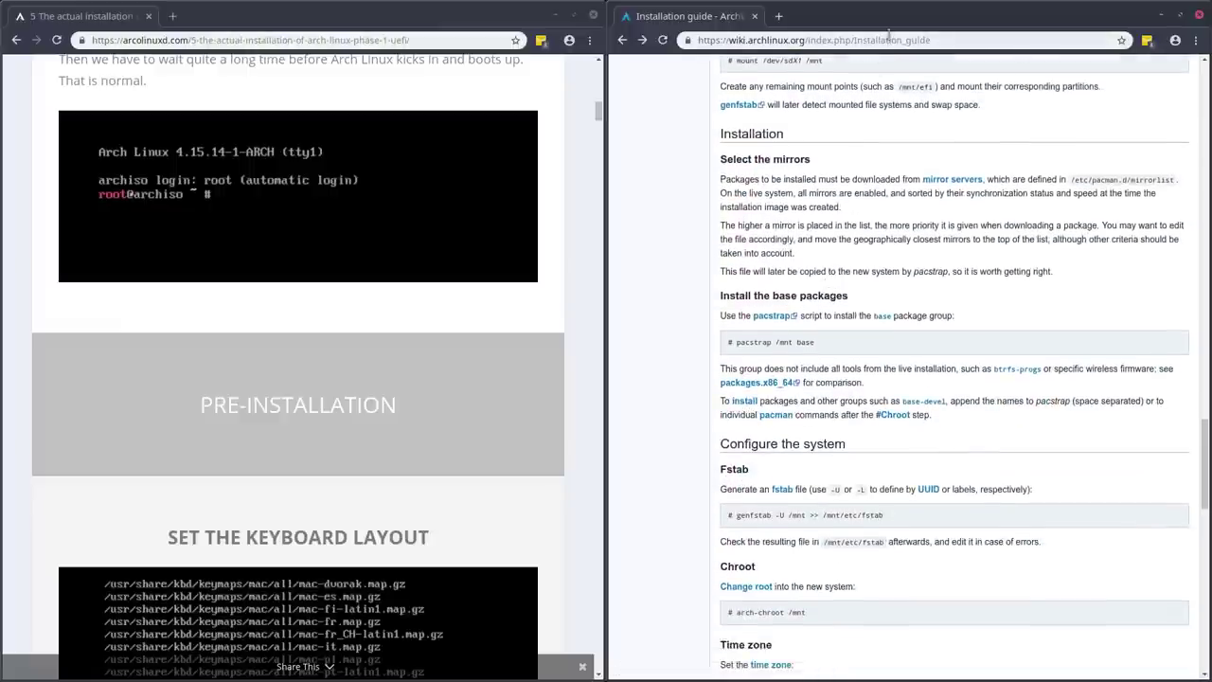
left_click(555, 15)
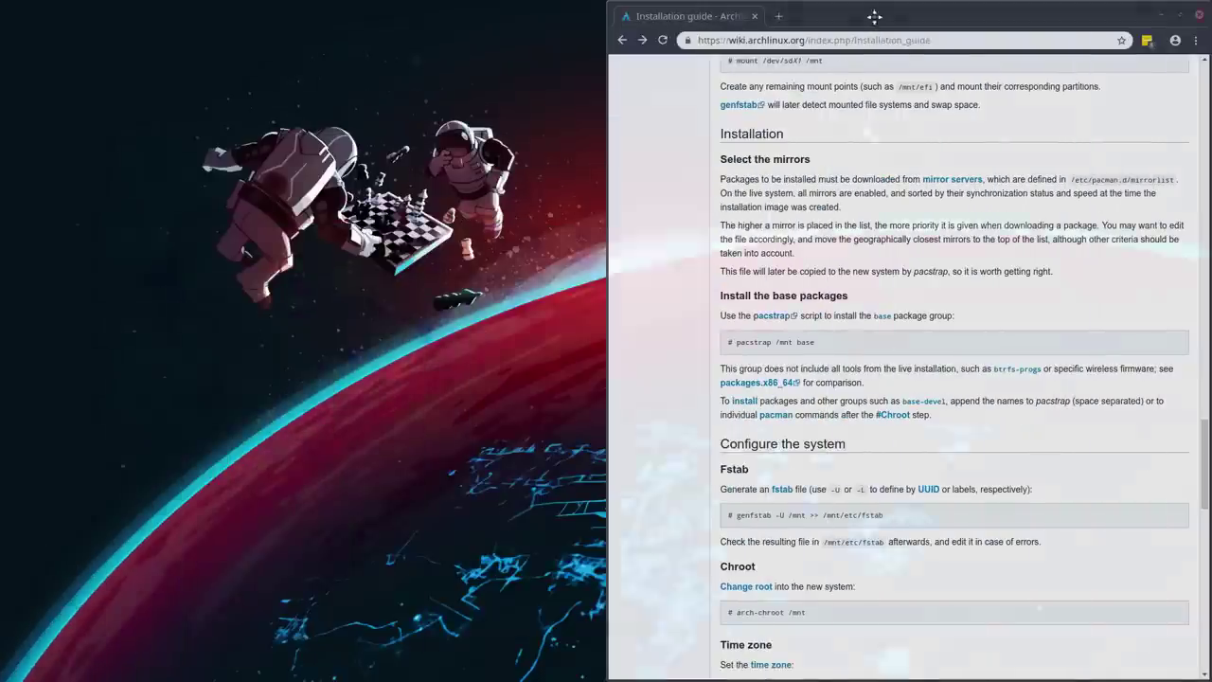
- Maximize the Arch wiki window and select the whole UEFI group in VirtualBox Manager
double_click(874, 16)
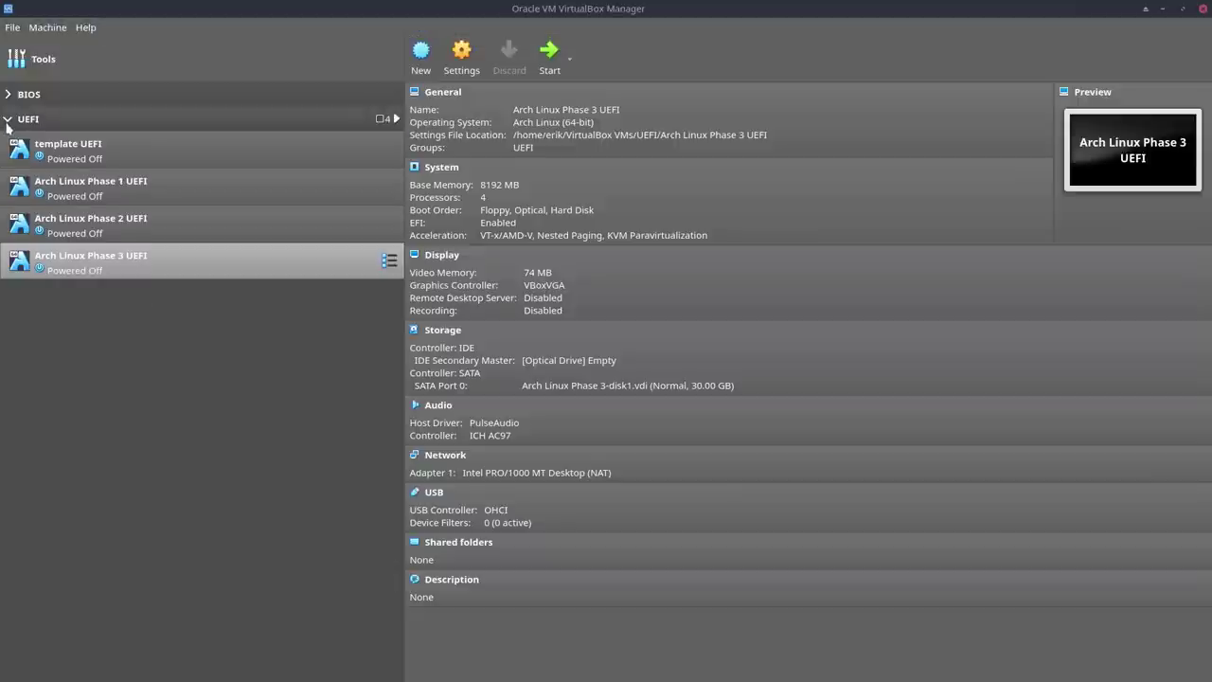
left_click(8, 121)
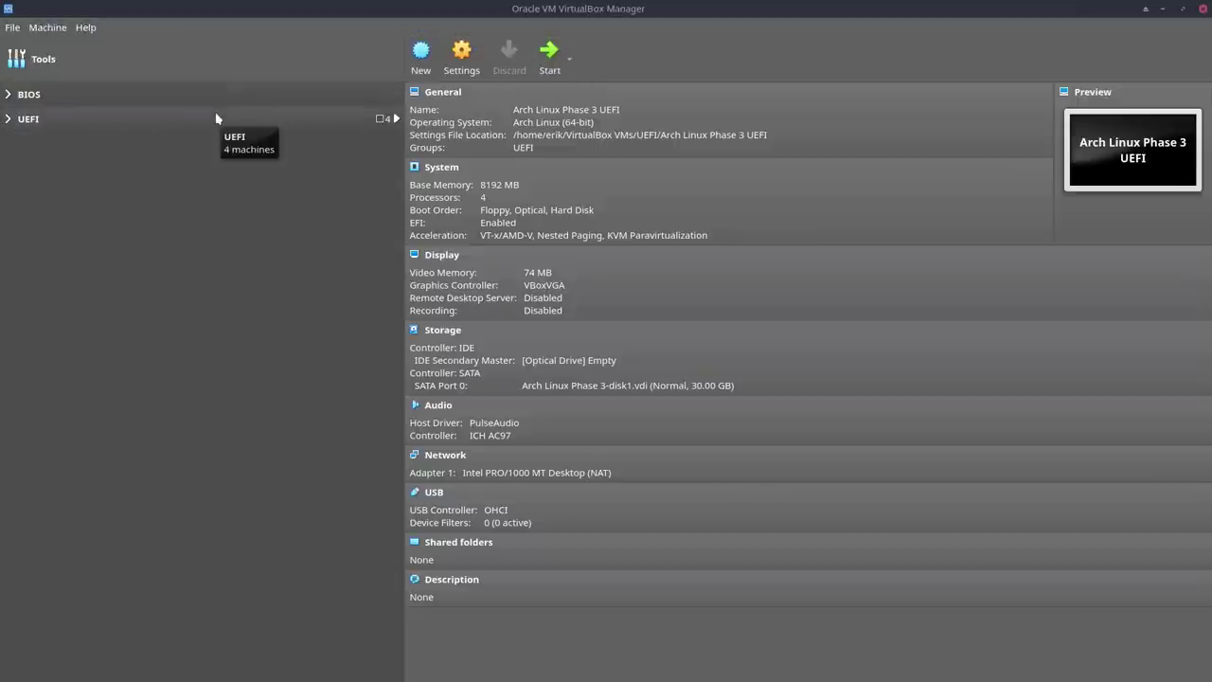
left_click(417, 69)
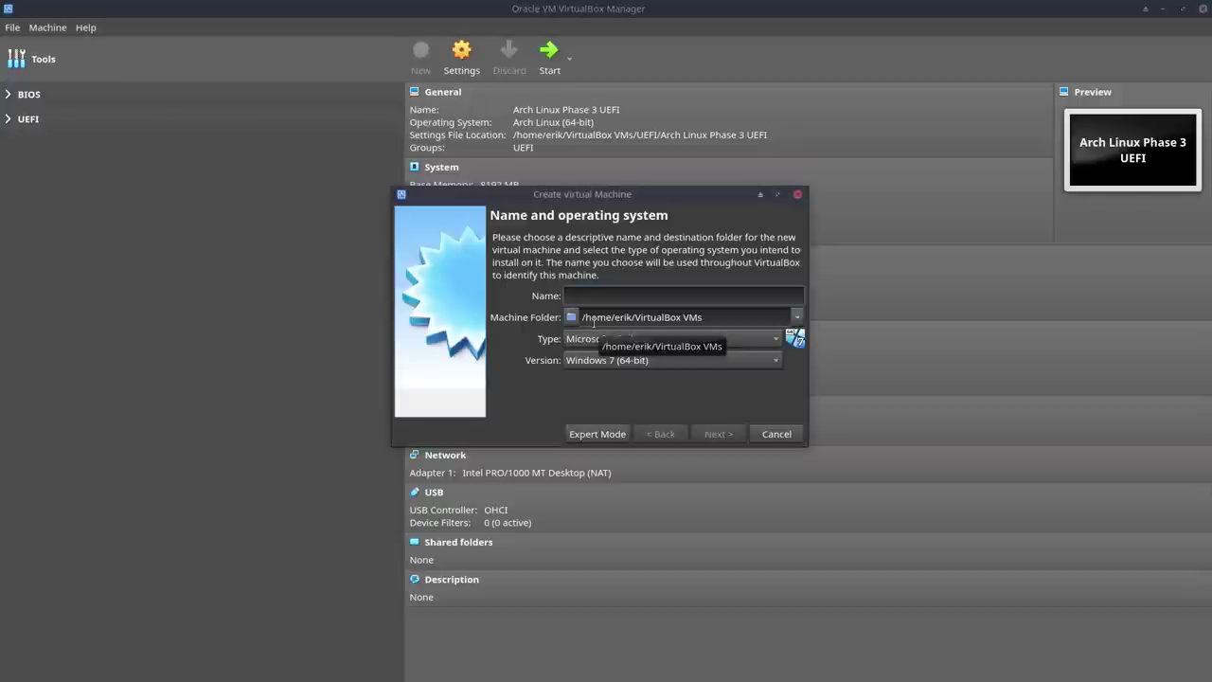
type("Arc")
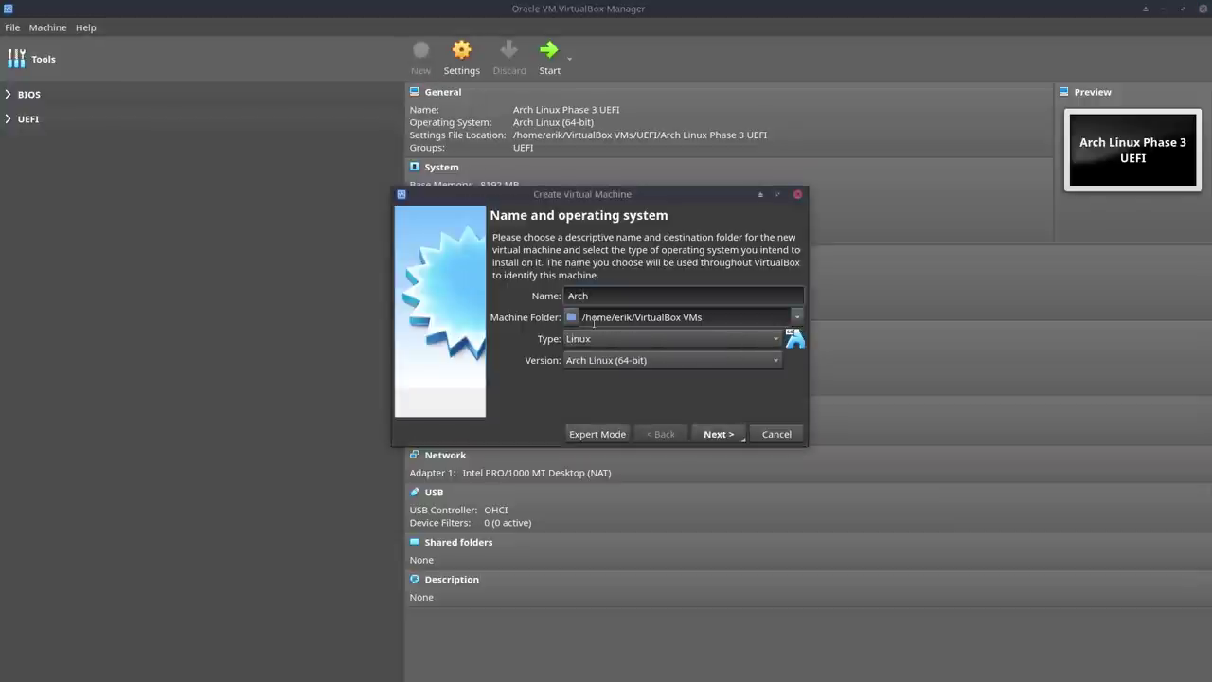
type("h")
left_click(769, 434)
left_click(6, 121)
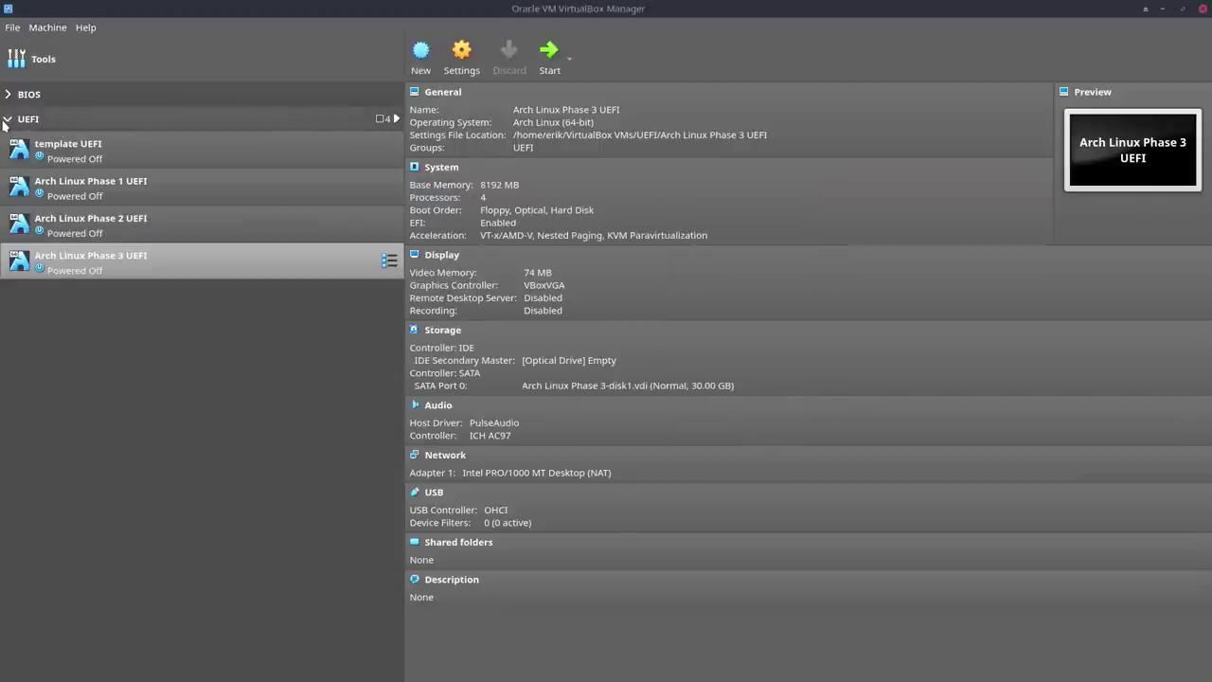
left_click(7, 121)
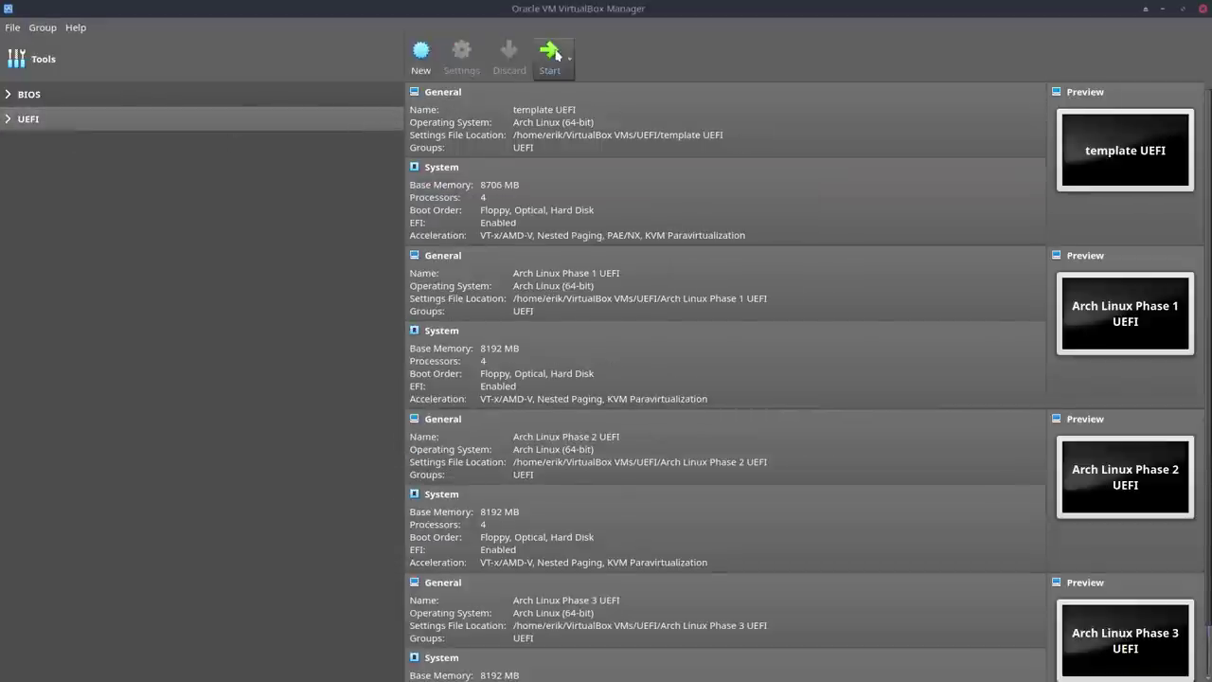
- Start a new machine named 'UEFI Template' with type Linux, version Arch Linux (64-bit)
left_click(421, 57)
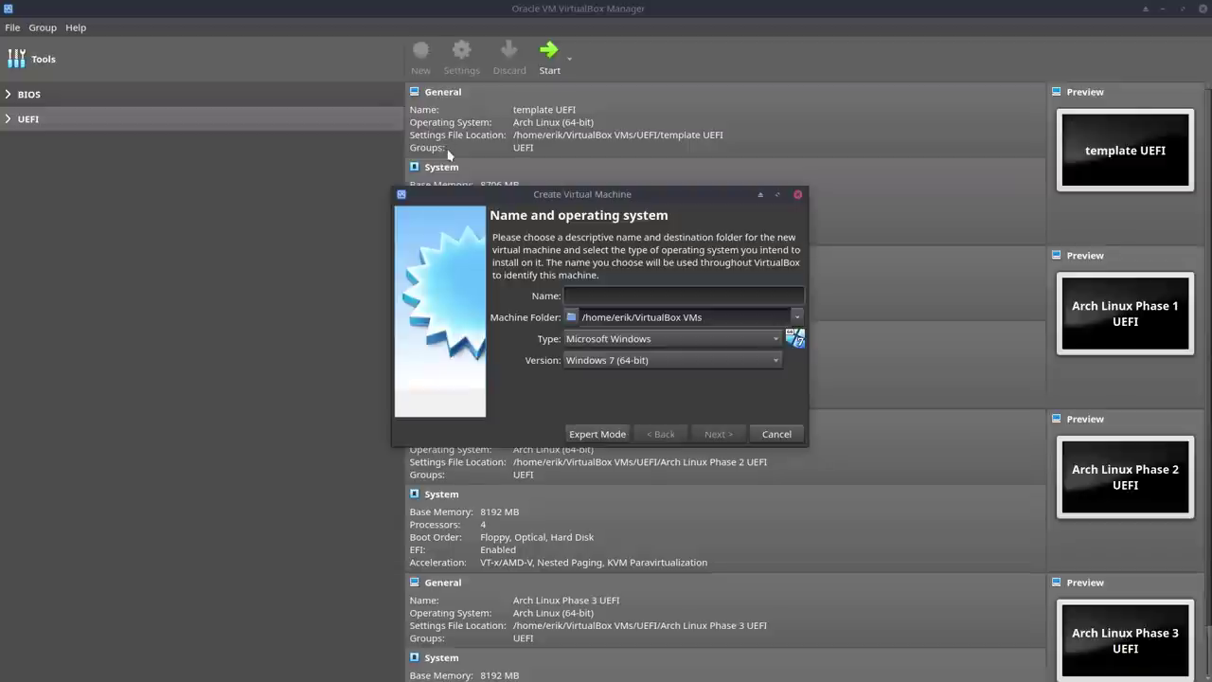
type("Ue")
key("BackSpace")
type("EFI Template")
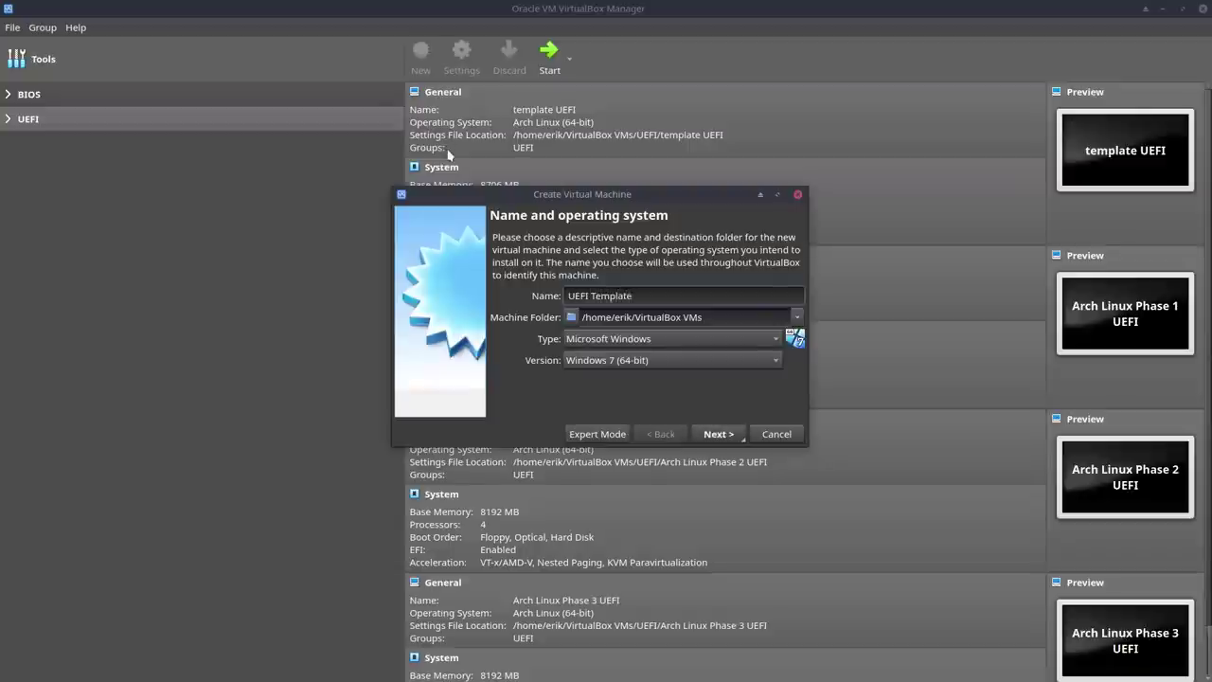
left_click(587, 339)
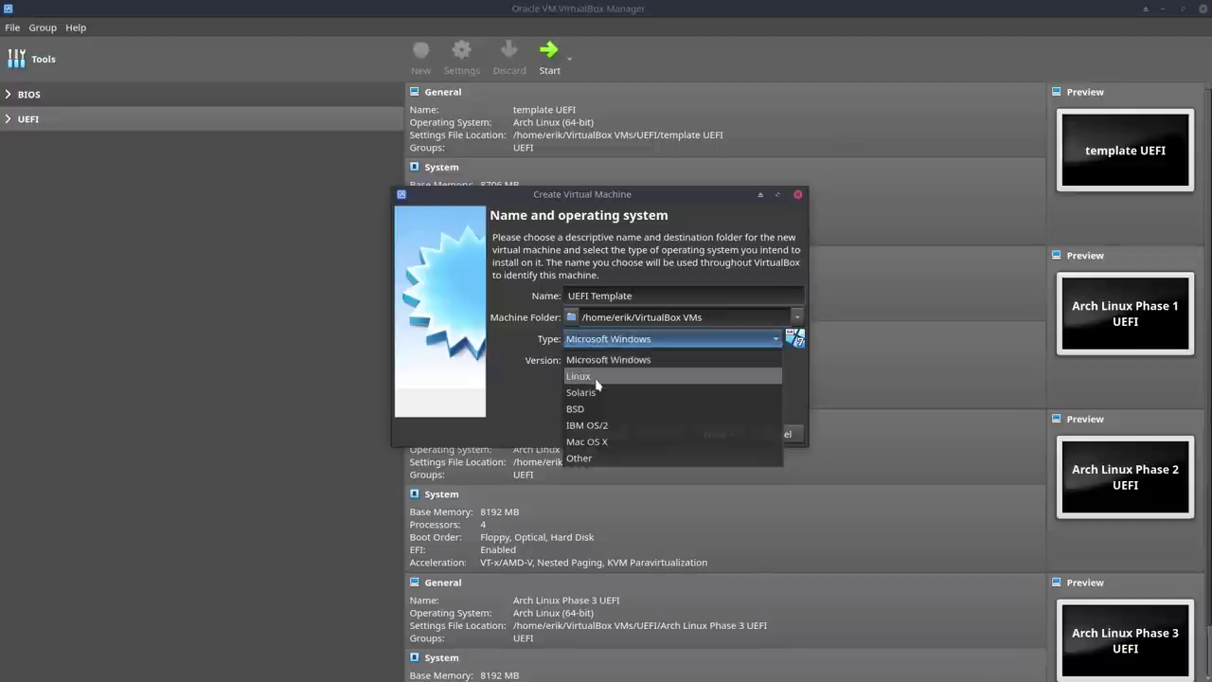
left_click(596, 380)
left_click(698, 361)
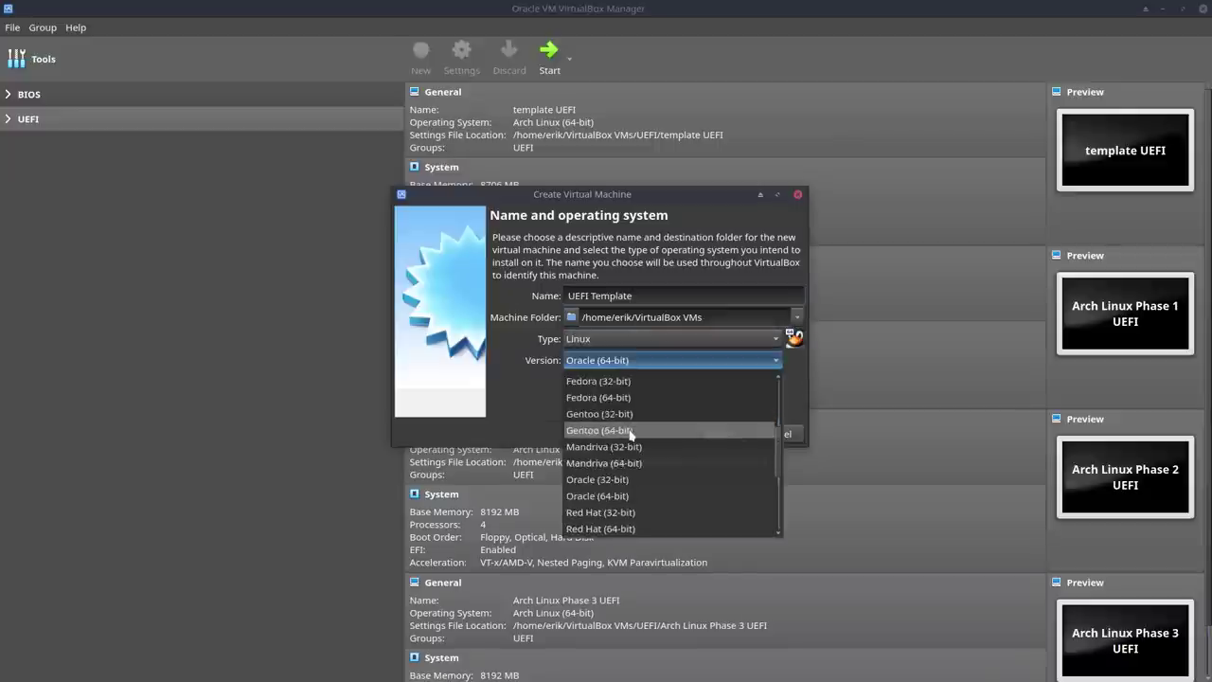
scroll(630, 433, "up", 3)
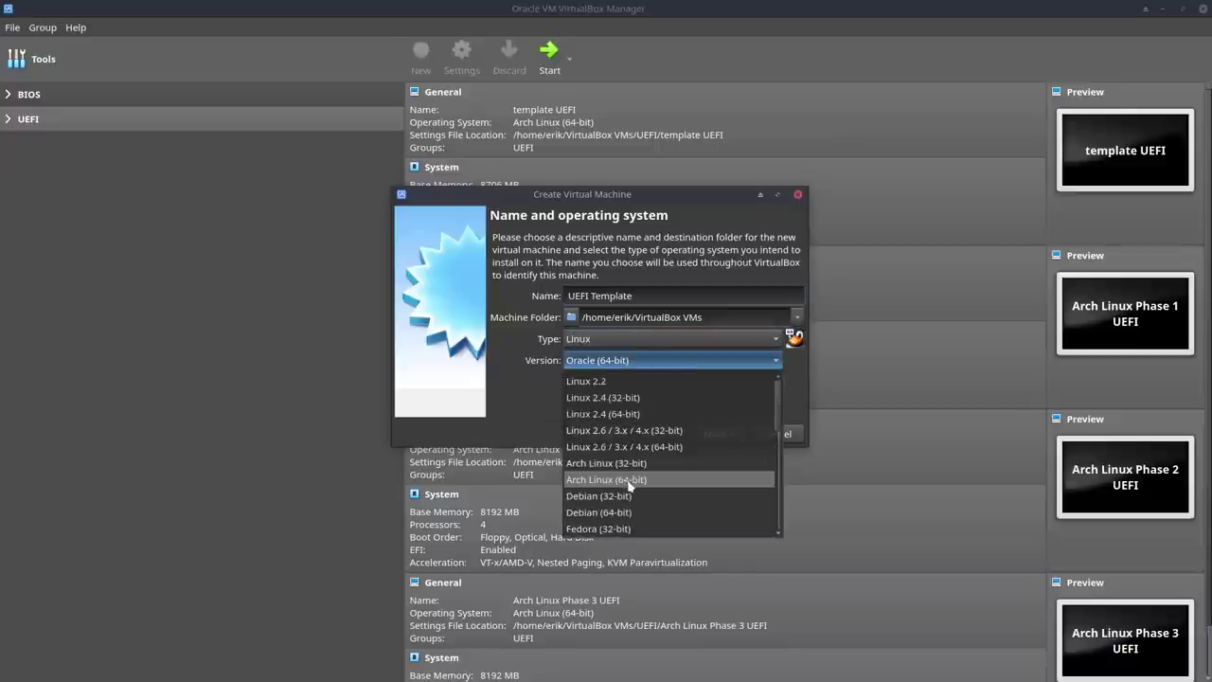
left_click(629, 480)
- Give it 8192 MB memory and a new 25 GB VDI disk, then create the machine
left_click(717, 433)
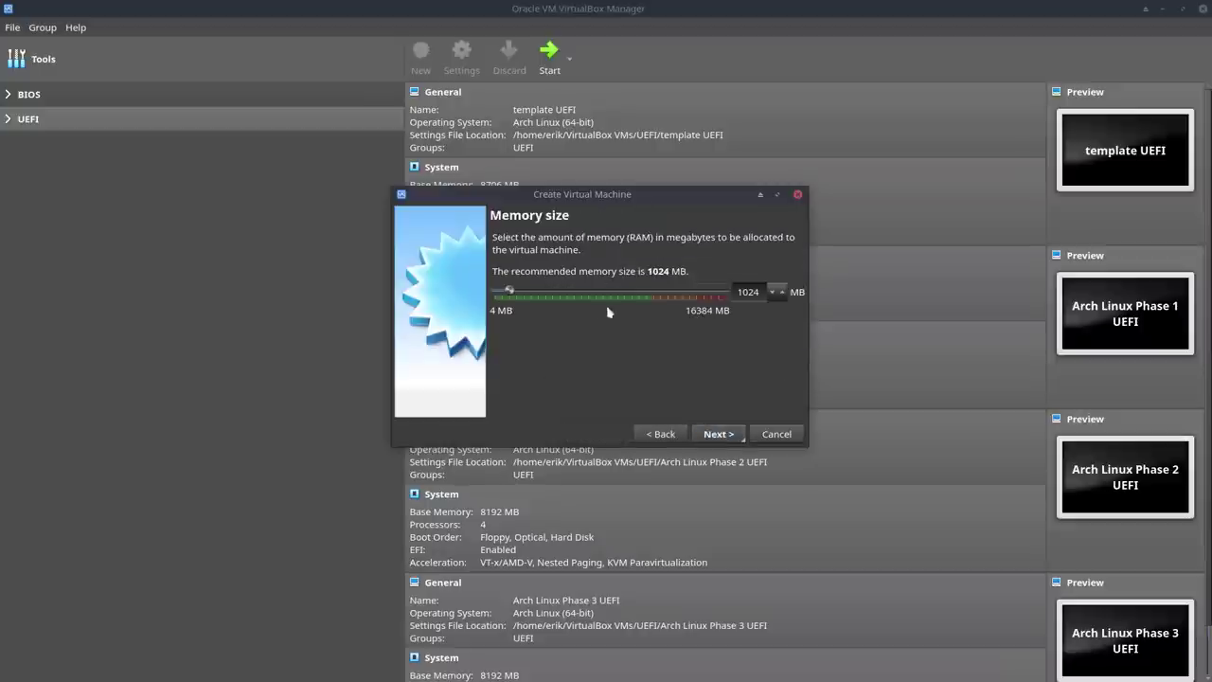
left_click_drag(511, 291, 608, 299)
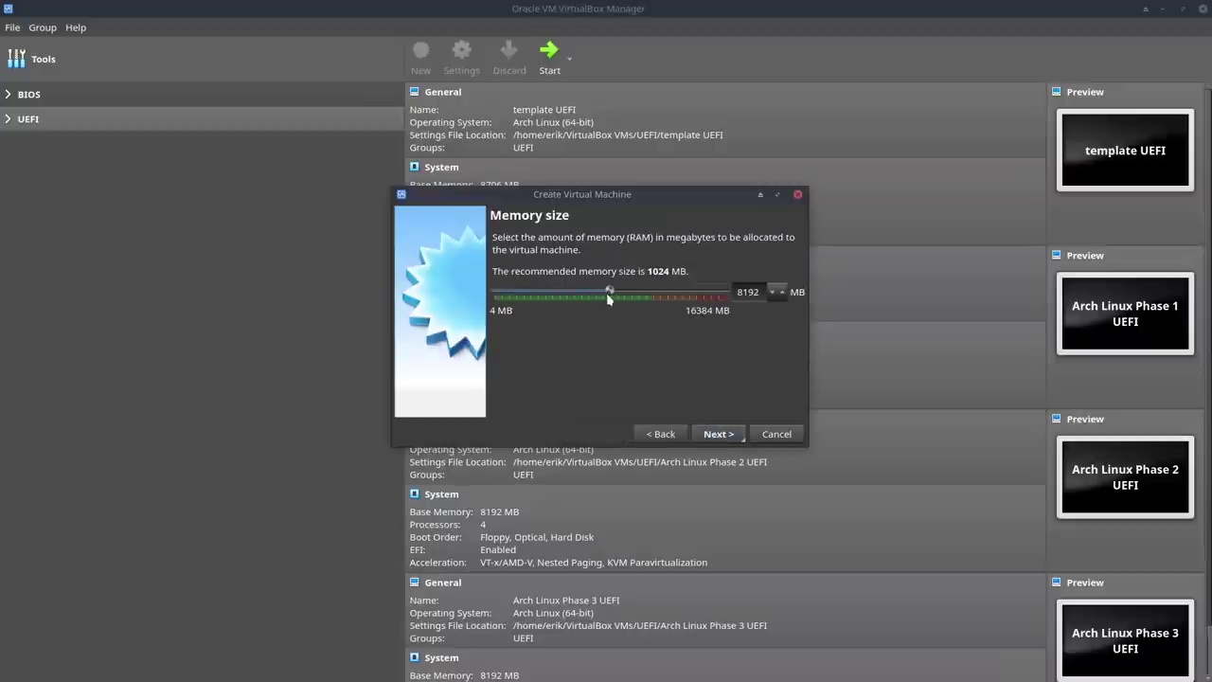
left_click(716, 435)
left_click(728, 439)
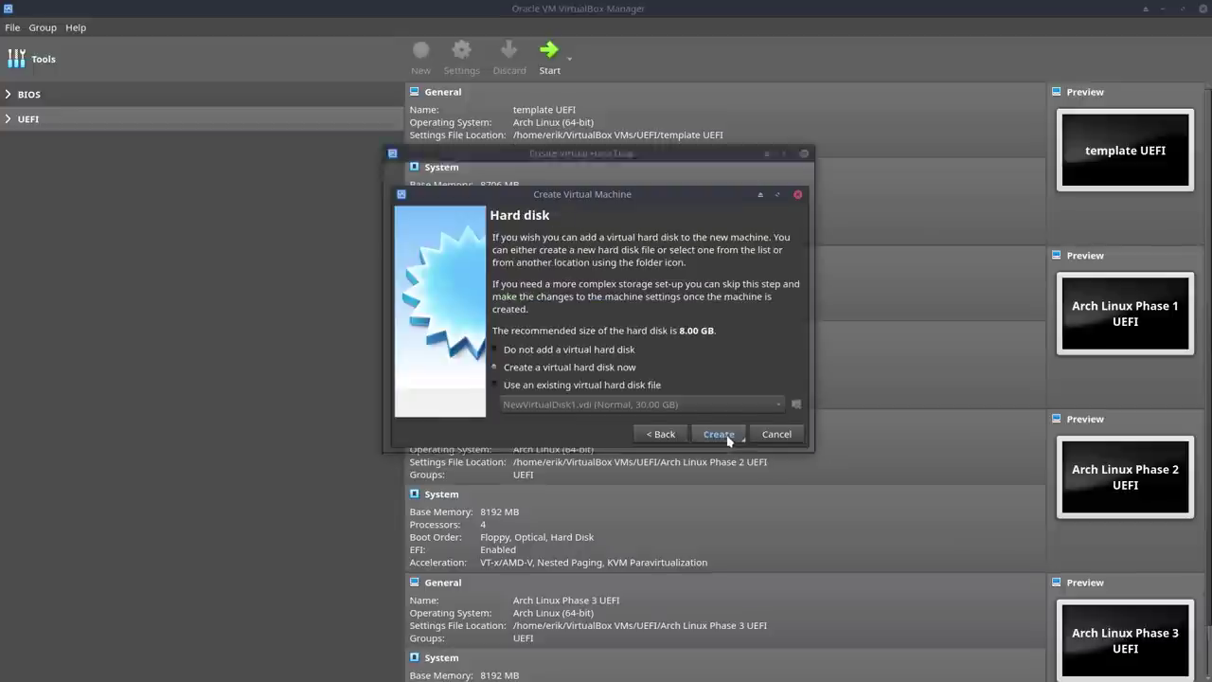
left_click(727, 439)
left_click(727, 439)
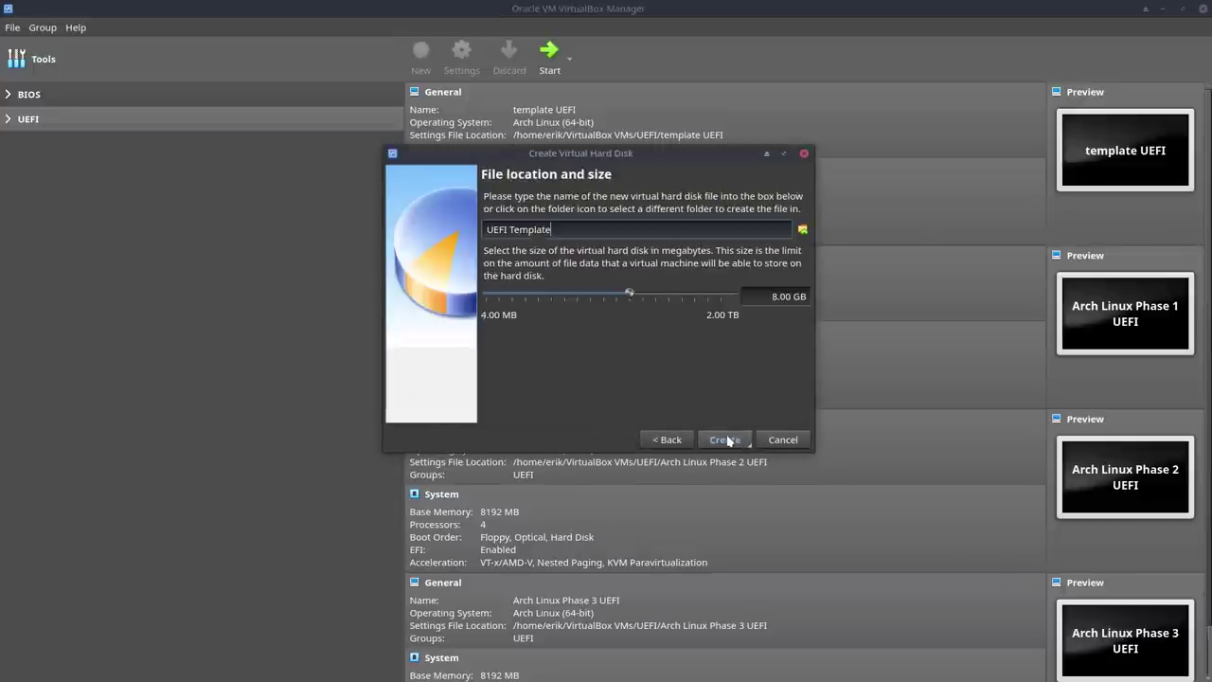
left_click(775, 295)
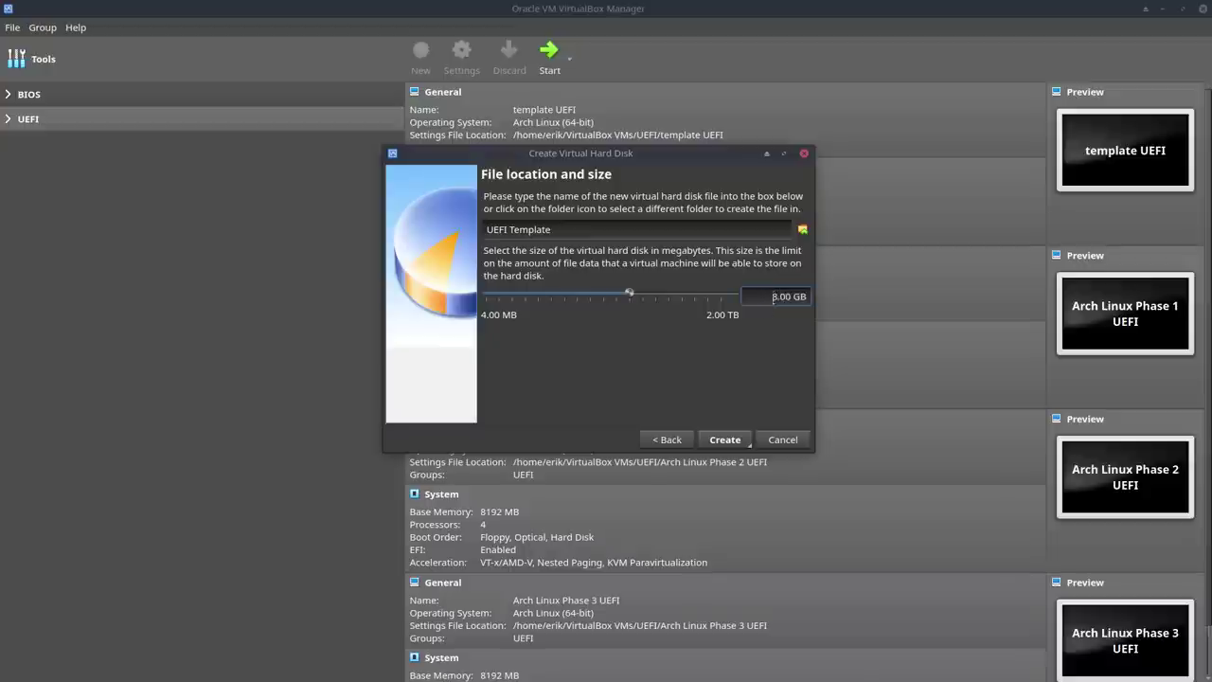
key("BackSpace")
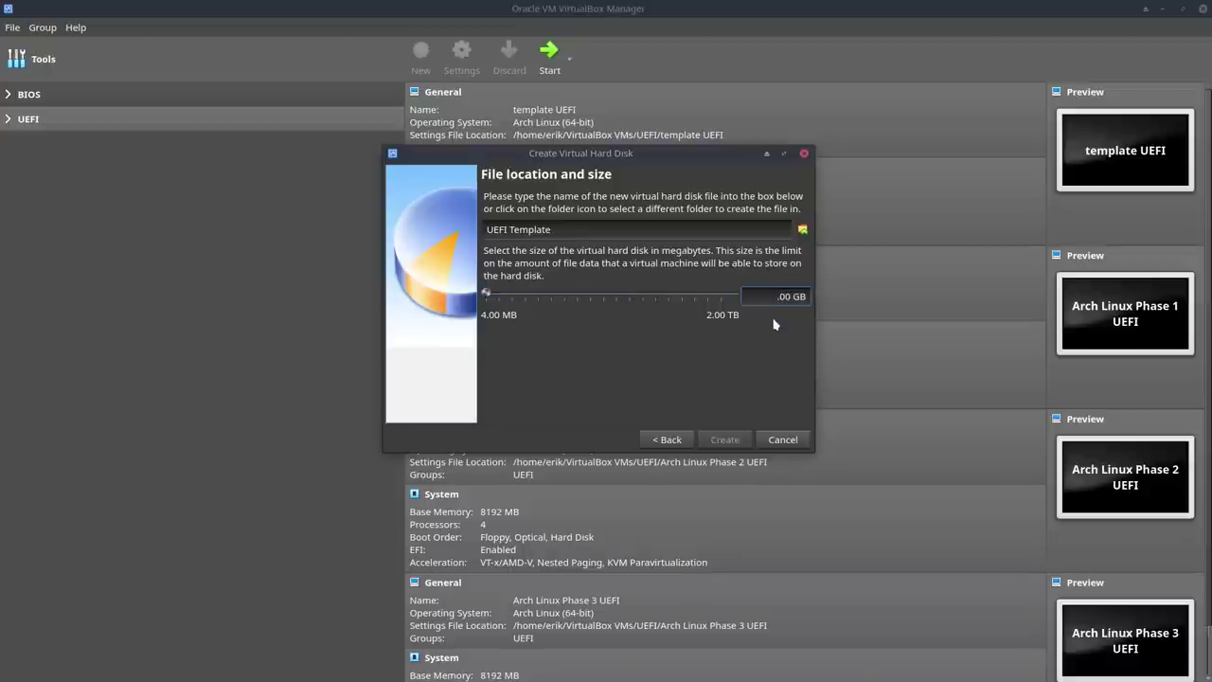
type("30")
key("BackSpace")
key("BackSpace")
type("25")
left_click(727, 439)
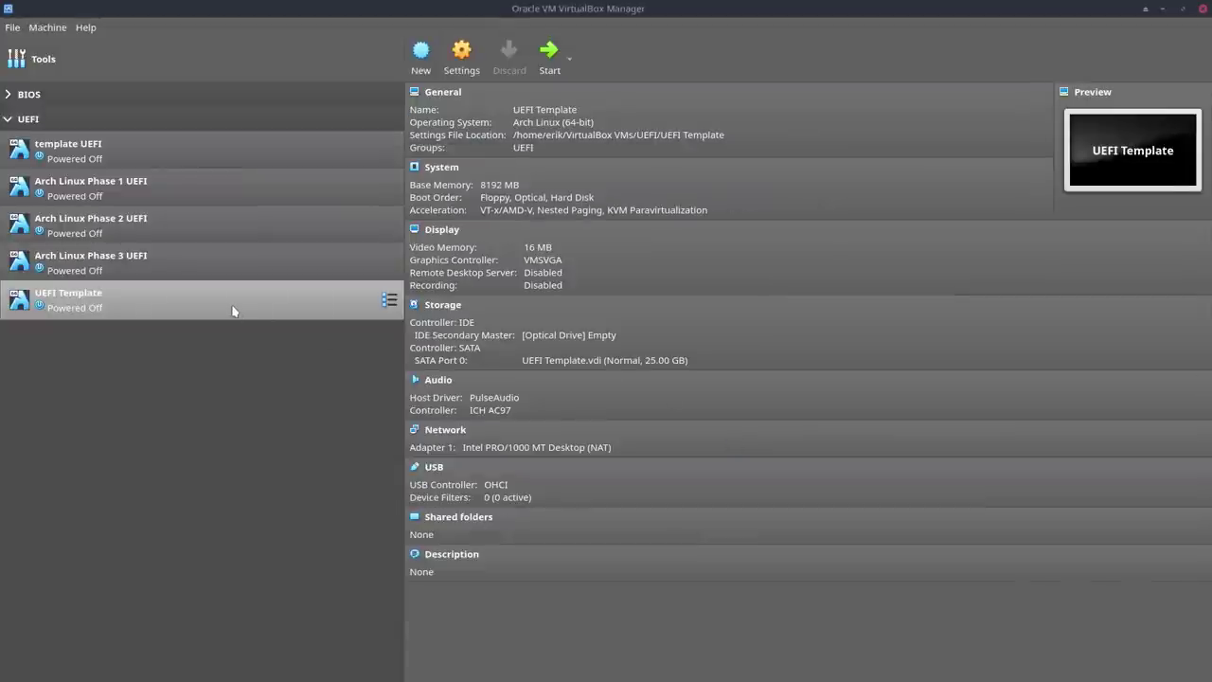
- In UEFI Template's settings, turn on Enable EFI under System > Motherboard, keeping 8192 MB
right_click(232, 312)
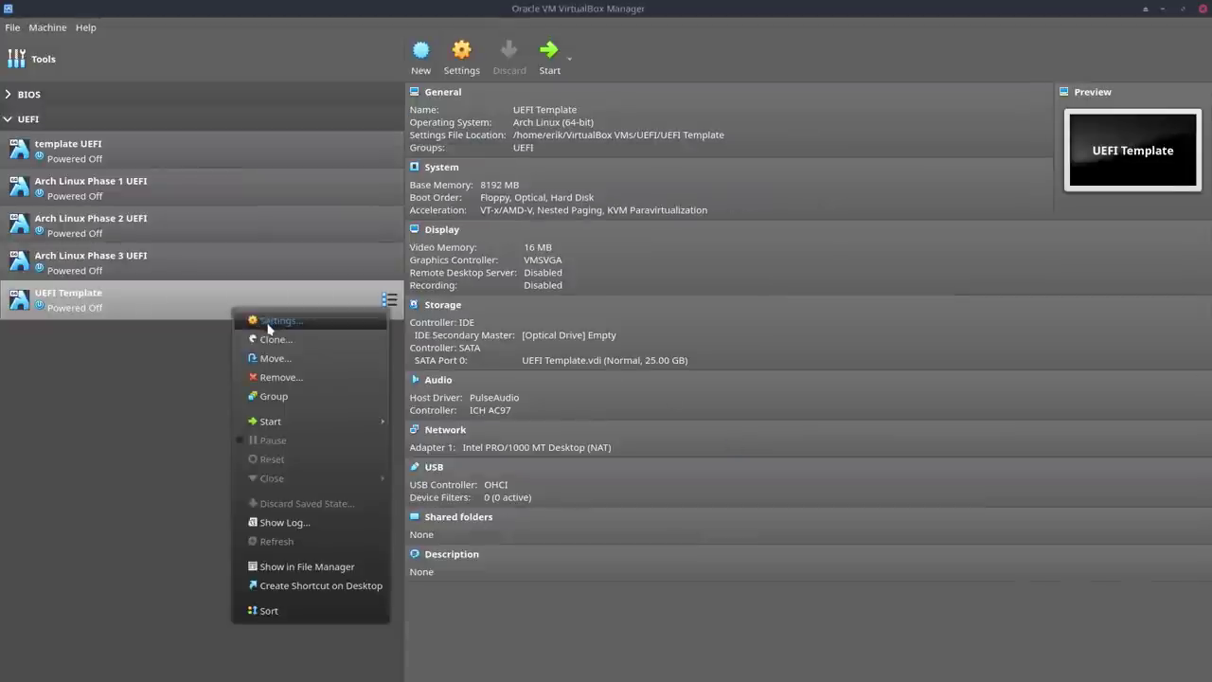
left_click(268, 323)
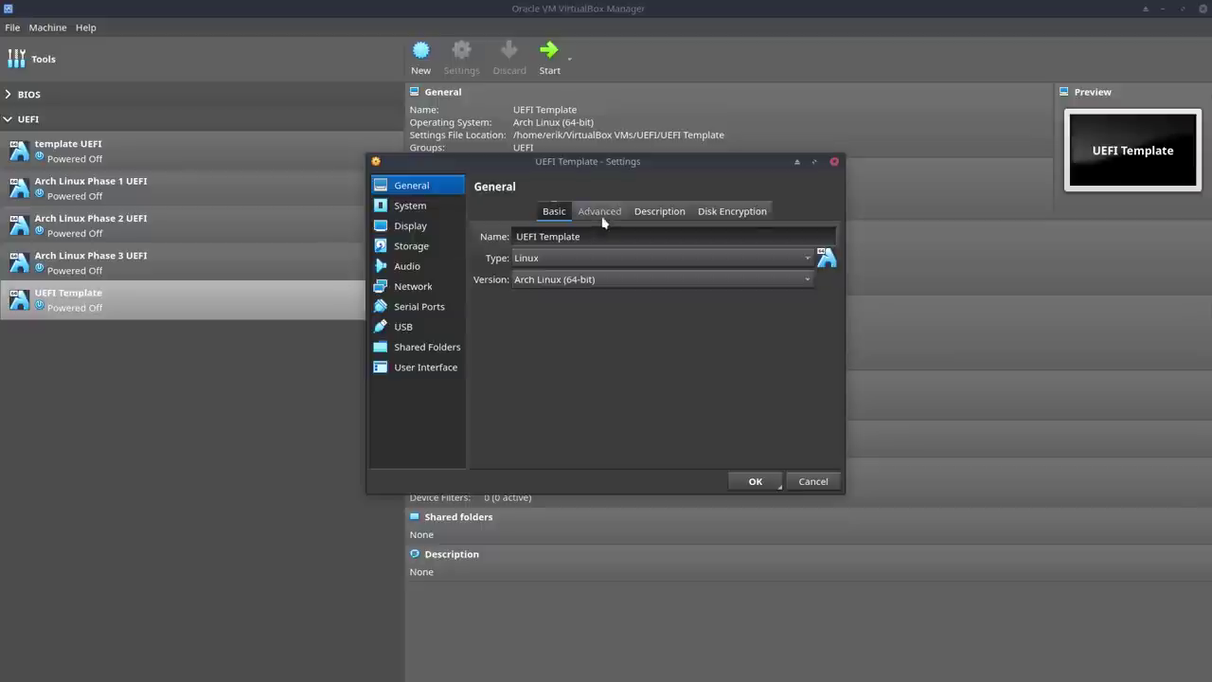
left_click(603, 216)
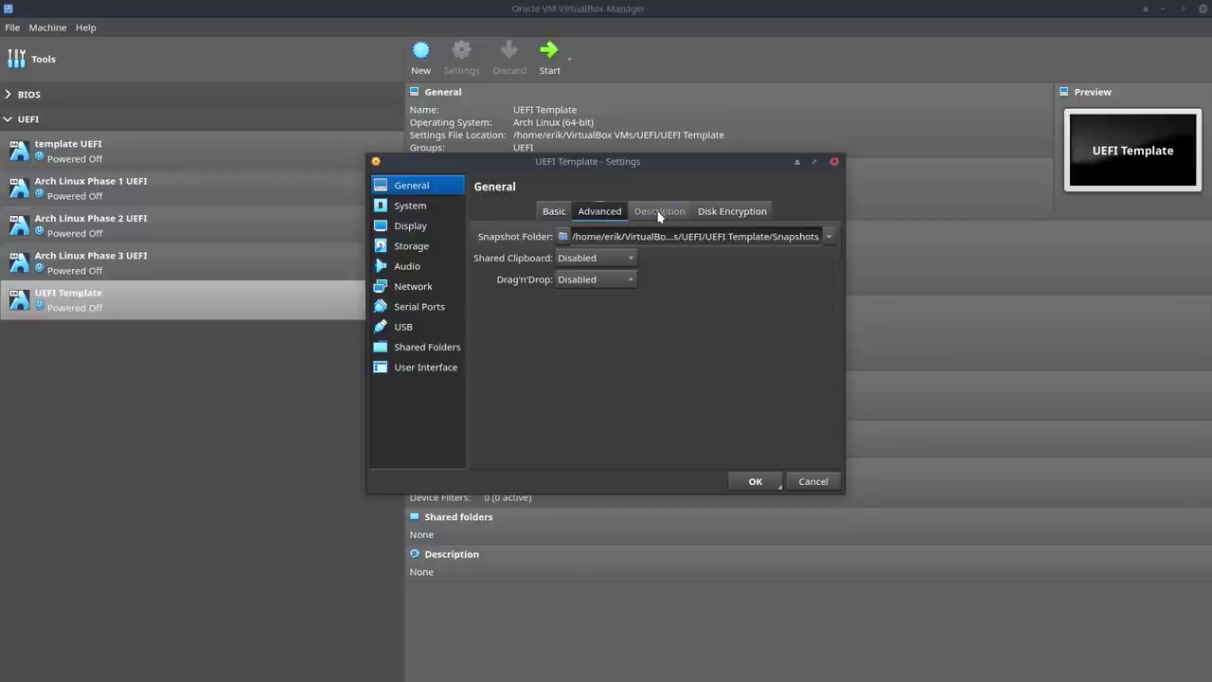
left_click(658, 216)
left_click(725, 211)
left_click(428, 208)
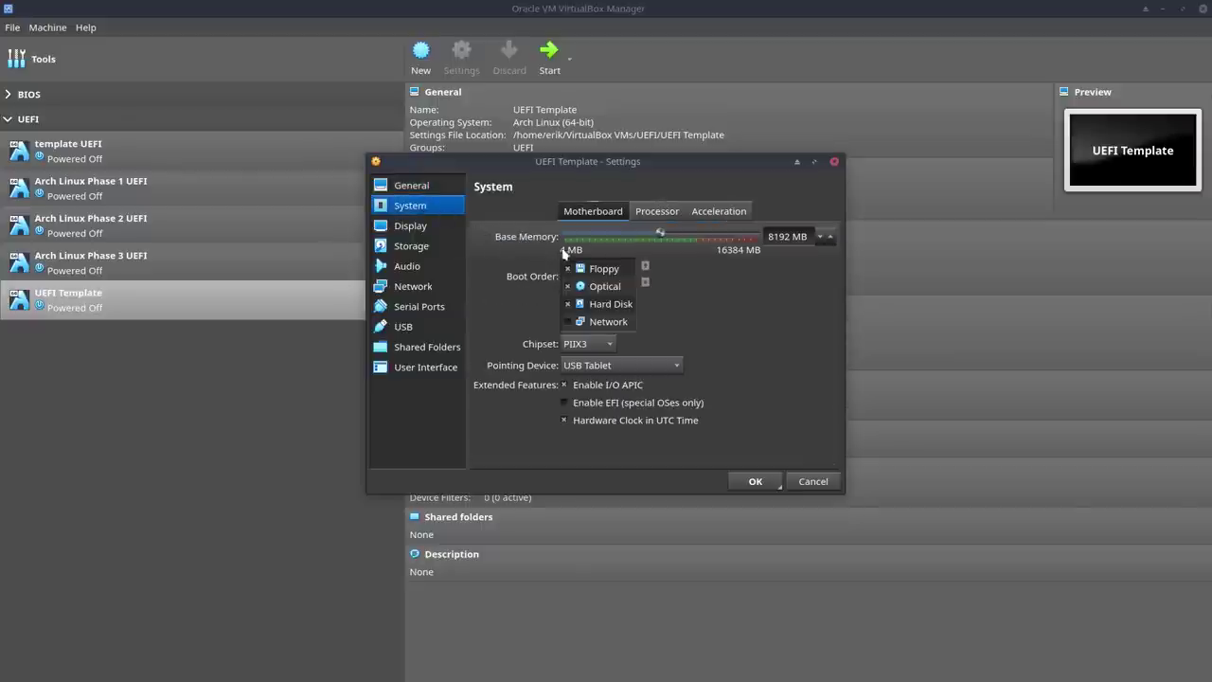
left_click(576, 404)
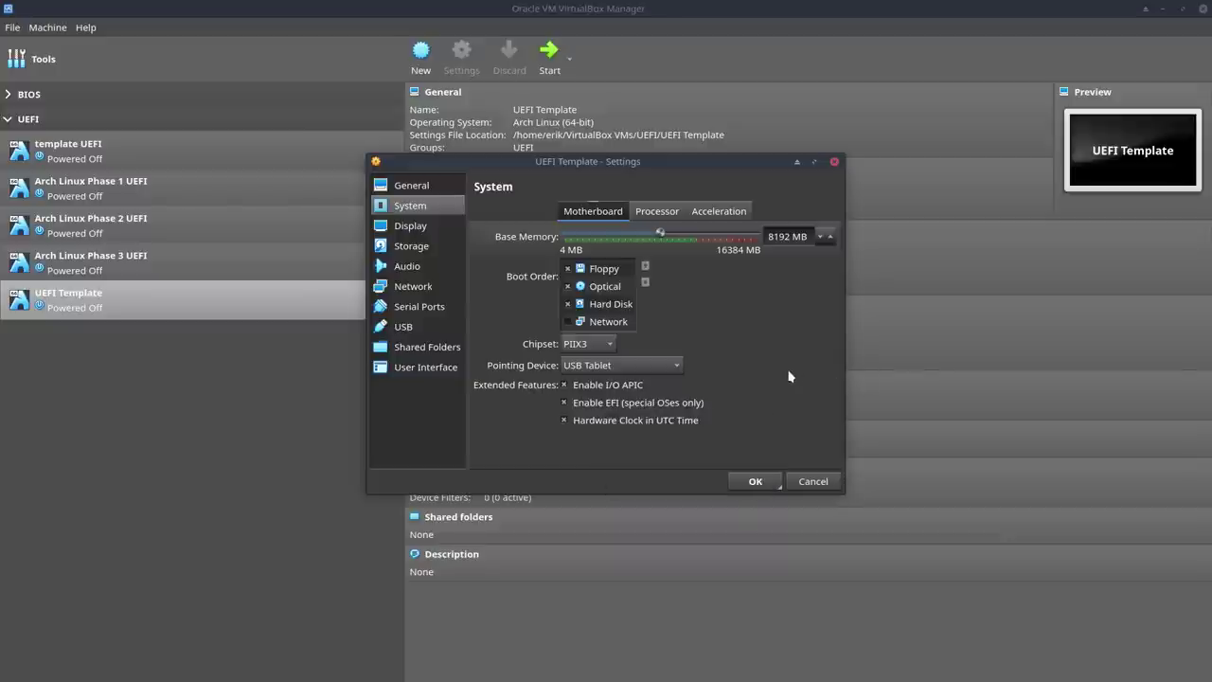
- Give UEFI Template 4 processors with PAE/NX enabled
left_click(657, 214)
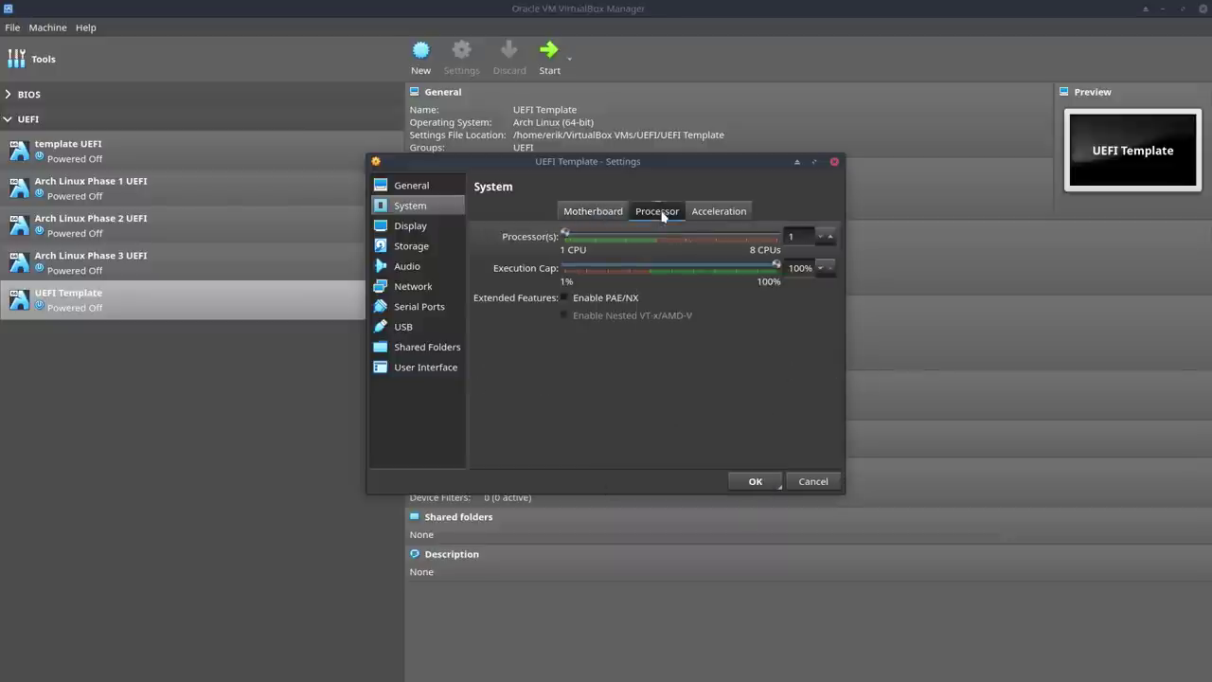
left_click(830, 236)
left_click(829, 235)
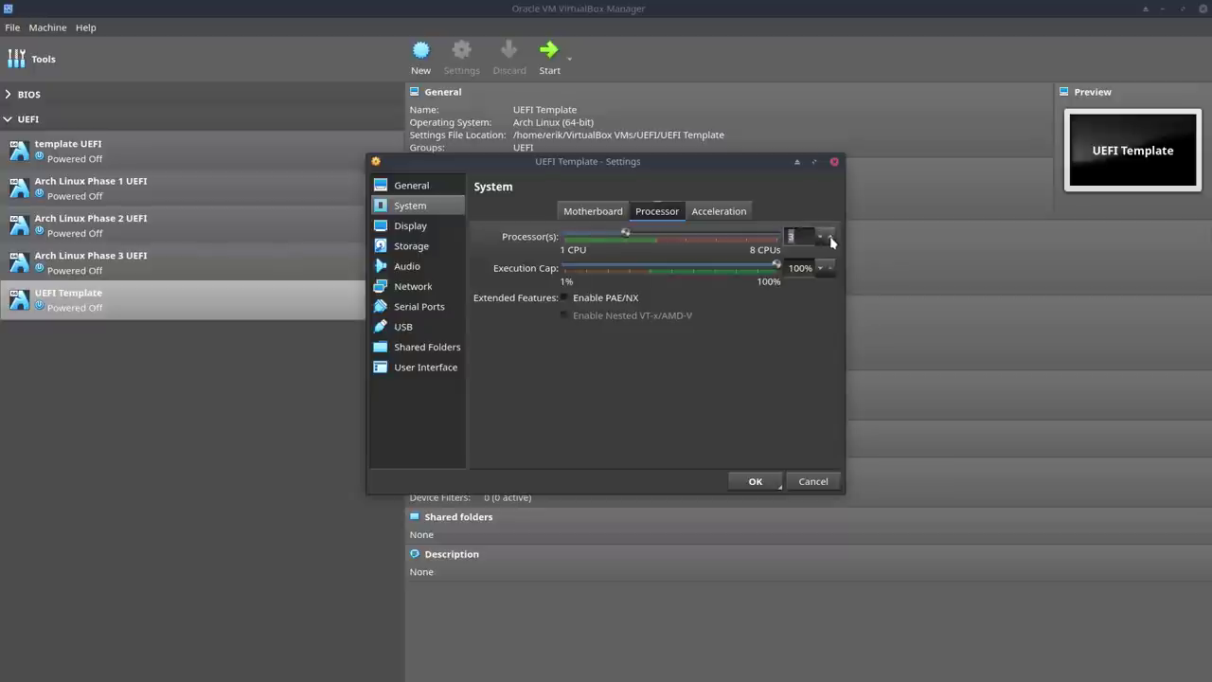
left_click(829, 236)
left_click(578, 301)
- Set VBoxVGA graphics with 3D acceleration and 76 MB video memory, then save the settings
left_click(720, 214)
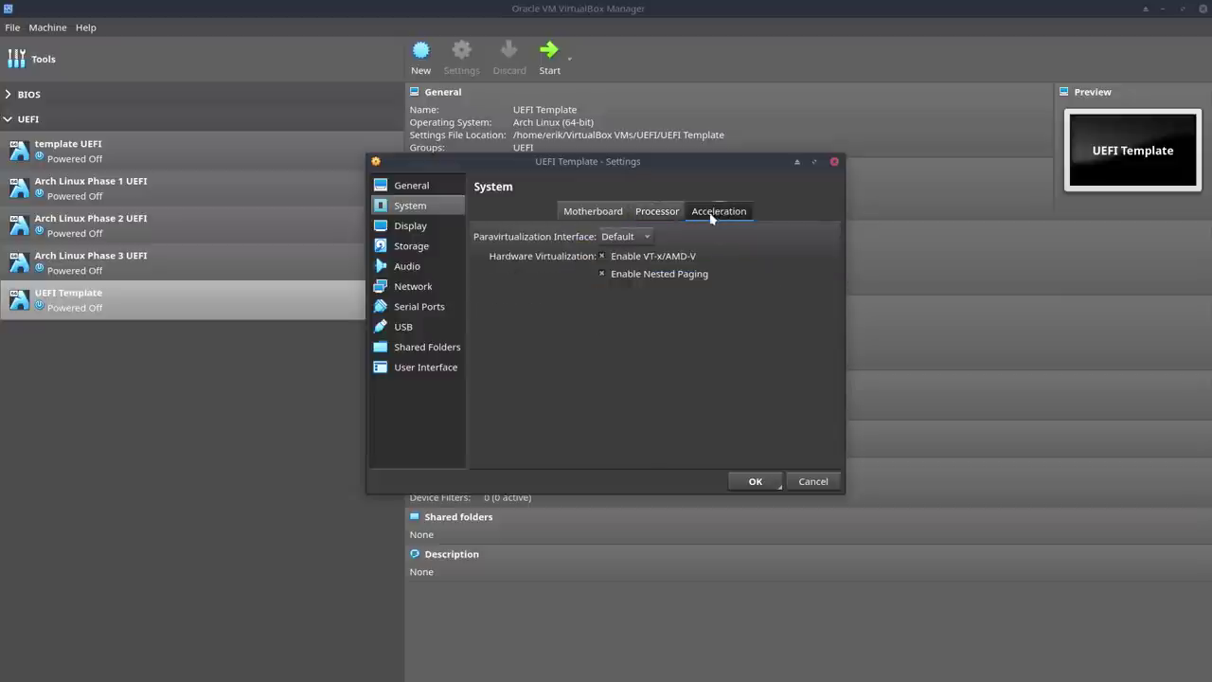
left_click(455, 229)
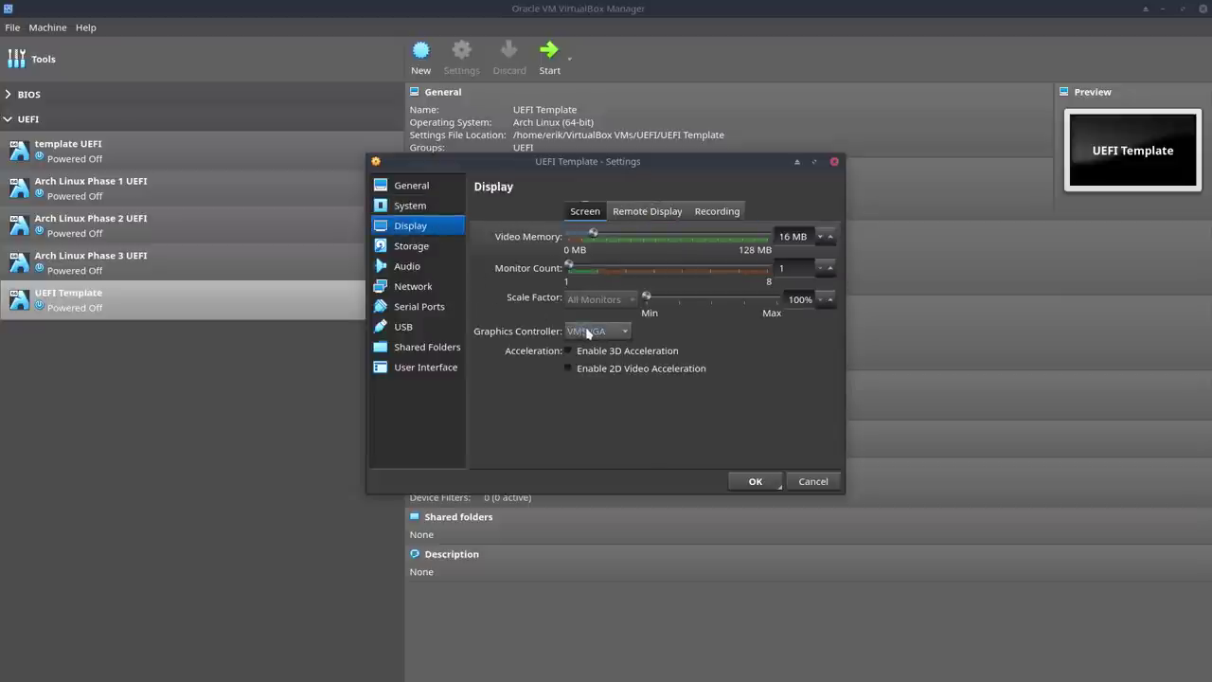
left_click(591, 333)
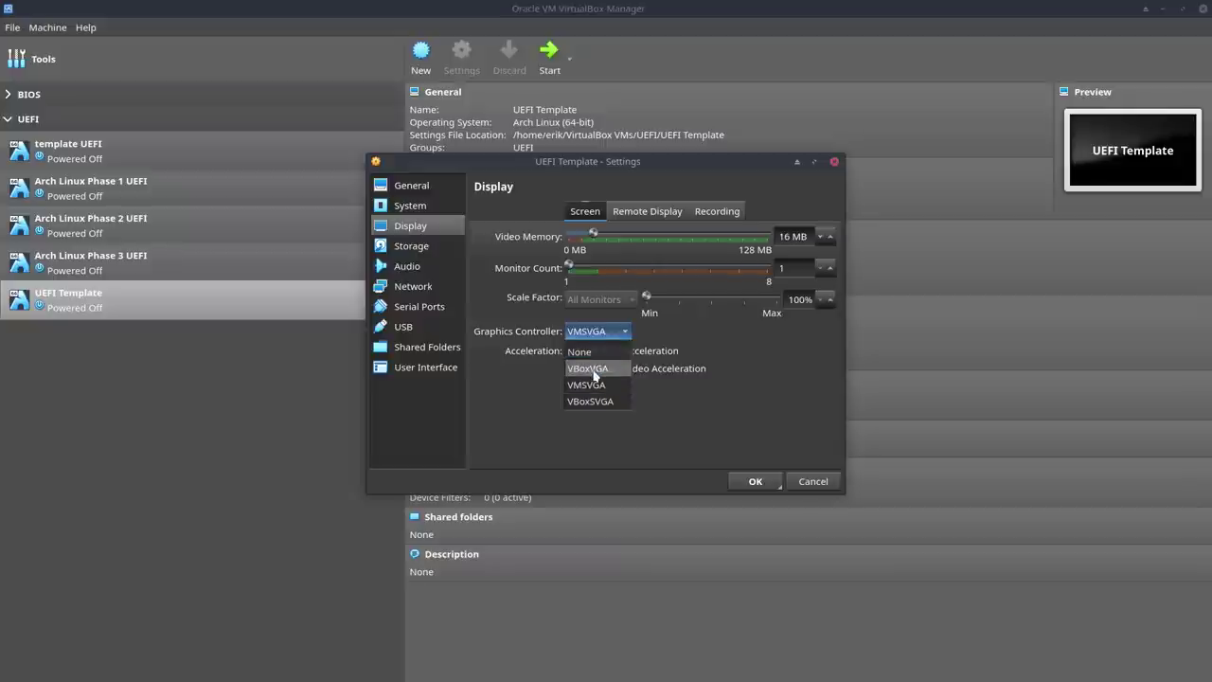
left_click(588, 368)
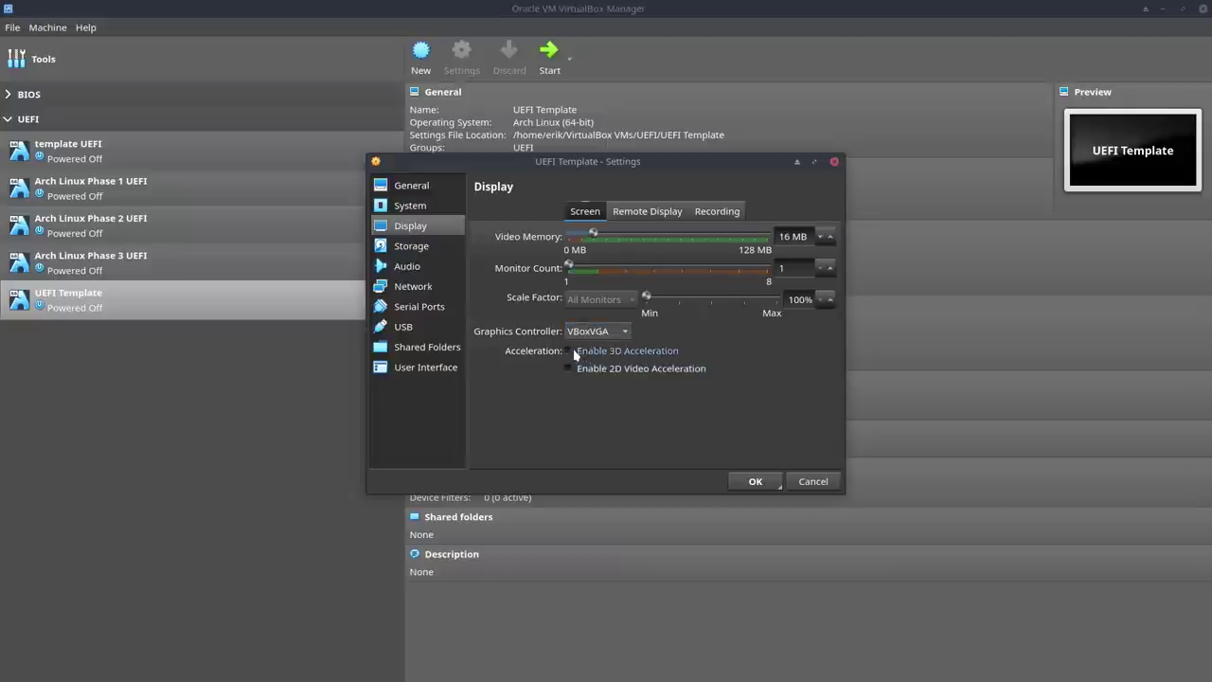
left_click(571, 351)
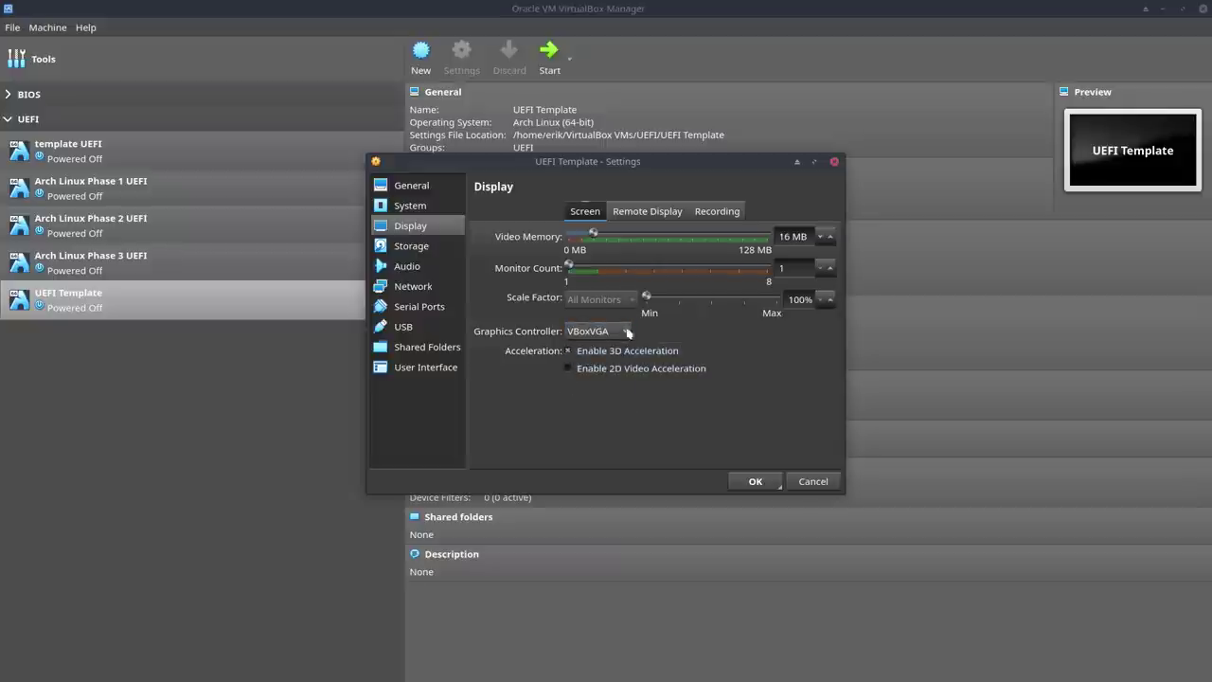
left_click_drag(594, 234, 686, 243)
left_click(627, 214)
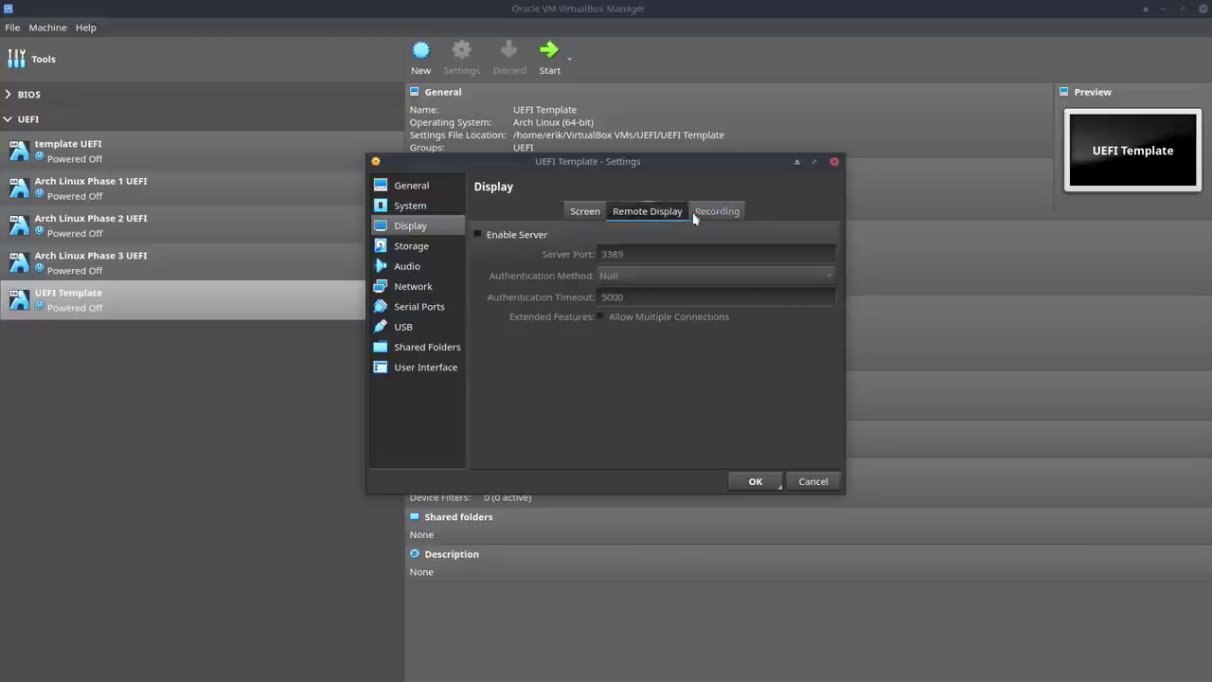
left_click(706, 212)
left_click(426, 248)
left_click(428, 266)
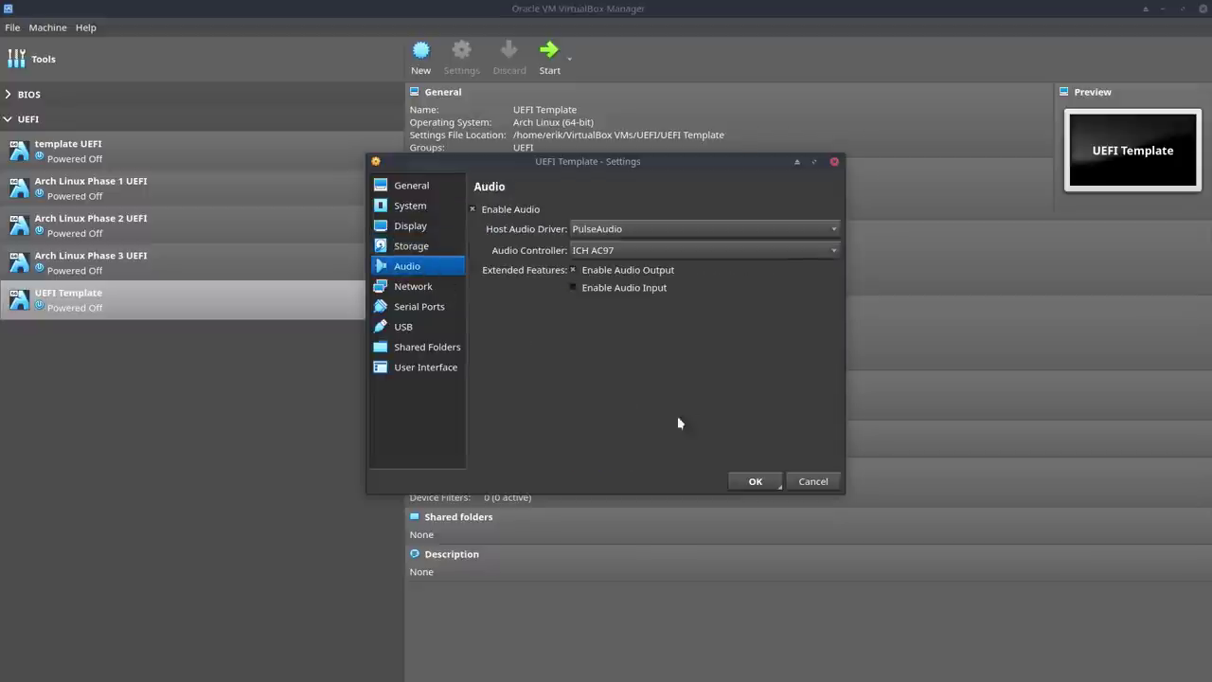
left_click(753, 481)
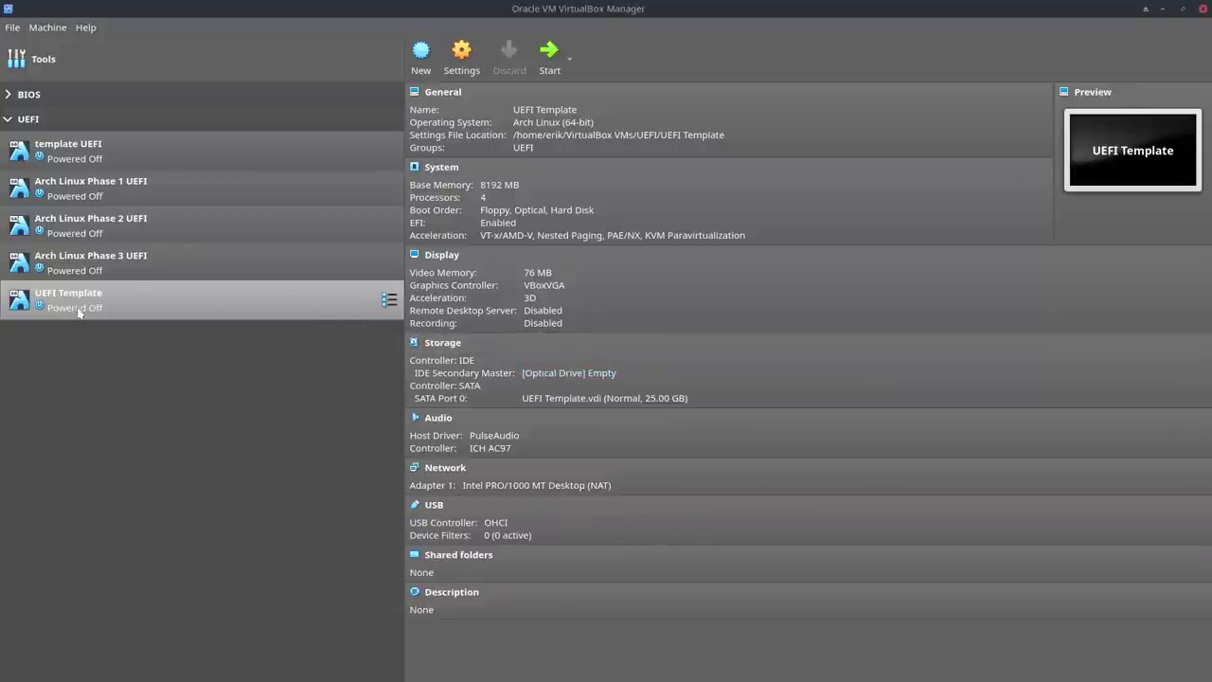
- Move UEFI Template out of the UEFI group into a new group of its own
left_click(8, 121)
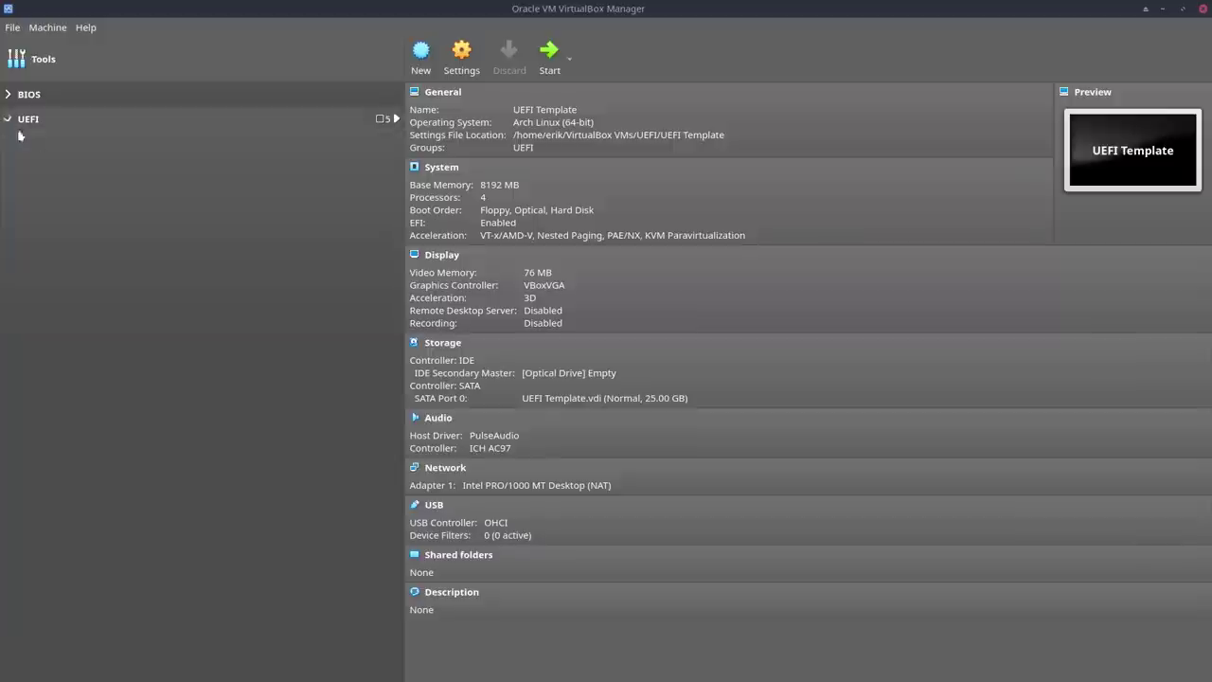
left_click(8, 120)
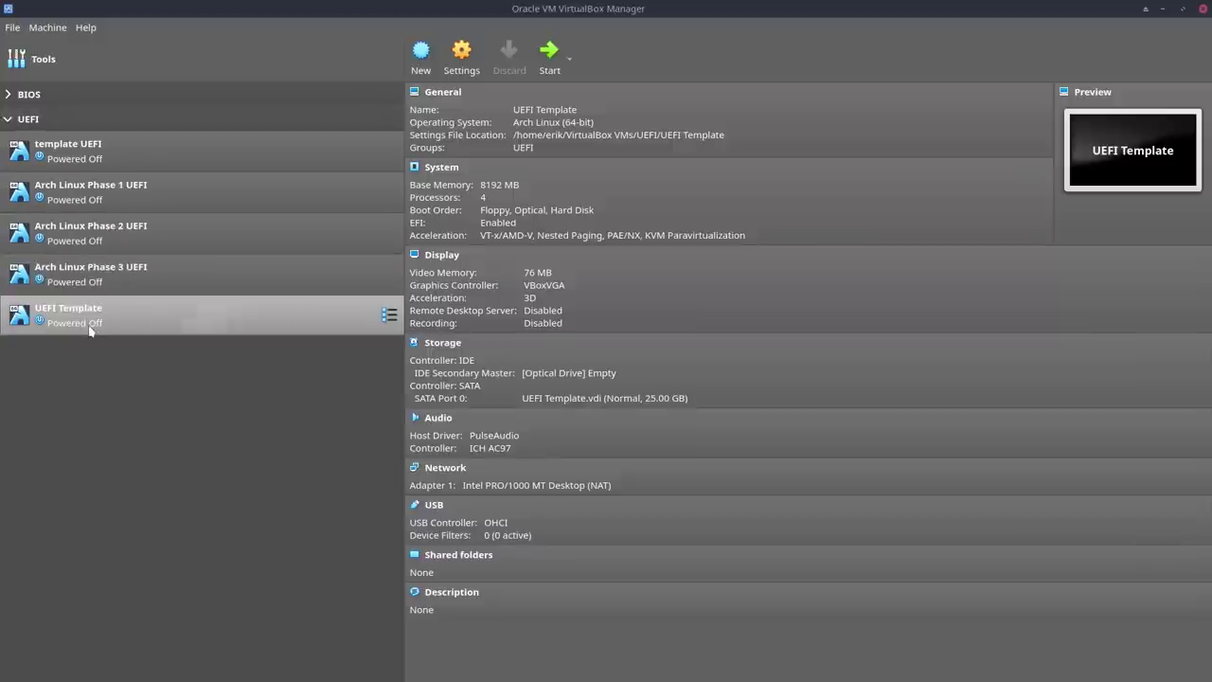
right_click(142, 318)
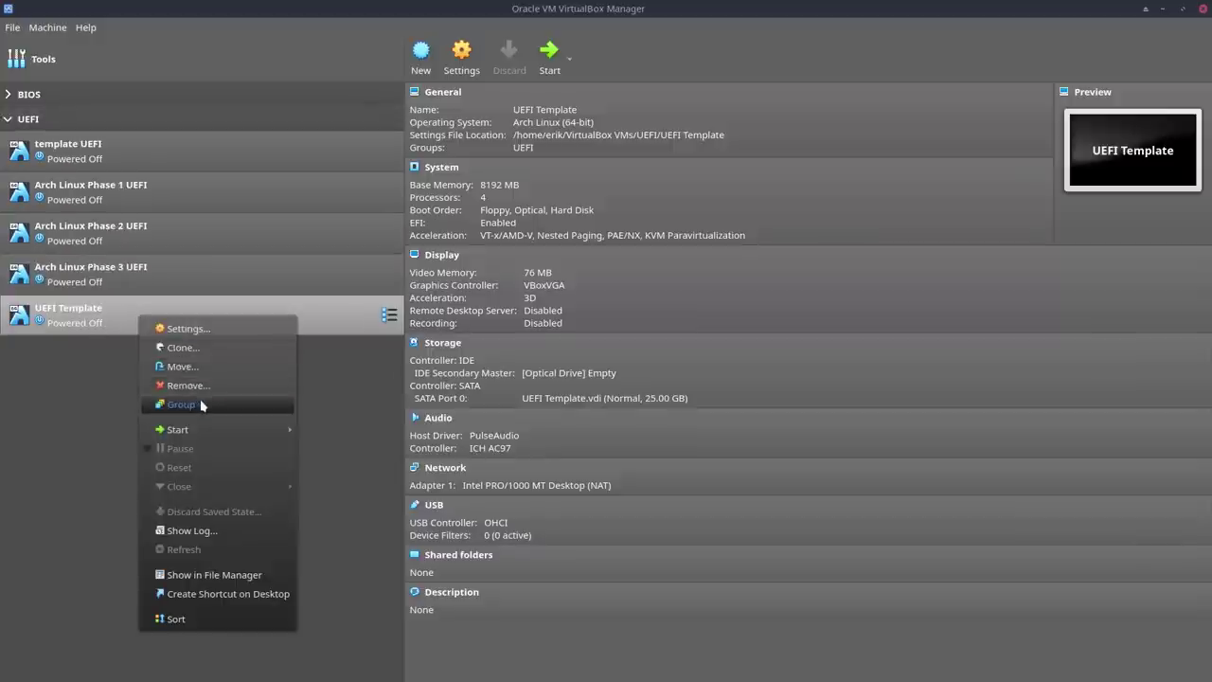
mouse_move(197, 440)
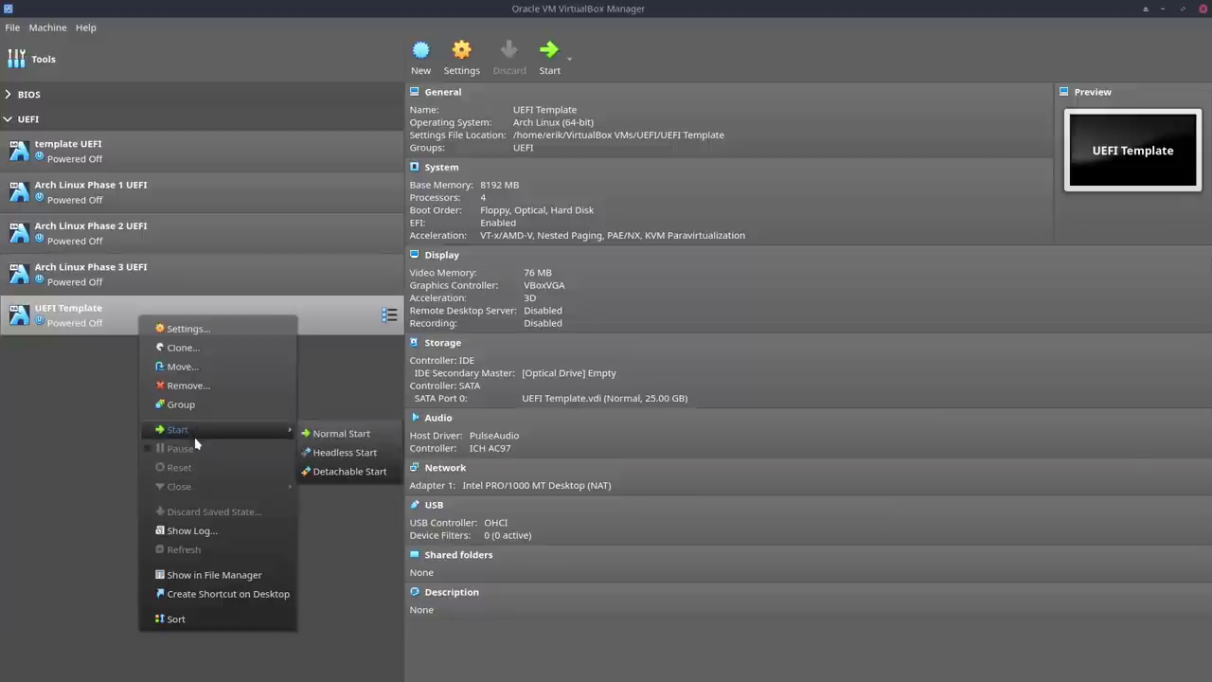
left_click(180, 404)
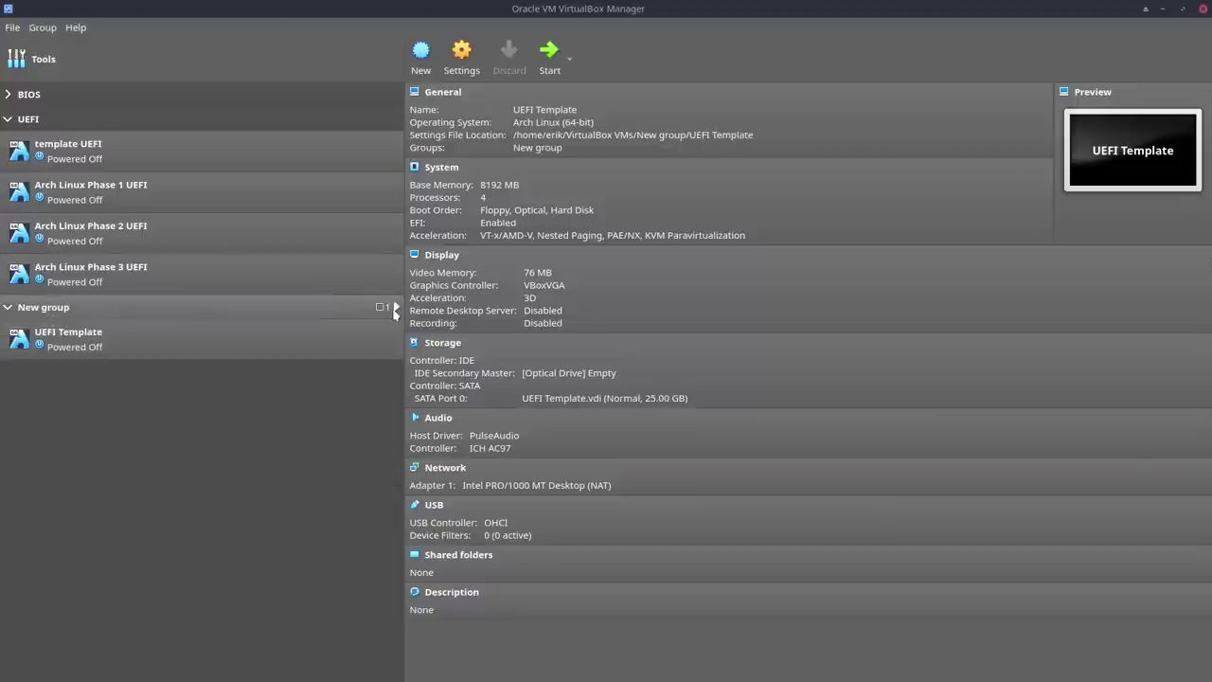
- Rename the new group to 'NEW UEFI' and collapse the UEFI group
right_click(320, 314)
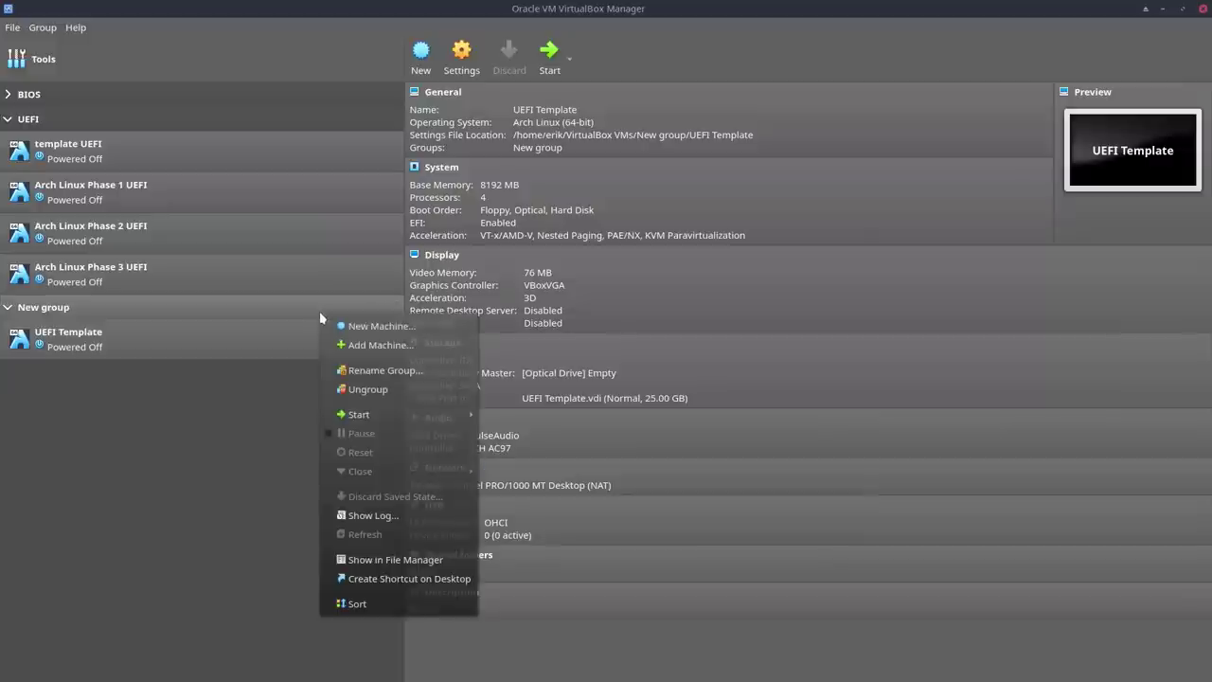
left_click(383, 371)
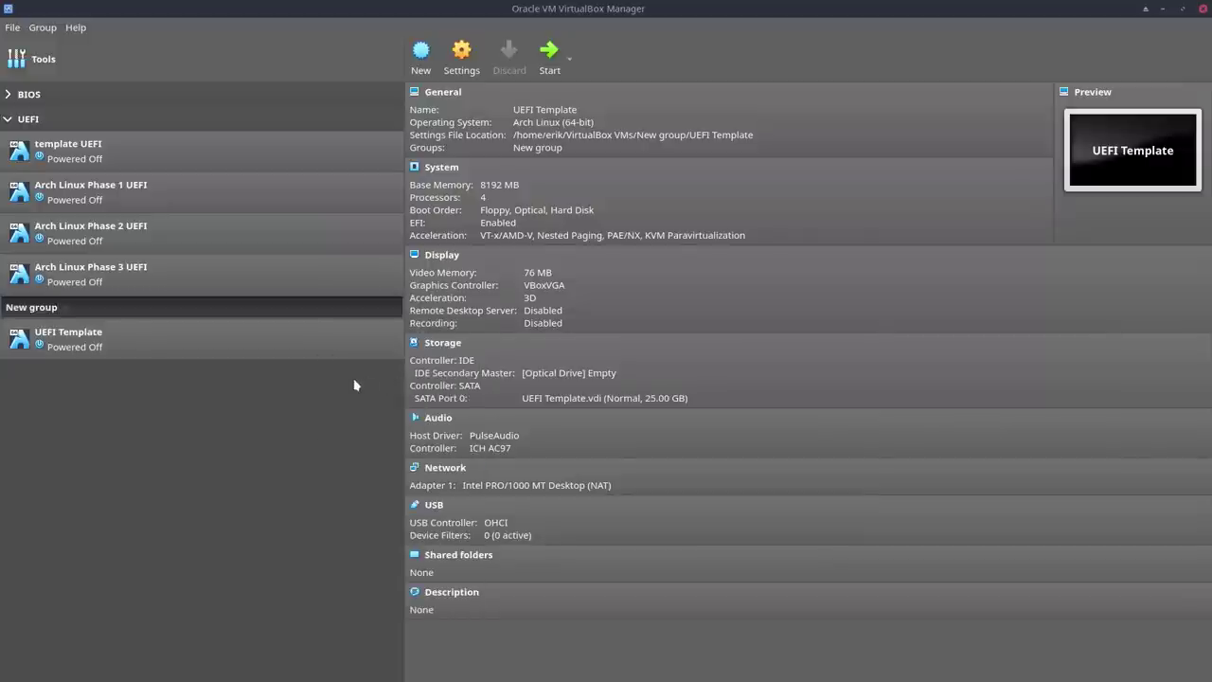
key("BackSpace")
key("BackSpace")
key("BackSpace")
key("BackSpace")
key("BackSpace")
key("BackSpace")
key("BackSpace")
type("e")
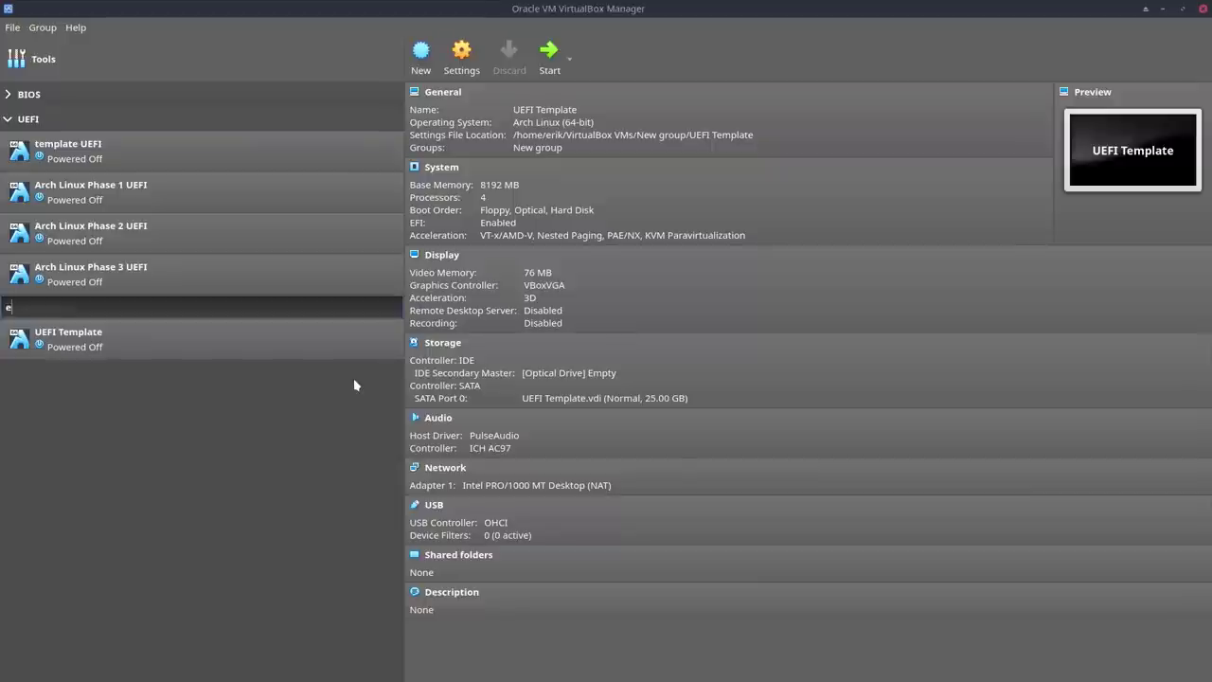
key("BackSpace")
type("Ne")
key("BackSpace")
type("EW UEFI")
key("Return")
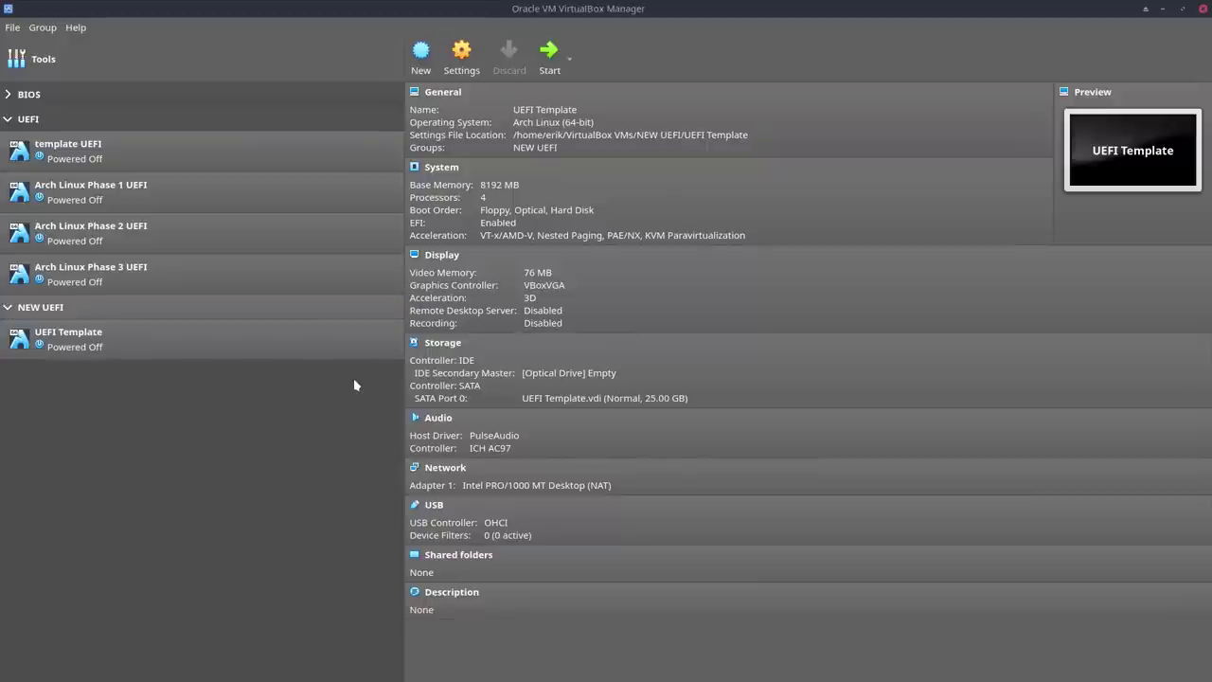
left_click(127, 335)
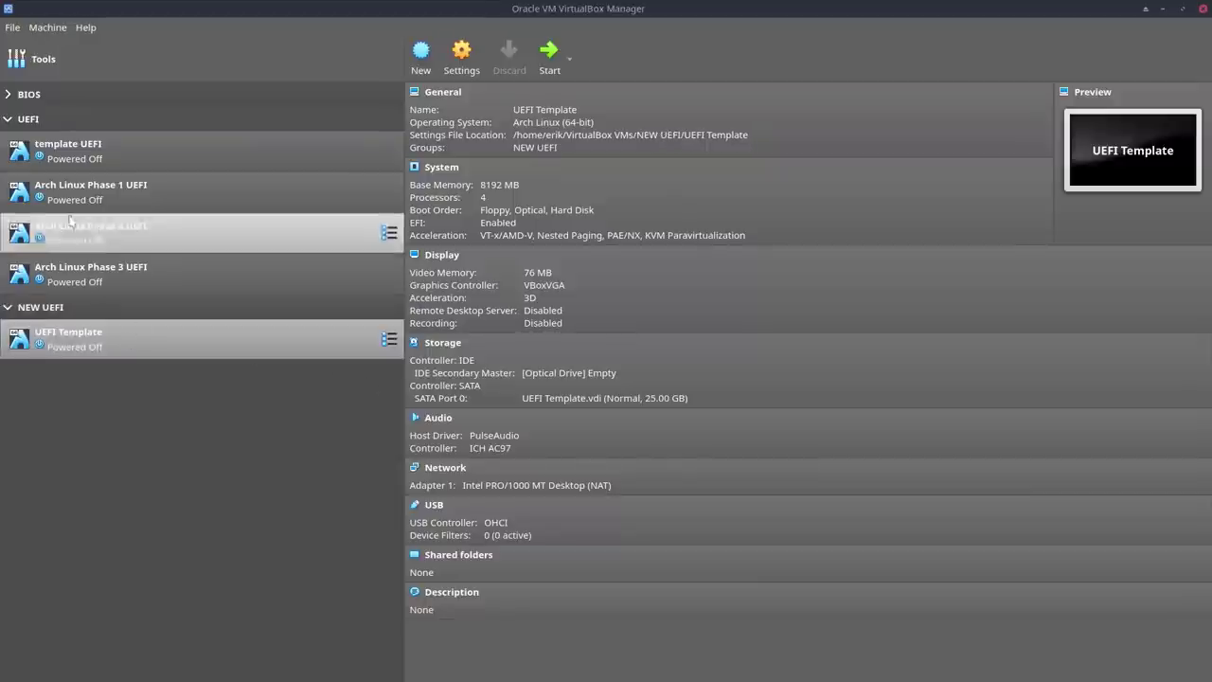
left_click(6, 119)
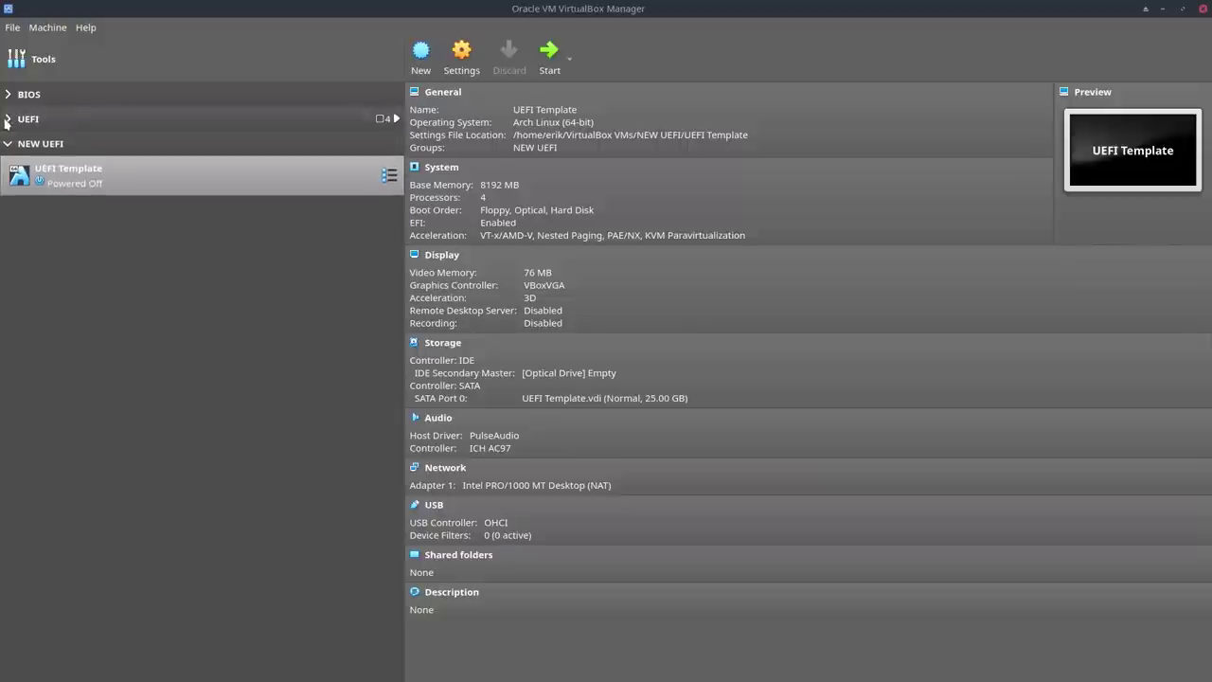
- Start cloning UEFI Template and enter 'ArchLinux' as the clone's name
right_click(85, 184)
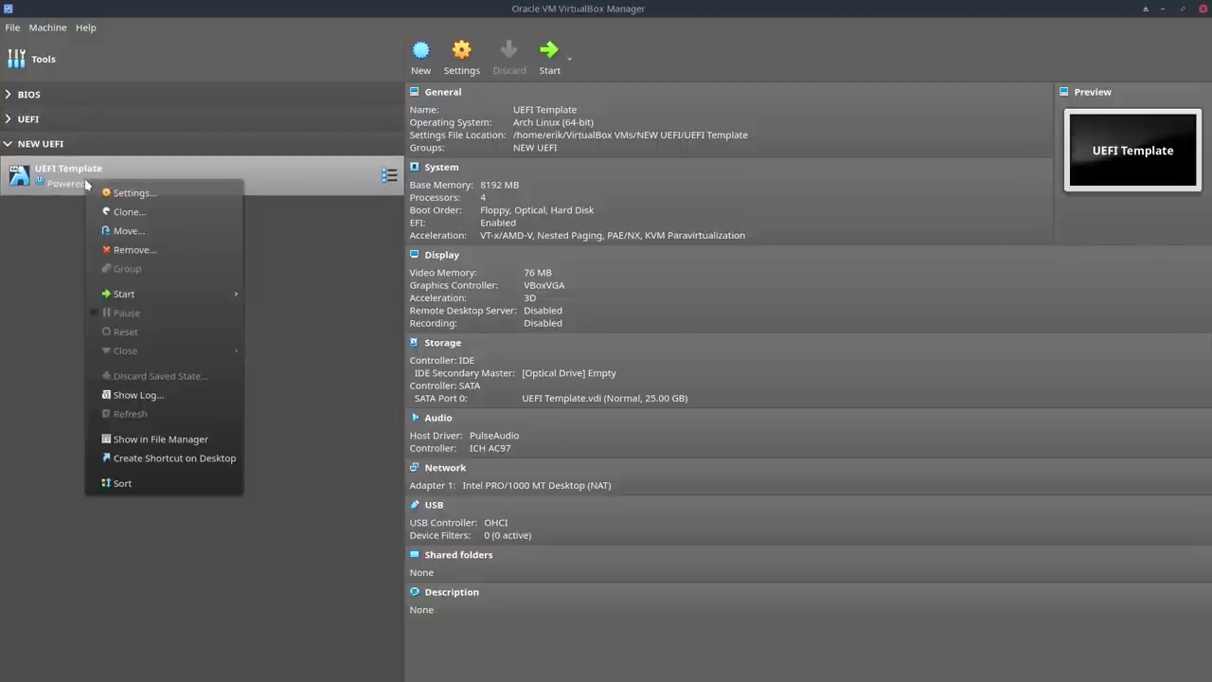
left_click(142, 215)
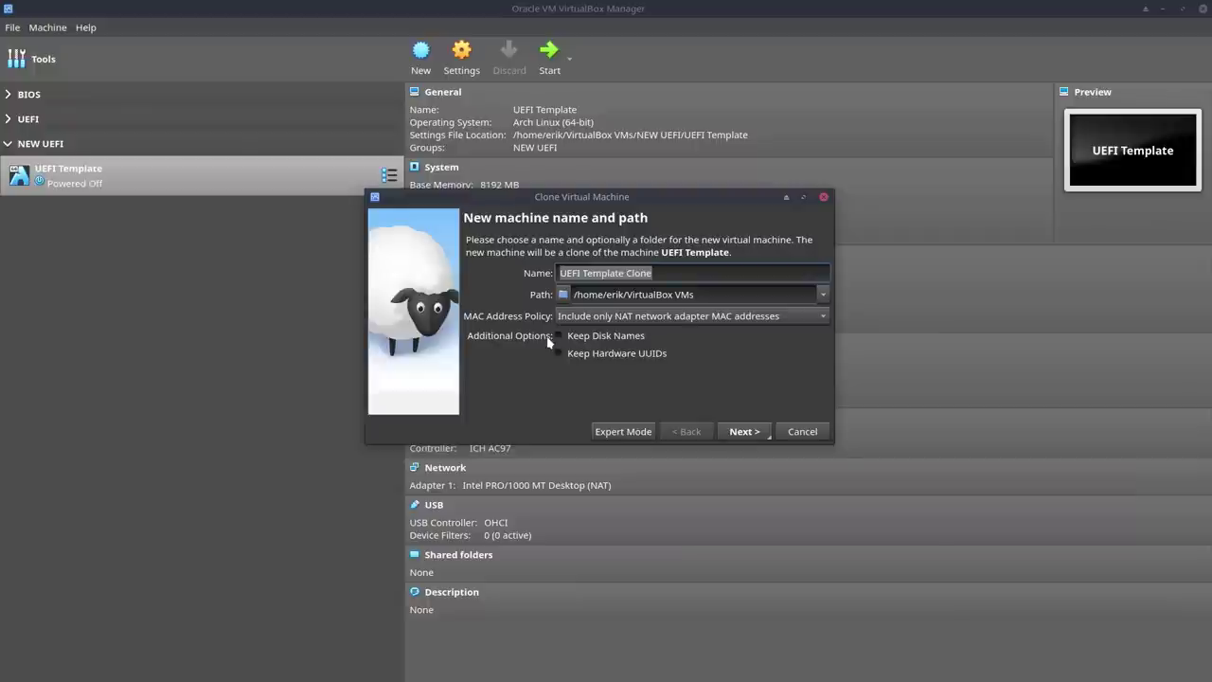
type("Arch")
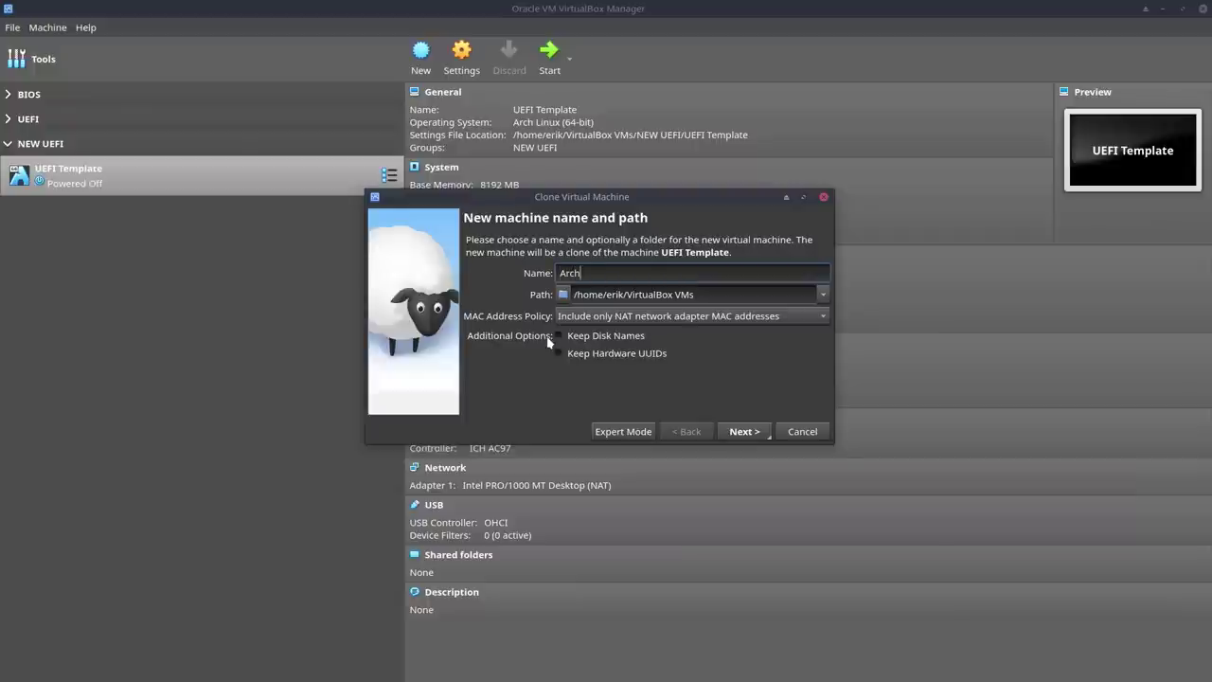
type("Linux")
- Delete archlinux-2019.03.01-x86_64.iso from Downloads and bring the Clone Virtual Machine dialog back in front
key("super+e")
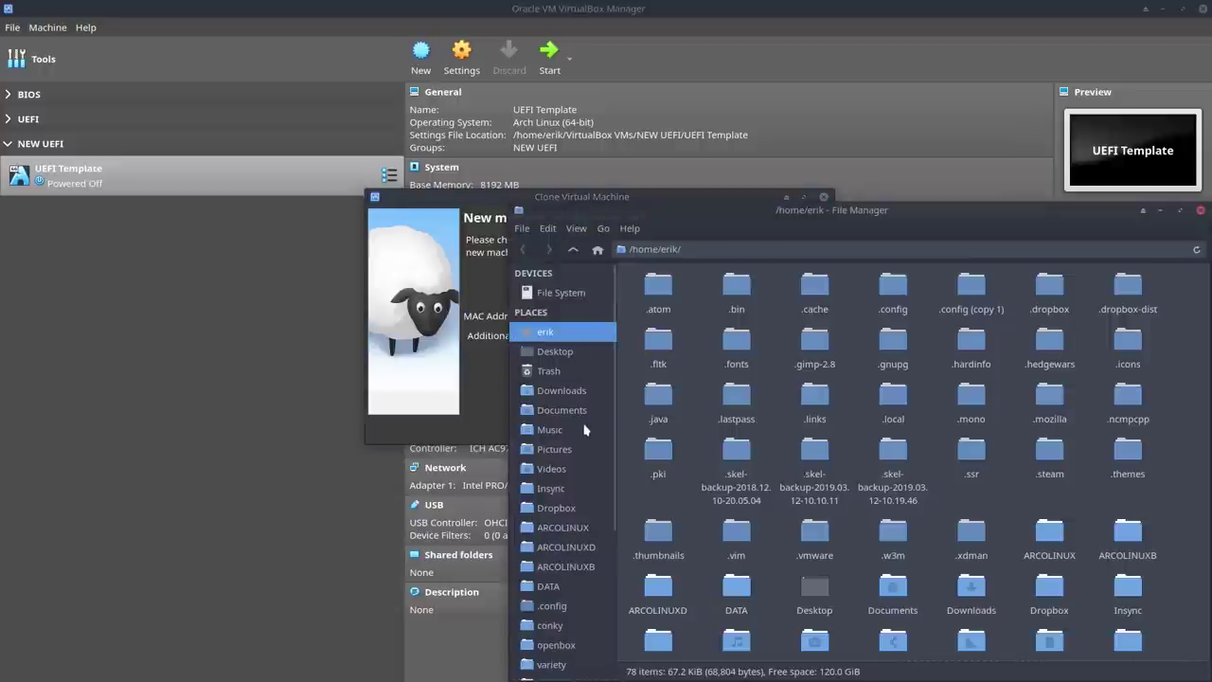
key("ctrl+h")
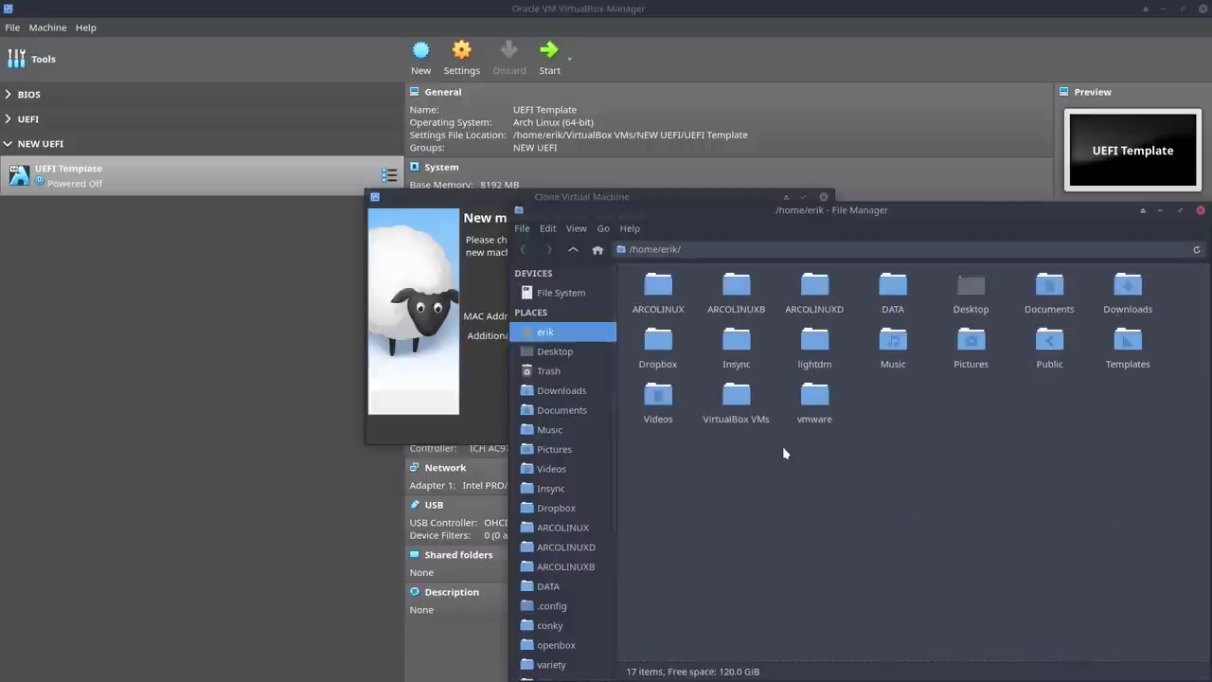
double_click(1128, 286)
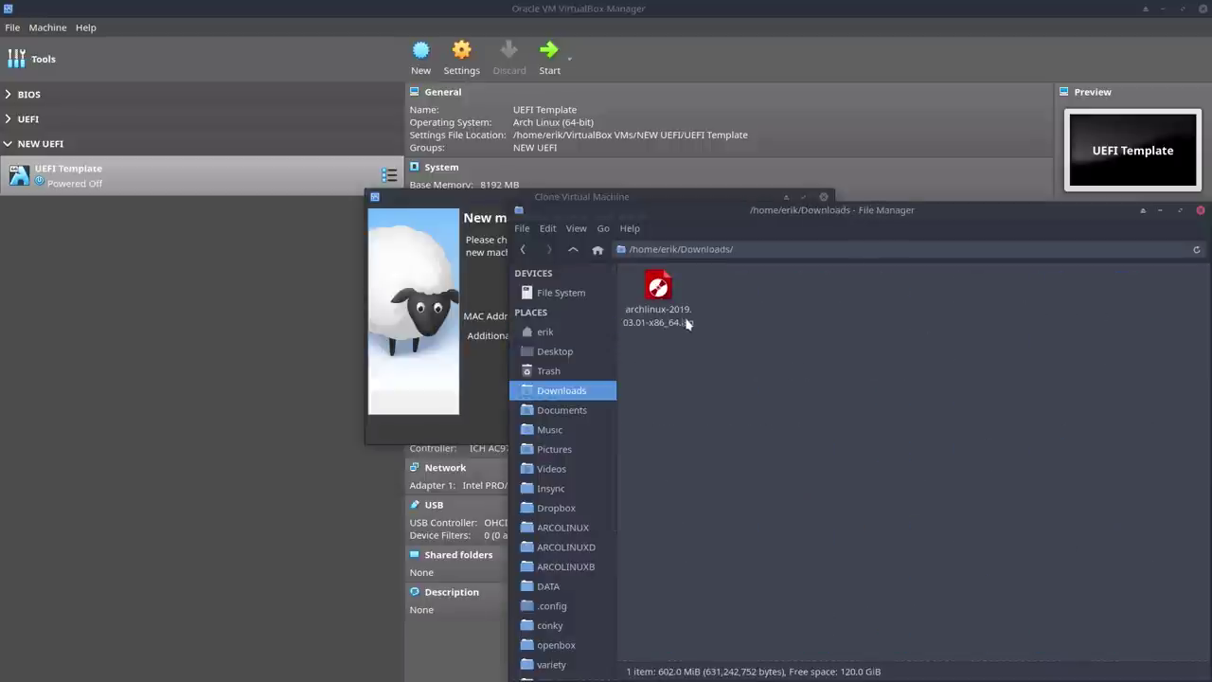
left_click(657, 294)
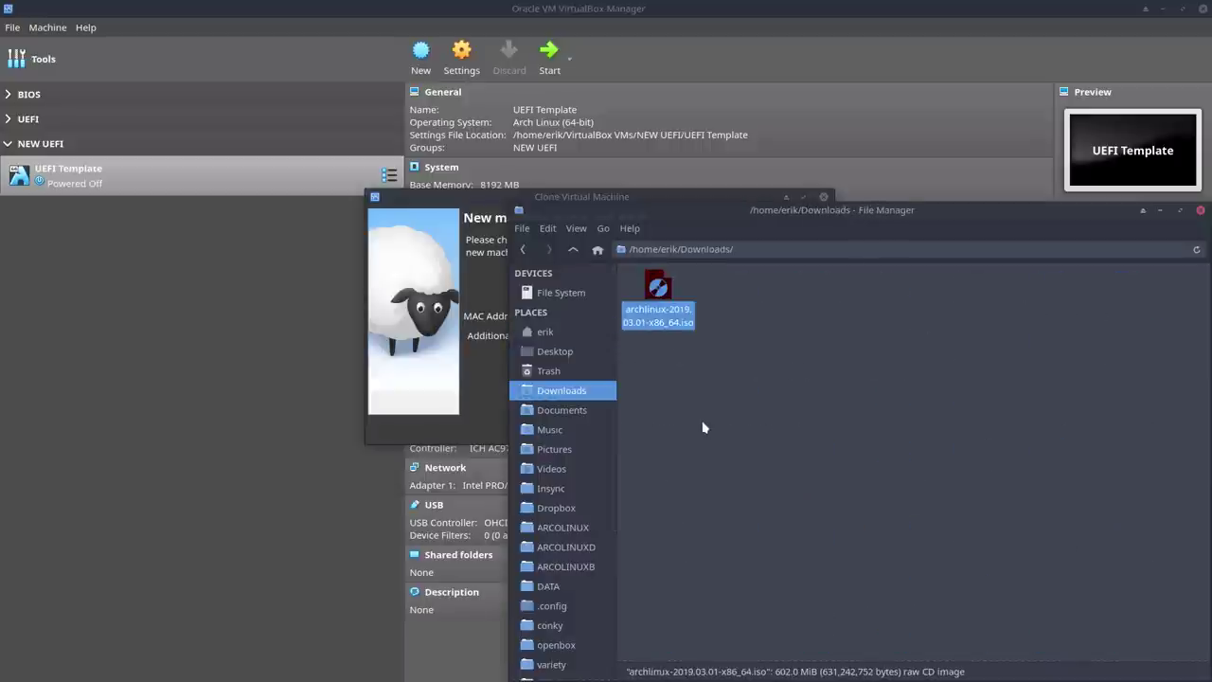
key("Delete")
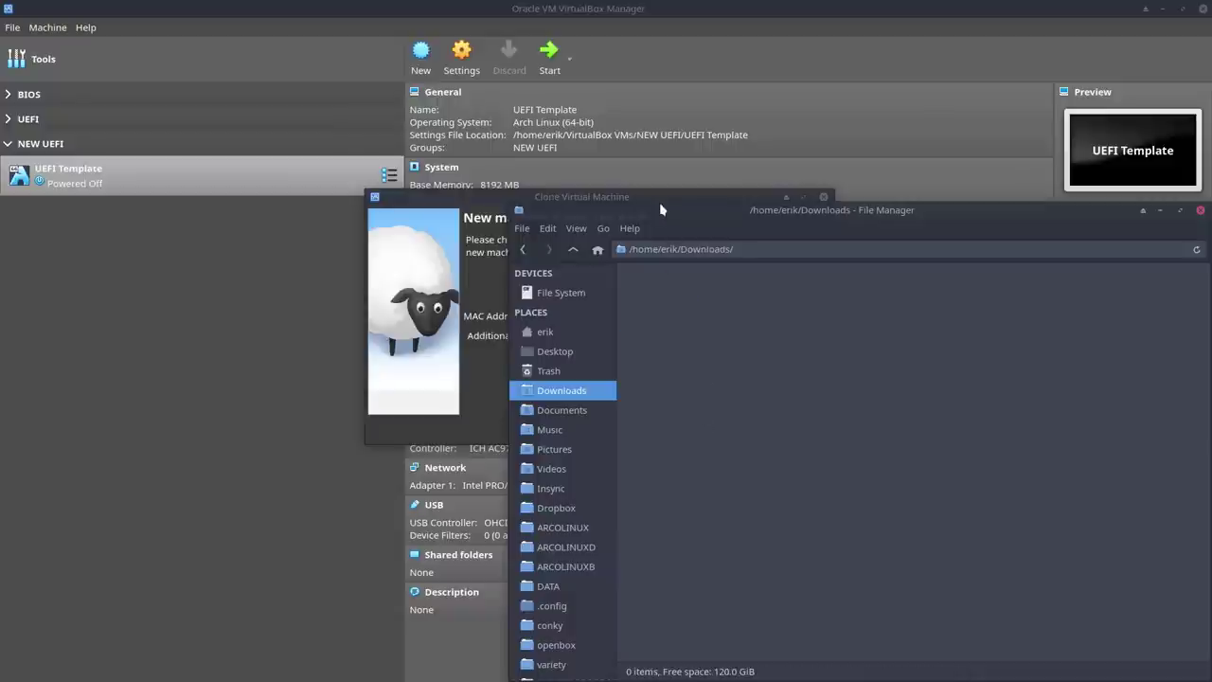
mouse_move(661, 203)
left_mouse_down()
mouse_move(514, 184)
mouse_move(399, 119)
left_mouse_up()
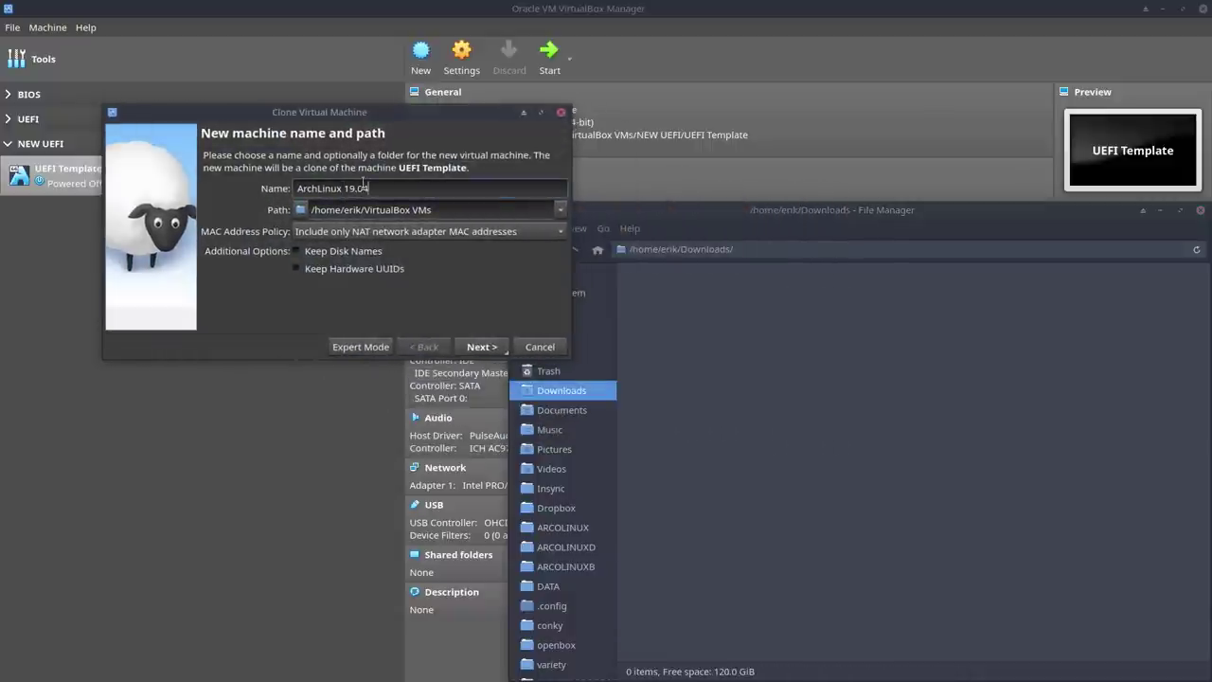
- Create a full clone named ArchLinux 19.04, then rename it 'ArchLinux 19.04 Phase 1' in its settings
left_click(483, 346)
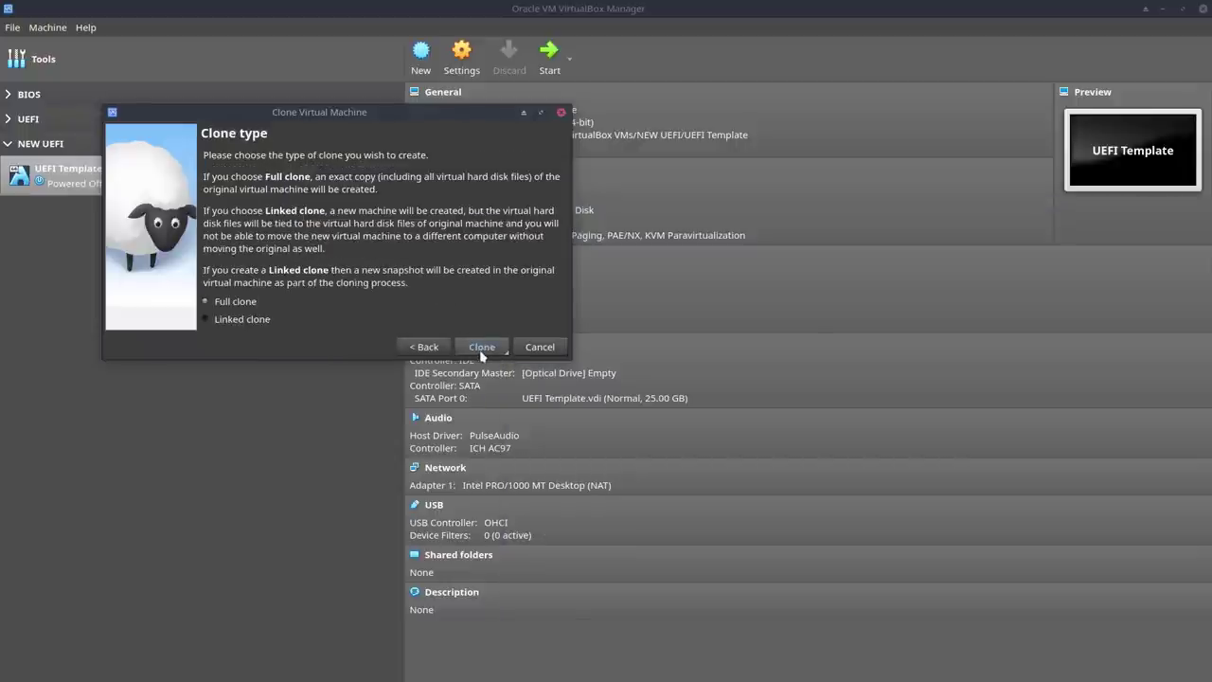
left_click(497, 348)
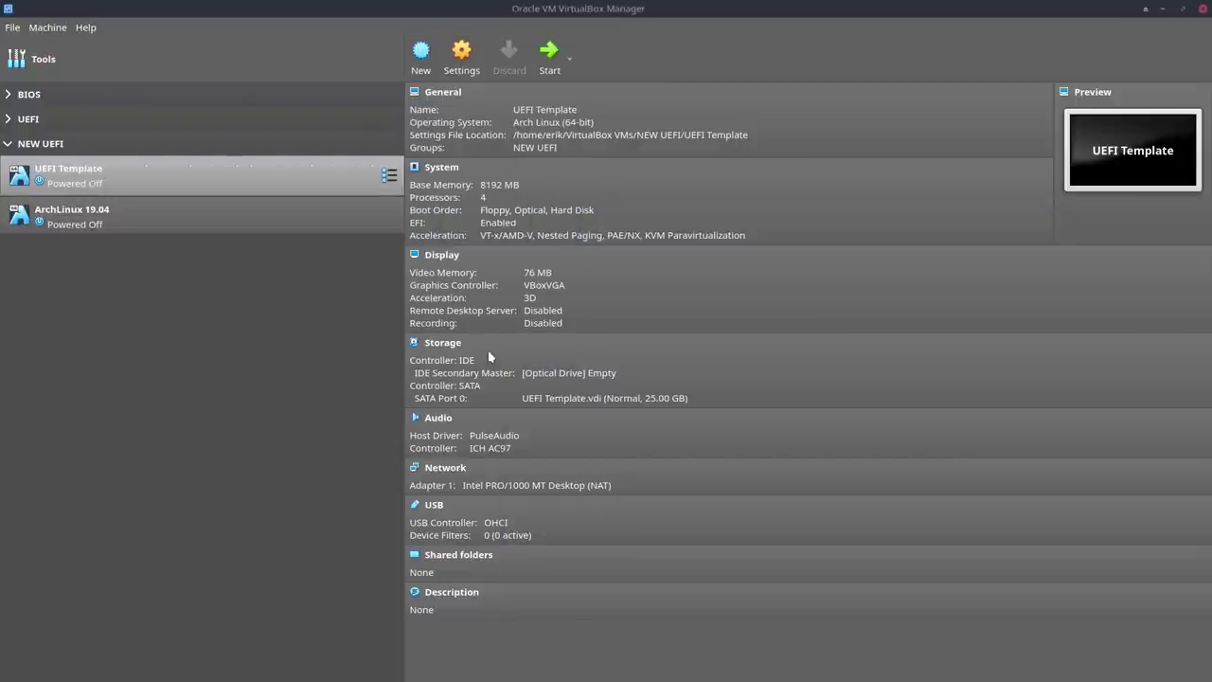
right_click(121, 222)
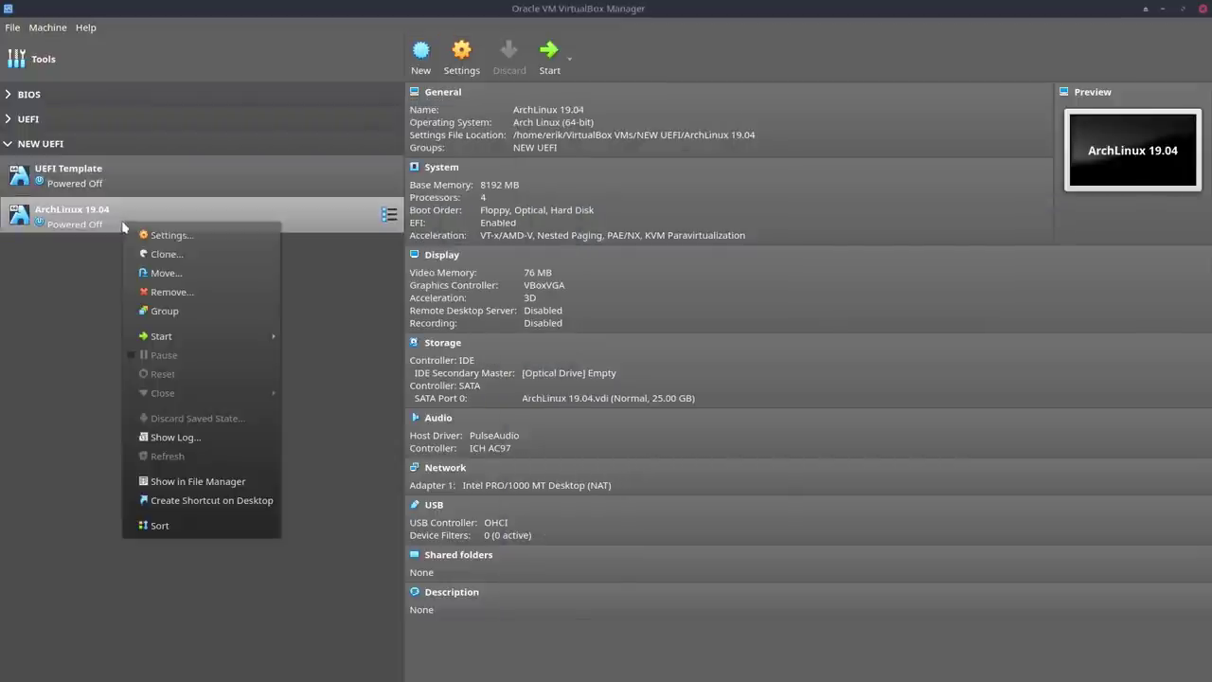
left_click(171, 241)
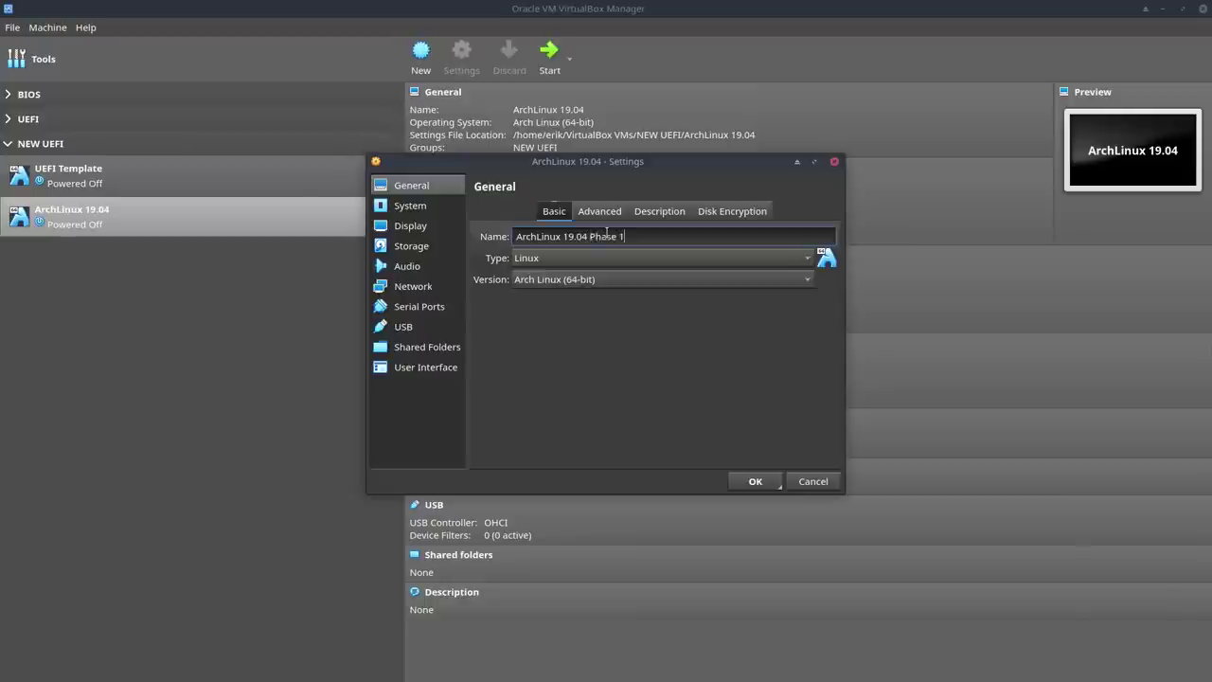
key("Return")
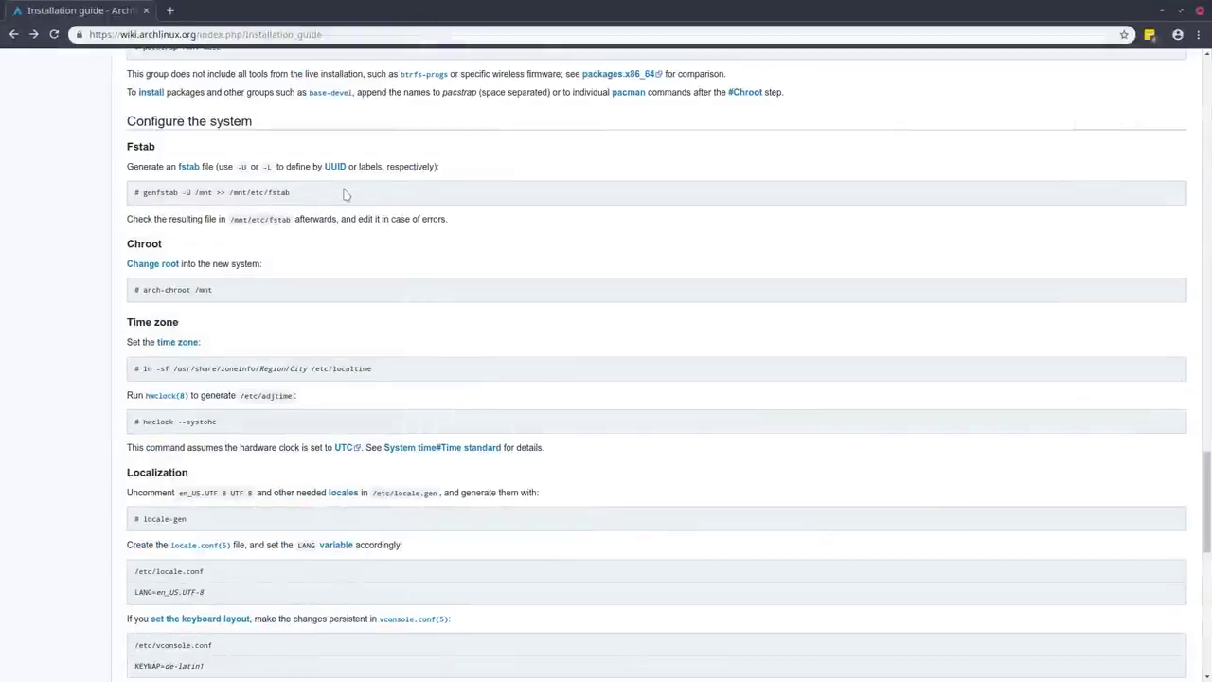
- Open the Arch Linux Downloads page in a new browser tab
scroll(345, 196, "up", 10)
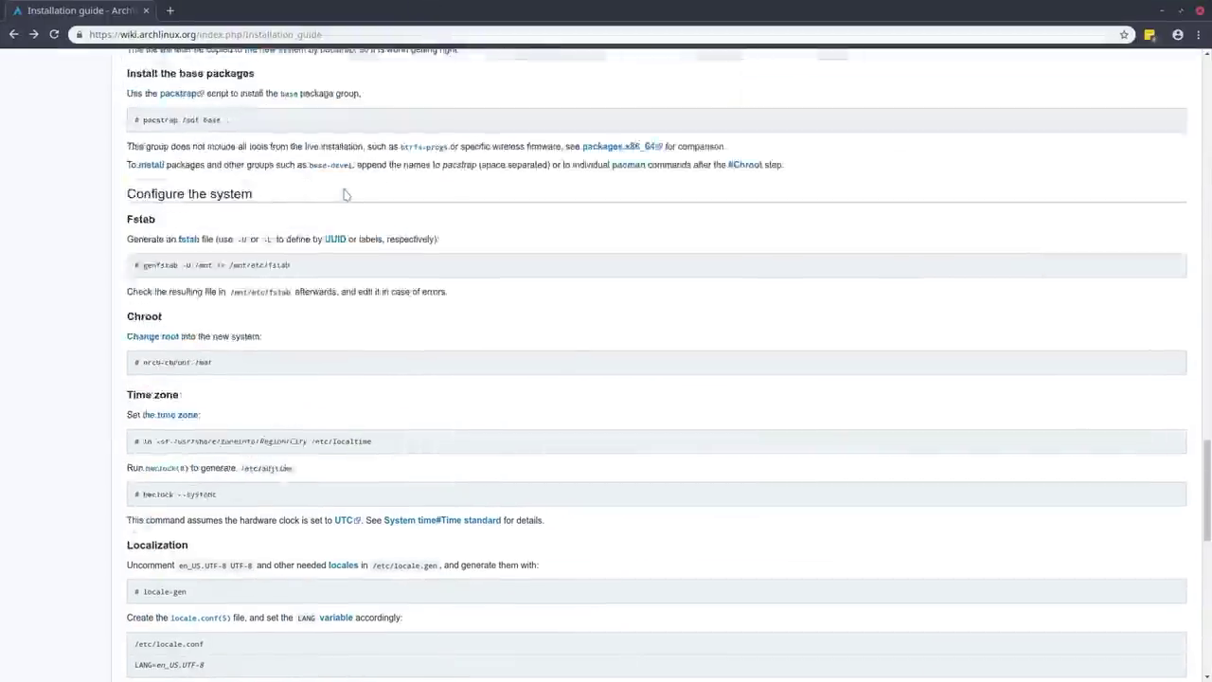
scroll(345, 196, "up", 15)
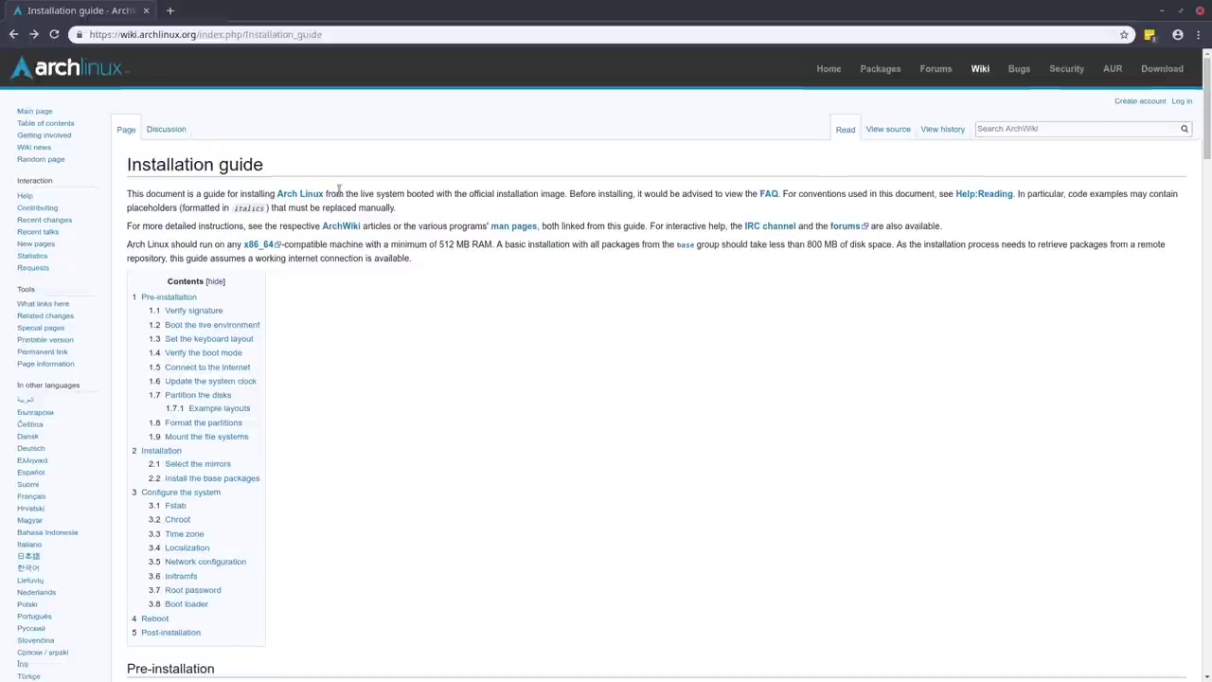
right_click(1160, 72)
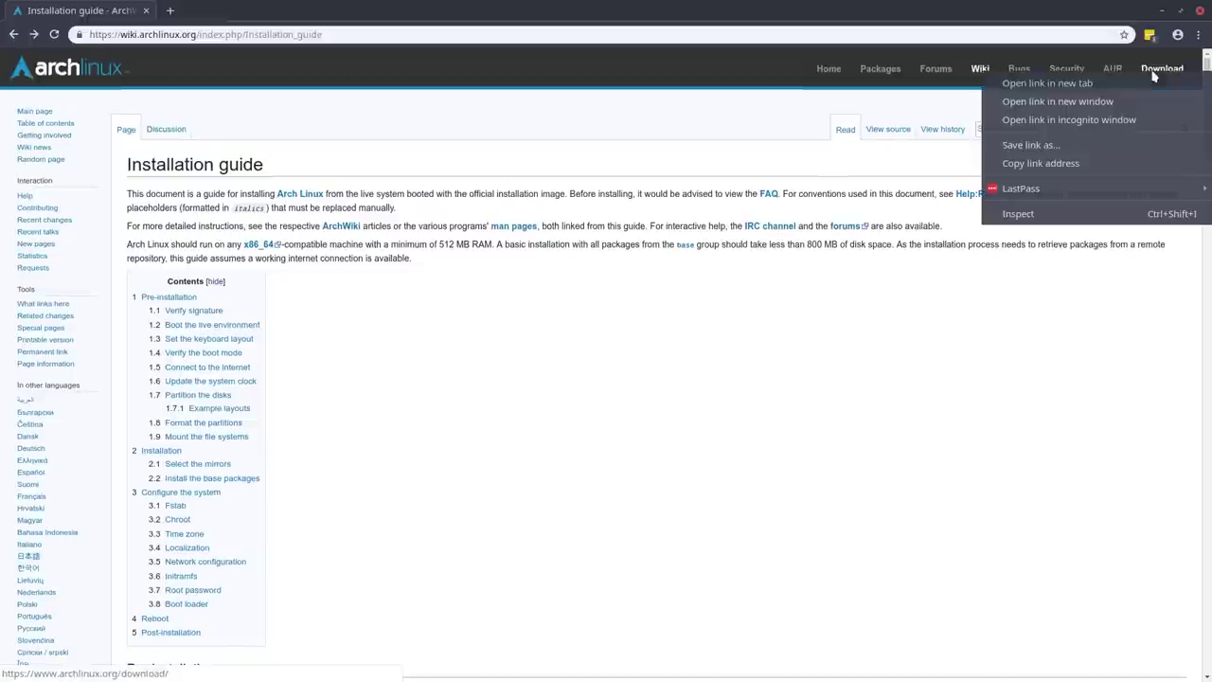
left_click(1050, 84)
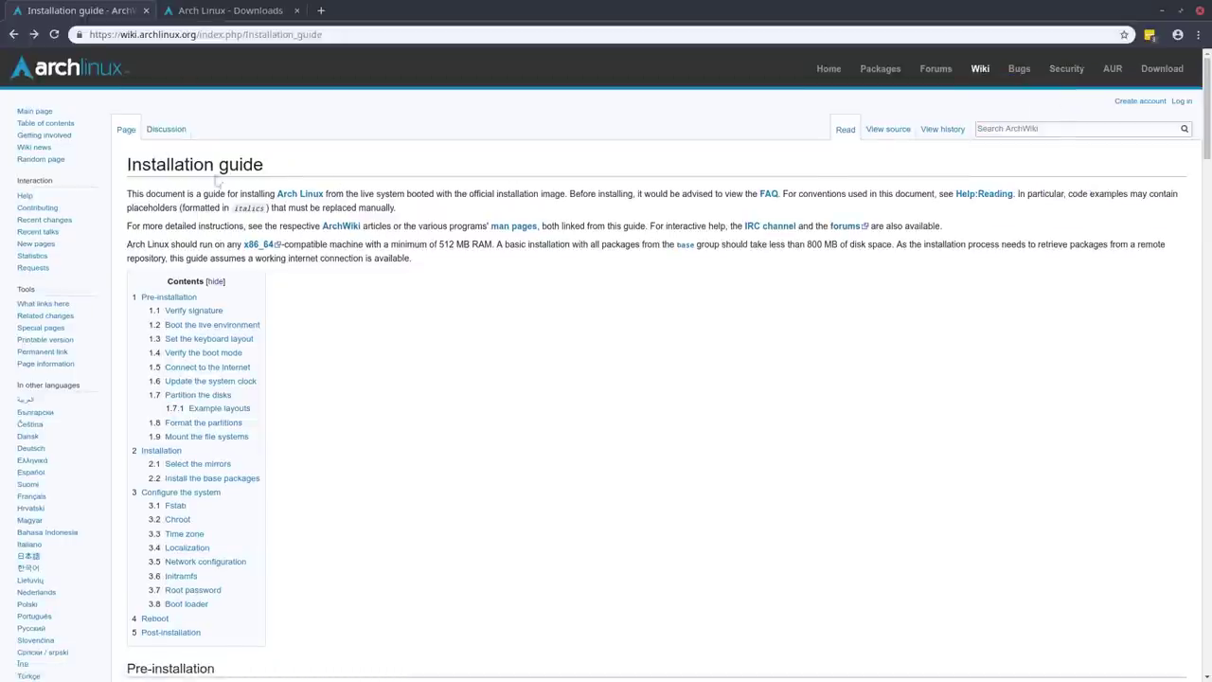
left_click(227, 10)
- Download archlinux-2019.04.01-x86_64.iso from the Germany leaseweb.net mirror, then move the browser aside
scroll(216, 350, "down", 20)
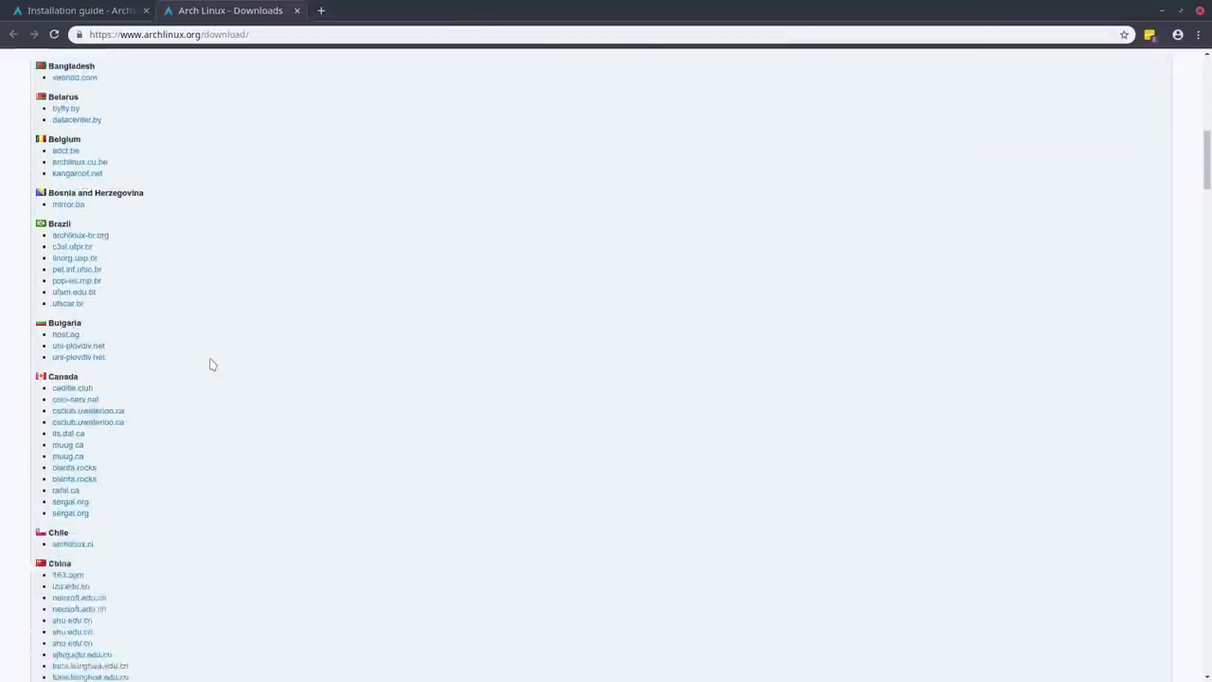
scroll(212, 364, "down", 6)
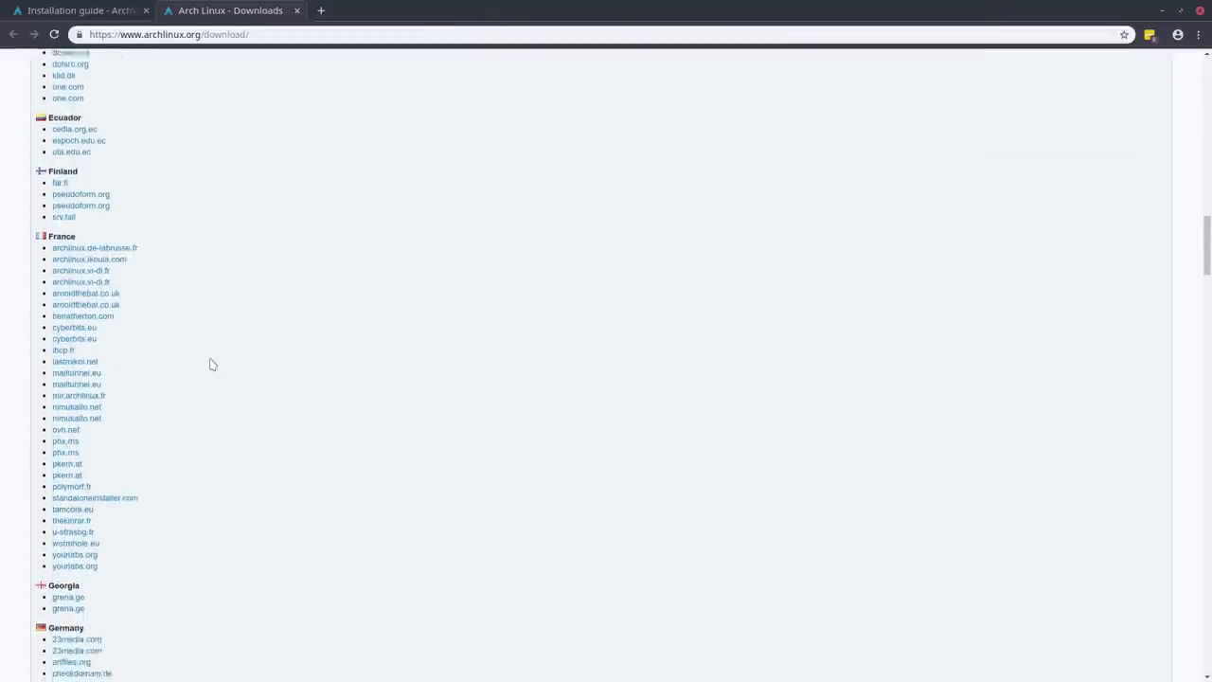
scroll(212, 365, "down", 4)
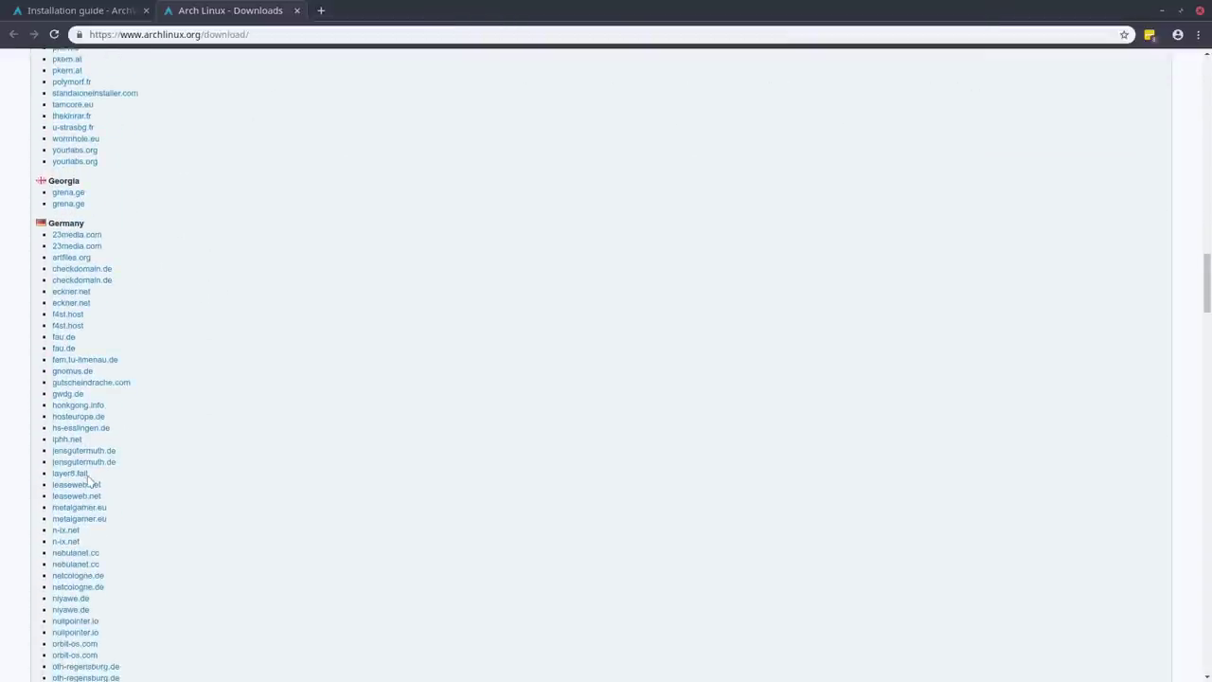
left_click(82, 487)
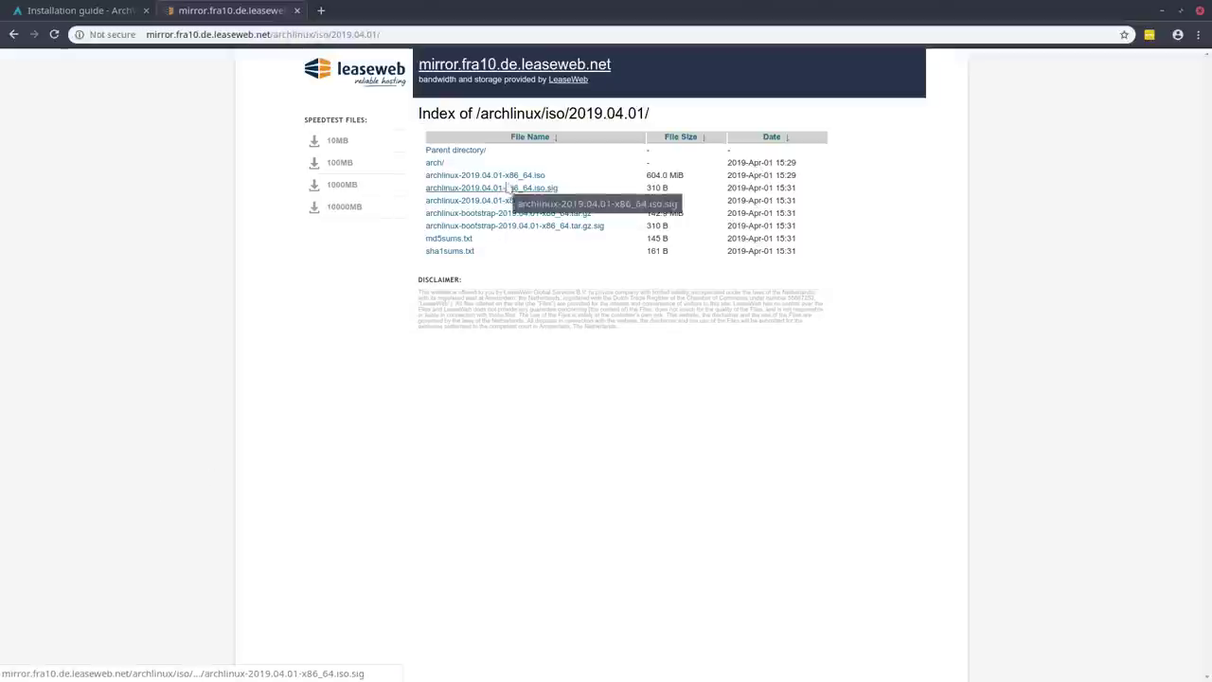
left_click(509, 177)
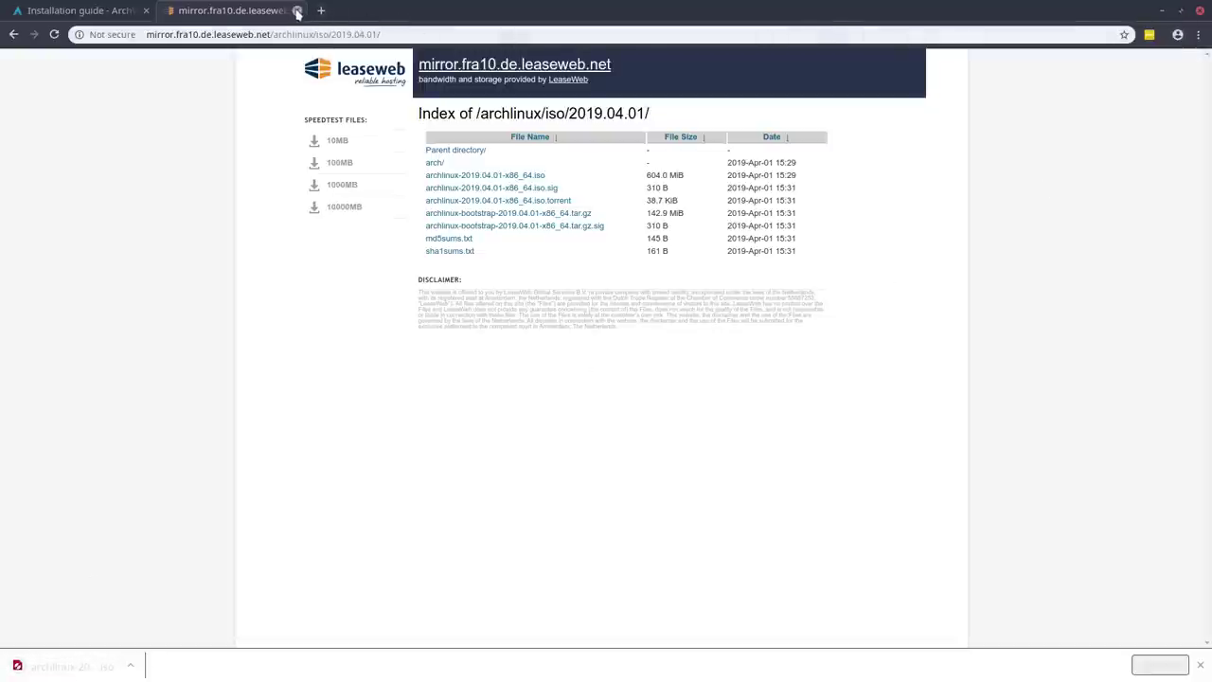
left_click(75, 11)
left_click_drag(76, 10, 1, 192)
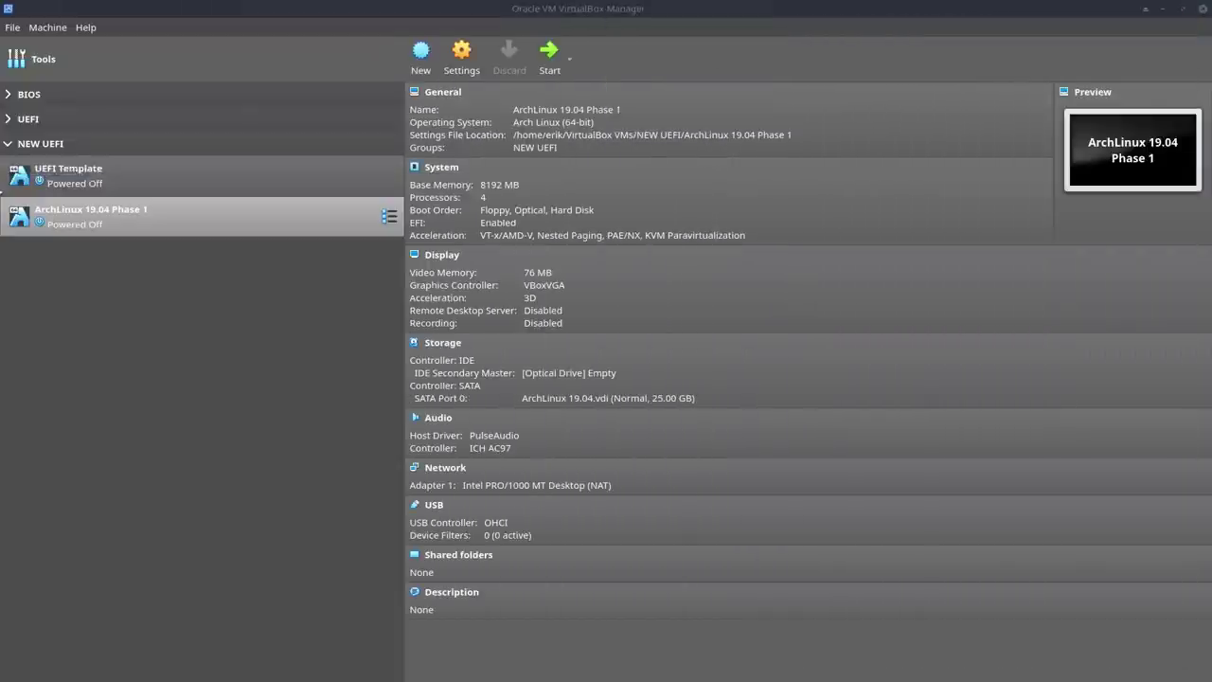
- Load archlinux-2019.04.01-x86_64.iso into ArchLinux 19.04 Phase 1's empty optical drive
left_click(557, 373)
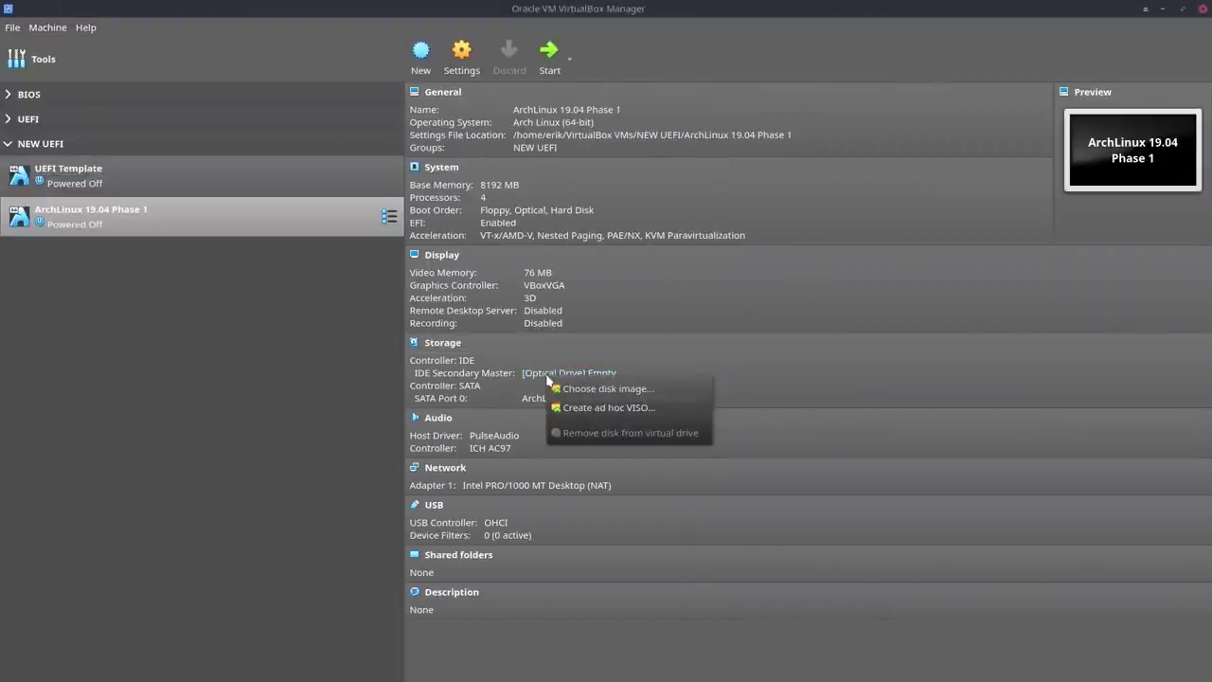
left_click(608, 389)
left_click(482, 254)
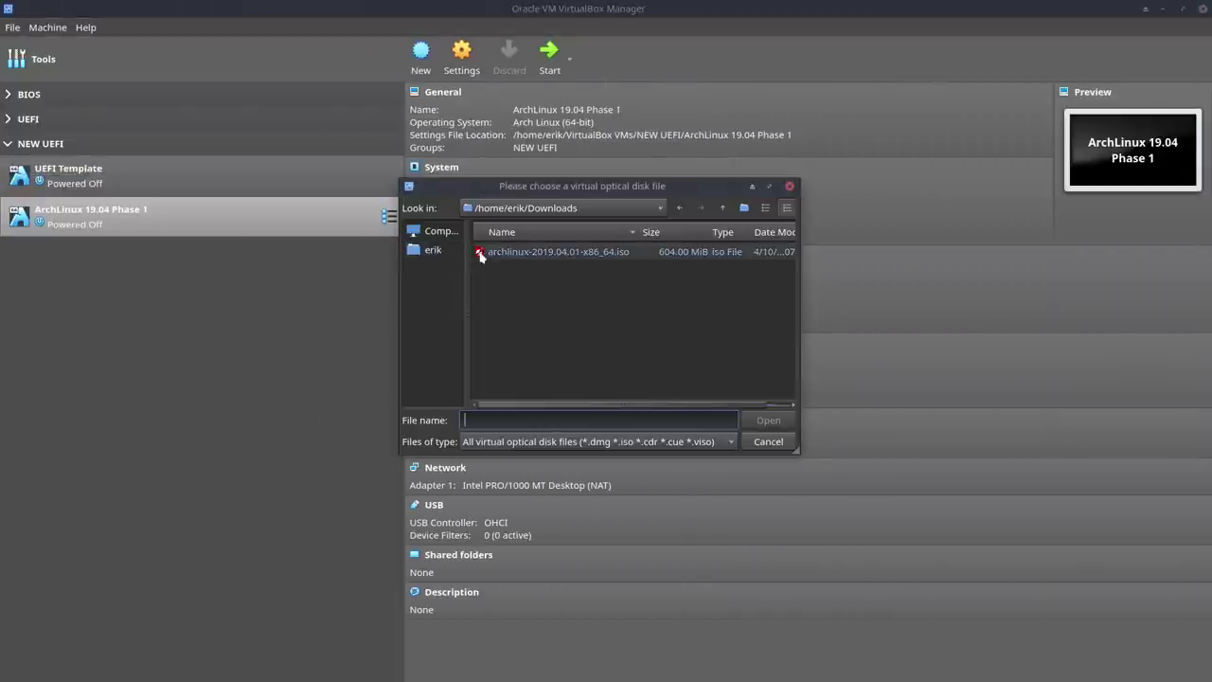
double_click(506, 254)
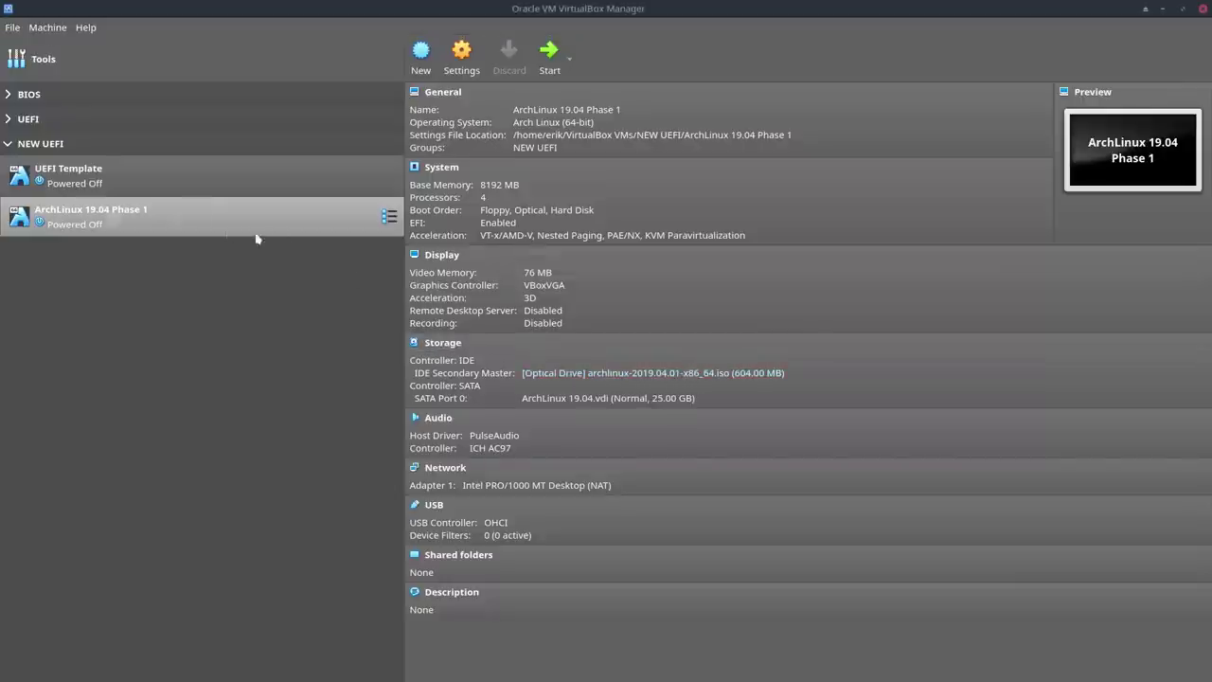
- Boot ArchLinux 19.04 Phase 1 and switch its window to full-screen with Host+F
double_click(183, 225)
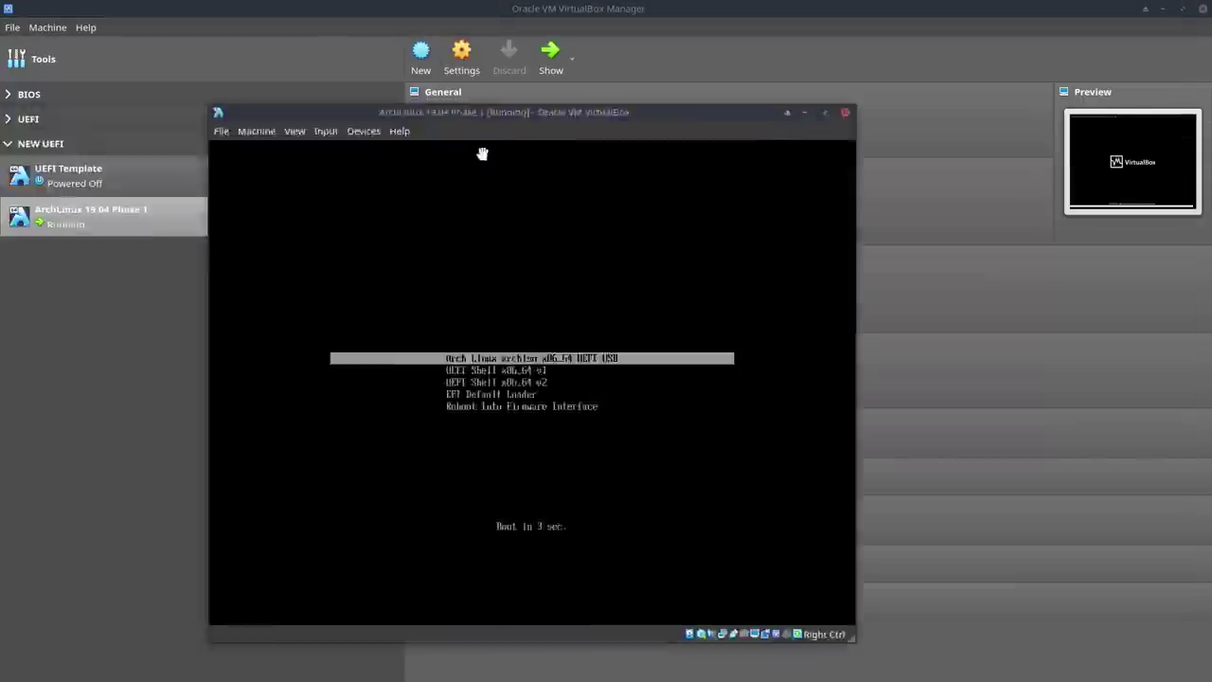
left_click_drag(482, 153, 569, 156)
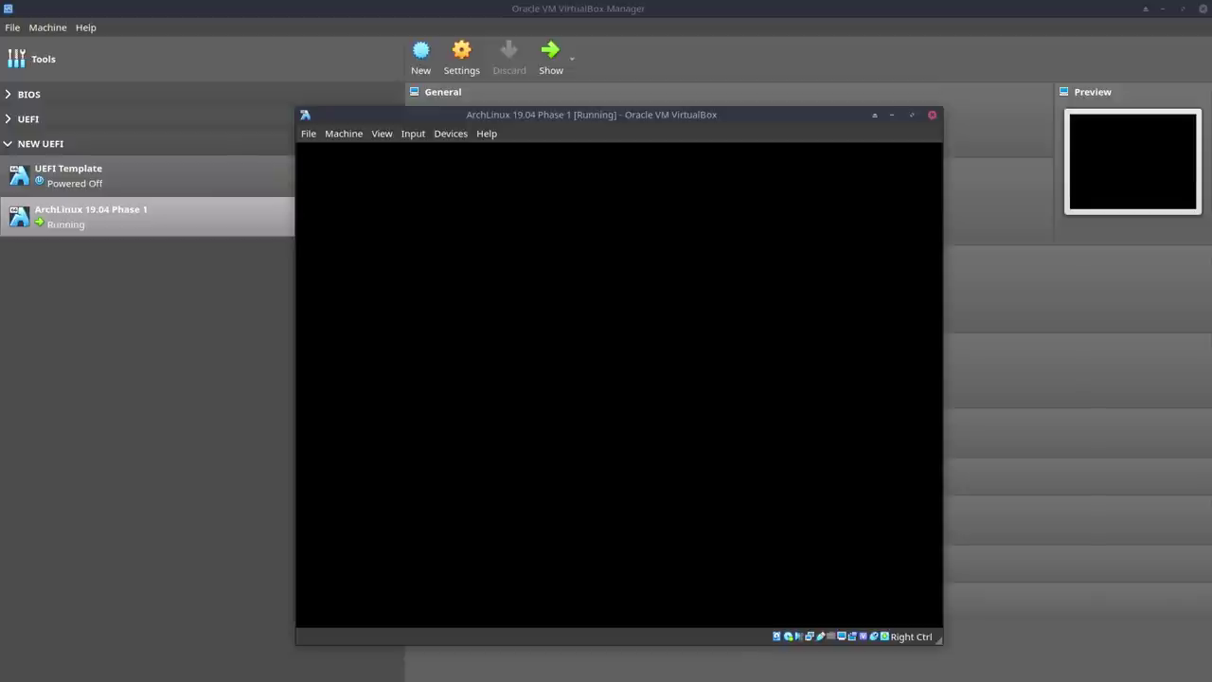
key("Control_R+f")
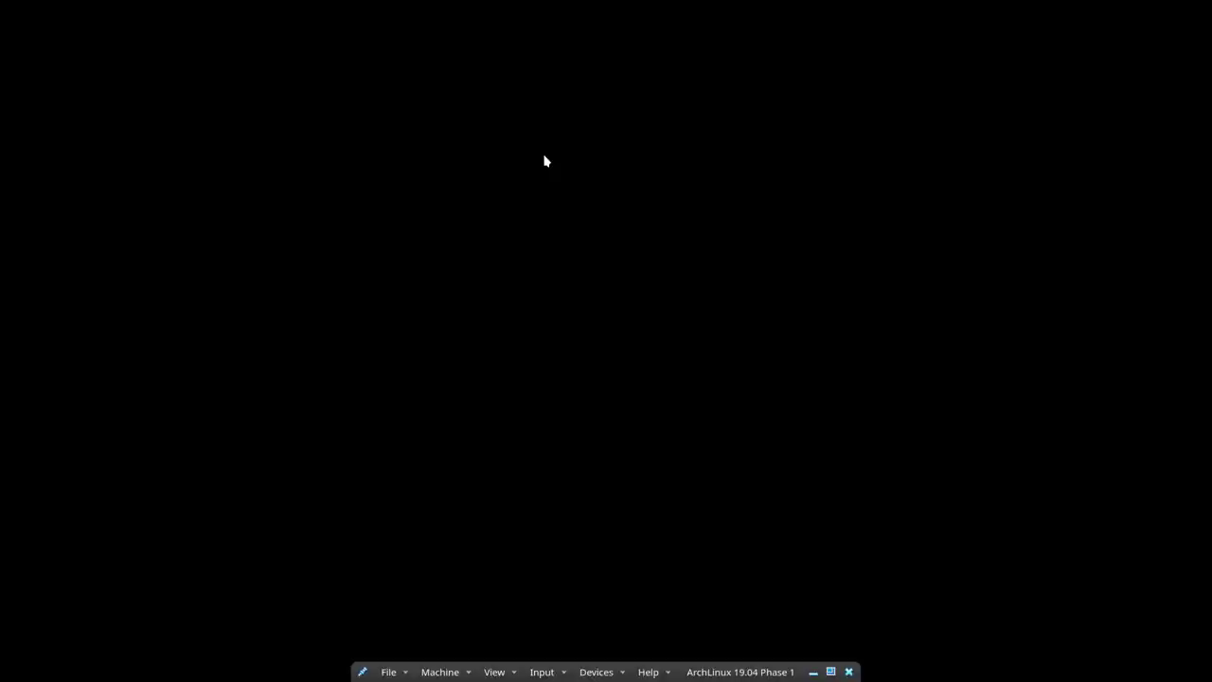
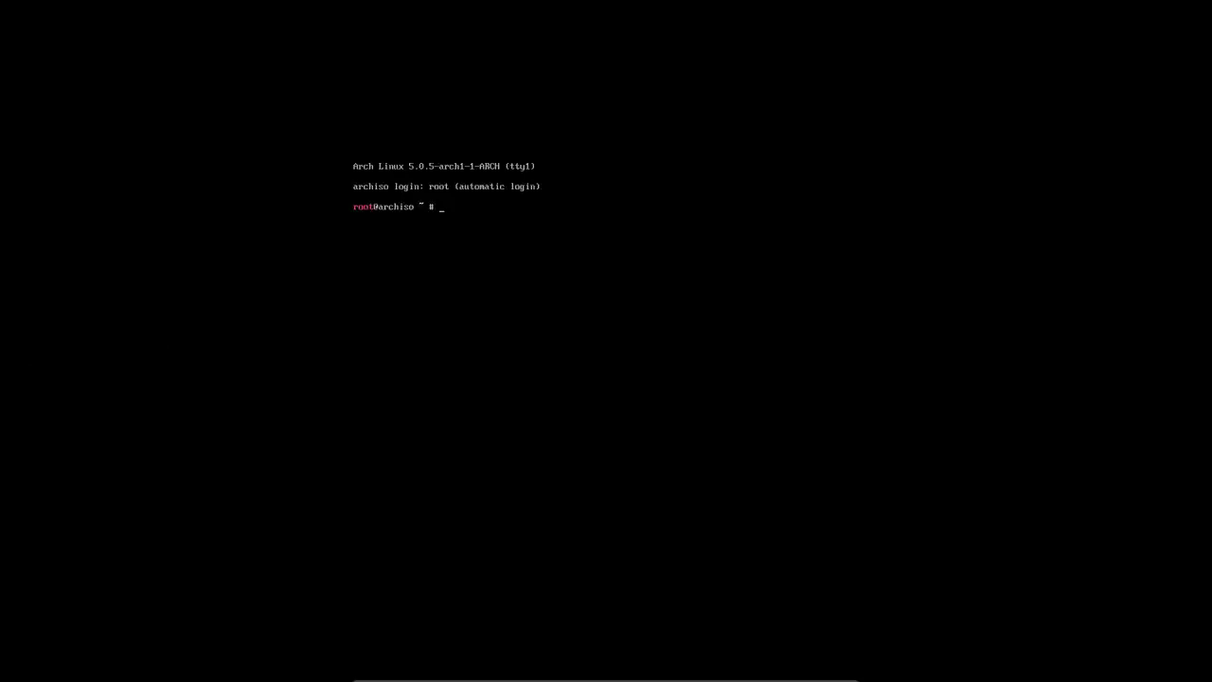
- Load the Belgian be-latin1 keyboard layout with 'loadkeys be-latin1' and test it
type("loa")
type("qwer")
key("BackSpace")
key("BackSpace")
key("BackSpace")
key("BackSpace")
key("BackSpace")
type("adkeys be-latin1")
key("Return")
type("azertty")
key("BackSpace")
key("BackSpace")
key("BackSpace")
key("BackSpace")
key("BackSpace")
key("BackSpace")
key("BackSpace")
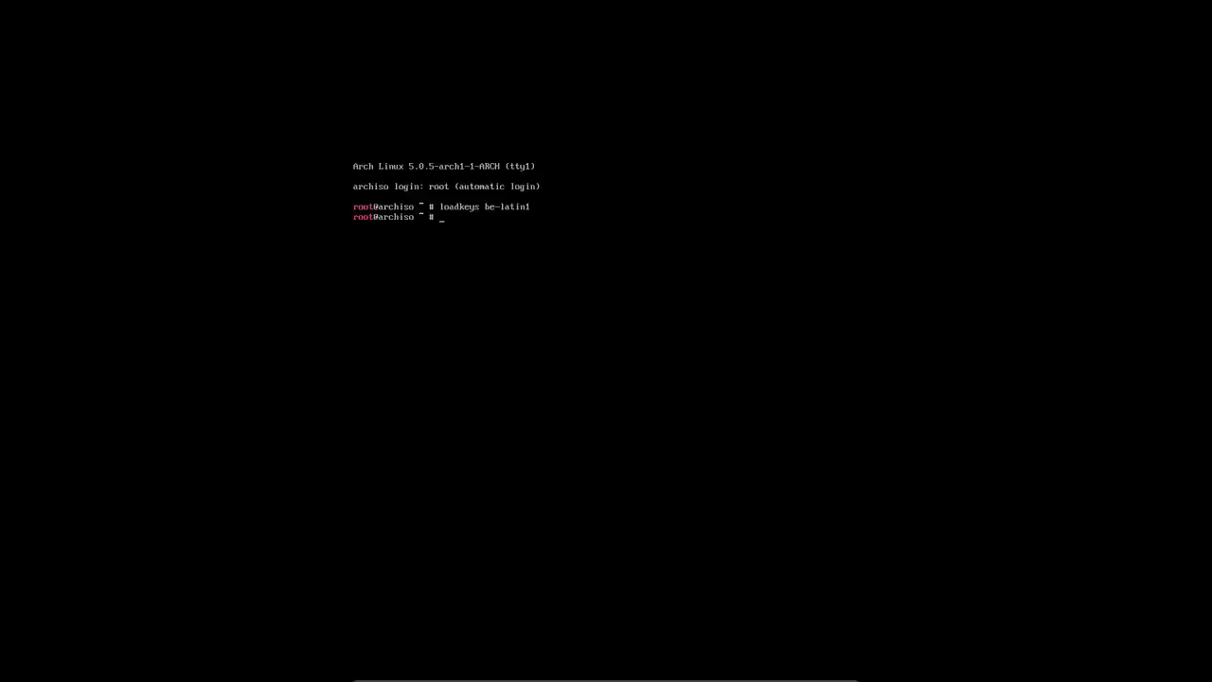
- Ping telenet.be to confirm the internet connection, stopping after a few replies
type("ping")
type(" tle")
type("lne")
key("BackSpace")
type("enet.be")
key("Return")
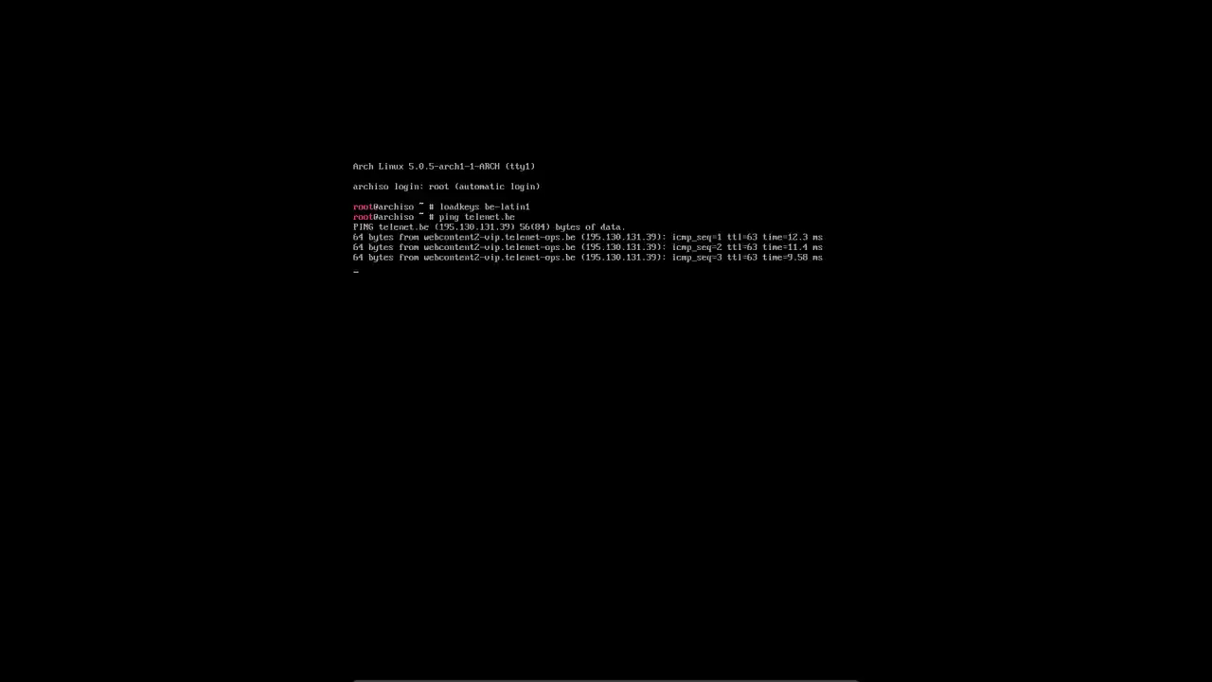
key("ctrl+c")
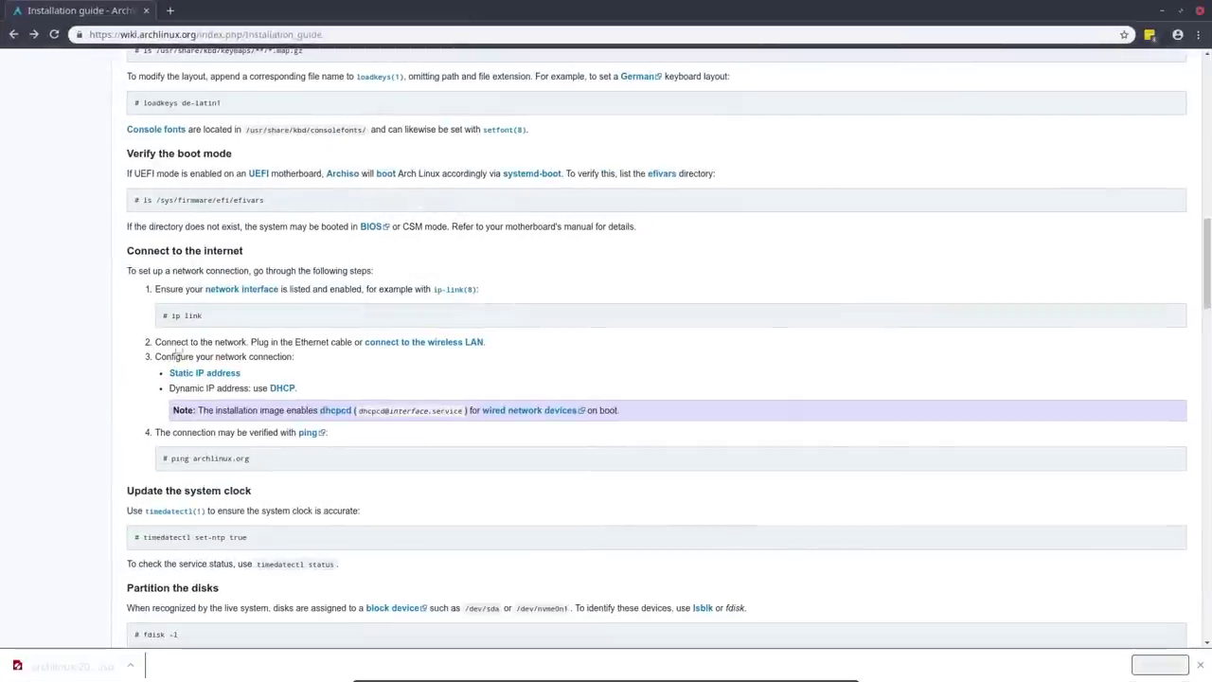
- Read the Installation guide's connection-test and 'Update the system clock' sections, highlighting the ping example
scroll(103, 346, "down", 1)
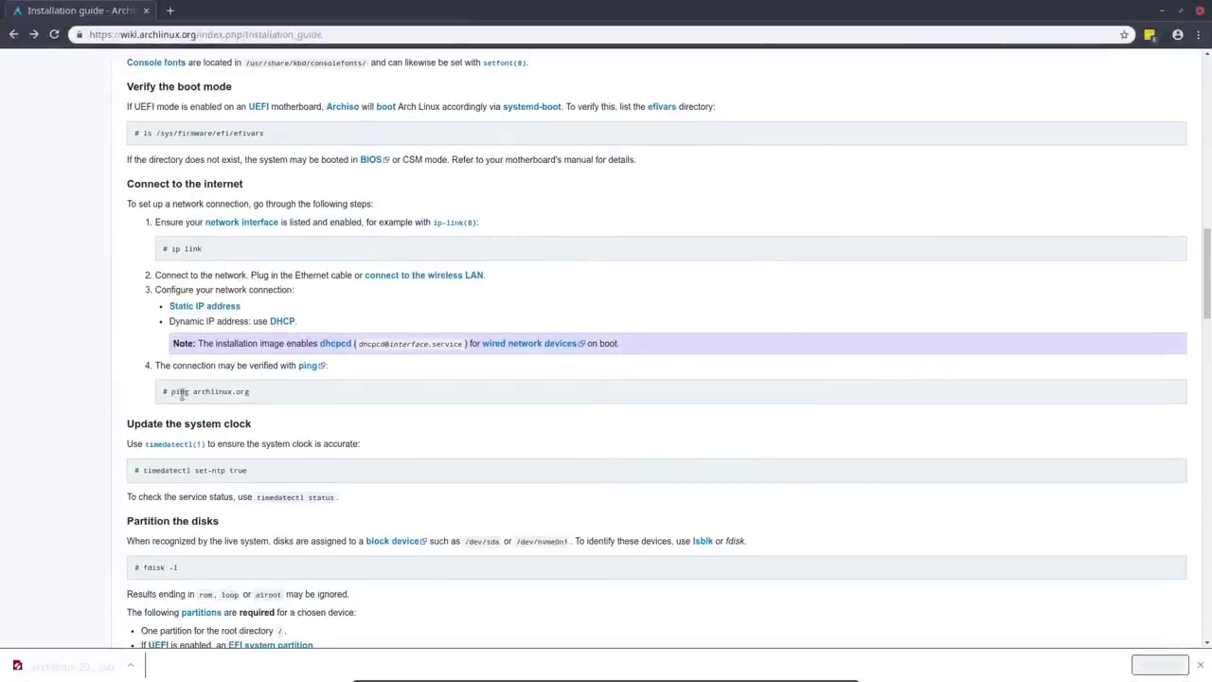
left_click_drag(162, 392, 172, 392)
left_click_drag(160, 470, 248, 470)
scroll(239, 437, "up", 2)
scroll(239, 436, "up", 2)
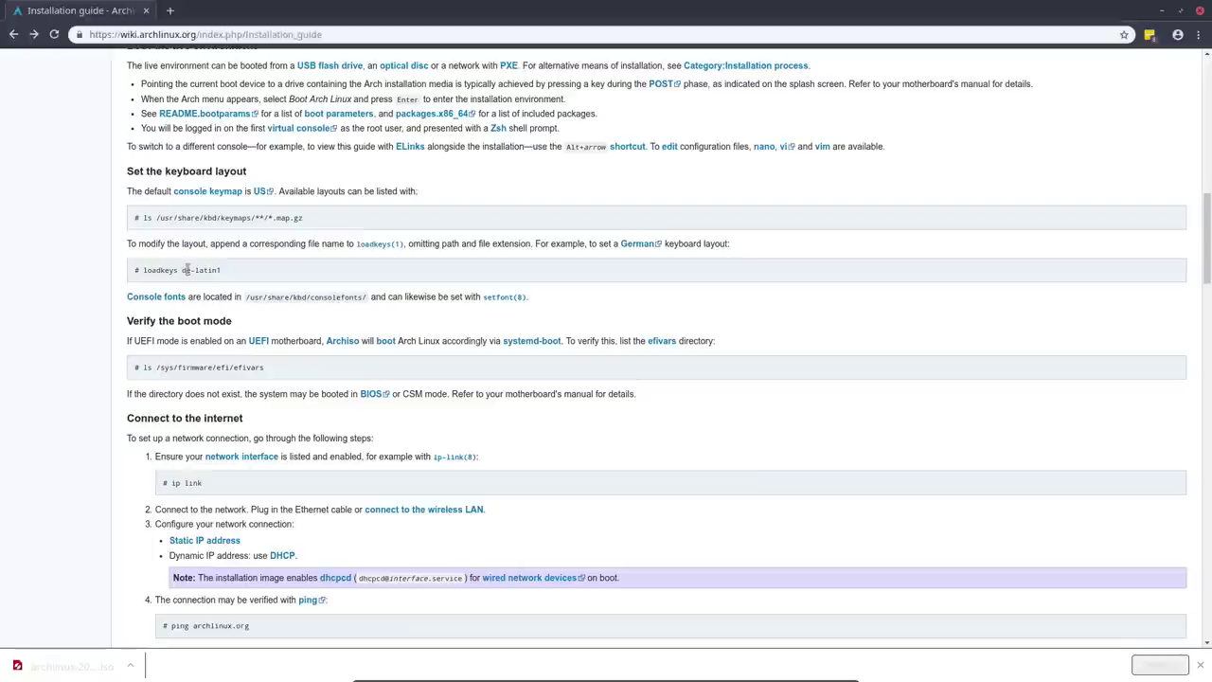
scroll(216, 327, "down", 3)
scroll(216, 327, "down", 1)
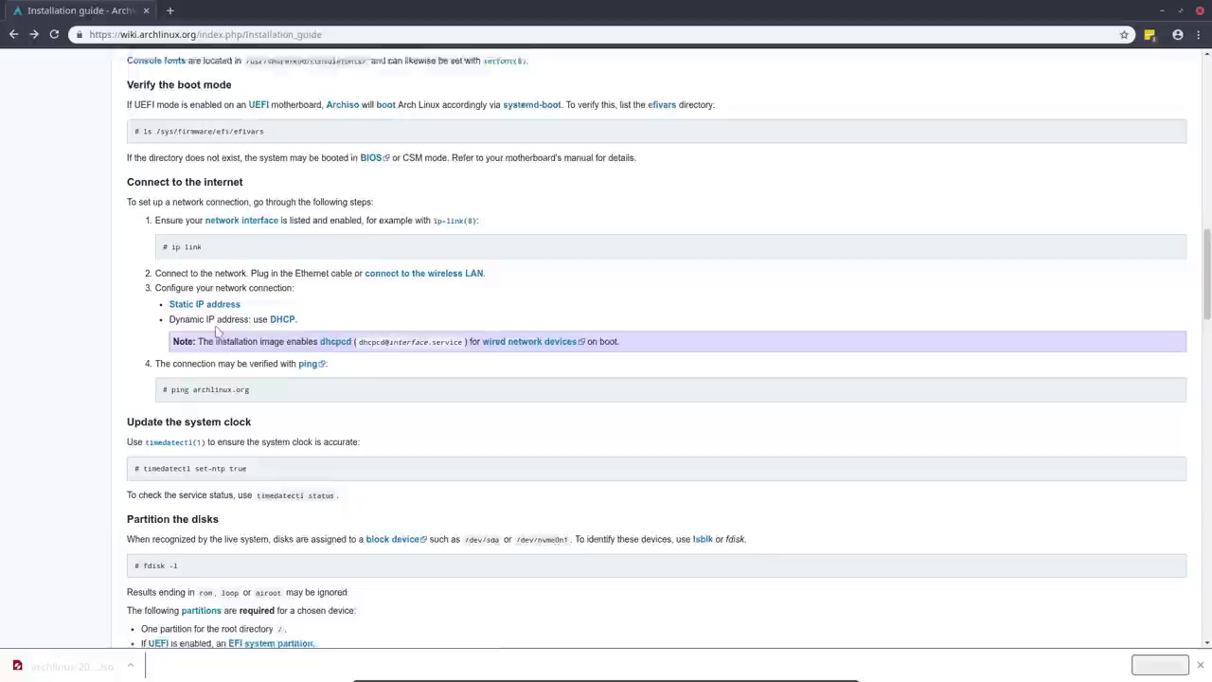
scroll(216, 329, "down", 5)
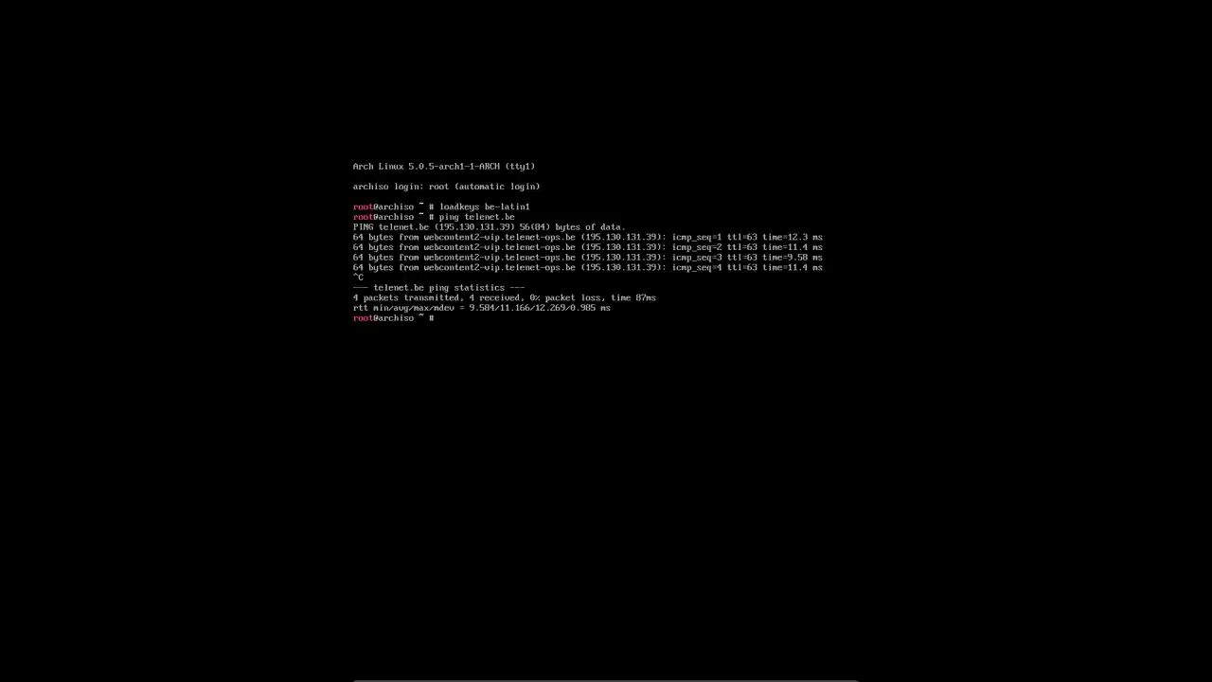
- Enable network time synchronisation with 'timedatectl set-ntp true'
type("timedatectl set-ntp true")
key("Return")
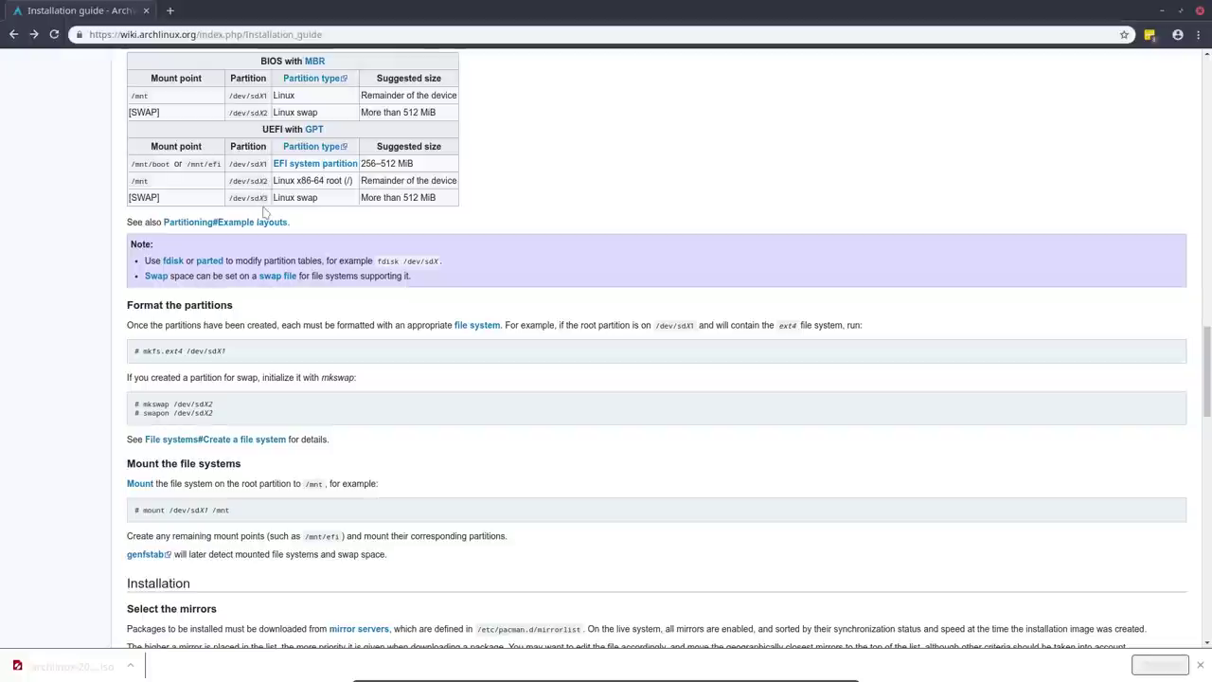
- Highlight the suggested EFI and swap partition sizes, then move the browser aside
left_click_drag(414, 163, 352, 165)
left_click_drag(435, 197, 377, 197)
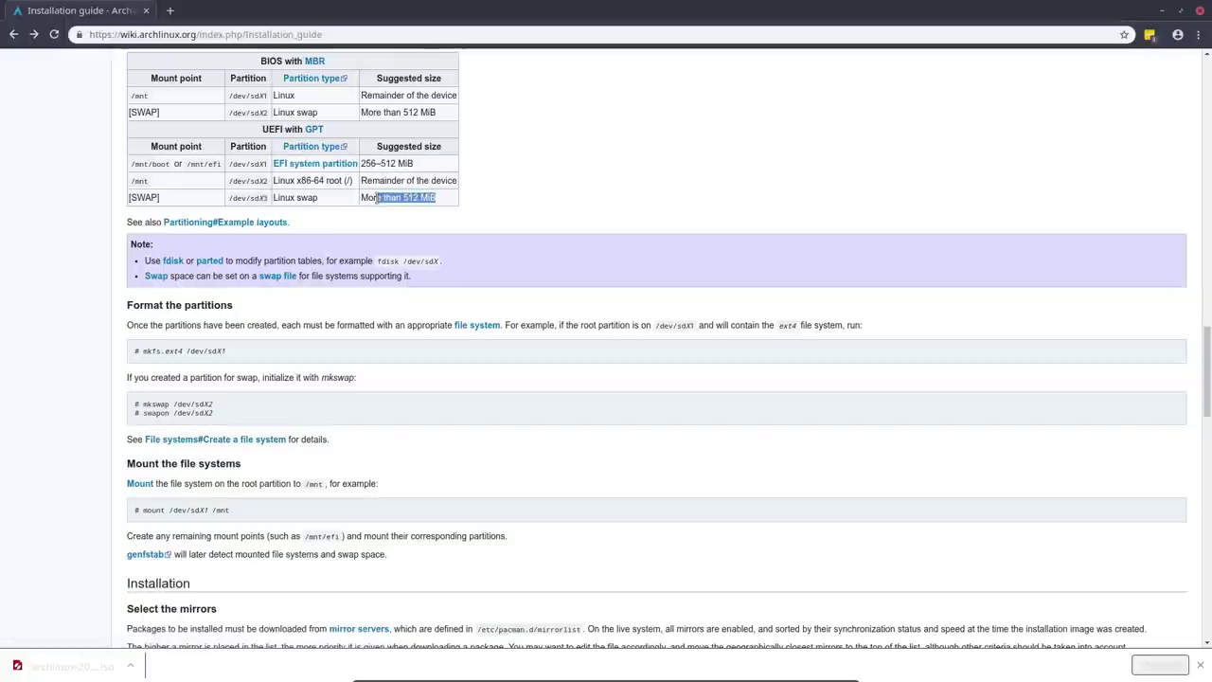
scroll(327, 243, "down", 3)
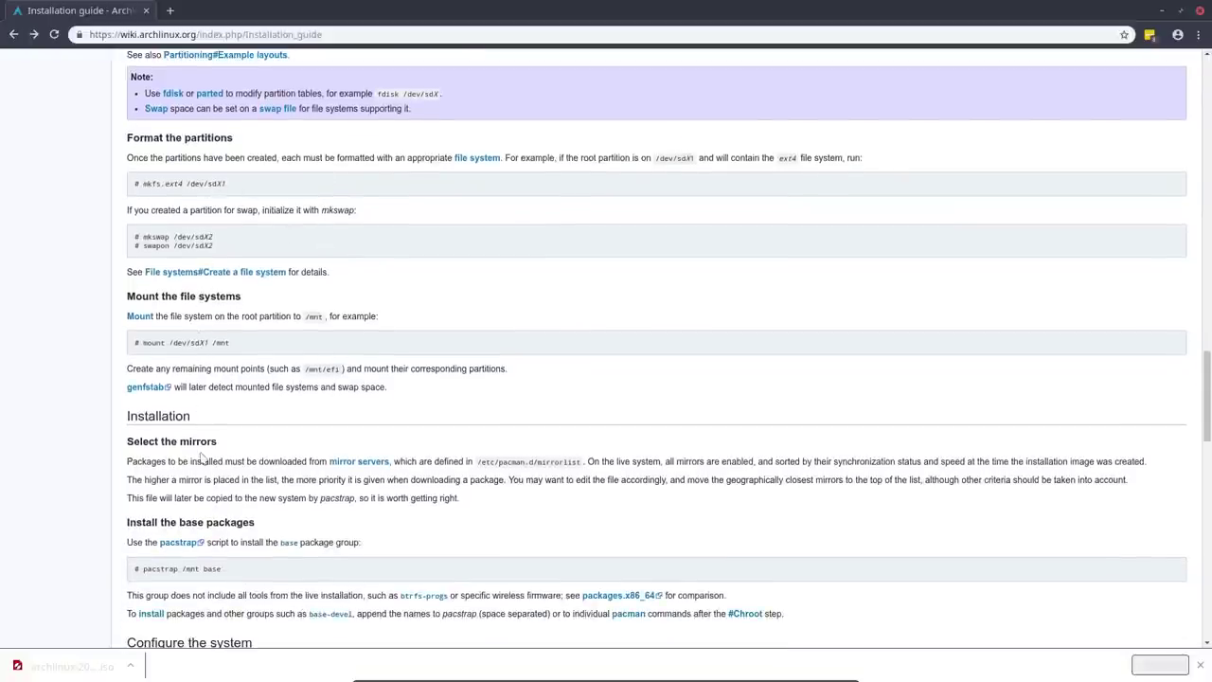
left_click_drag(708, 12, 0, 197)
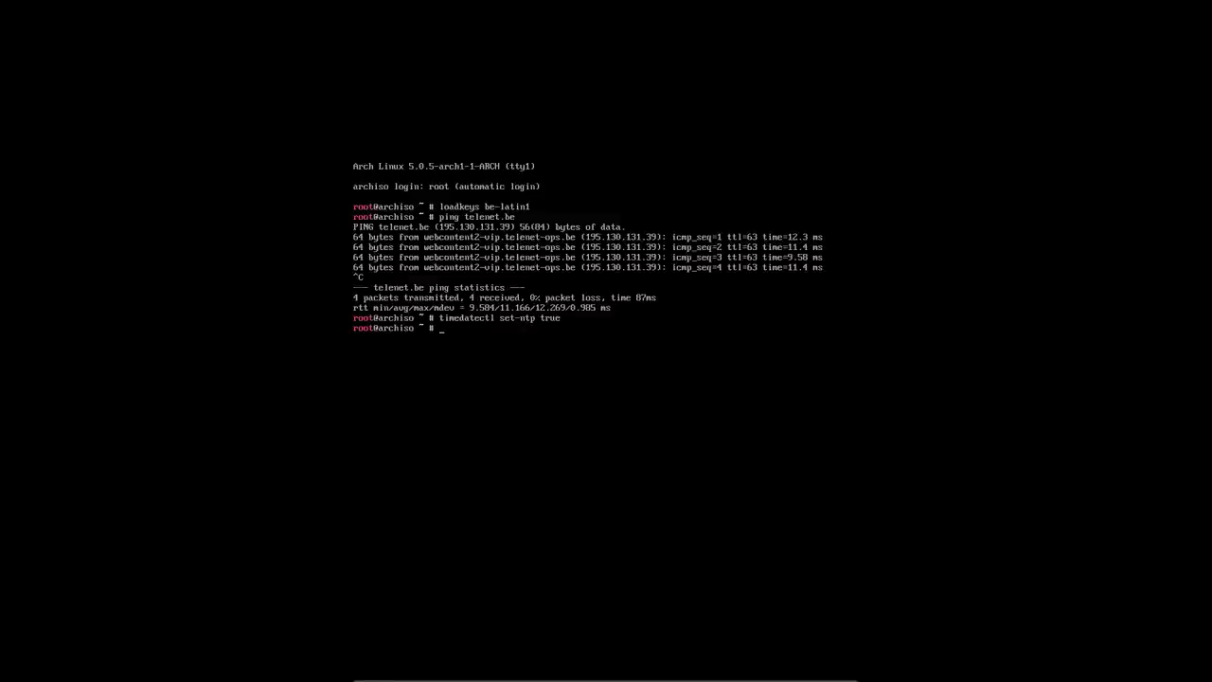
- Wipe all filesystem signatures from /dev/sda with 'wipefs -a /dev/sda'
type("ipef")
key("BackSpace")
type("pefs -a /sd")
key("BackSpace")
key("BackSpace")
type("/dev/sda")
key("Return")
- Destroy the GPT and MBR data structures on /dev/sda with 'sgdisk -Z /dev/sda'
type("s")
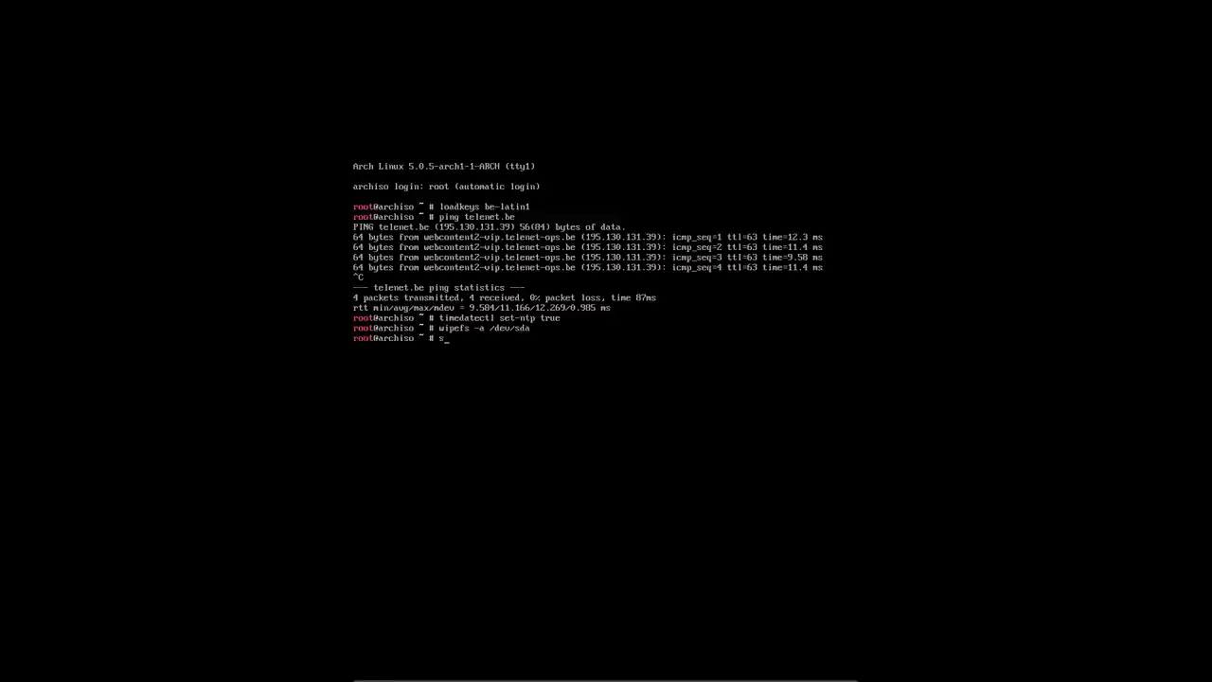
type("gdisk -Z /dev/sda")
key("Return")
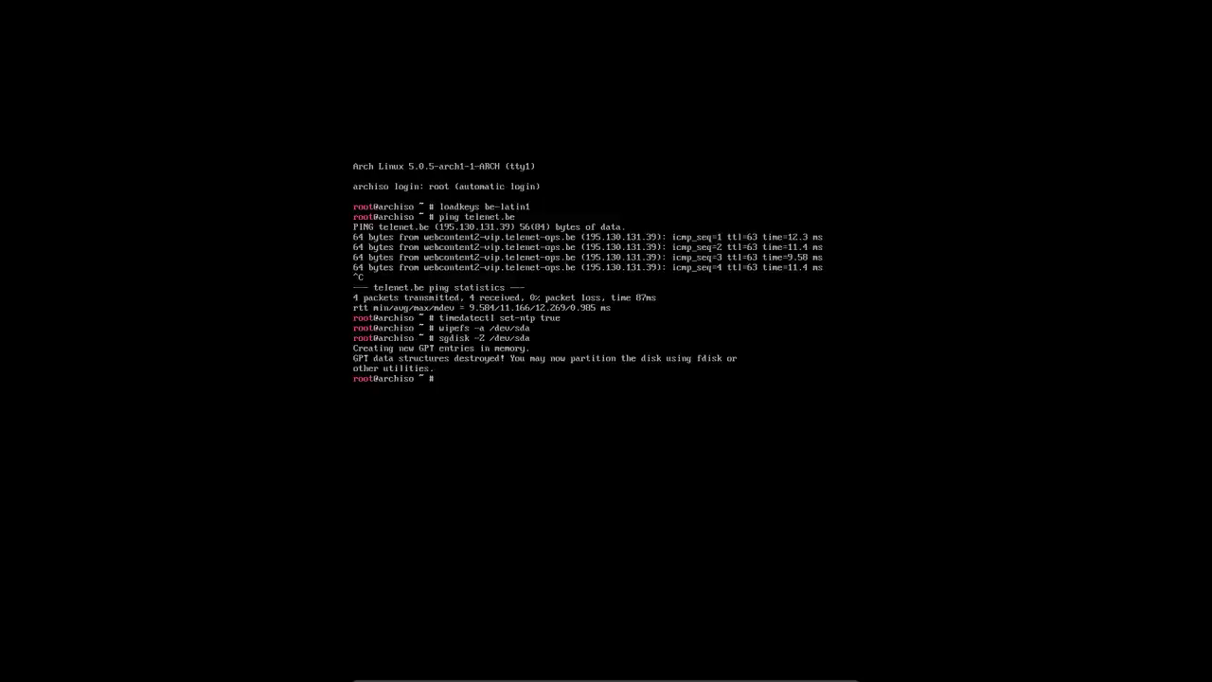
type("man sgdisk")
- Read the sgdisk manual page through to its return values, then quit it
key("Return")
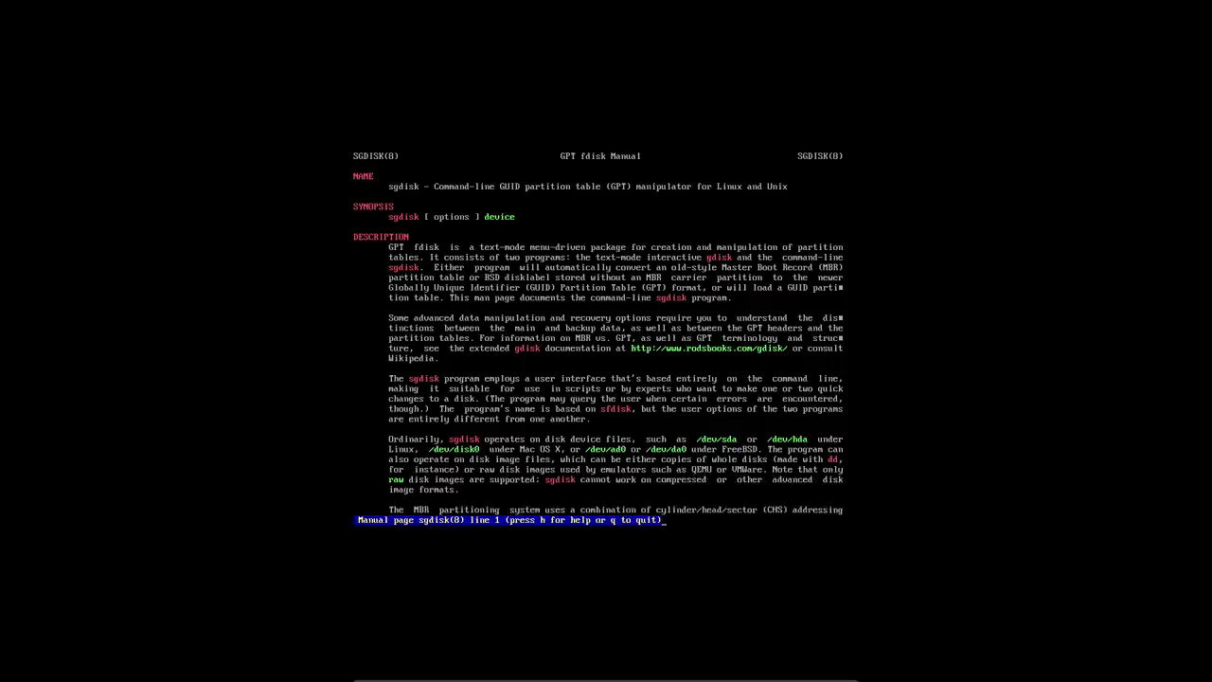
key("space")
key("space")
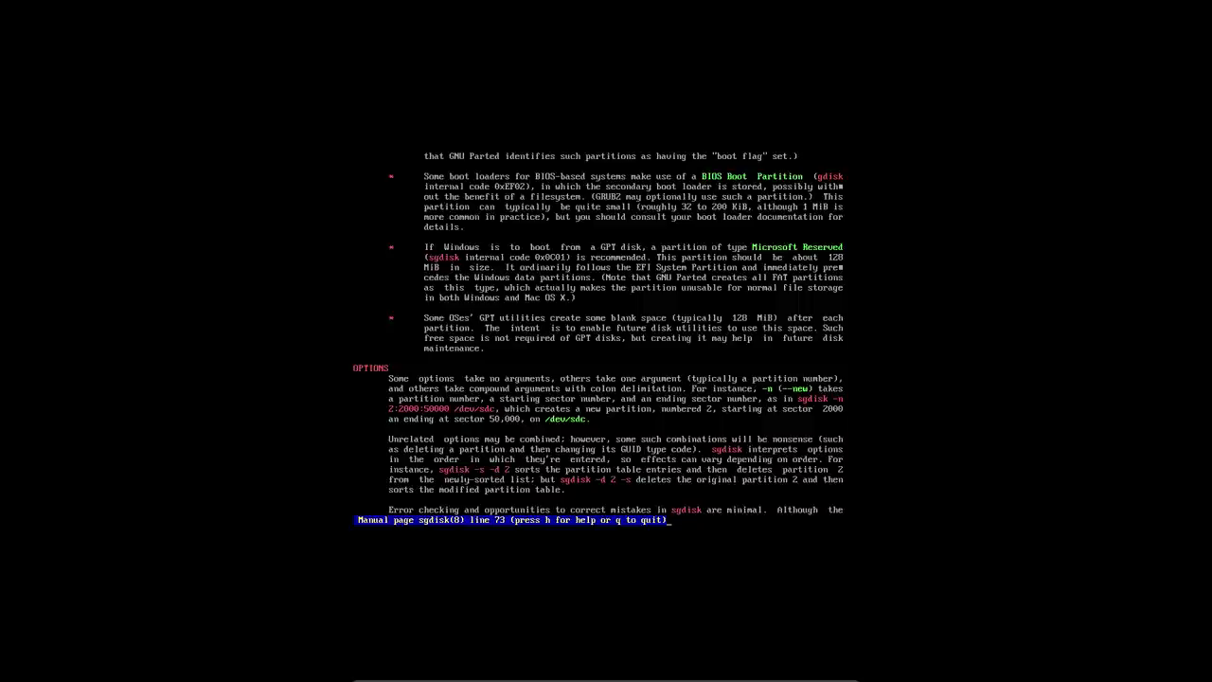
key("space")
key("space")
key("space")
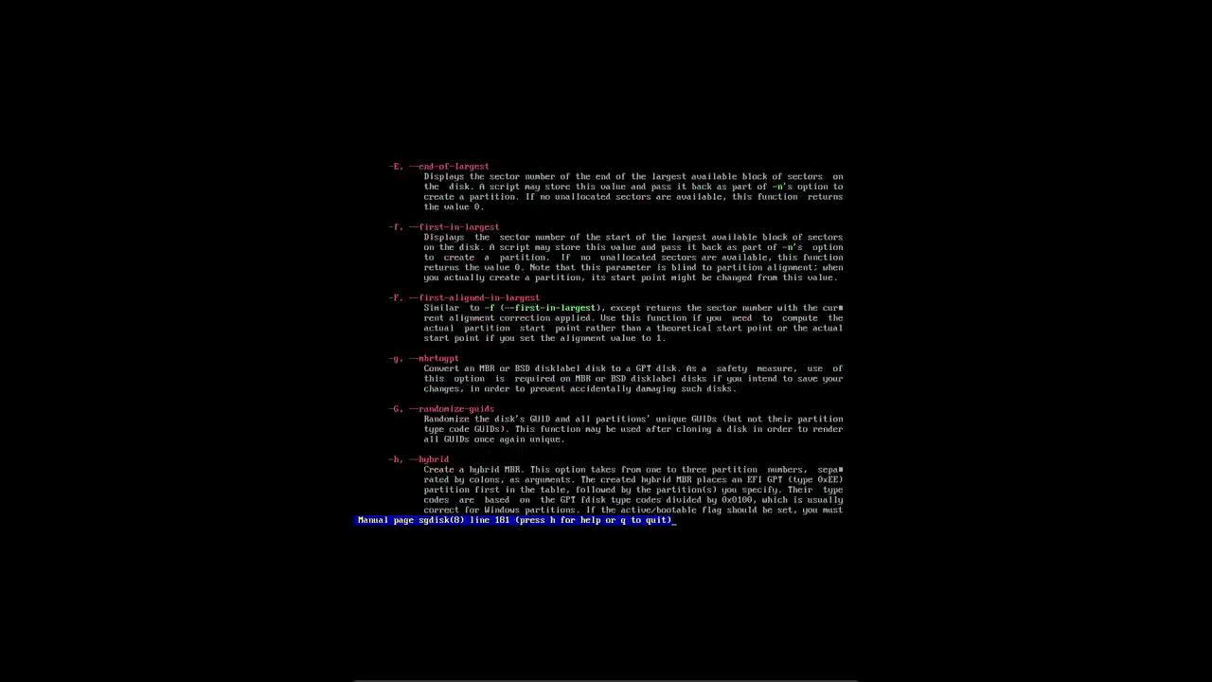
key("space")
key("space")
key("space")
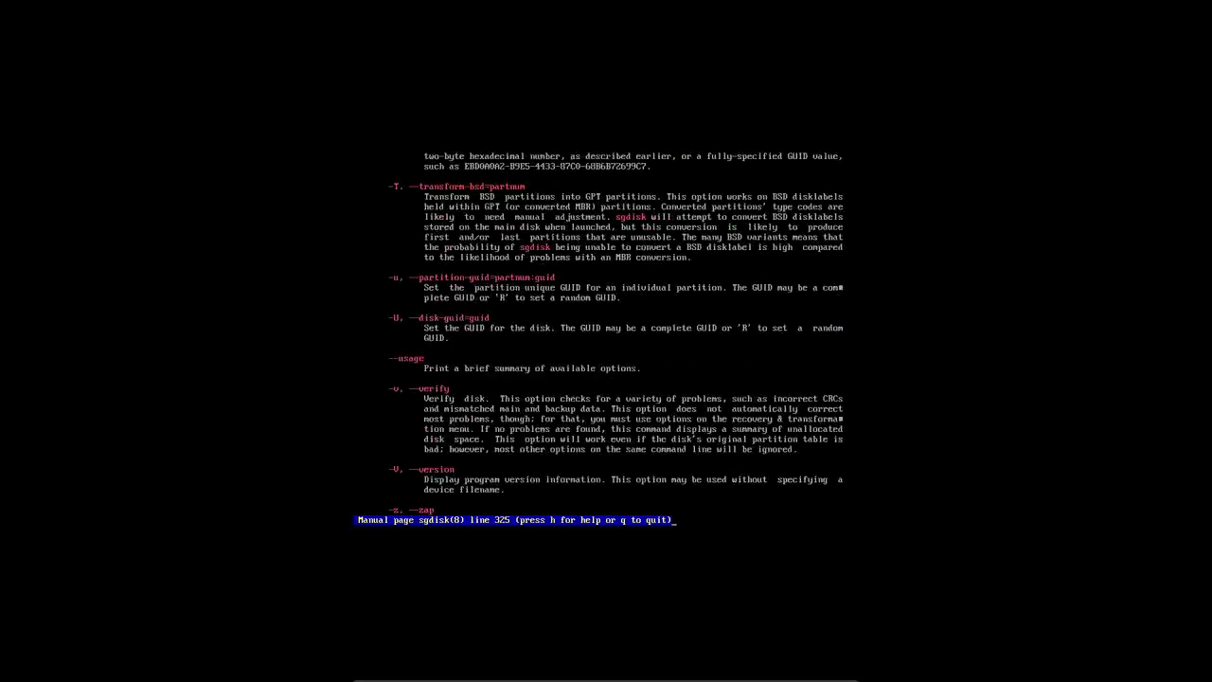
key("space")
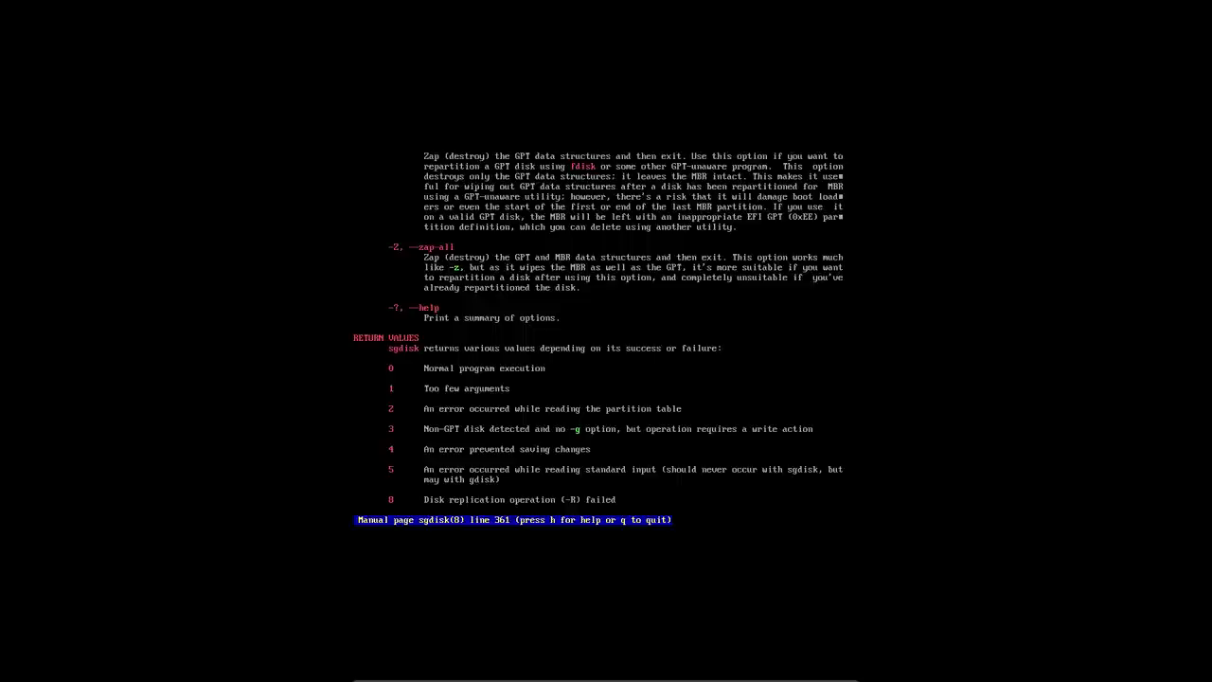
key("q")
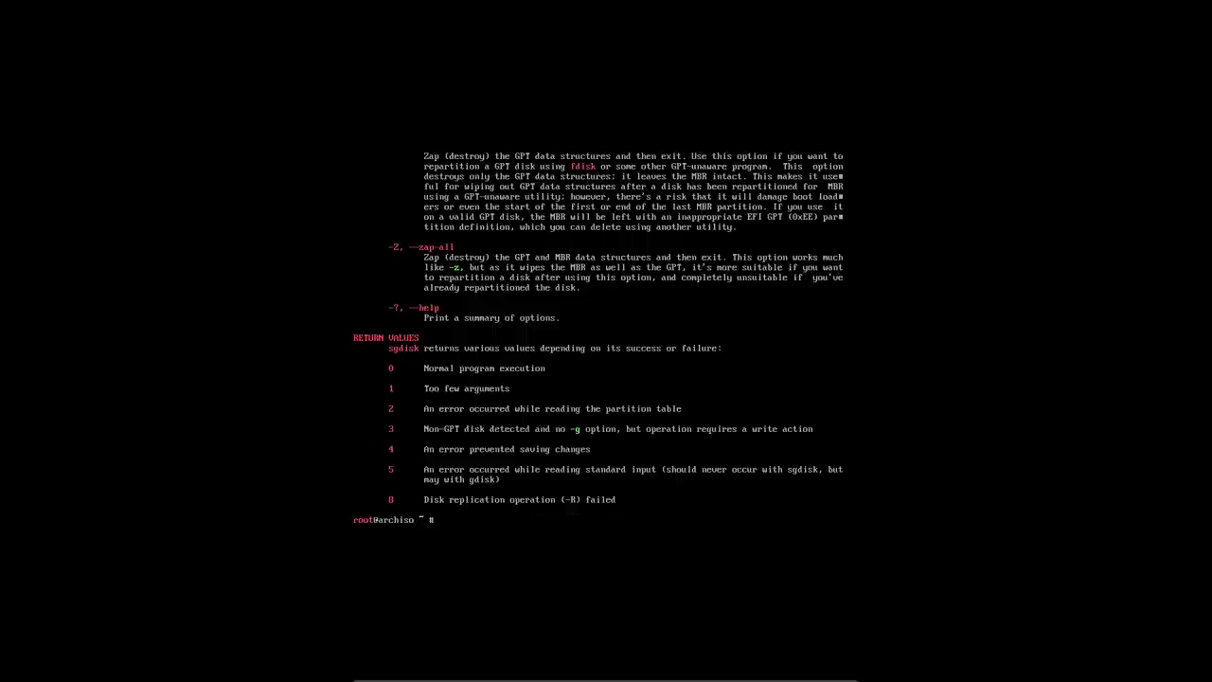
- Clear the terminal screen to a fresh root prompt
type("lear")
key("Return")
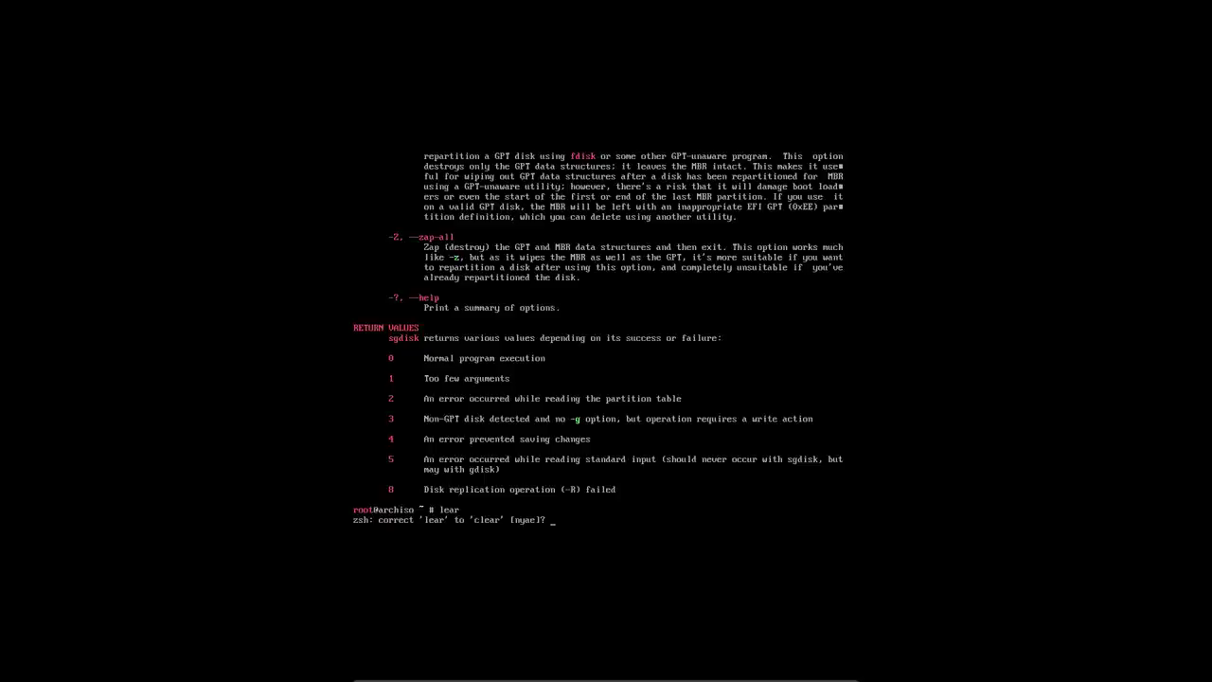
key("ctrl+c")
type("clear")
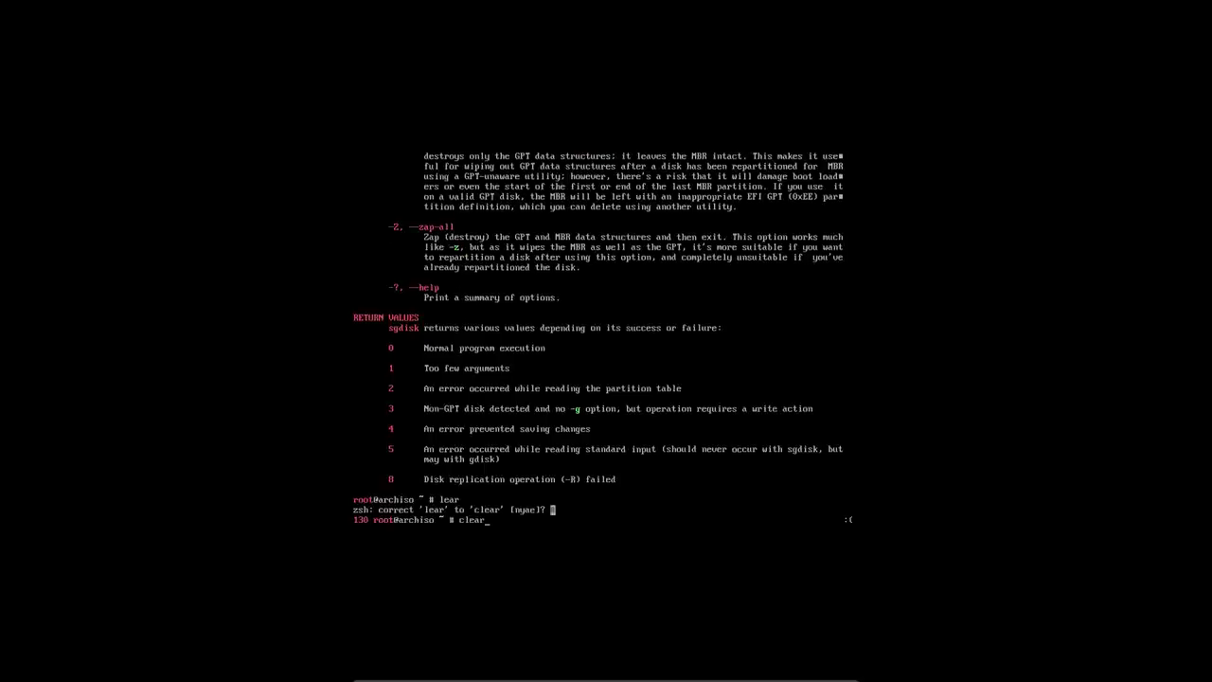
key("Return")
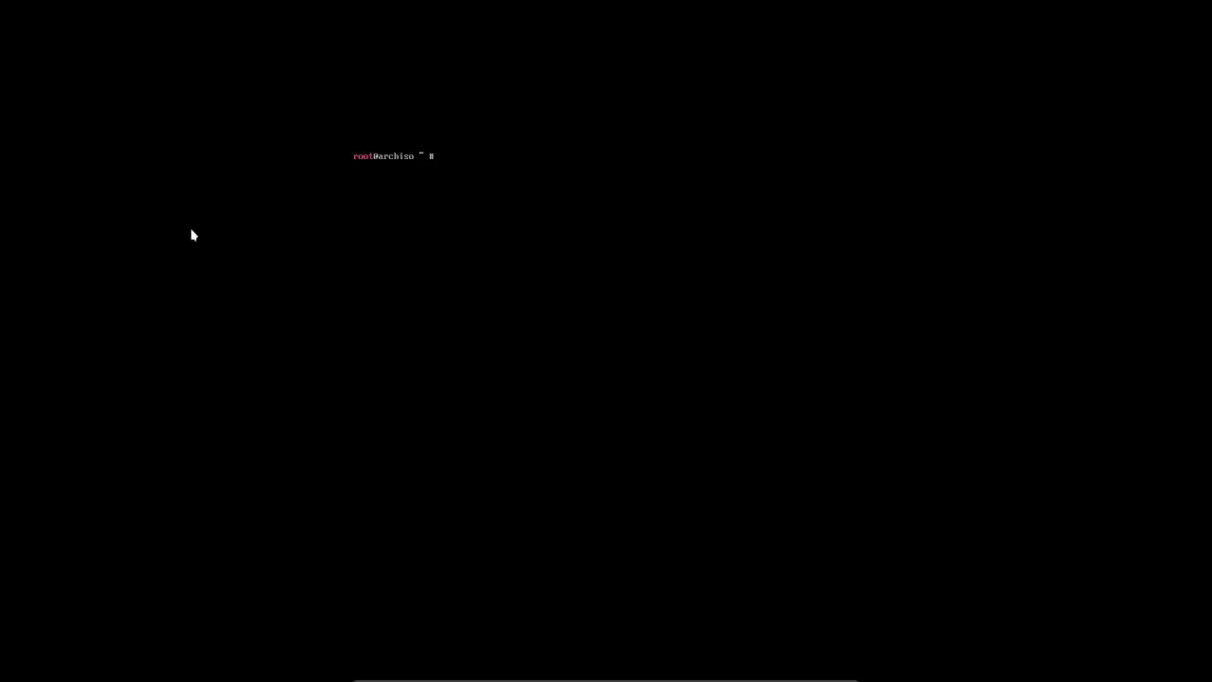
- Launch cfdisk and give /dev/sda a GPT partition table
type("cfdisk")
key("Return")
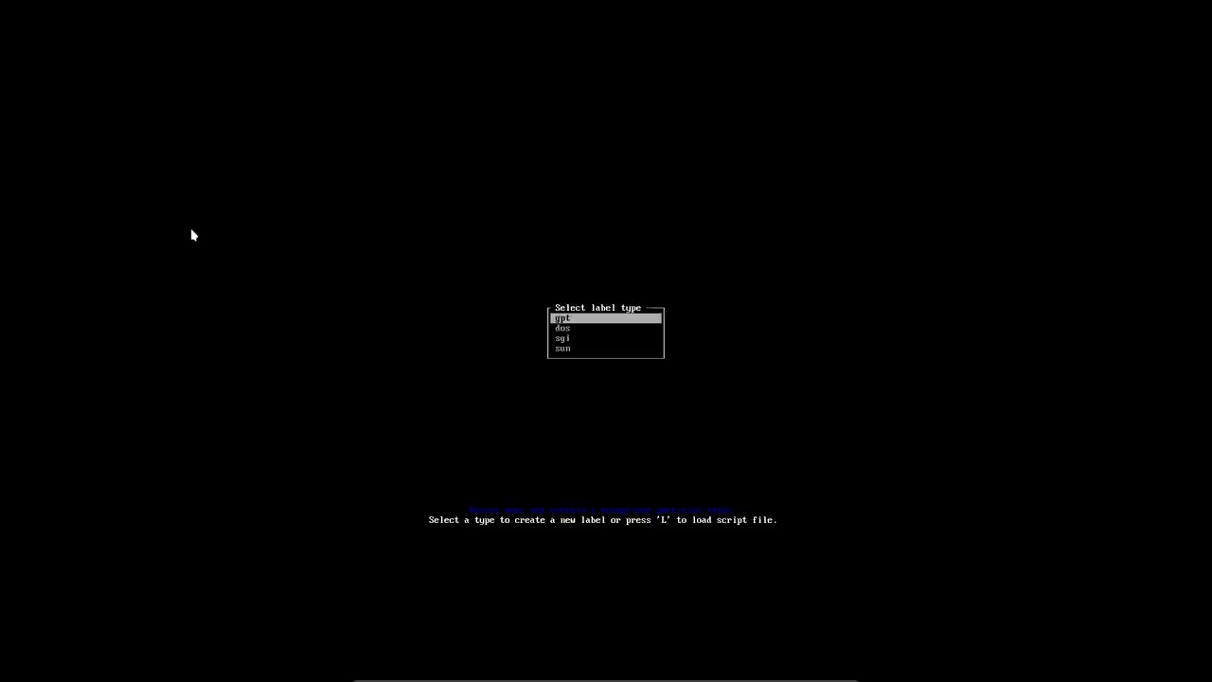
key("Return")
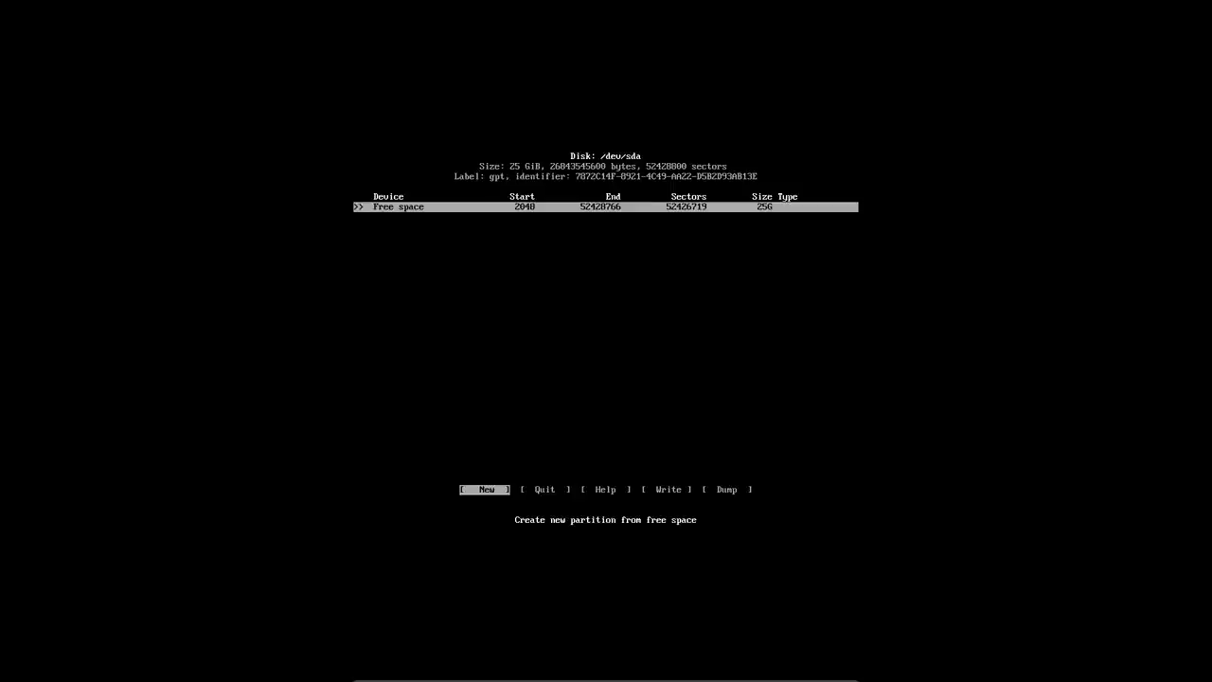
- Create a 550MB first partition, /dev/sda1, at the start of the free space
key("Right")
key("Right")
key("Right")
key("Left")
key("Left")
key("Left")
key("Return")
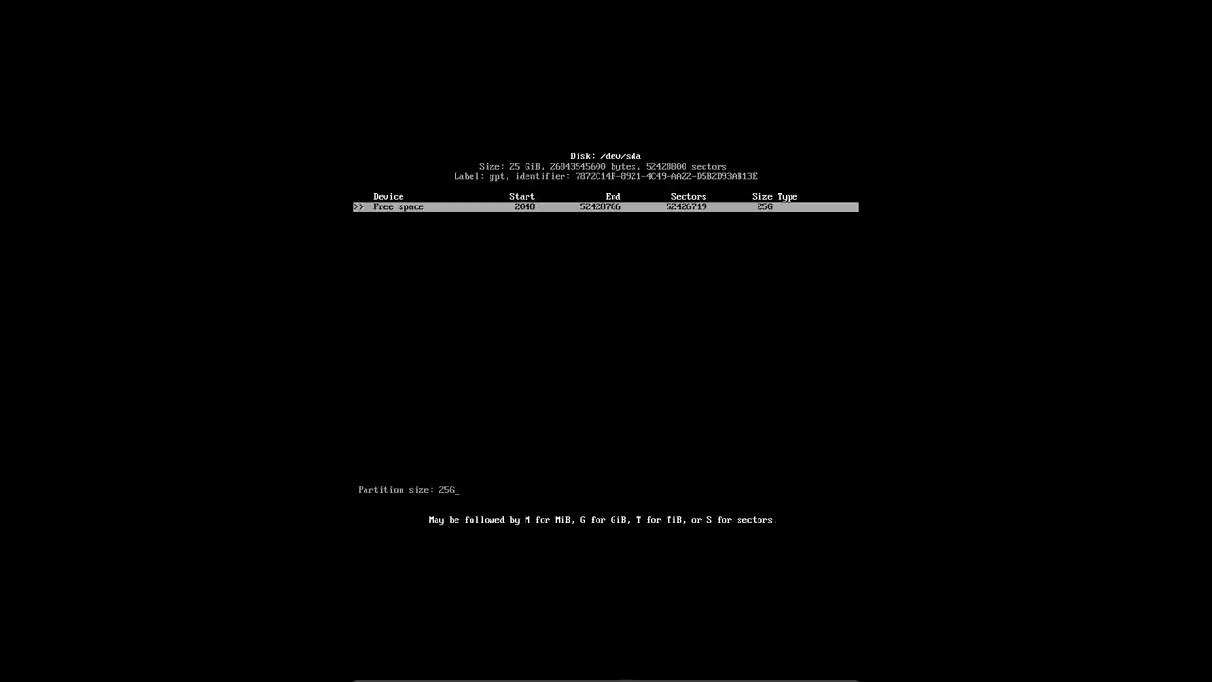
key("BackSpace")
key("BackSpace")
key("BackSpace")
type("550MB")
key("Return")
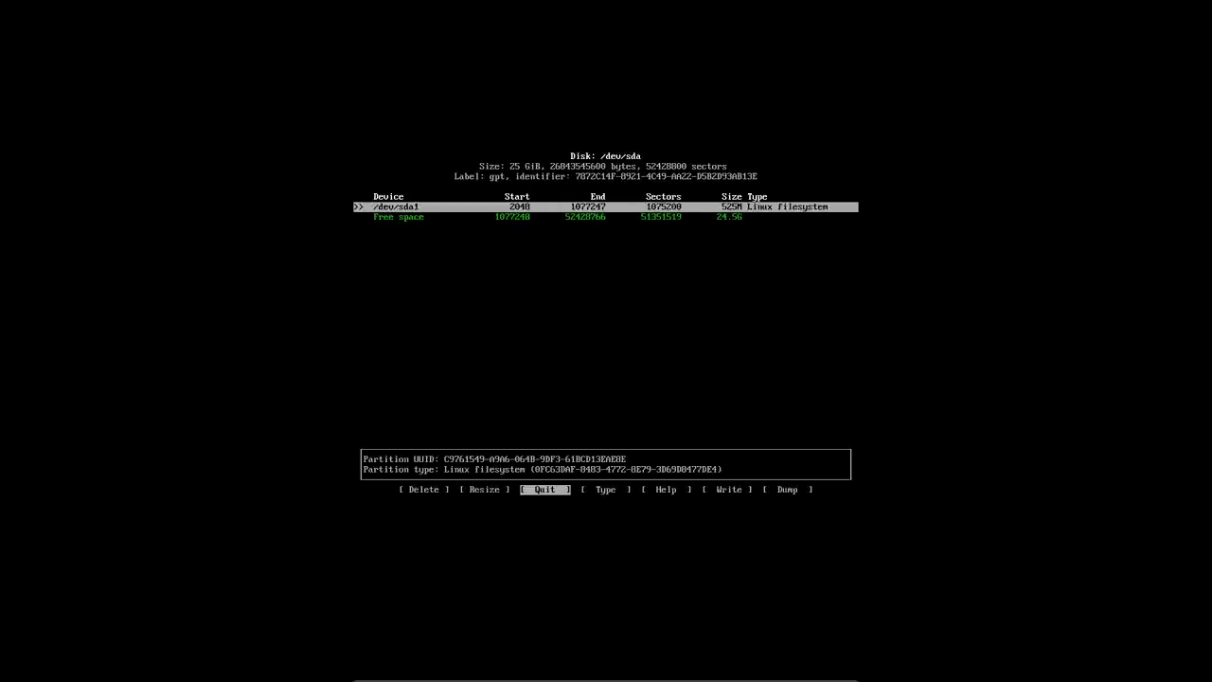
key("Right")
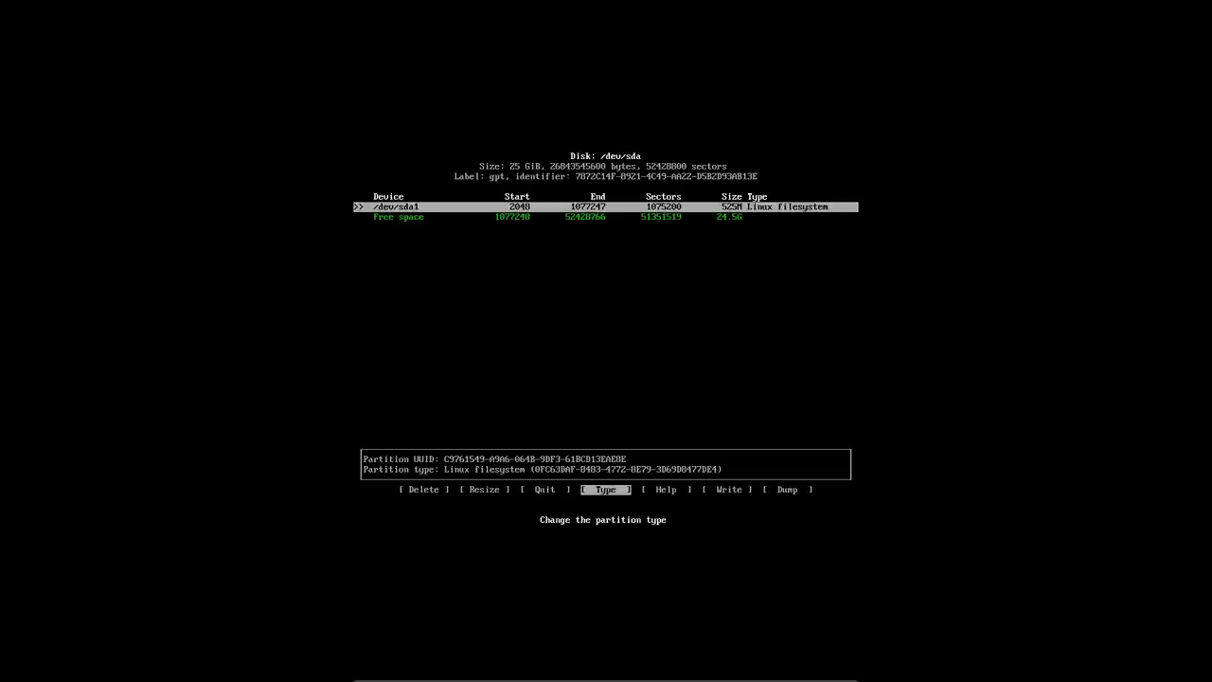
- Change /dev/sda1's partition type from Linux filesystem to EFI System
key("Return")
key("Up")
key("Up")
key("Up")
key("Up")
key("Up")
key("Up")
key("Up")
key("Up")
key("Up")
key("Up")
key("Up")
key("Up")
key("Up")
key("Up")
key("Up")
key("Up")
key("Up")
key("Up")
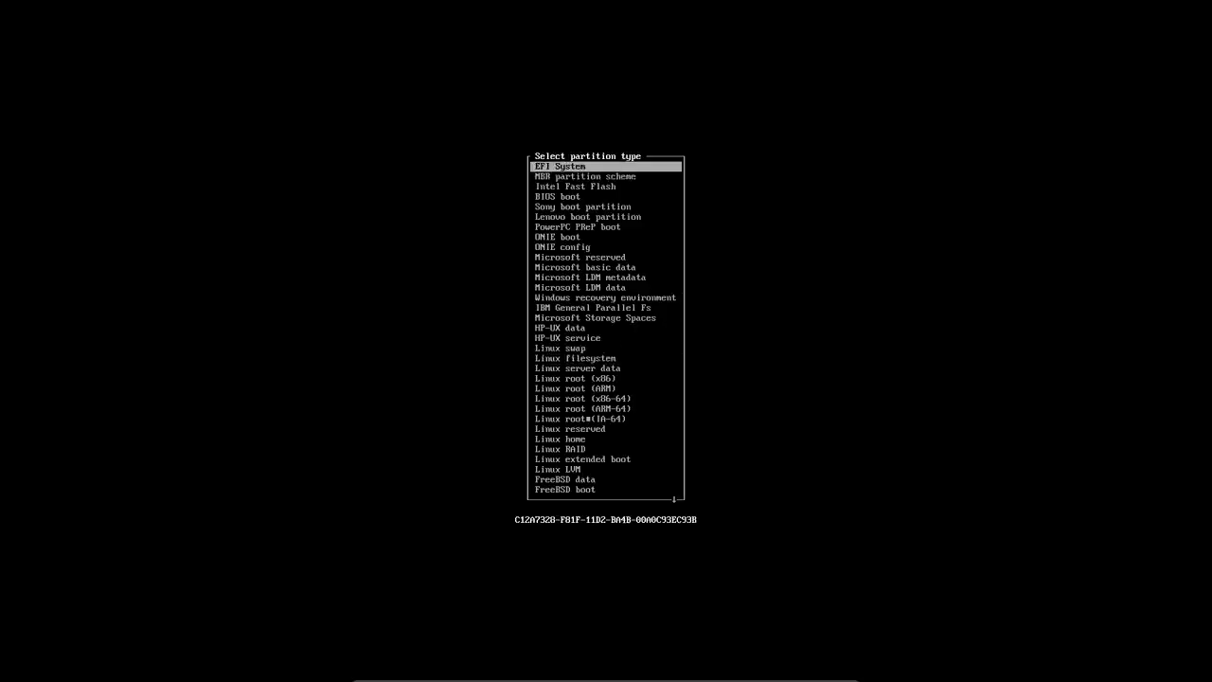
key("Return")
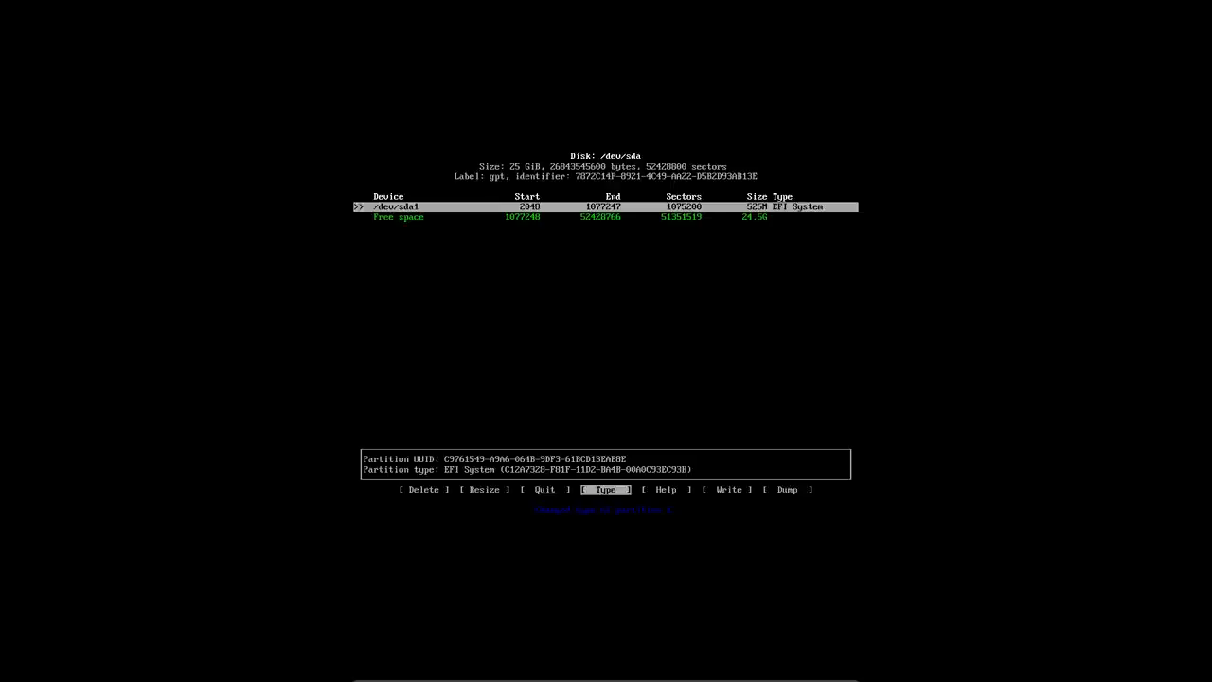
scroll(446, 49, "down", 1)
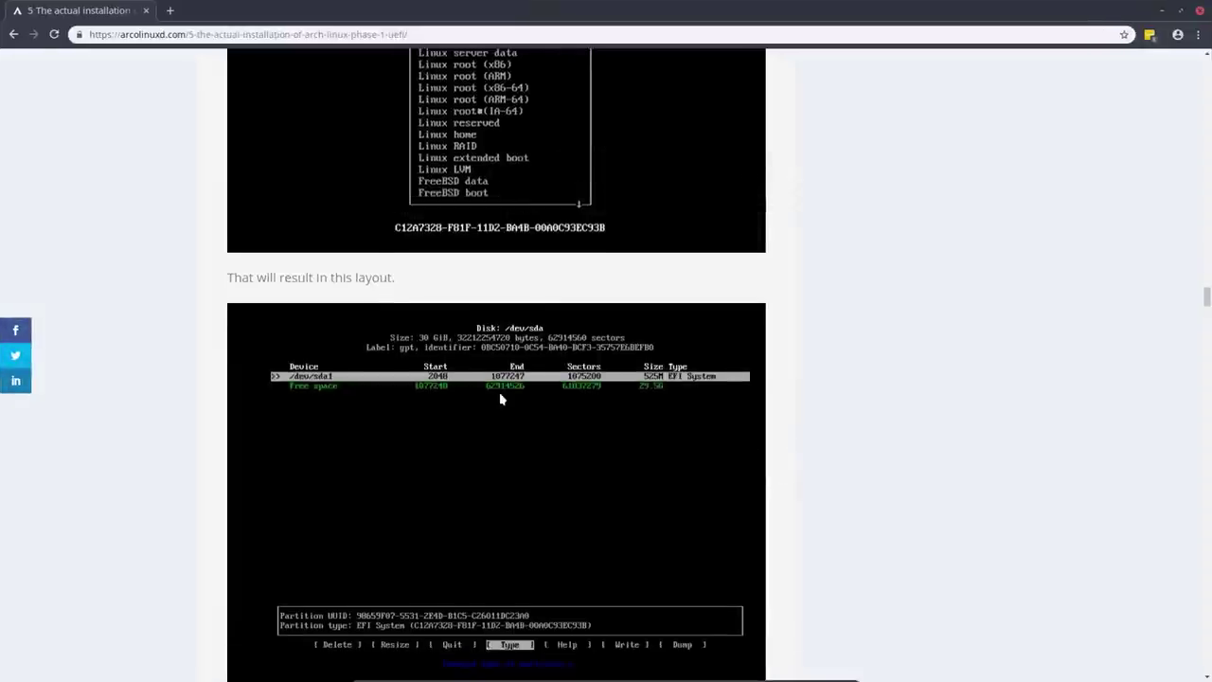
scroll(500, 399, "down", 2)
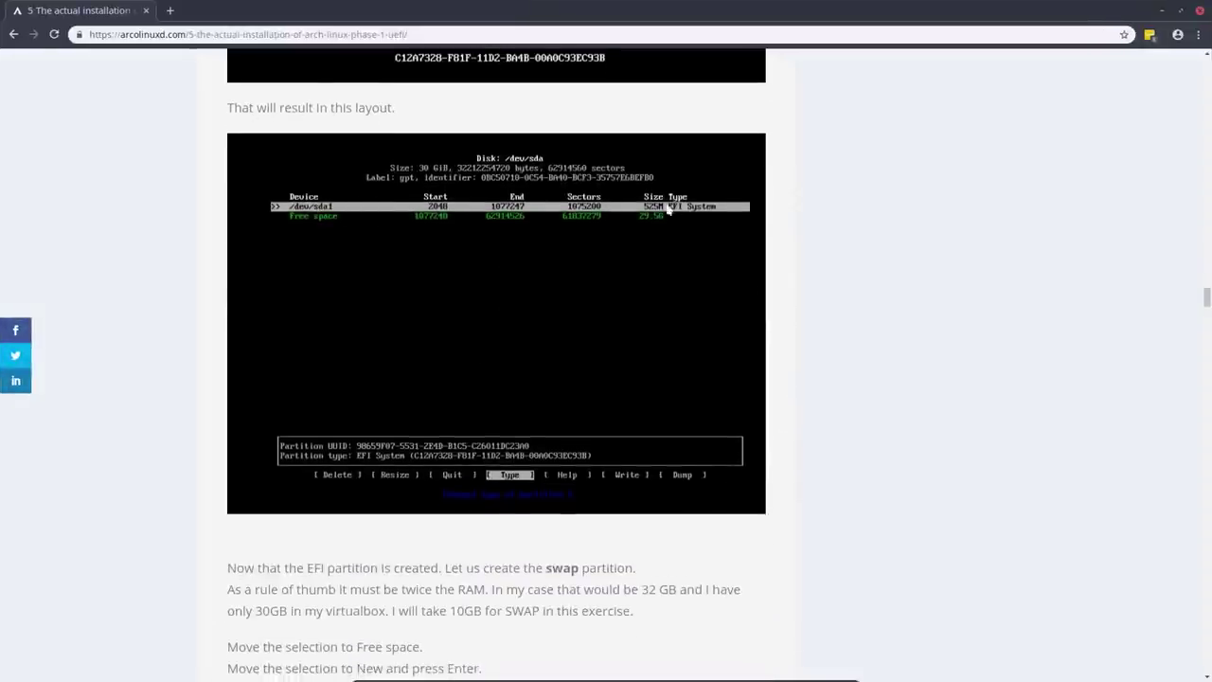
left_click_drag(689, 19, 578, 68)
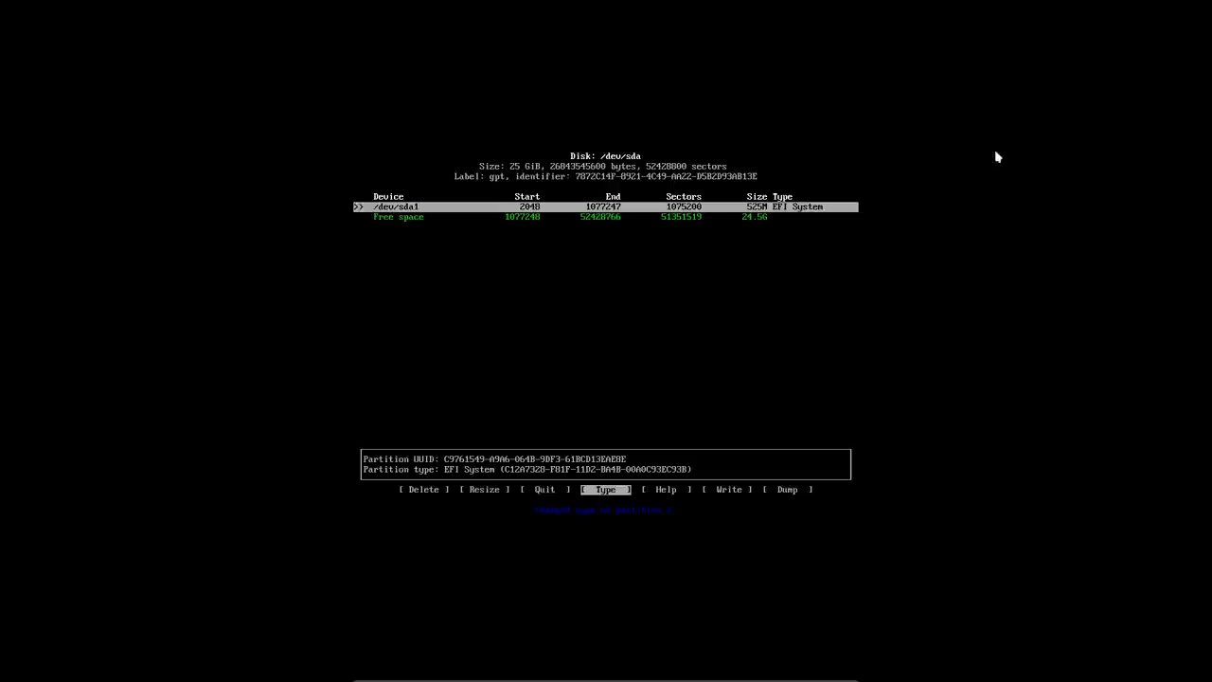
- Create a new 5G partition, /dev/sda2, in the remaining free space
key("Down")
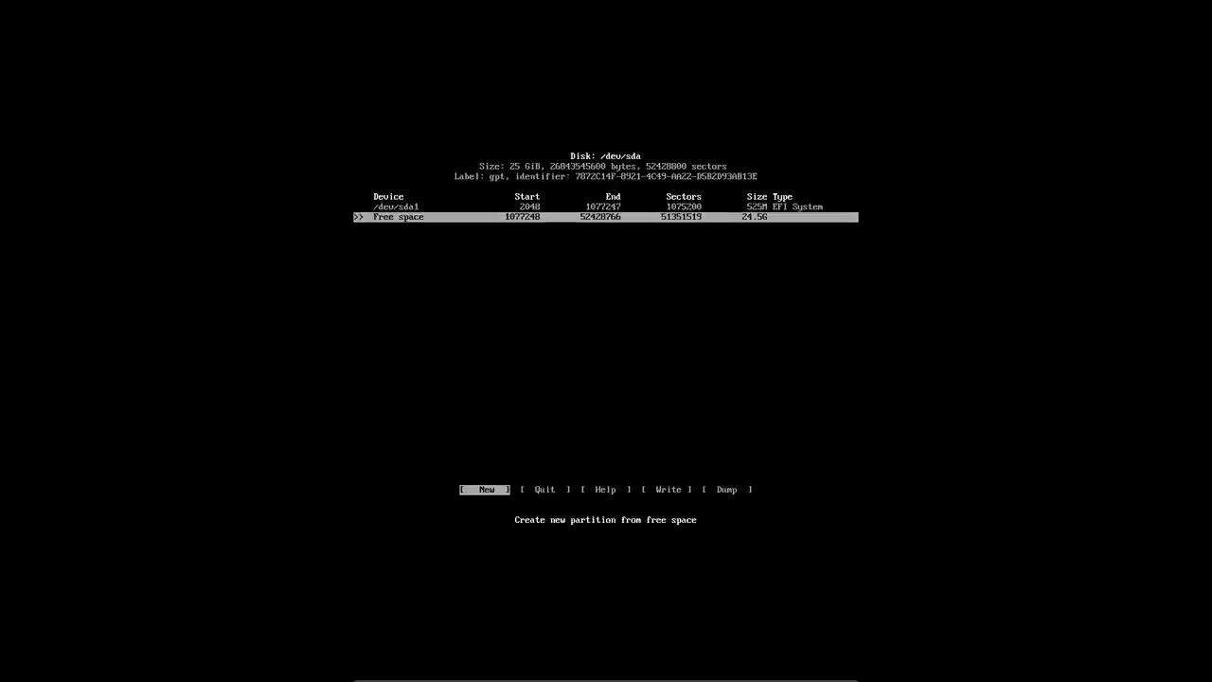
key("Return")
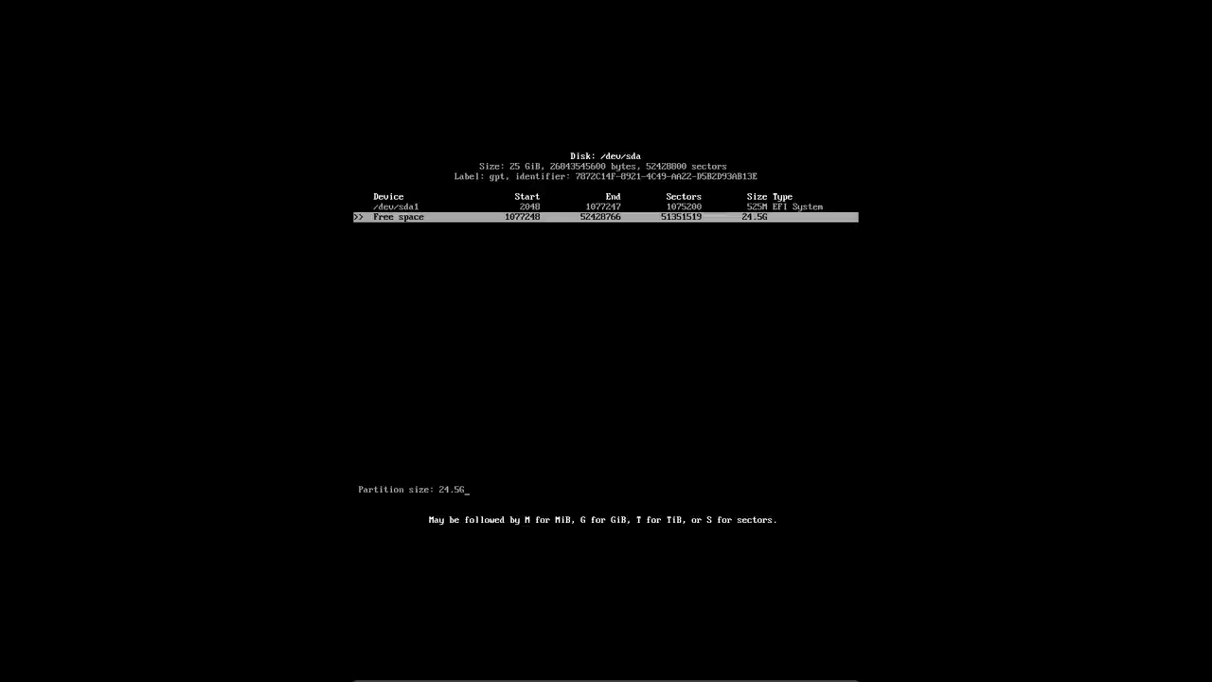
key("BackSpace")
key("BackSpace")
key("BackSpace")
key("BackSpace")
type("5")
key("Return")
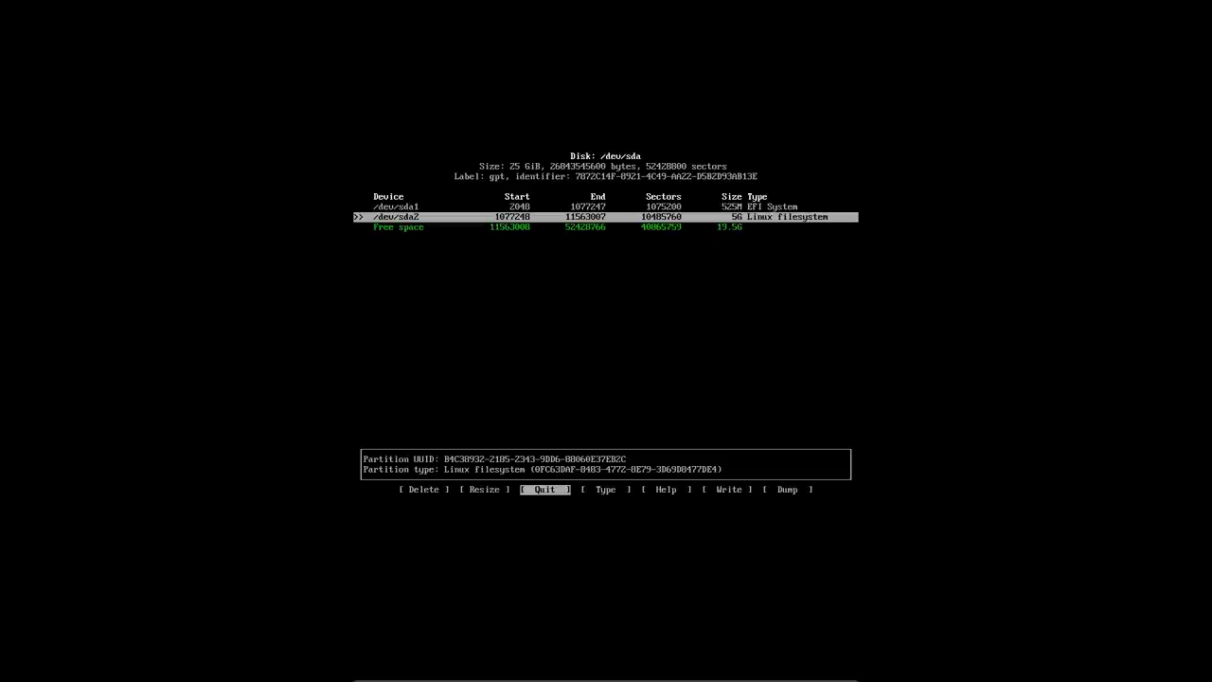
- Set /dev/sda2's partition type to Linux swap
key("Right")
key("Return")
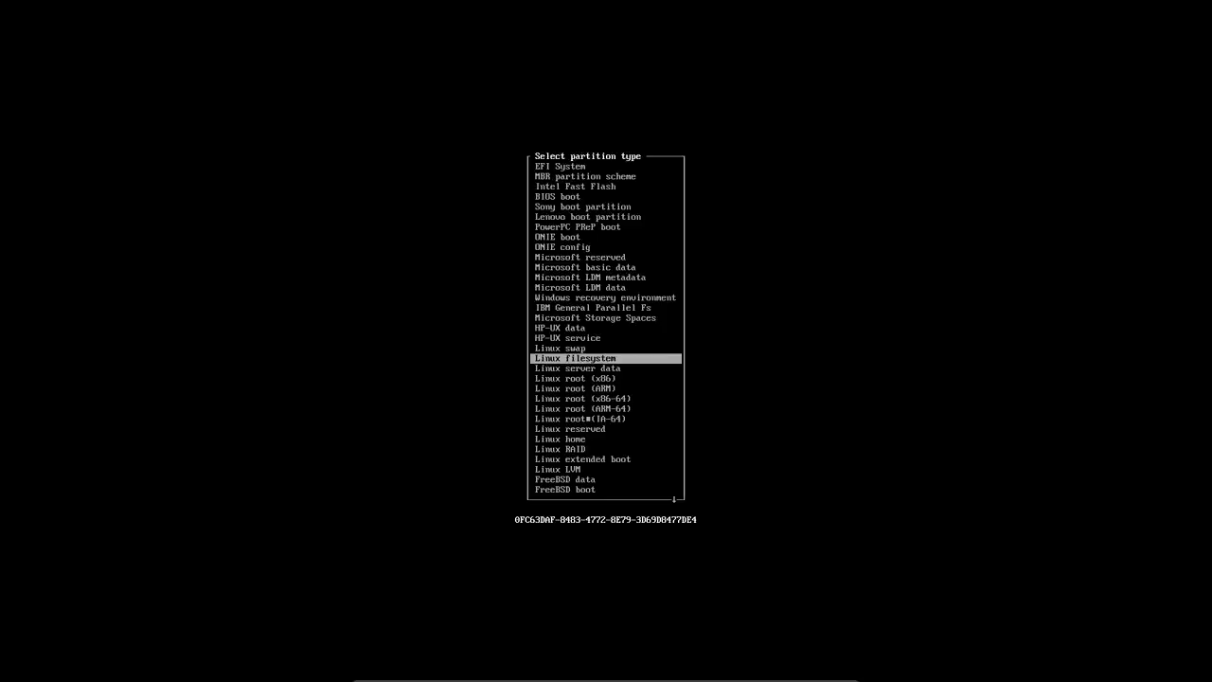
key("Up")
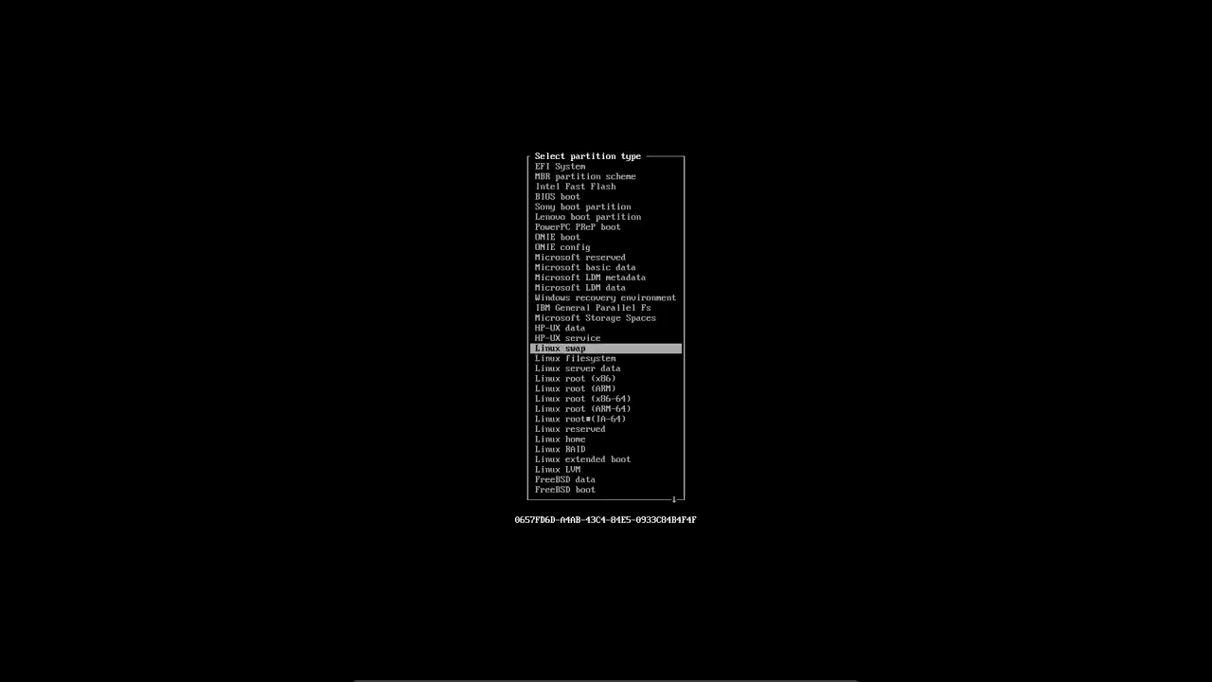
key("Return")
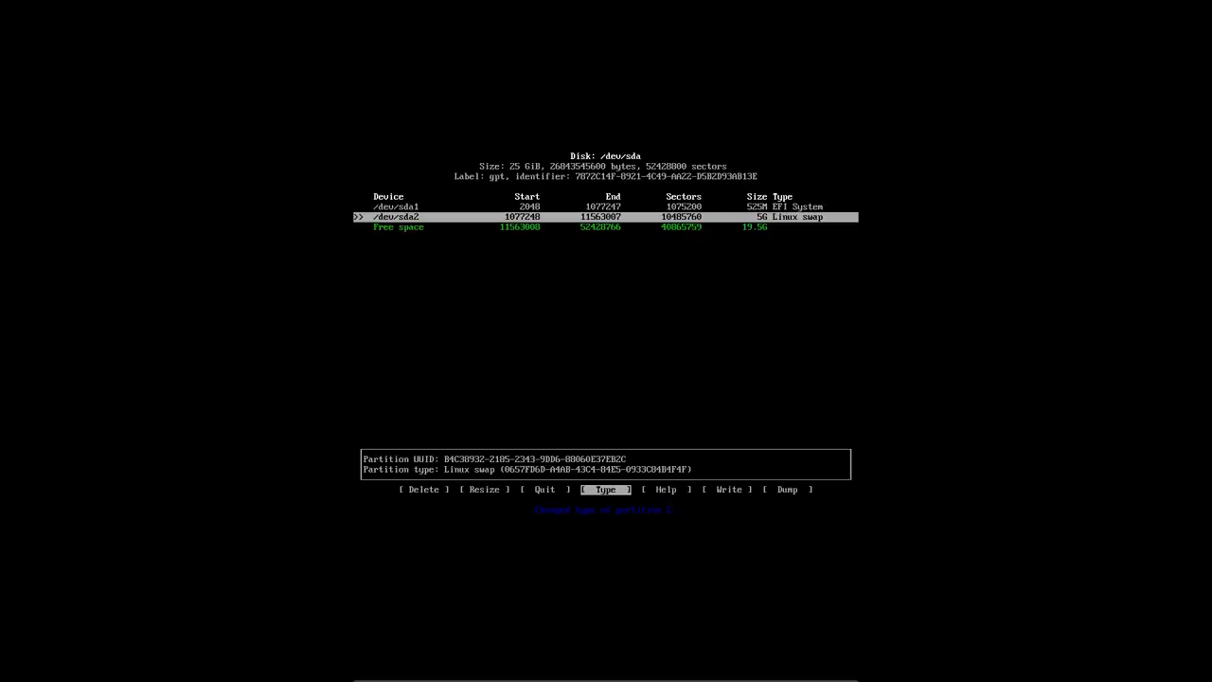
key("Down")
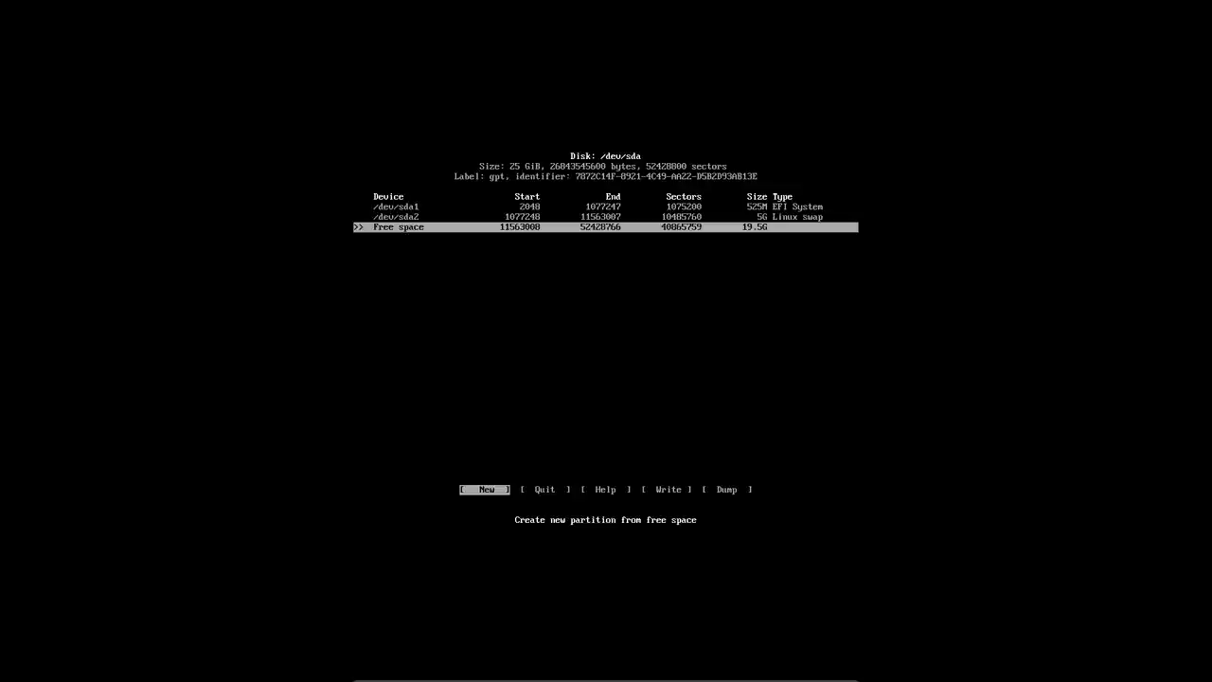
- Create /dev/sda3 from all remaining 19.5G, keeping the Linux filesystem type
key("Return")
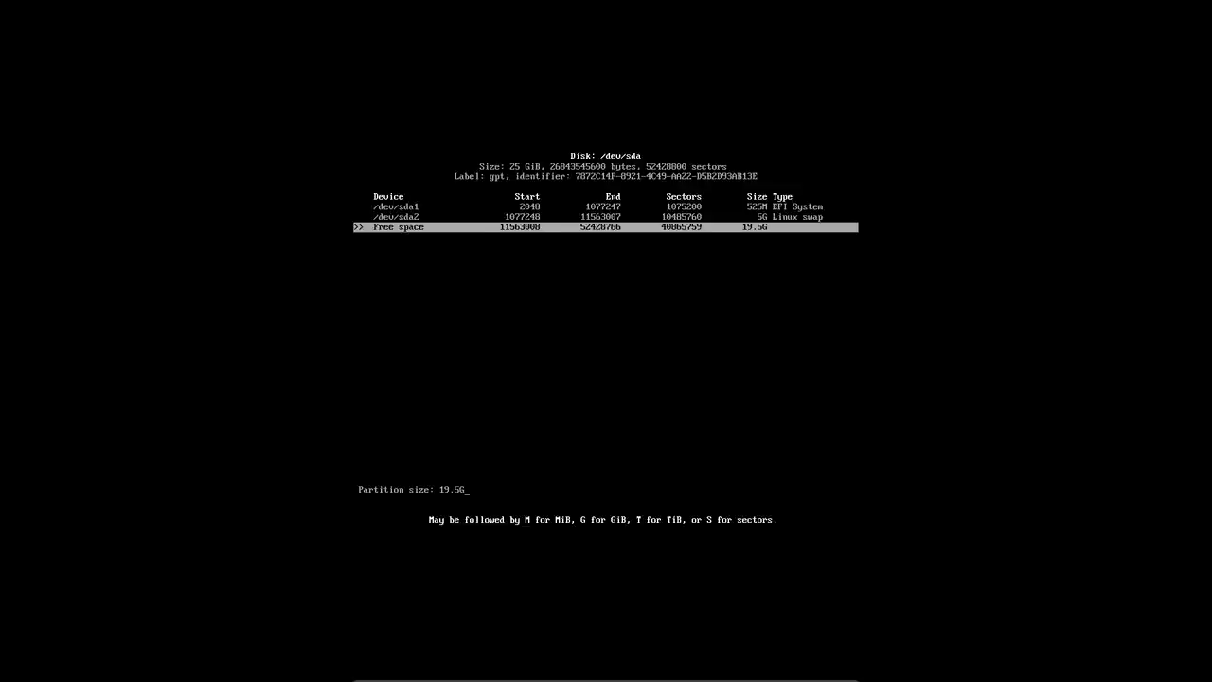
key("Return")
key("Right")
key("Return")
key("Return")
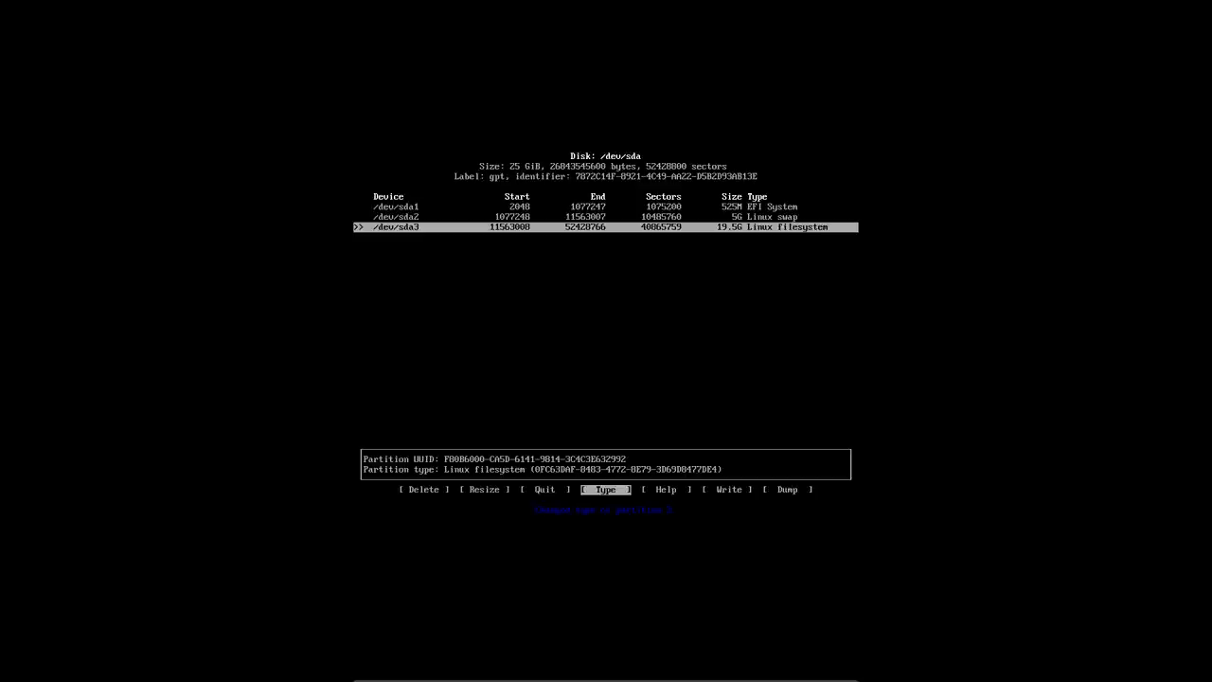
- Write the three-partition layout to /dev/sda, confirming with 'yes', then quit cfdisk
key("Right")
key("Right")
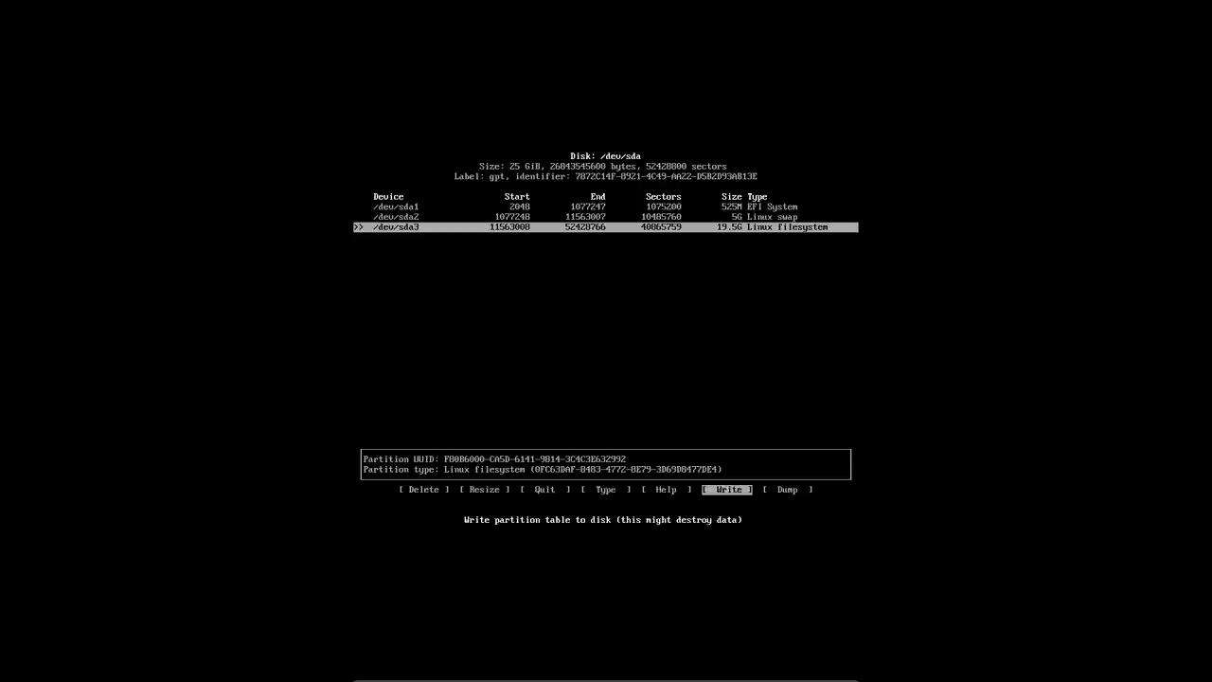
key("Return")
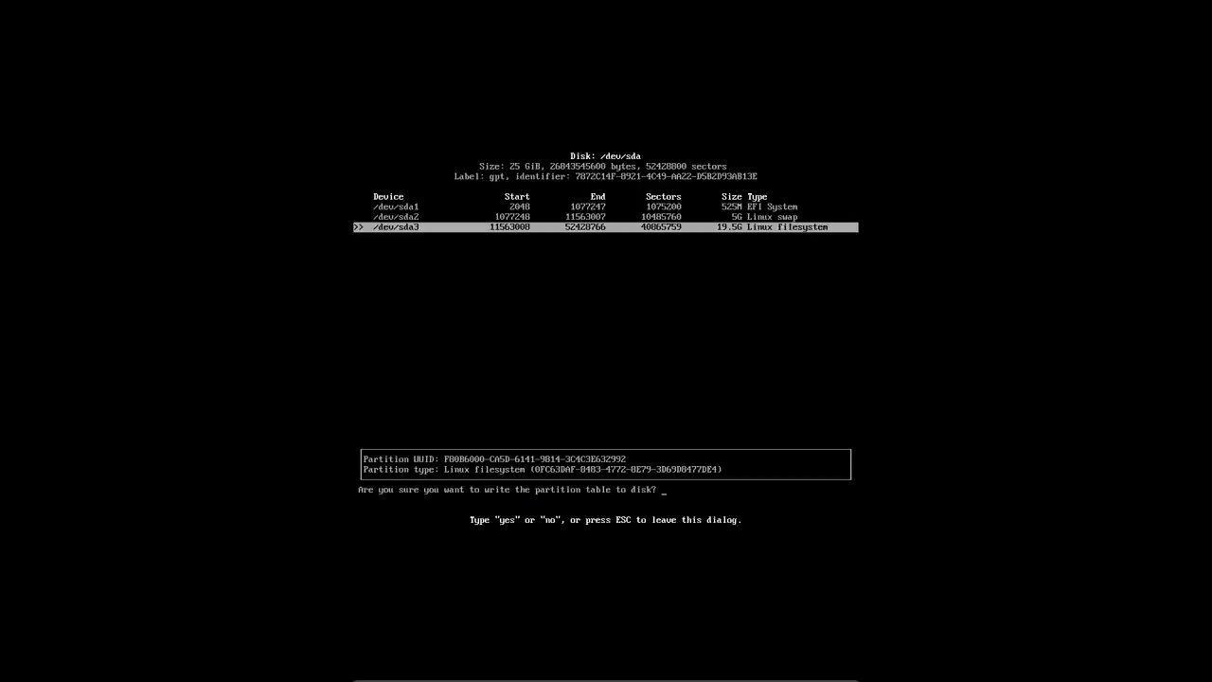
type("yes")
key("Return")
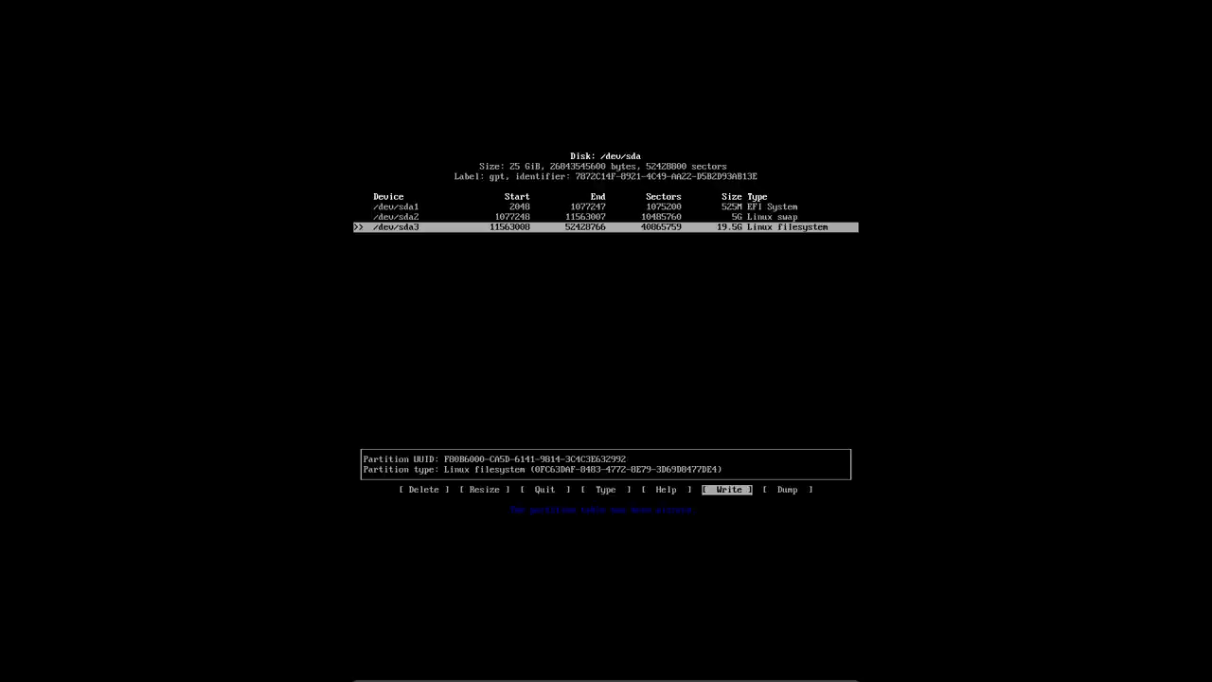
key("Left")
key("Left")
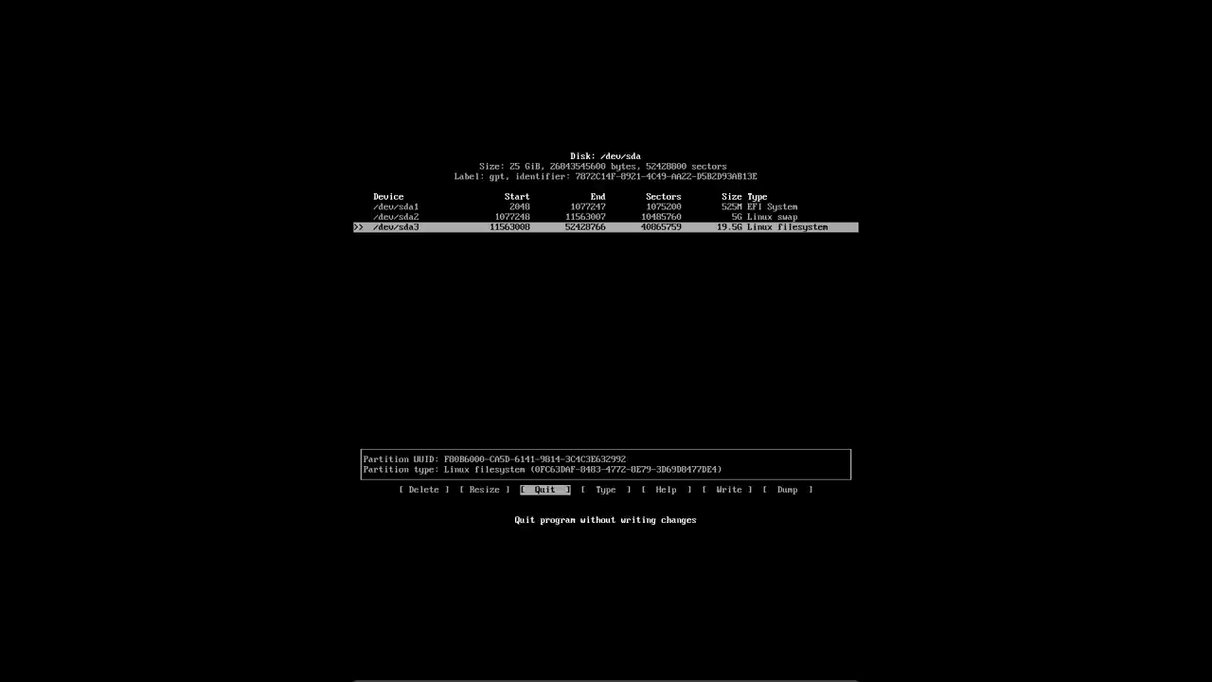
key("Return")
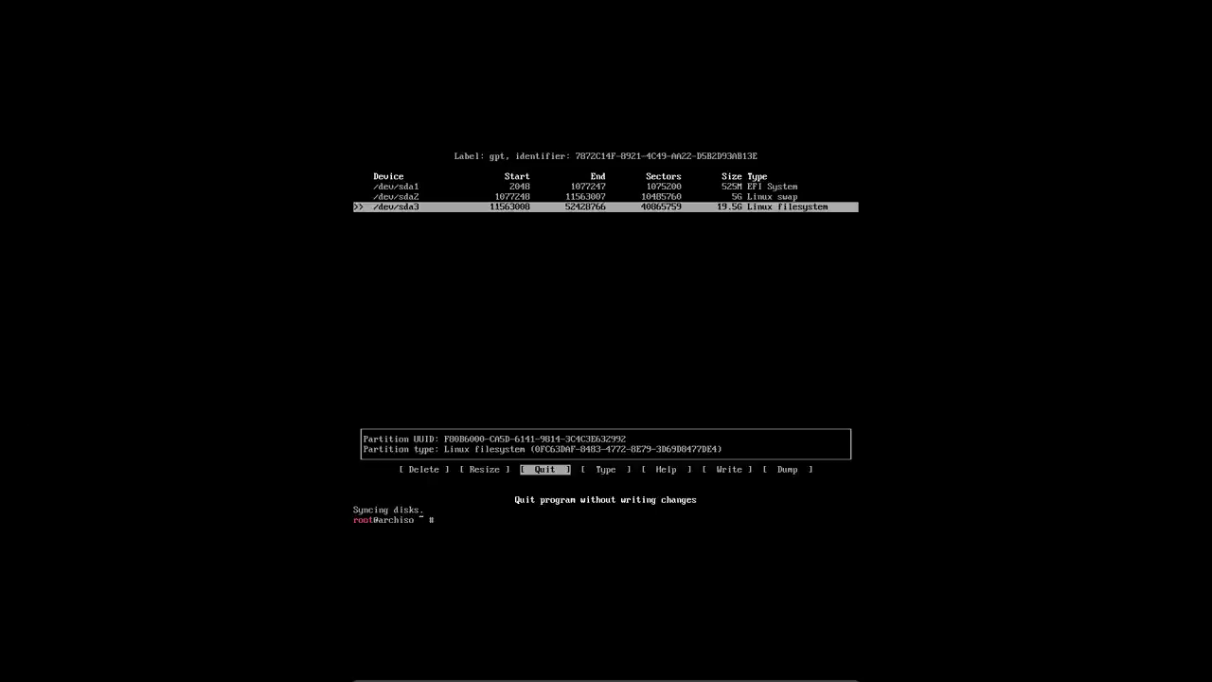
- List the disk's partitions with lsblk
type("lsblo")
key("BackSpace")
type("k")
key("Return")
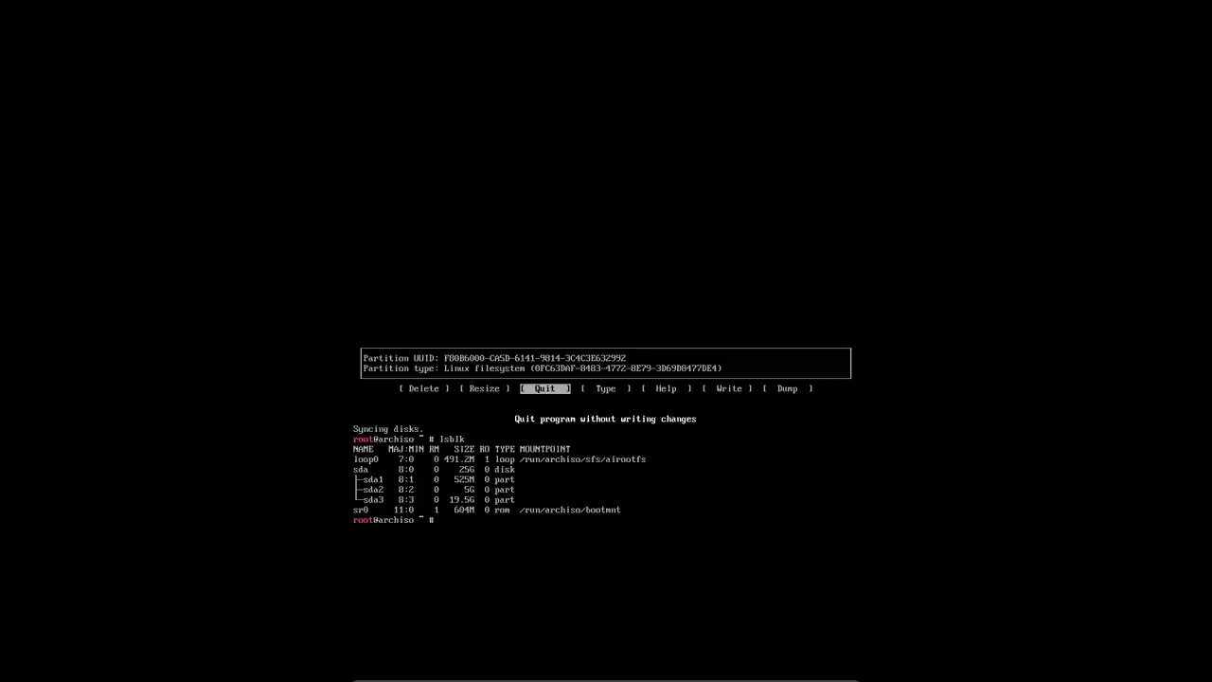
- Format /dev/sda1 as FAT32 and set up and enable swap on /dev/sda2
type("mkfs.fat -F32 /dev/sda1")
key("Return")
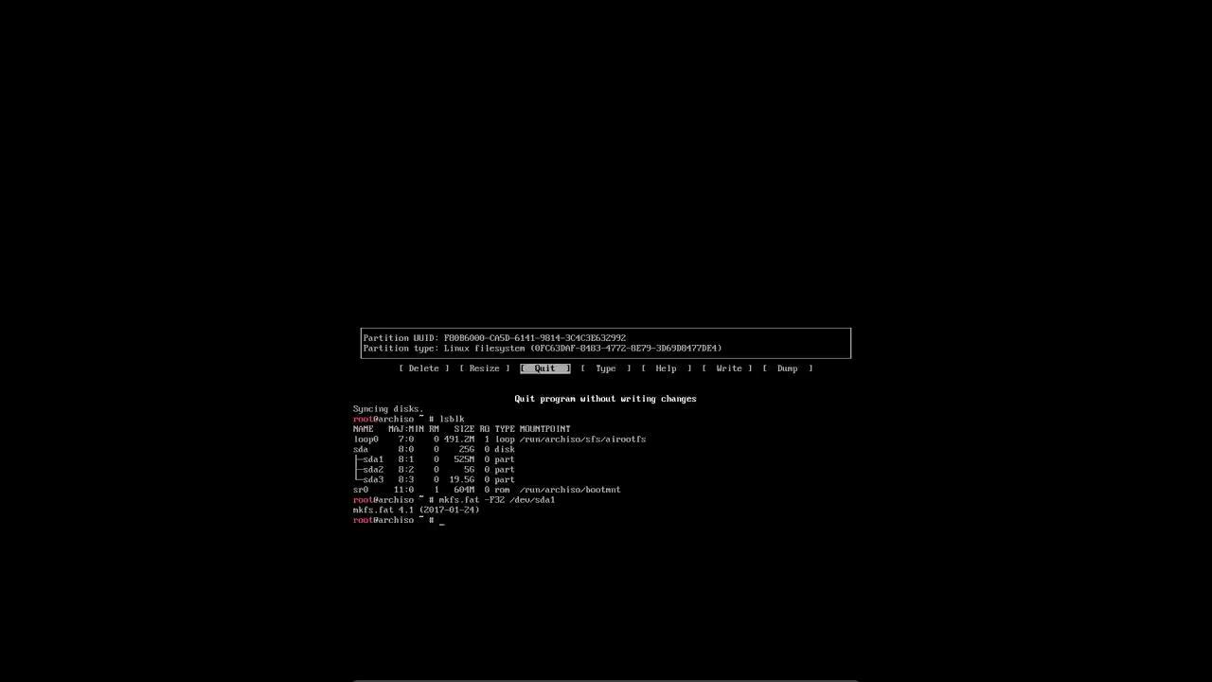
type("mkw")
type("wap")
type(" /dev")
type("/sda")
type("2")
key("Return")
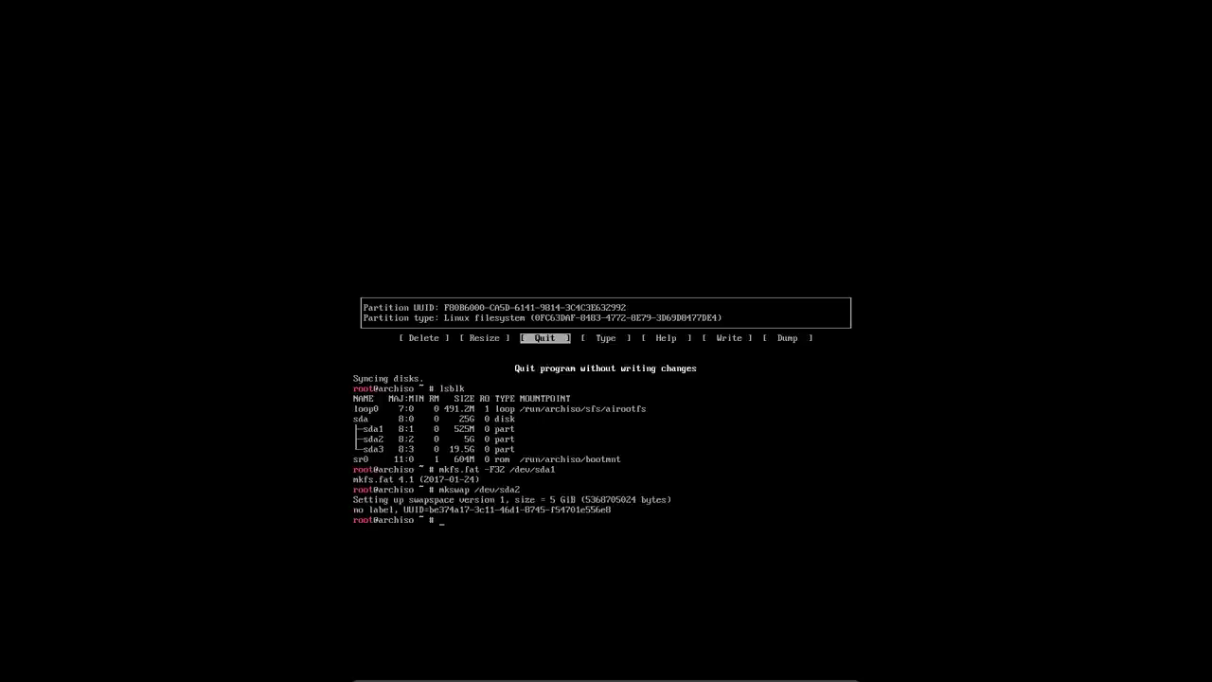
type("swapon /dev/sda2")
key("Return")
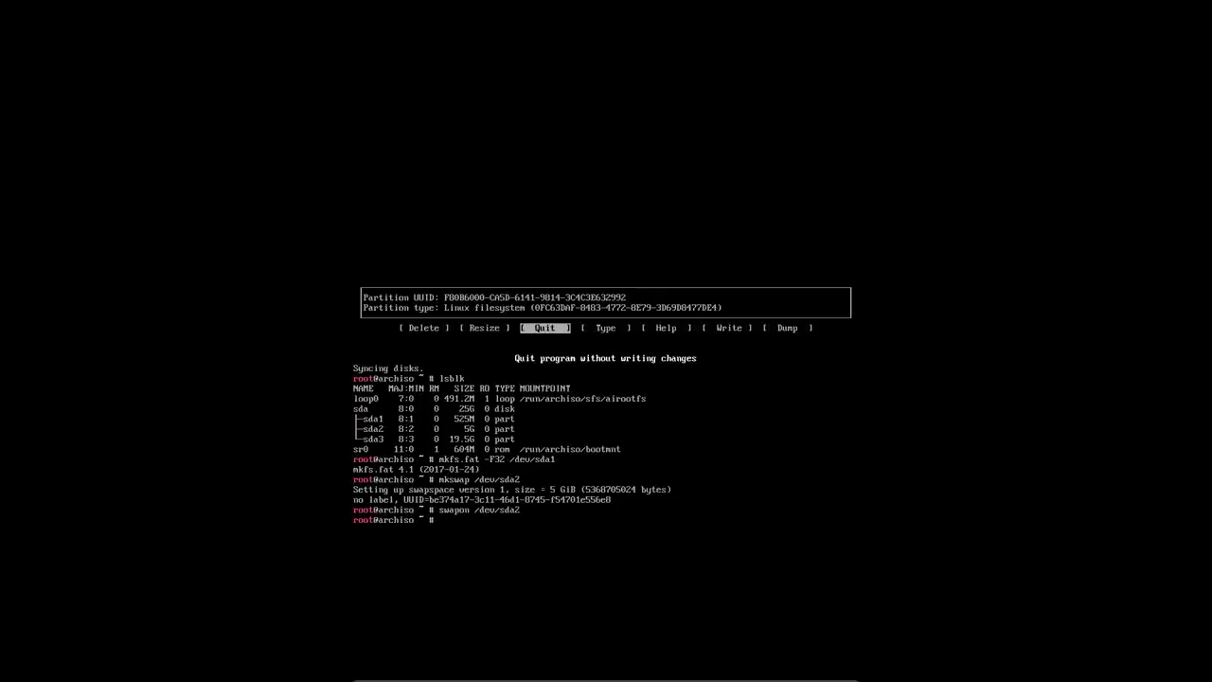
- Format /dev/sda3 as ext4 and list the partitions again with lsblk
type("mkfs.ext4 /d")
key("BackSpace")
key("BackSpace")
type("/")
type("DEV")
type("+")
key("BackSpace")
key("BackSpace")
key("BackSpace")
key("BackSpace")
type("dev/sda3")
key("Return")
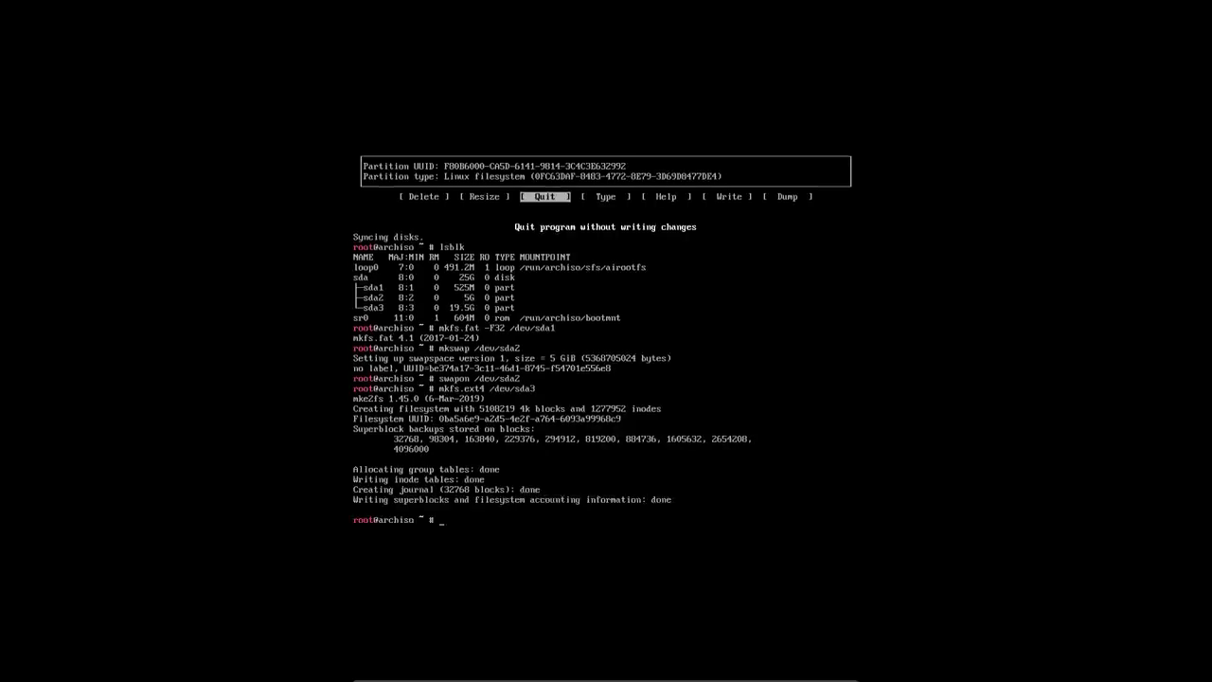
type("lsblk")
key("Return")
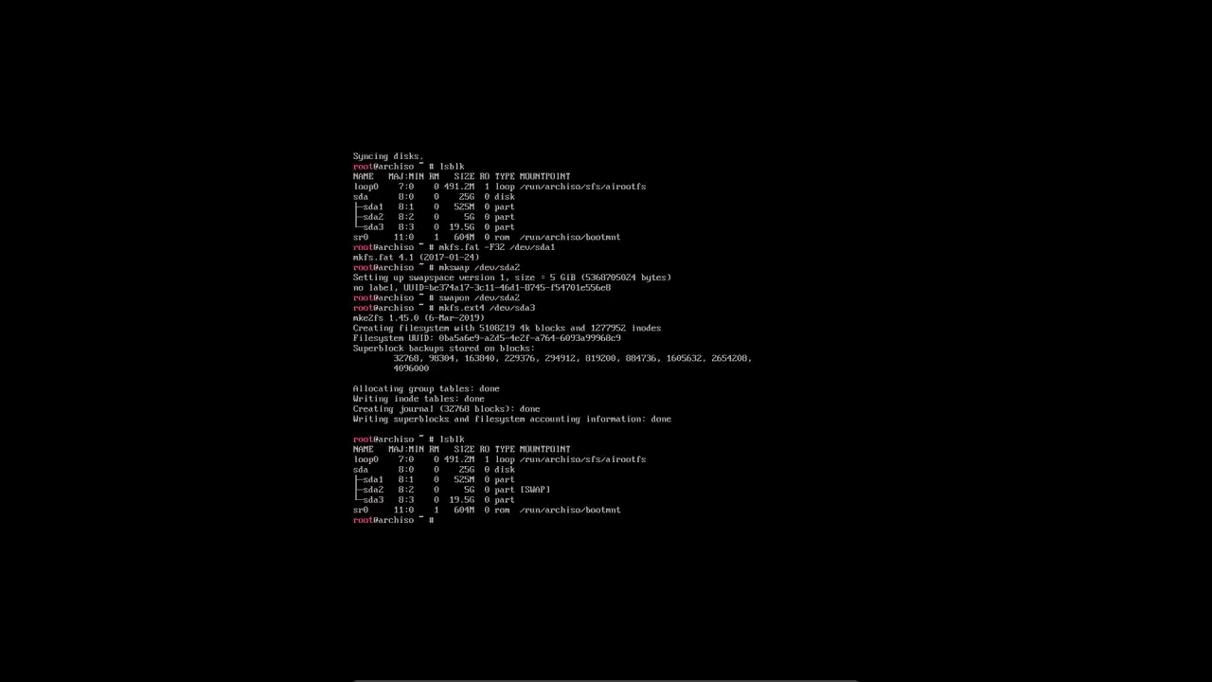
- Mount /dev/sda3 on /mnt, create /mnt/boot, and enter the mount command for /dev/sda1
type("mount /dev/sda3 /mnt")
key("Return")
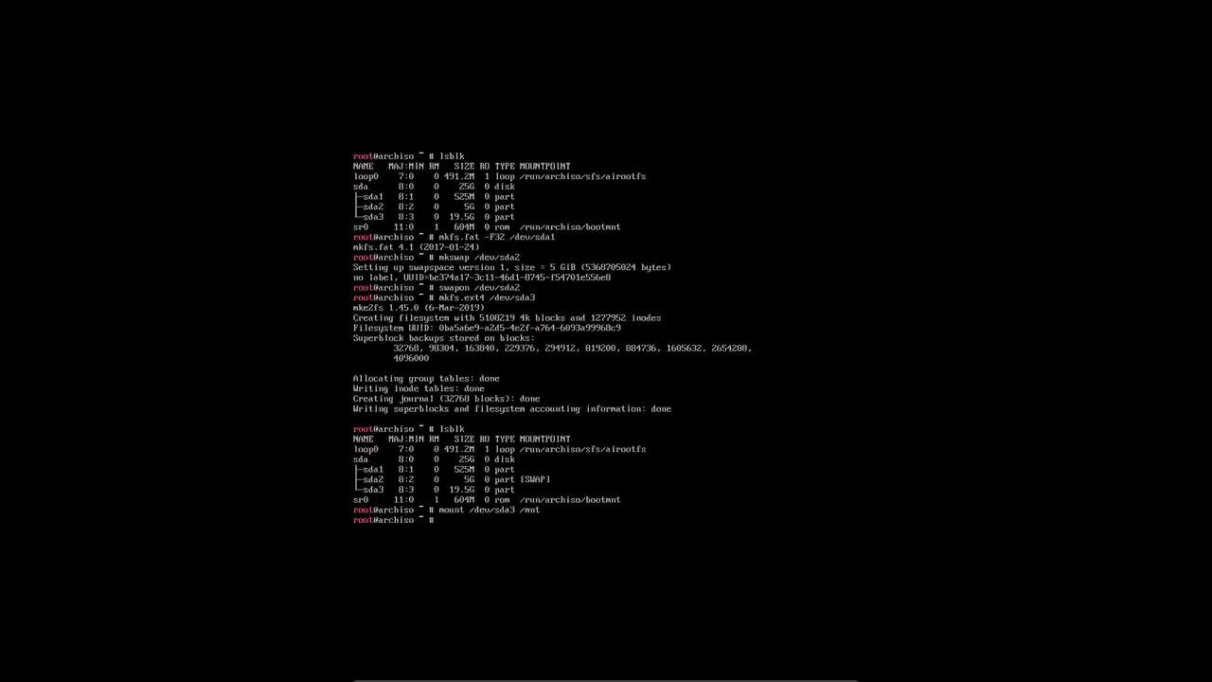
type("mkdir /mnt")
key("BackSpace")
key("BackSpace")
key("BackSpace")
type("mnt/boot")
key("Return")
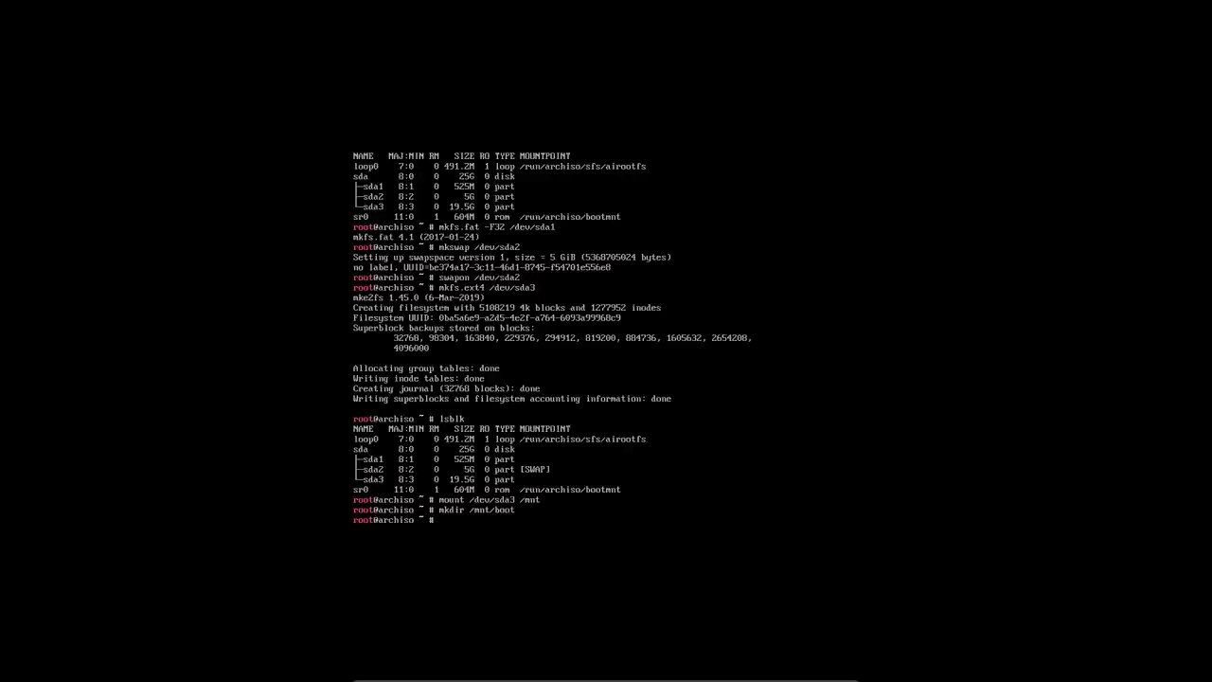
type("mount ")
type("/dev/sda")
type("1")
type(" /mo")
type("t/boot")
- Mount /dev/sda1 on /mnt/boot, review the guide's mirrors section, and move the browser aside
key("Return")
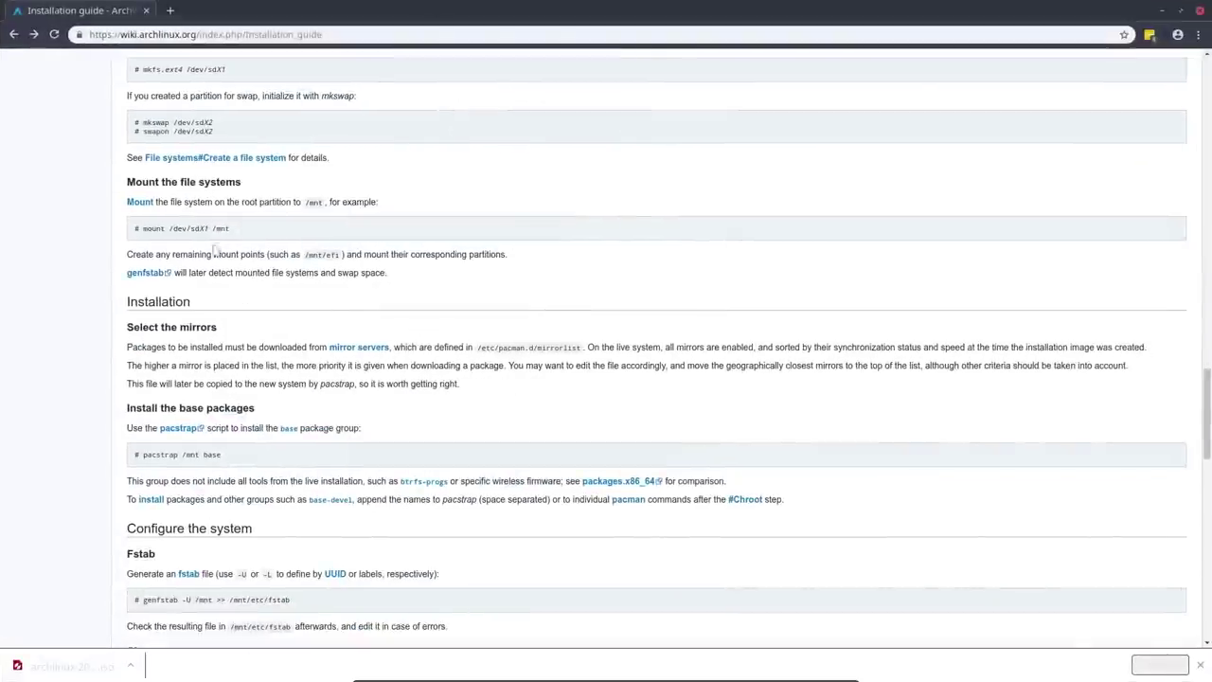
scroll(166, 128, "up", 2)
scroll(166, 144, "up", 1)
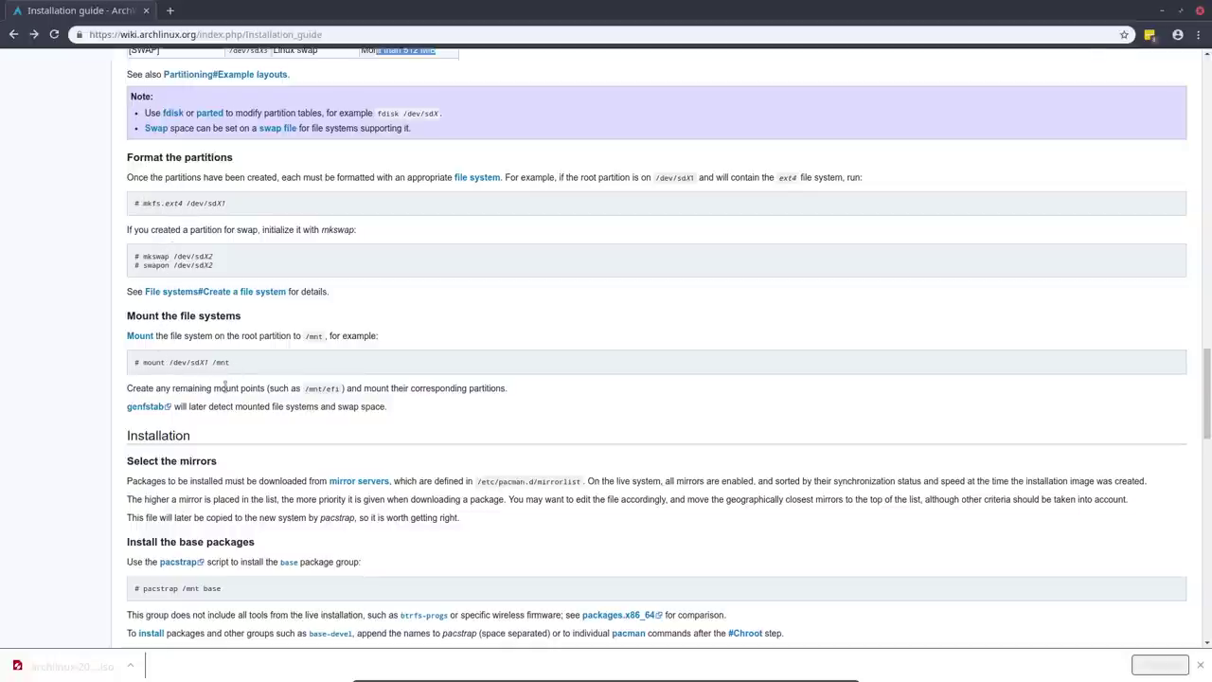
scroll(144, 409, "down", 2)
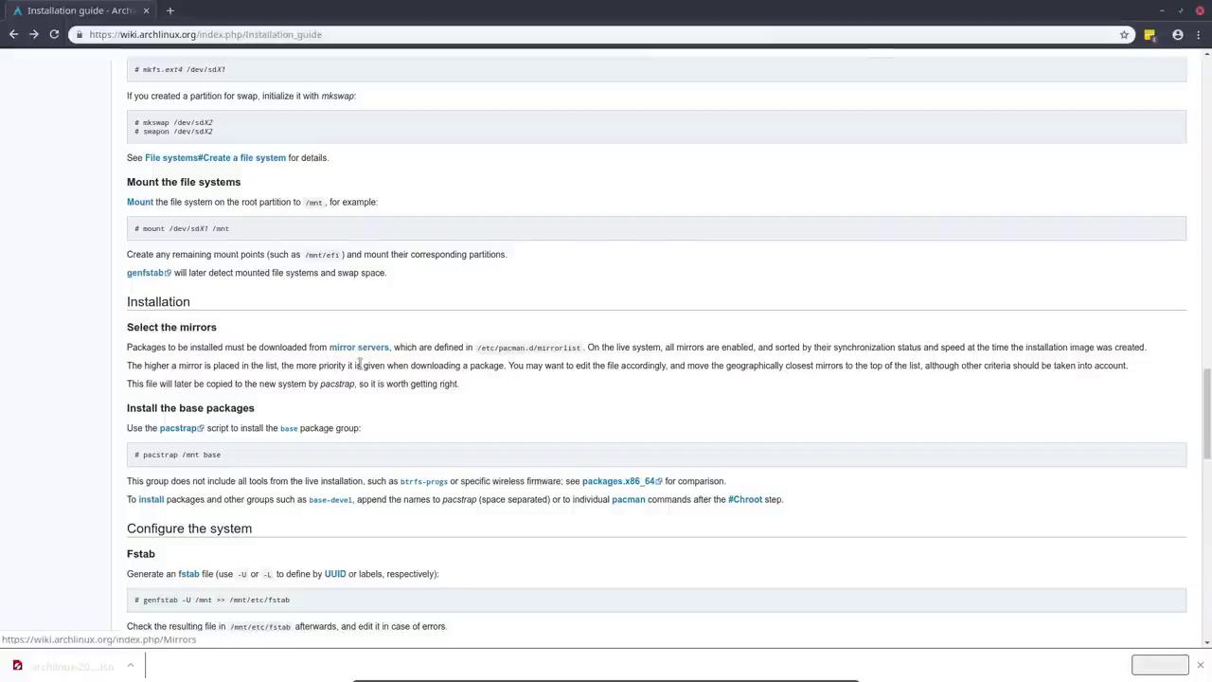
scroll(234, 407, "down", 2)
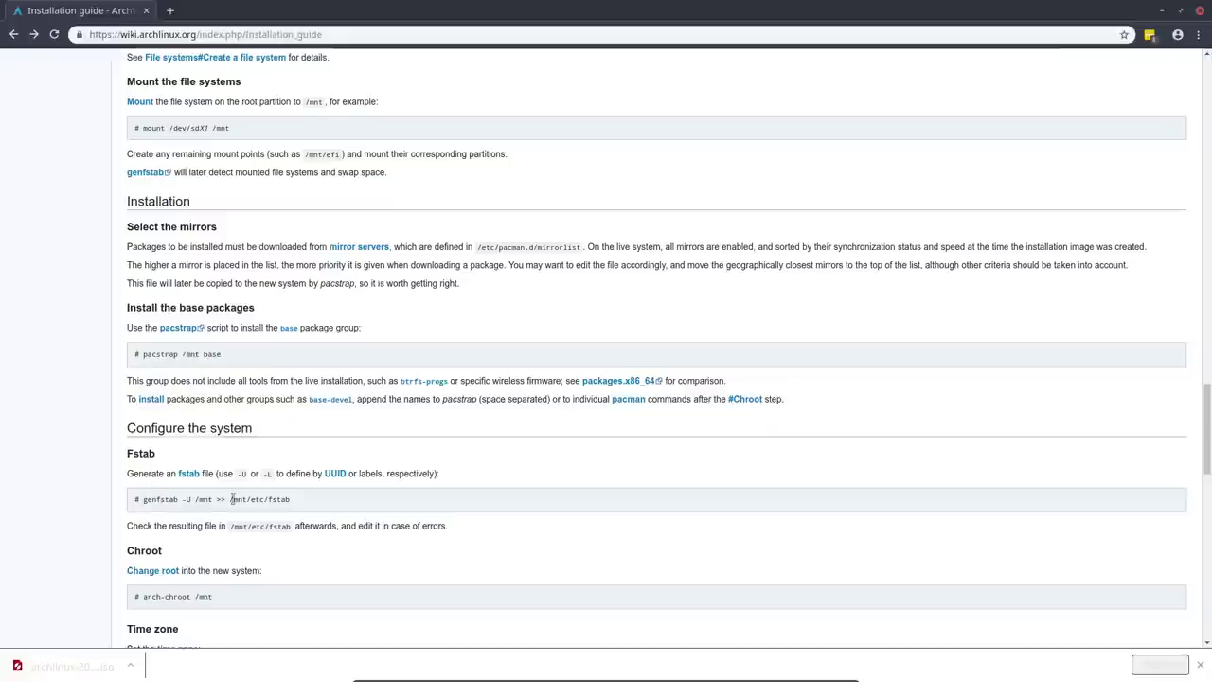
left_click_drag(635, 10, 2, 256)
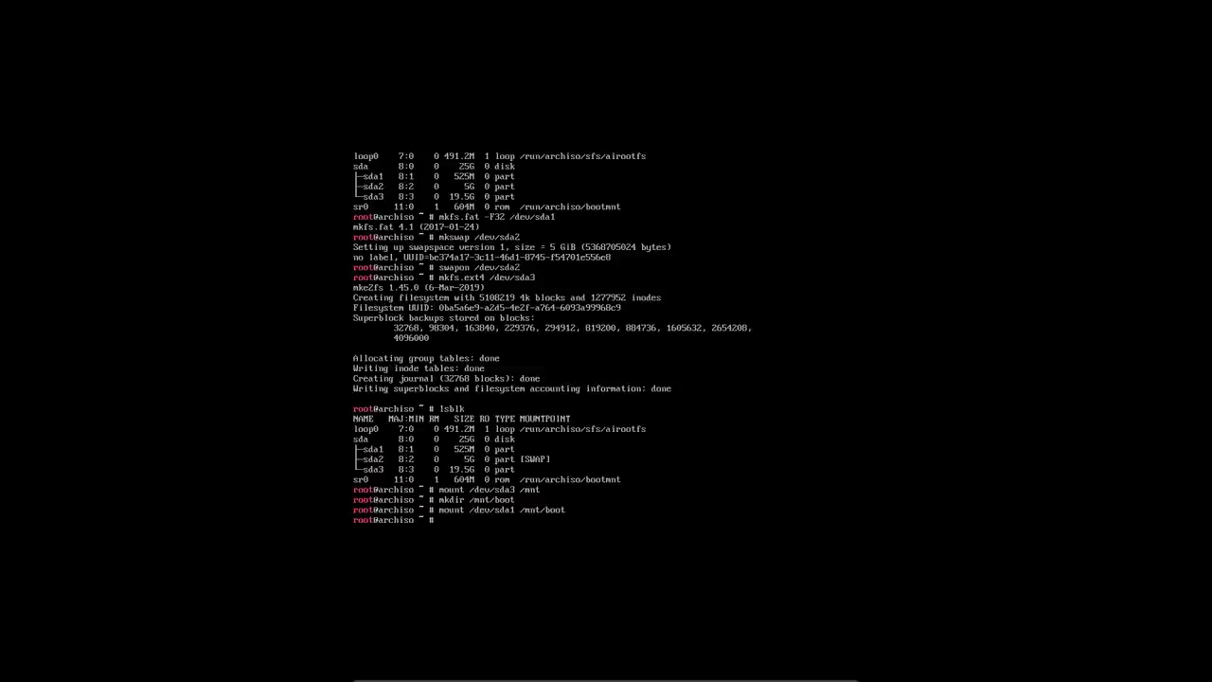
- Open /etc/pacman.d/mirrorlist in nano
type("nnano /erc")
key("BackSpace")
key("BackSpace")
type("tc/pacmand")
key("BackSpace")
type(".d/mirrorlist")
key("Return")
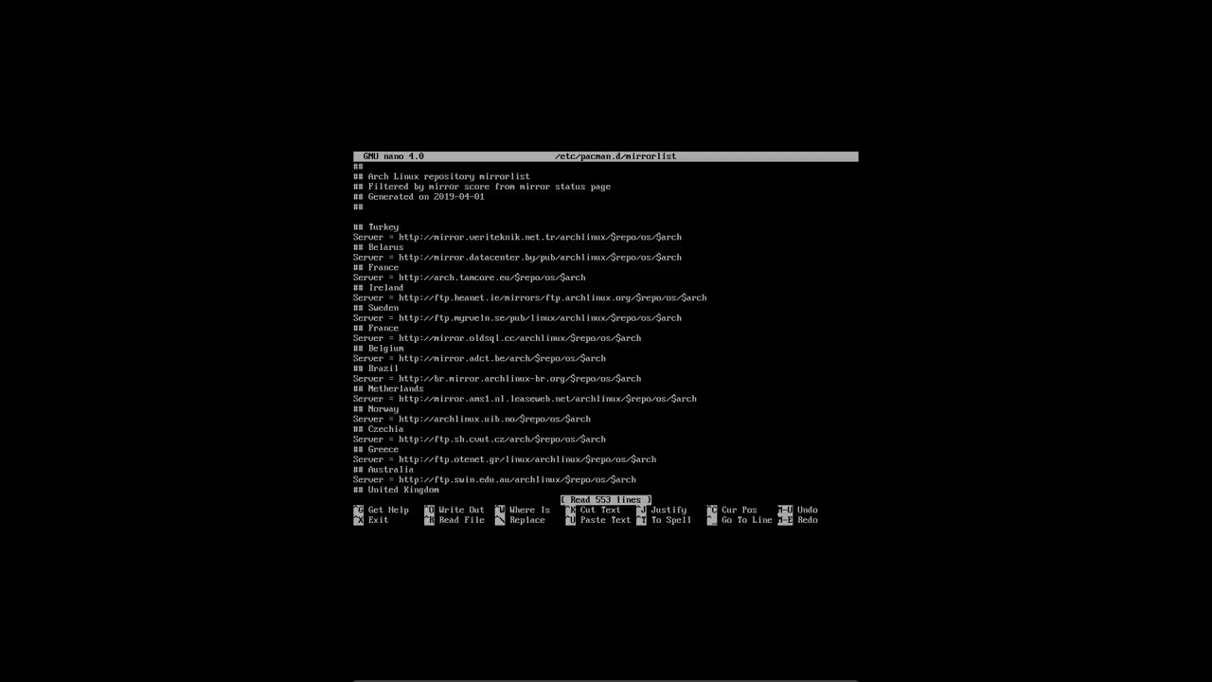
- Comment out the Turkey, Belarus, France, Ireland and Sweden mirrors and save the mirrorlist
key("Down")
key("Down")
key("Down")
key("Down")
key("Down")
key("Down")
key("Down")
type("#")
key("Down")
key("Down")
type("#")
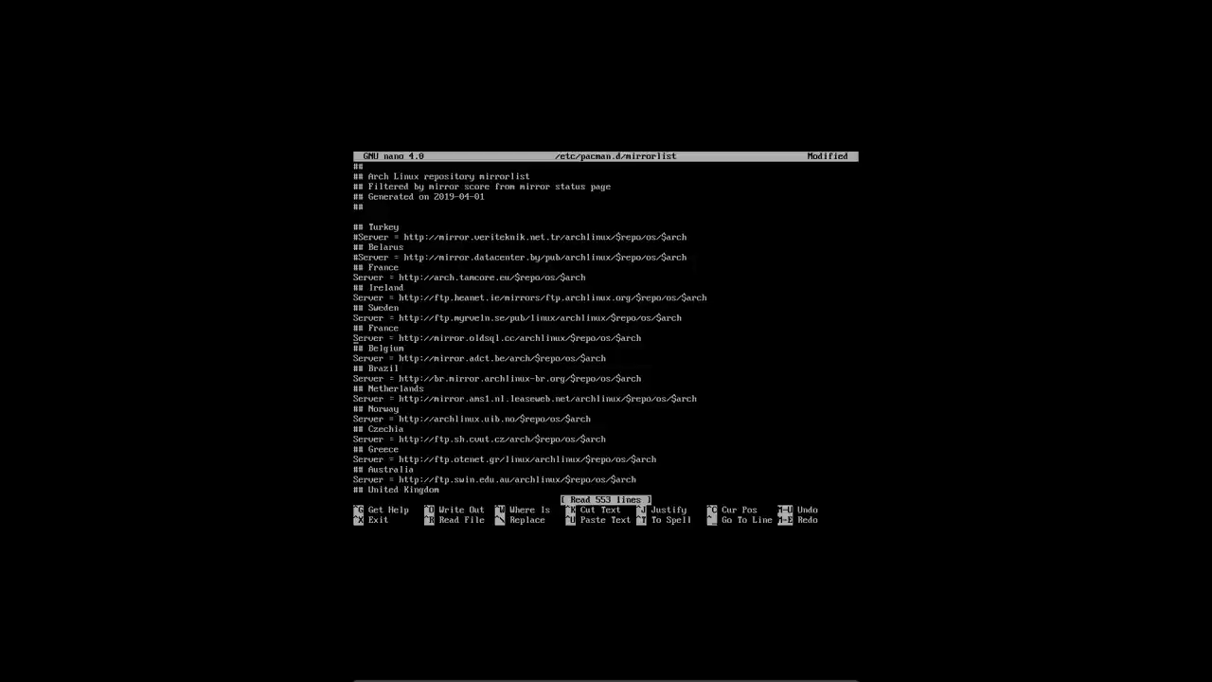
type("#")
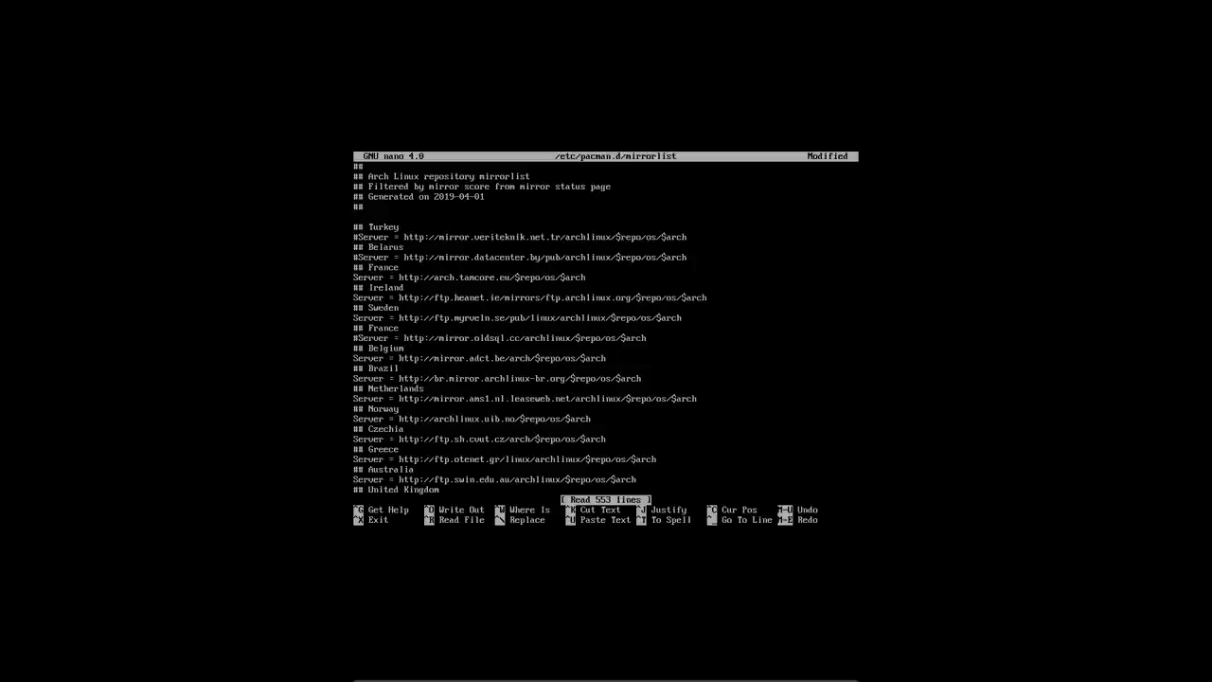
type("#")
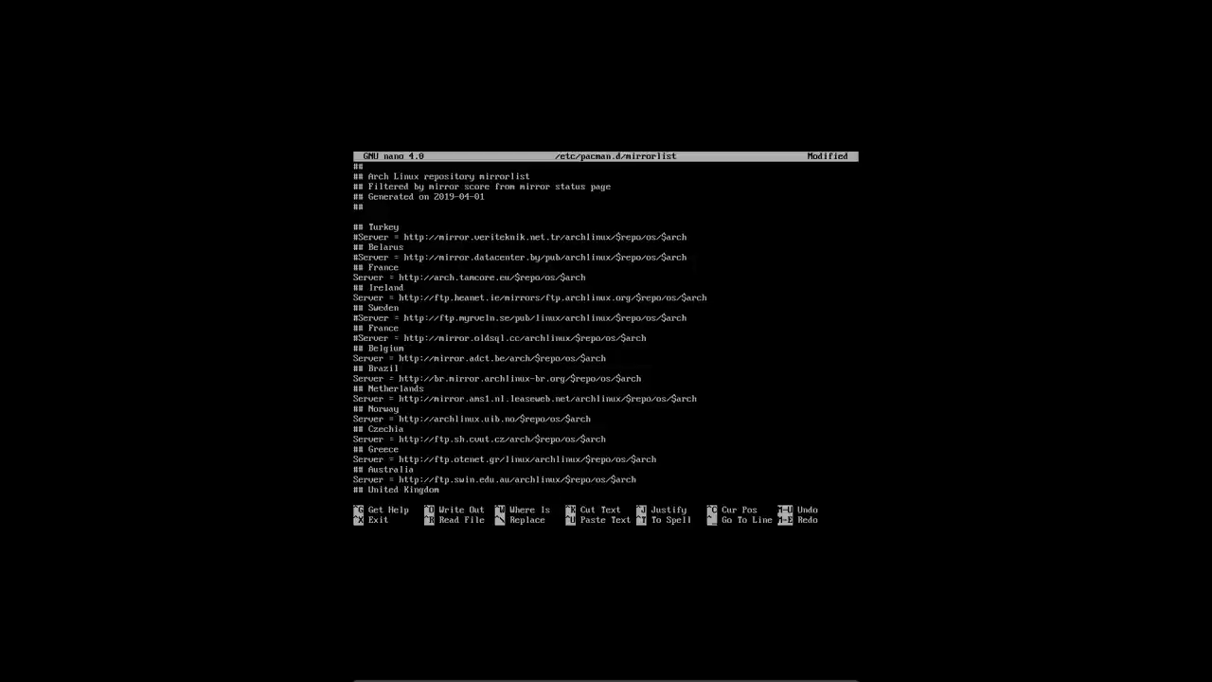
type("#")
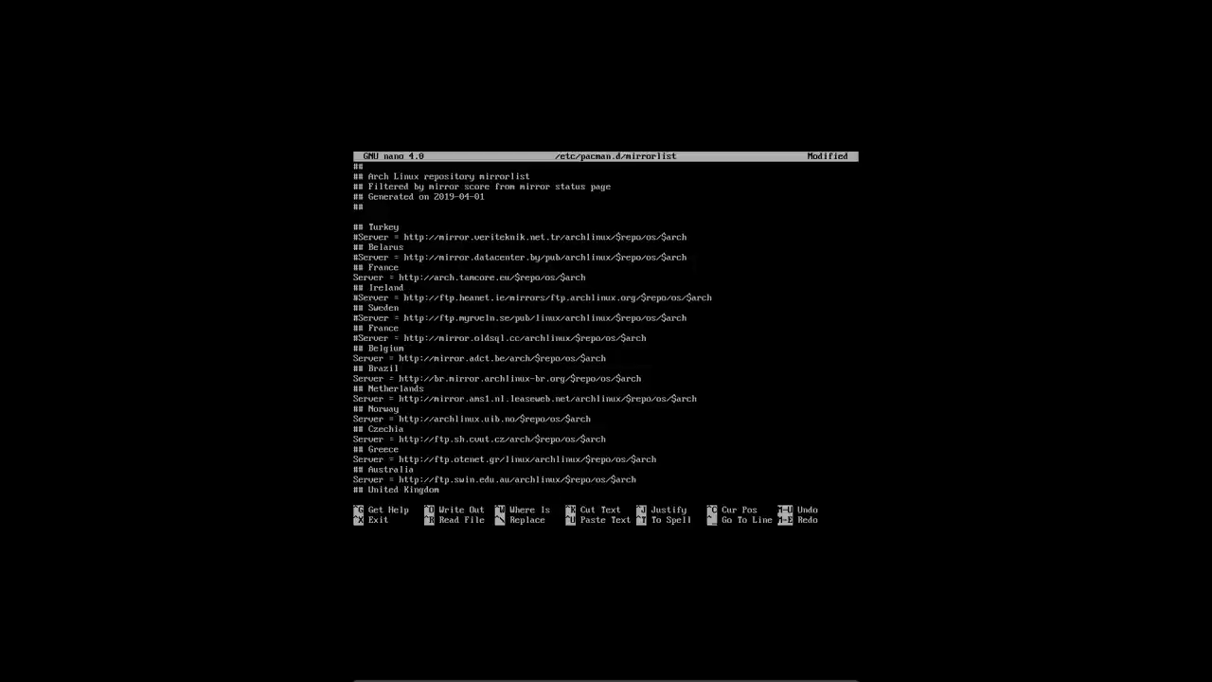
type("#")
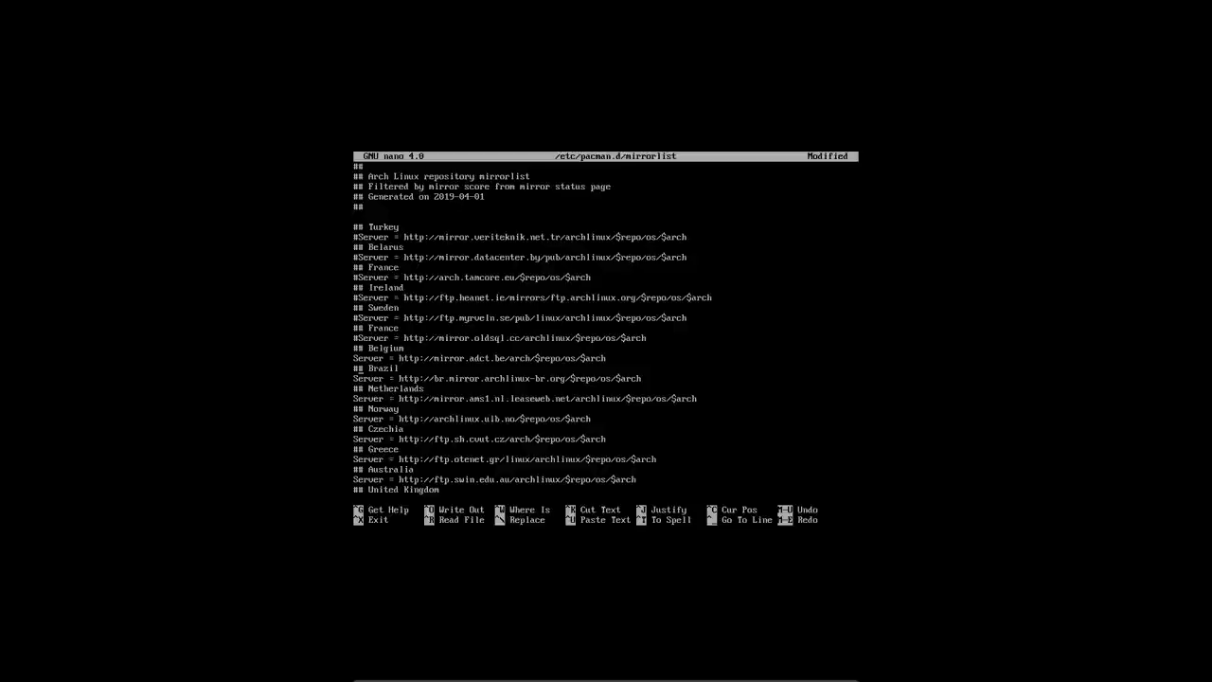
key("ctrl+x")
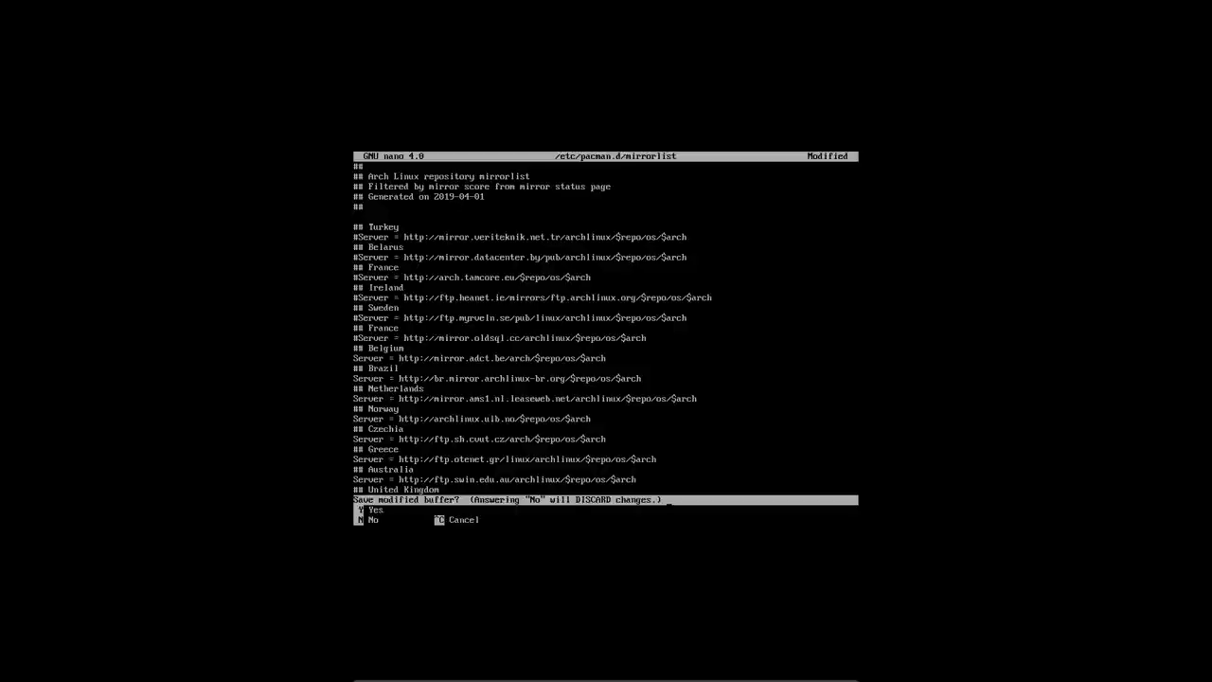
key("y")
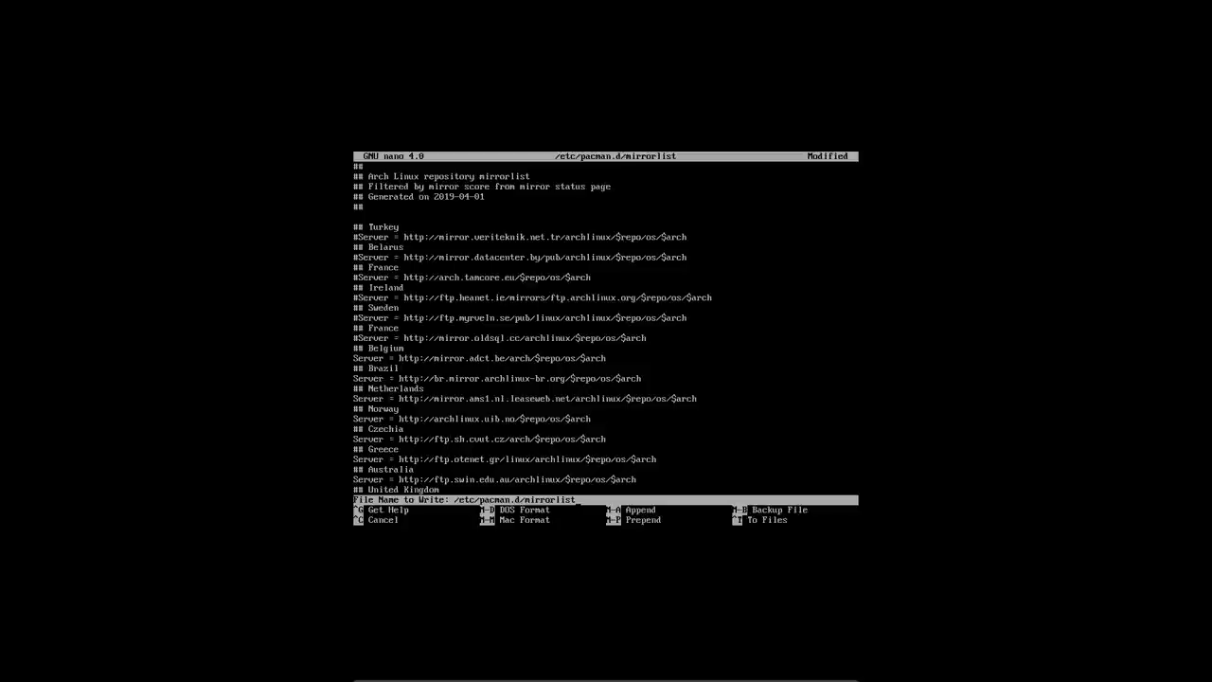
key("Return")
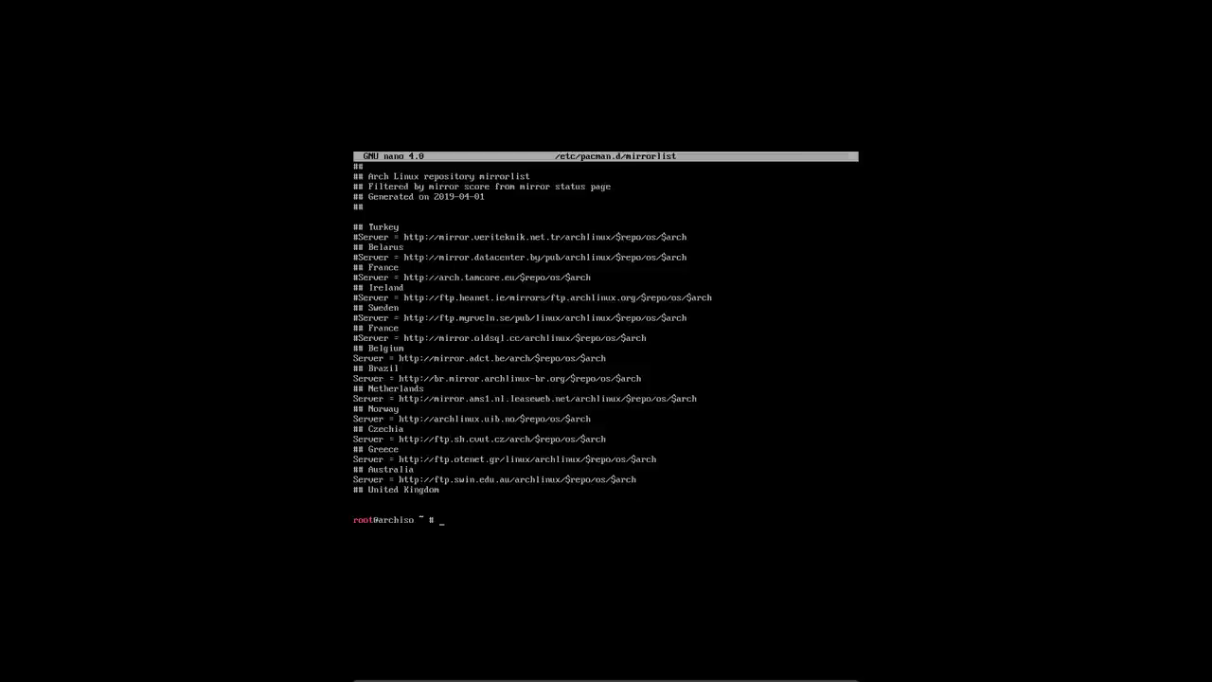
key("Up")
- Reopen the mirrorlist, close it unchanged, and begin typing pacstrap /mnt
key("Return")
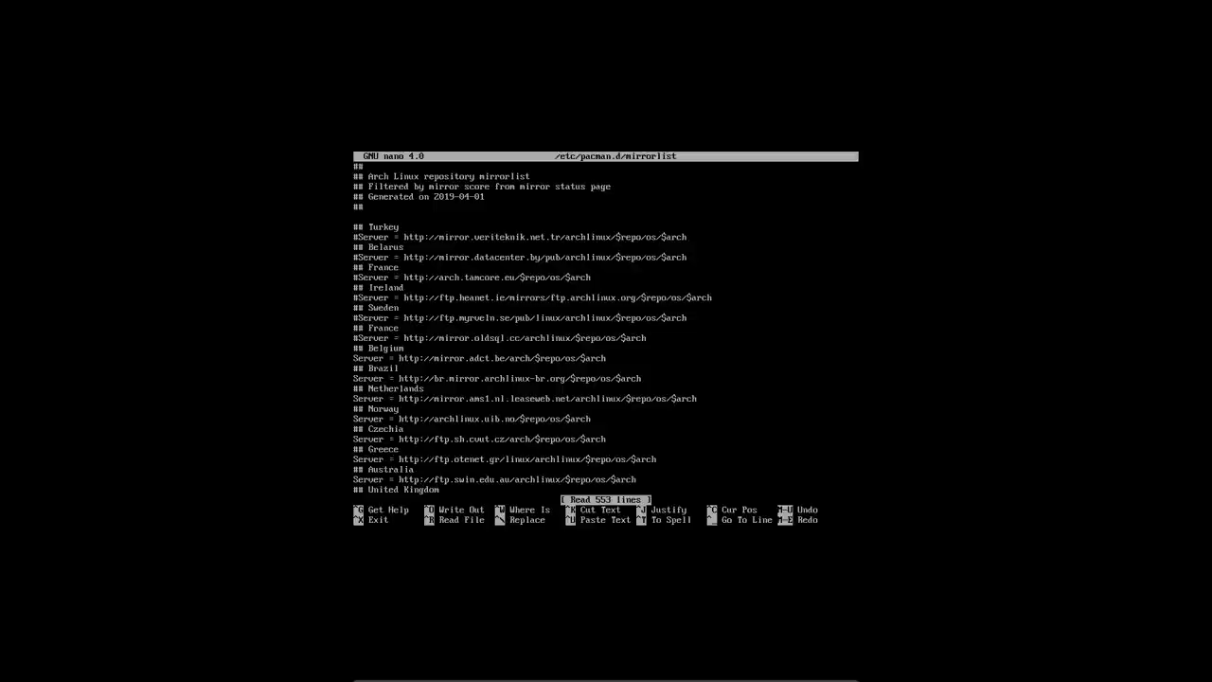
key("ctrl+x")
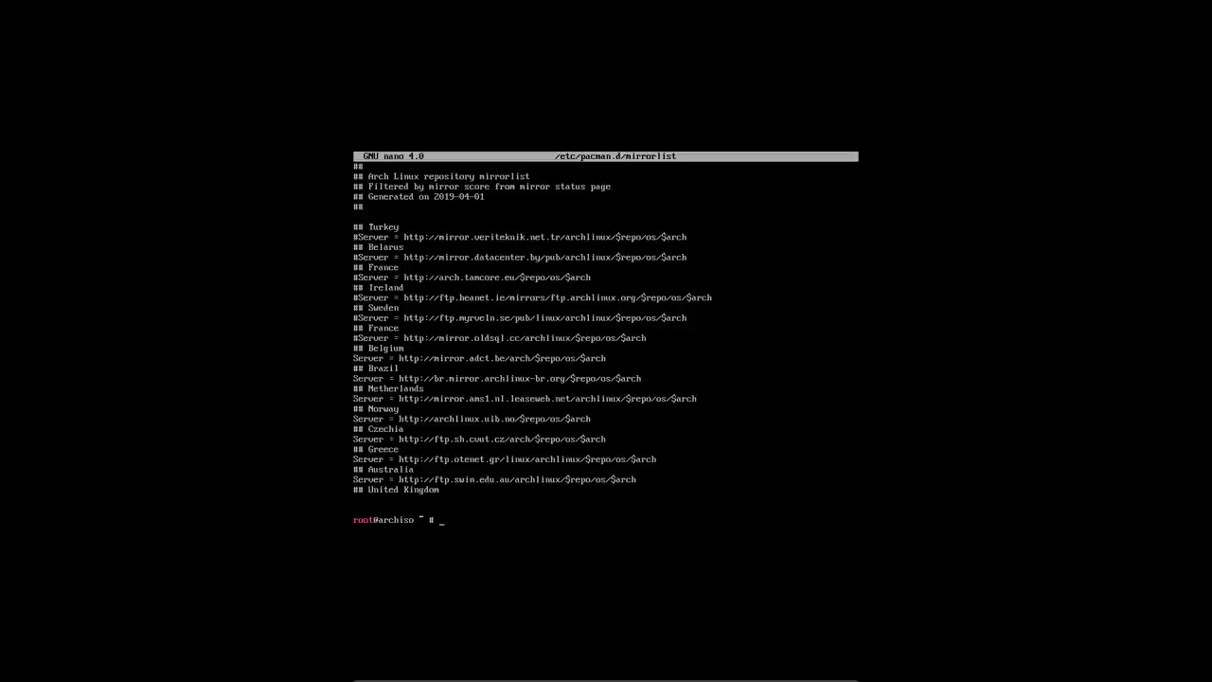
type("pacstrap /mnt")
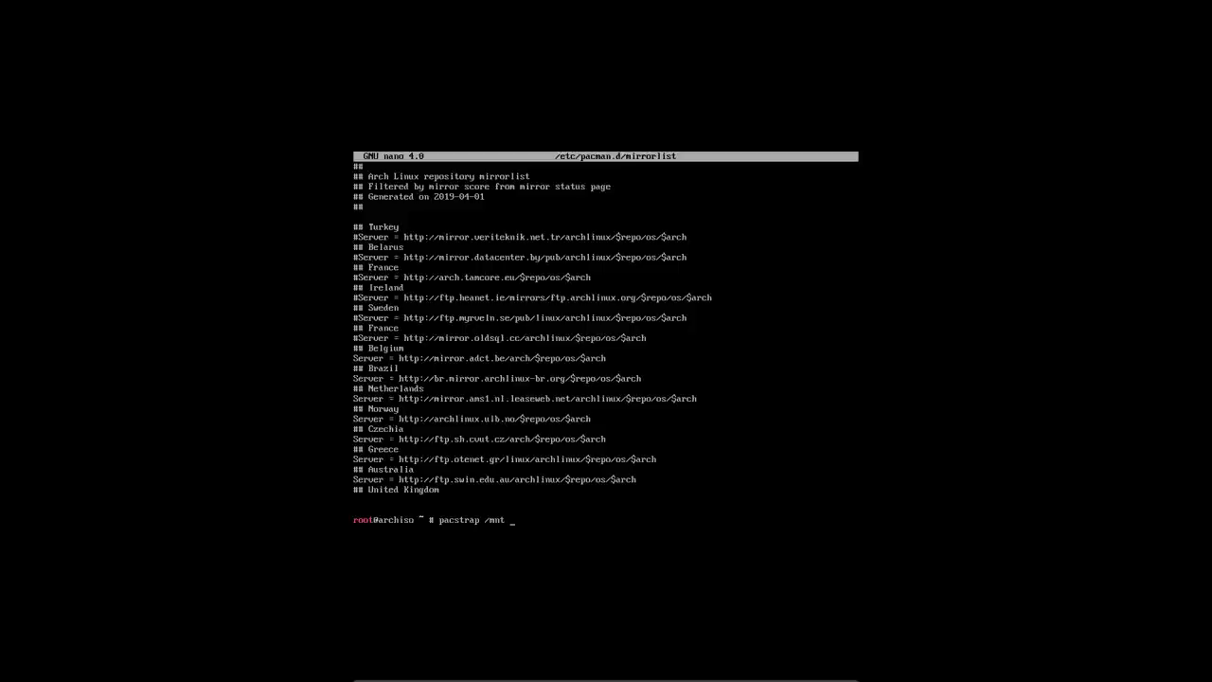
- Install base and base-devel into /mnt, then enter genfstab -U /mnt >> /mnt/etc/fstab
type("base-devel")
key("Return")
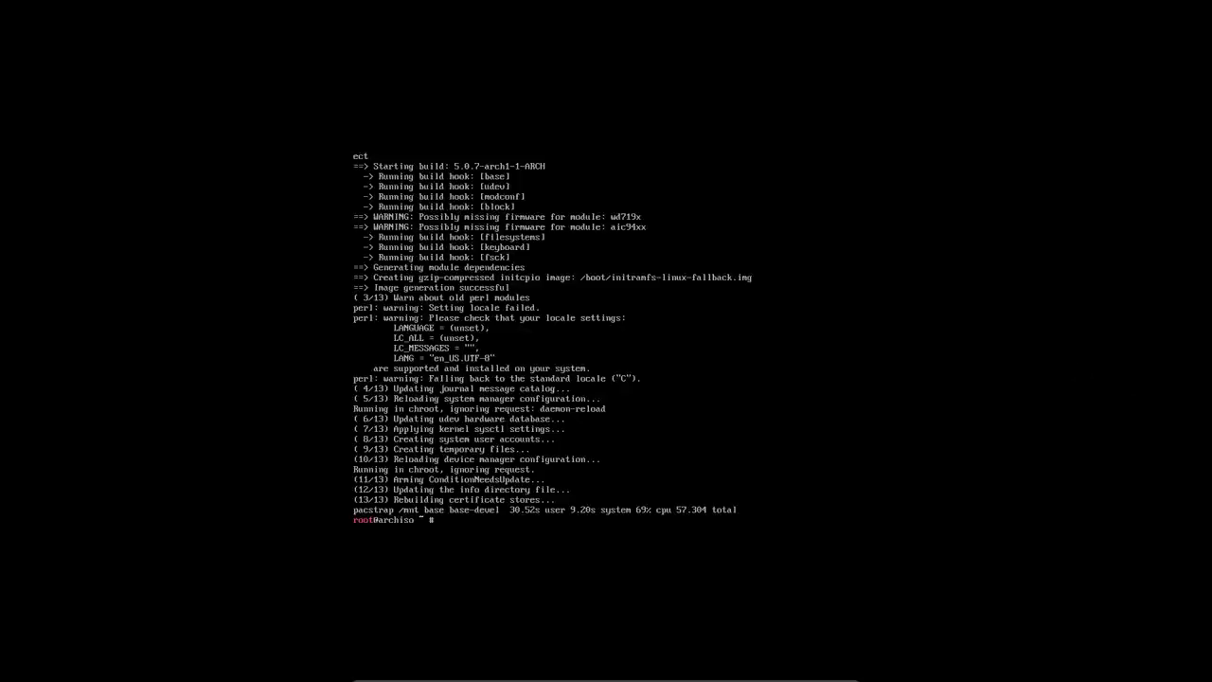
type("genfstab -U /mnt >> /mnt/etc/fstab")
- Generate /mnt/etc/fstab and open it in nano to check the root, boot and swap entries
key("Return")
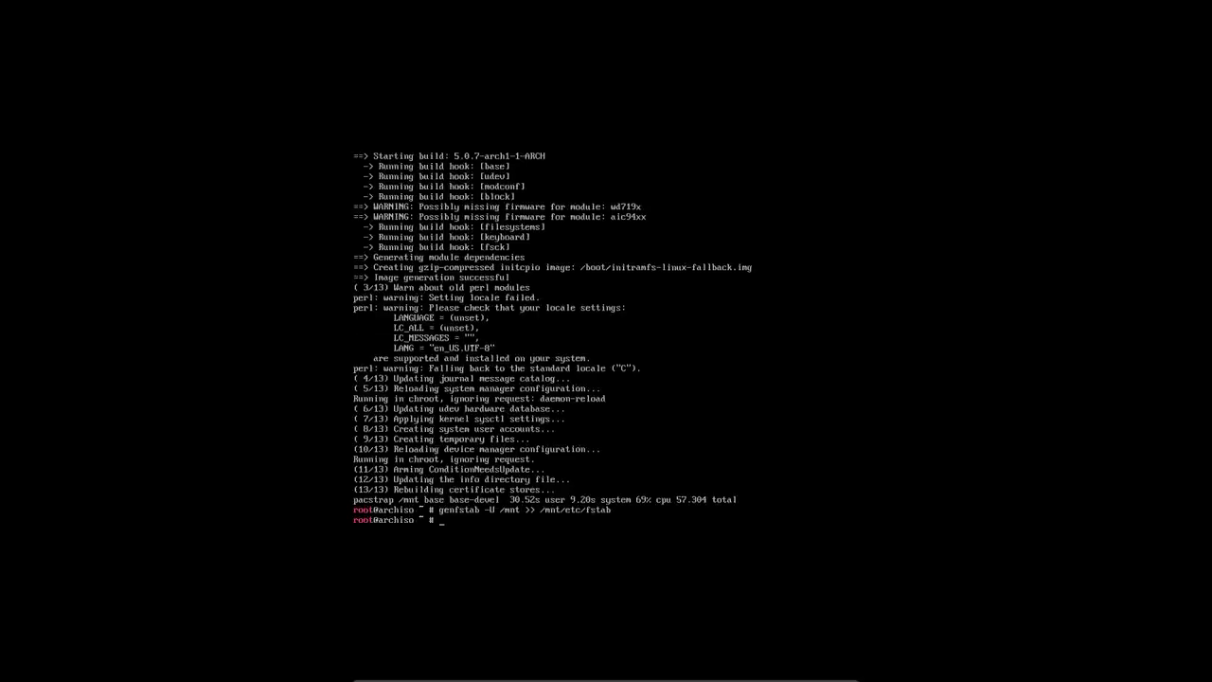
type("nano /mnt /etc/")
key("BackSpace")
key("BackSpace")
key("BackSpace")
key("BackSpace")
key("BackSpace")
type("/etc/fstab")
key("Return")
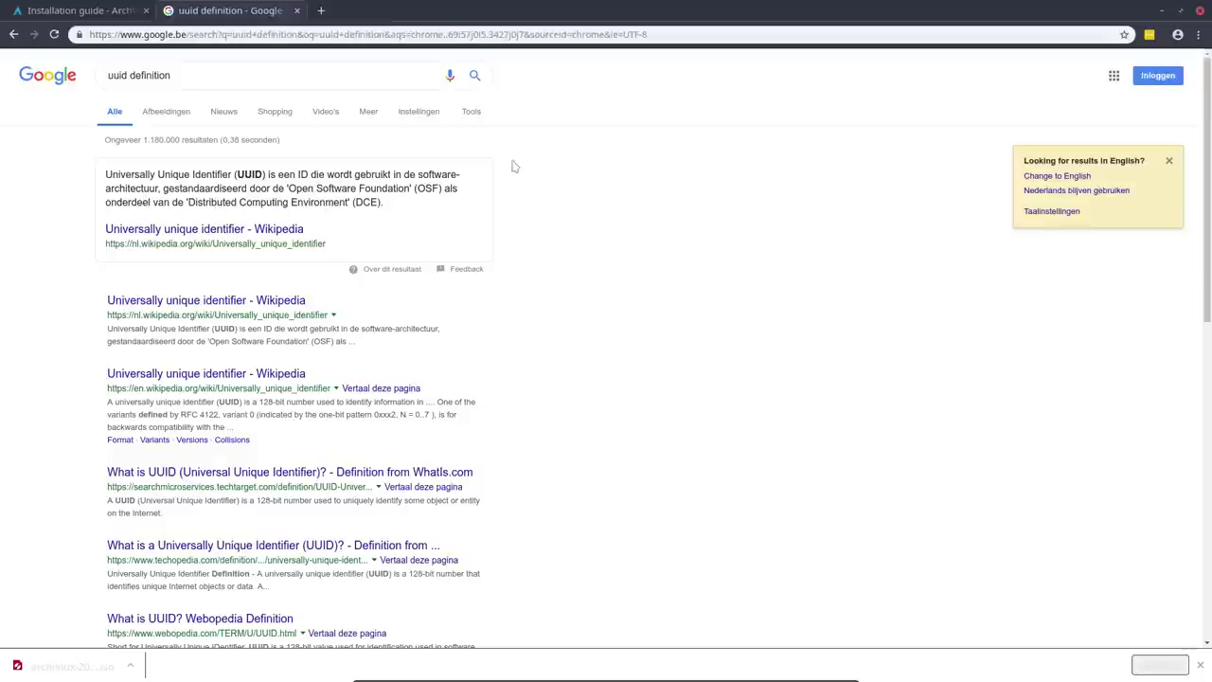
left_click(85, 11)
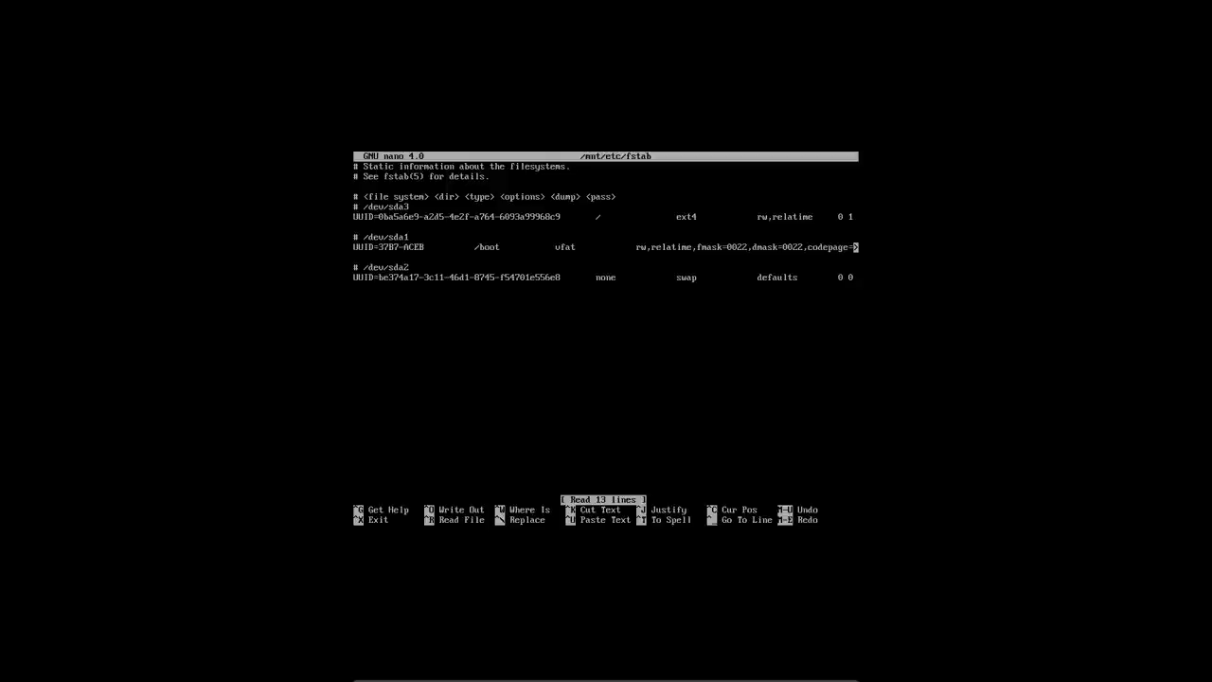
- Close the fstab file and run arch-chroot /mnt to enter the new system
key("ctrl+x")
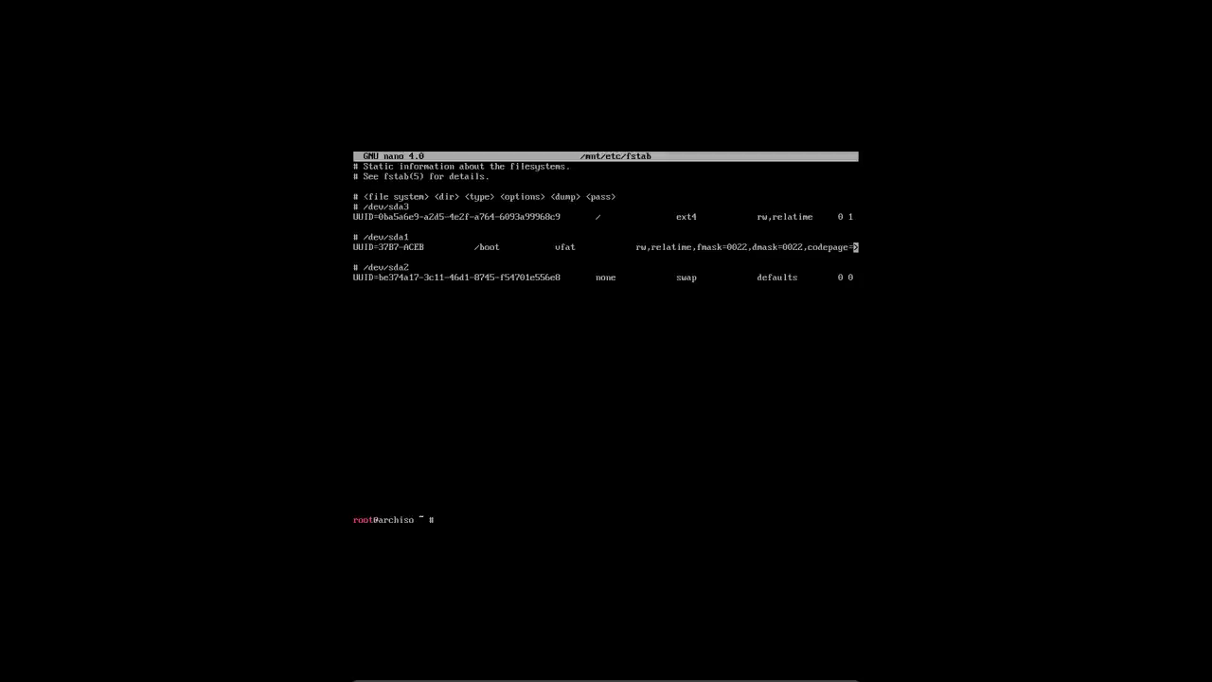
type("arch-chroot")
type("/mnt")
key("Return")
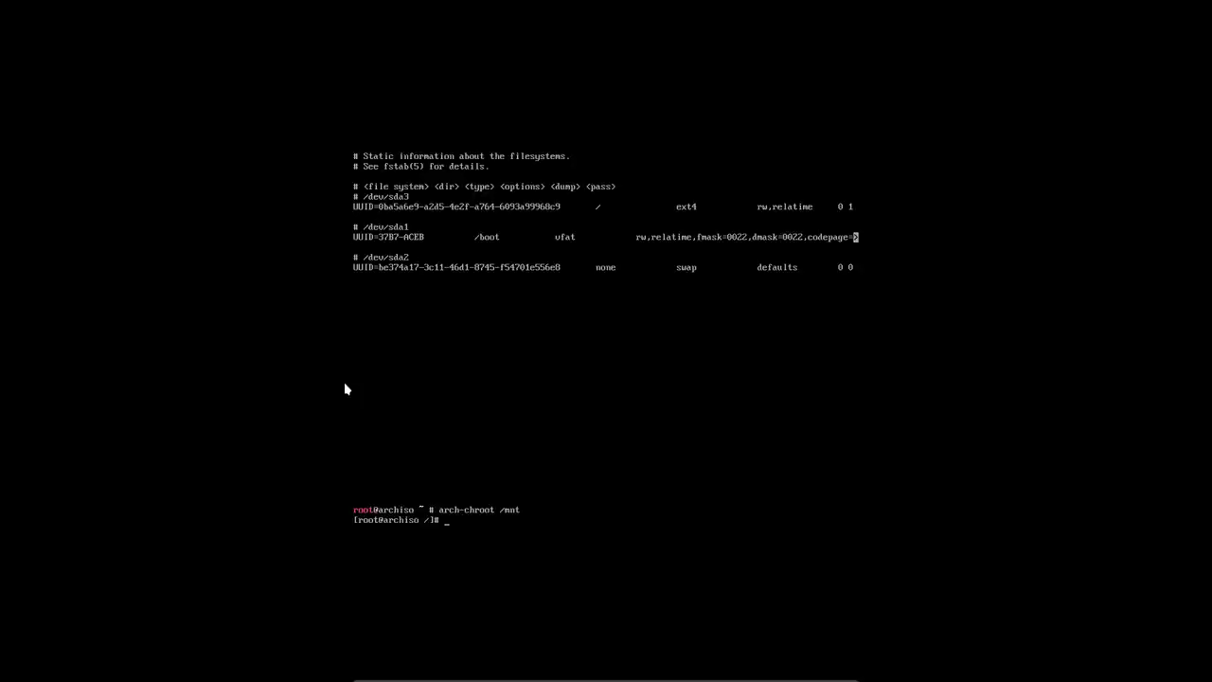
- Run ls to list the chroot's root directories (bin, boot, etc, home, usr, var)
type("ls")
key("Return")
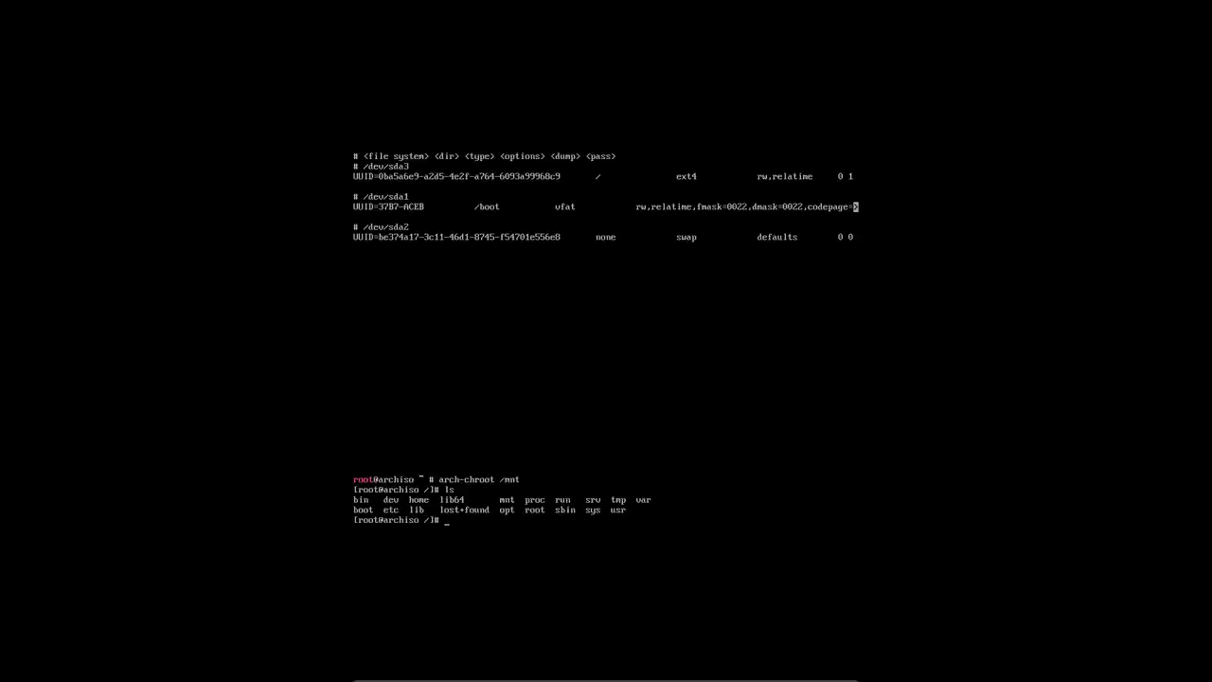
- Symlink /etc/localtime to /usr/share/zoneinfo/Europe/Brussels, then start typing the hwclock command
type("ln -sf /usr/sh")
key("Tab")
type("zoneinfo")
key("Tab")
key("Tab")
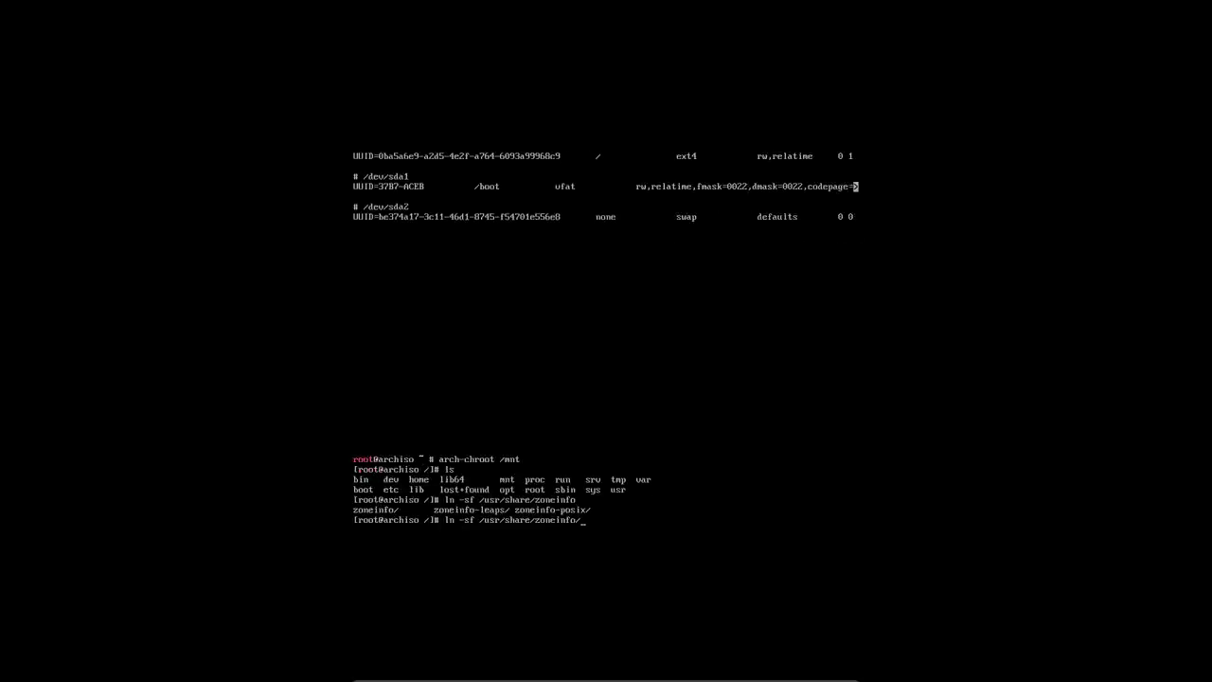
type("/")
key("Tab")
key("Tab")
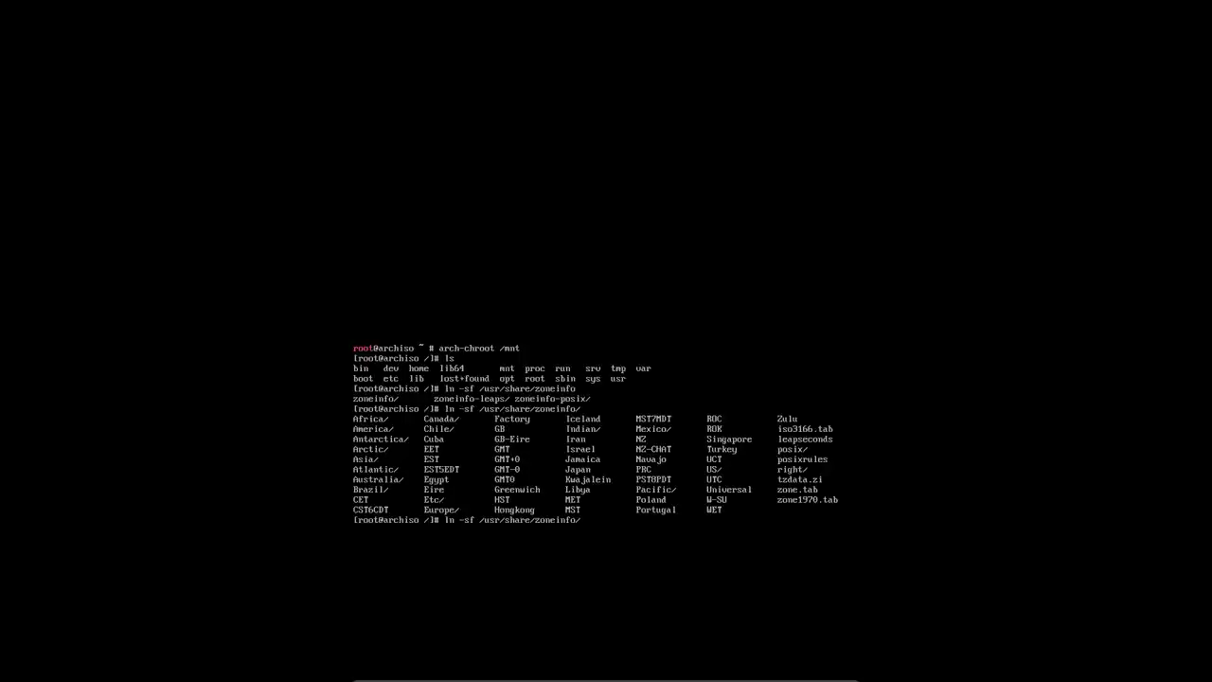
type("Eu")
key("Tab")
type("Brus")
key("Tab")
type("/etc/localtime")
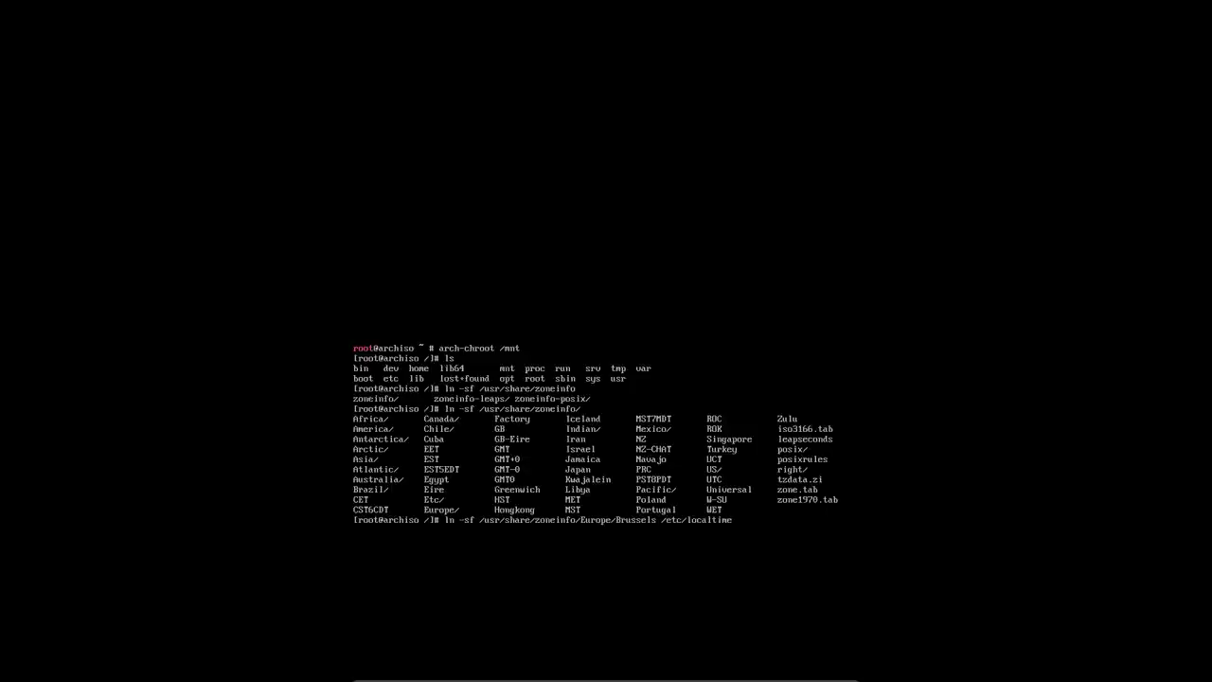
key("Return")
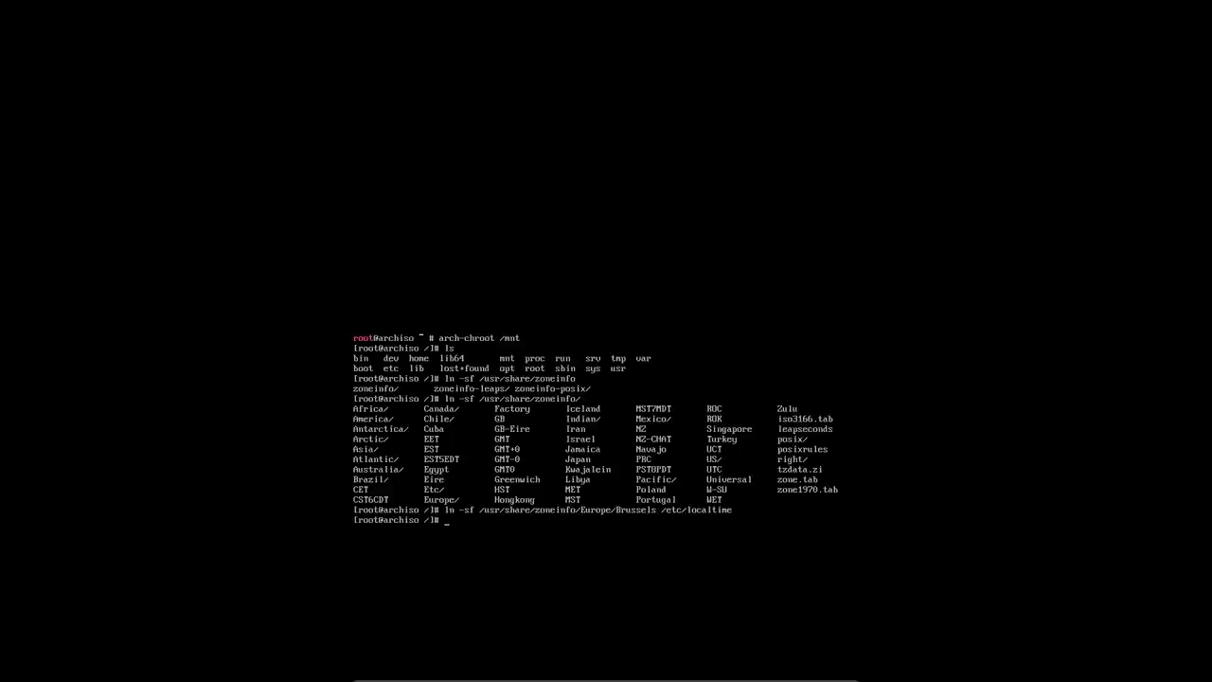
type("hwclock --systohc")
- Sync the hardware clock with hwclock --systohc and open /etc/locale.gen in nano
key("Return")
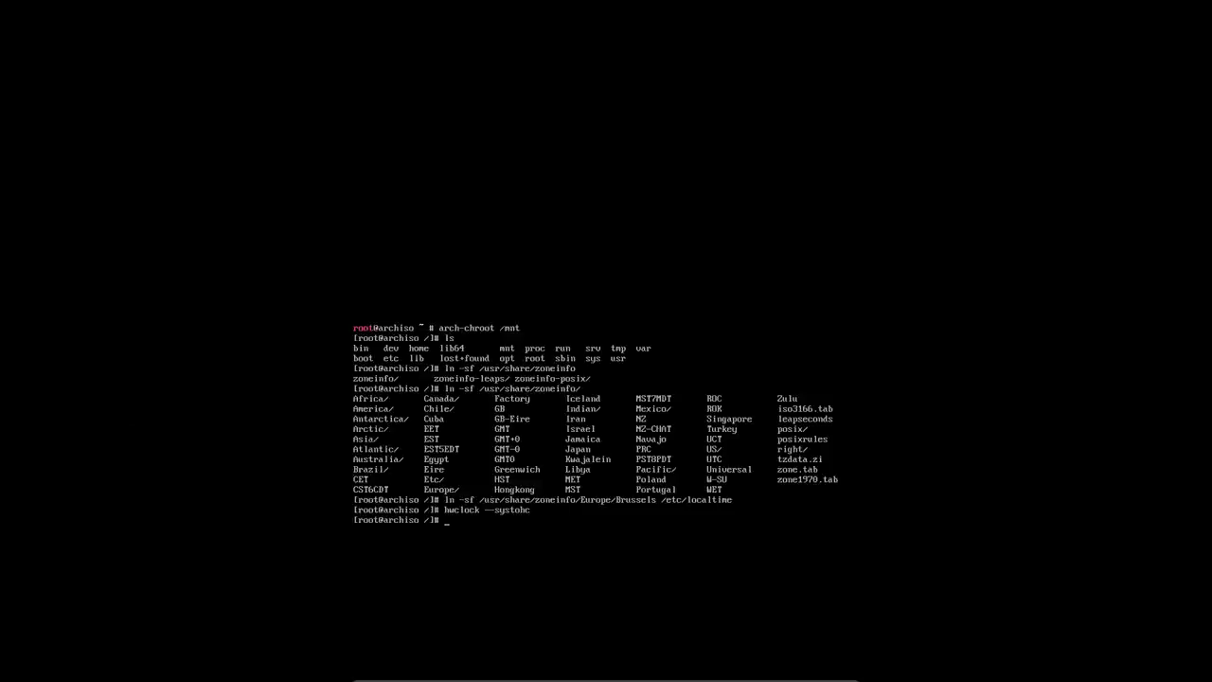
type("nano /etc/locale.gen")
key("Return")
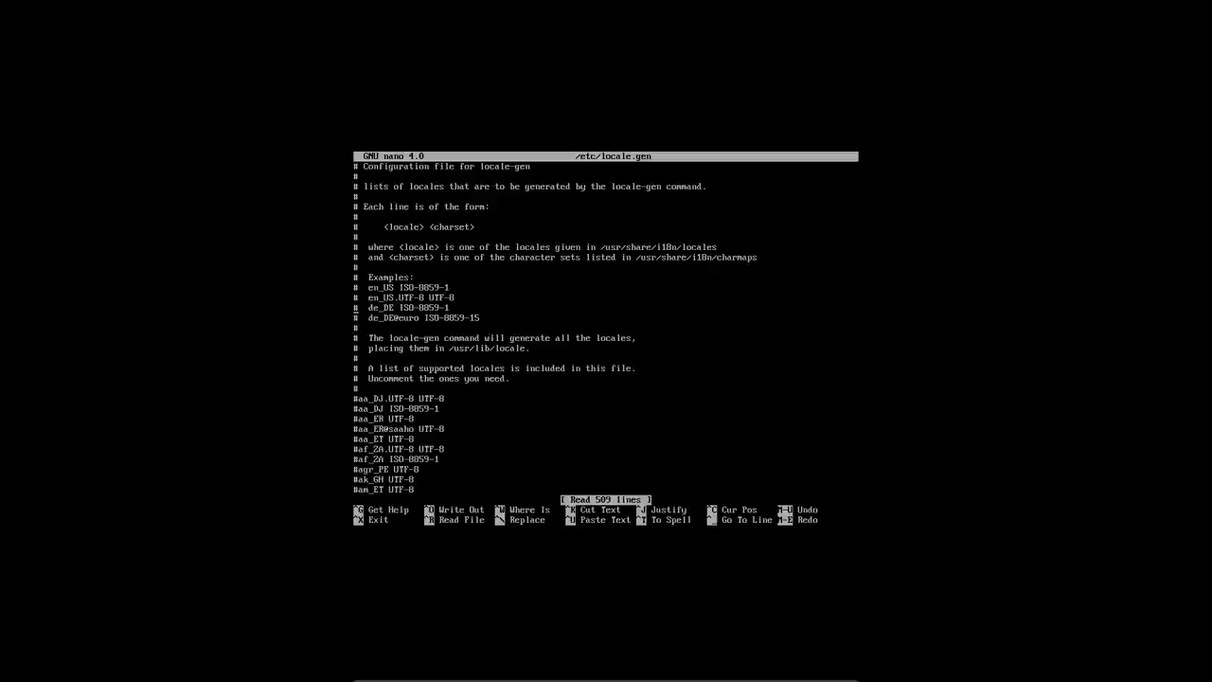
- Uncomment the en_US.UTF-8 UTF-8 line in /etc/locale.gen and save the file
key("Down")
key("Down")
key("Down")
key("Down")
key("Down")
key("Down")
key("Down")
key("Down")
key("Down")
key("Down")
key("Down")
key("Down")
key("Down")
key("Down")
key("Down")
key("Down")
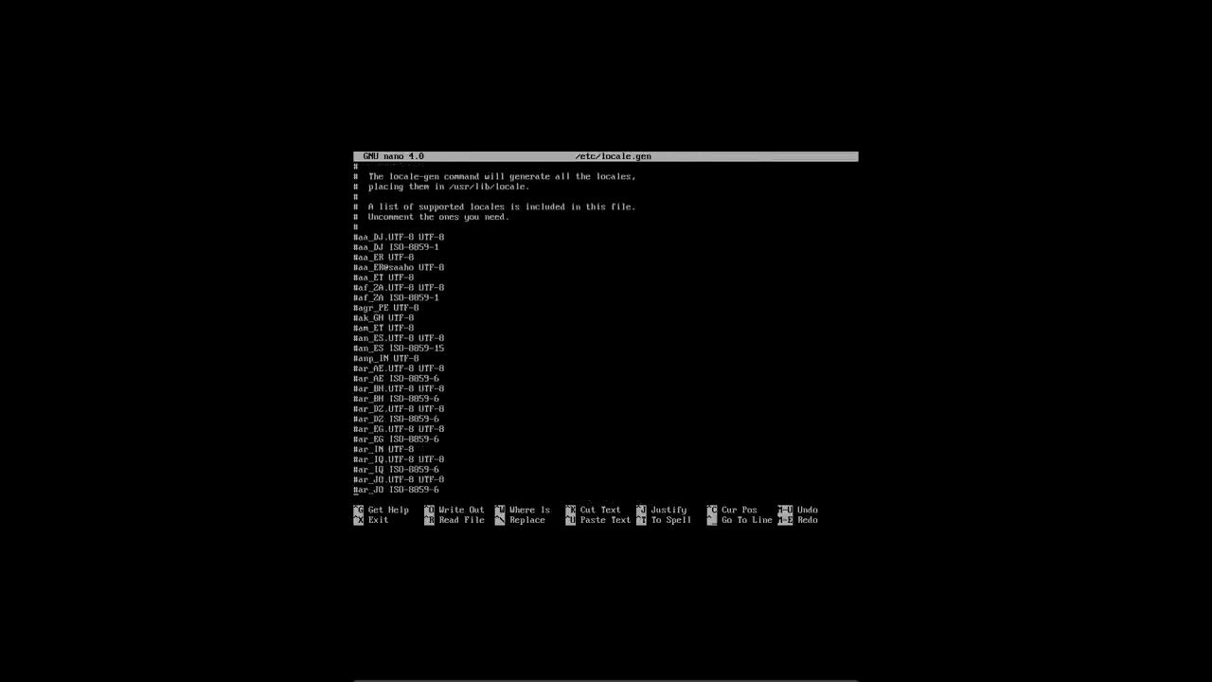
key("Page_Down")
key("Page_Down")
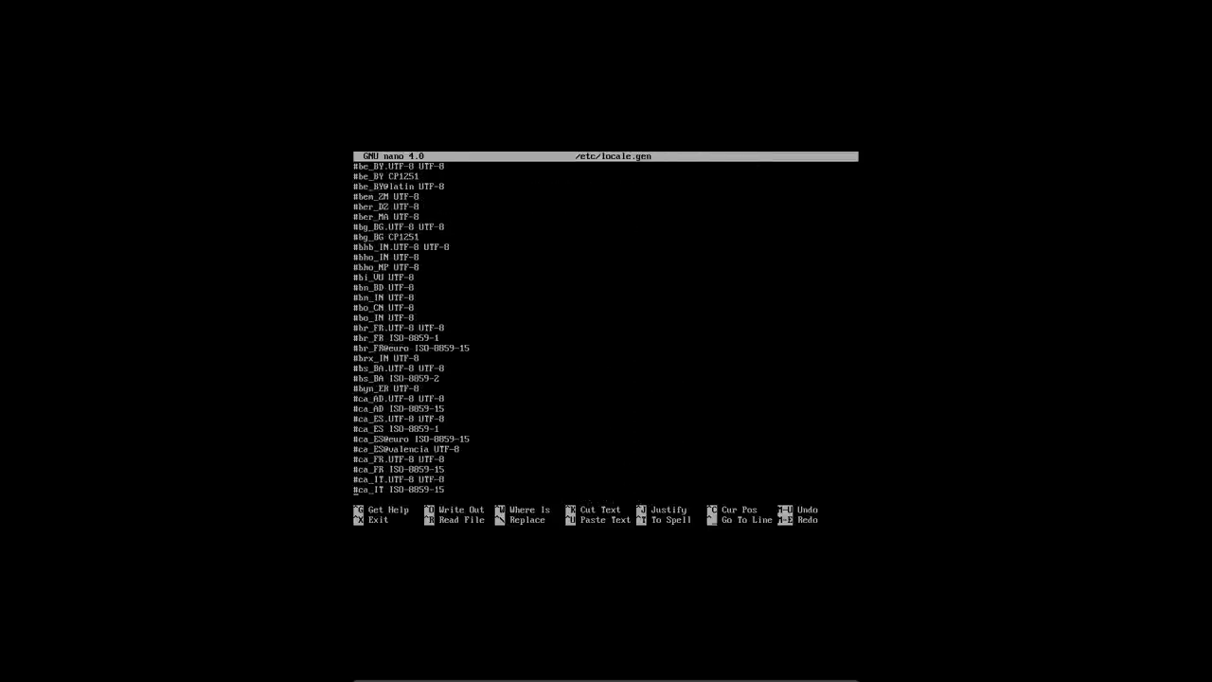
key("Page_Down")
key("Page_Down")
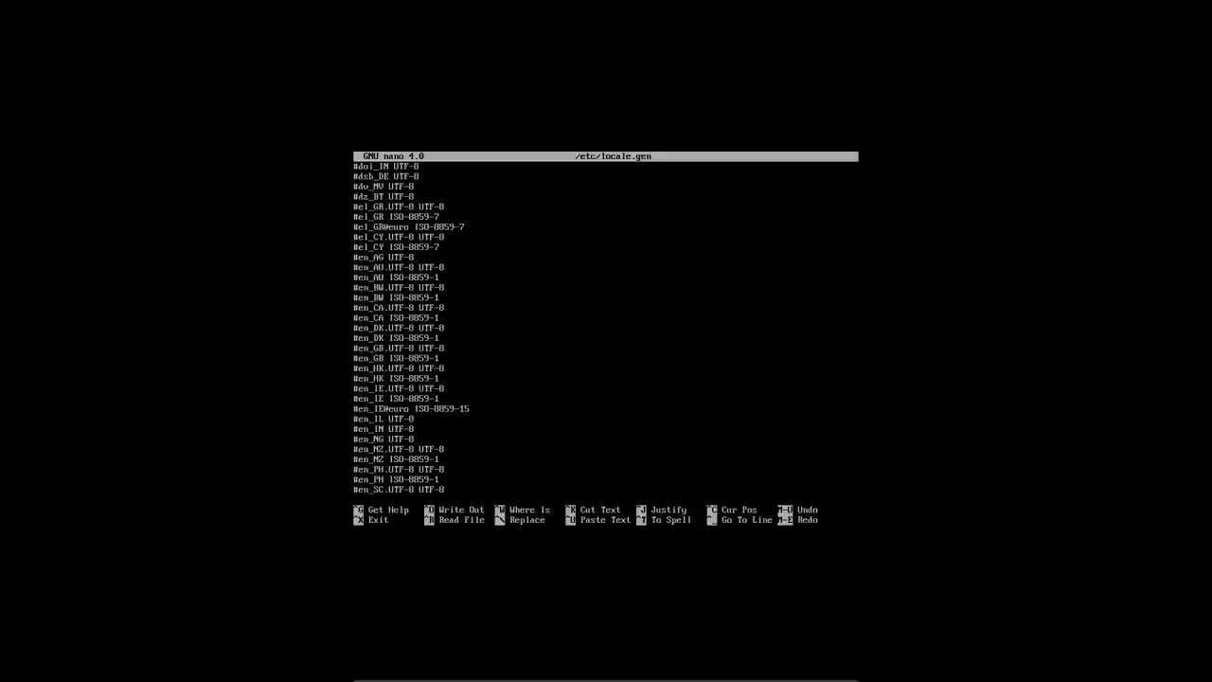
key("Down")
key("Down")
key("Down")
key("Down")
key("Down")
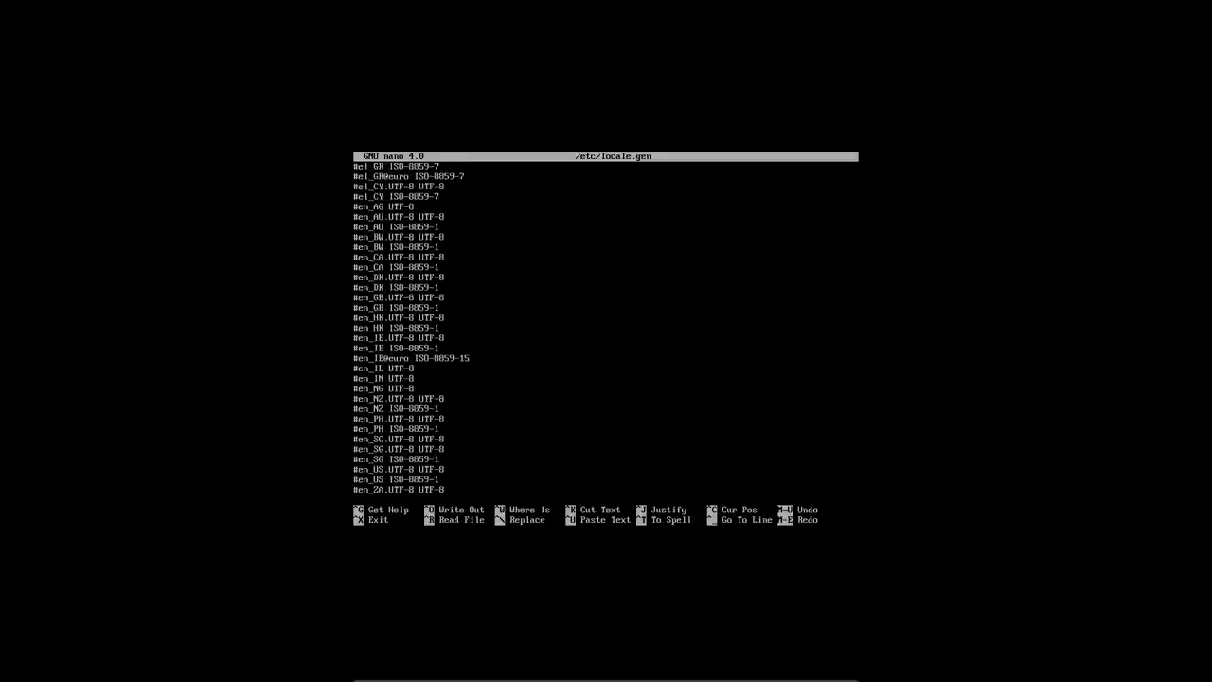
key("Delete")
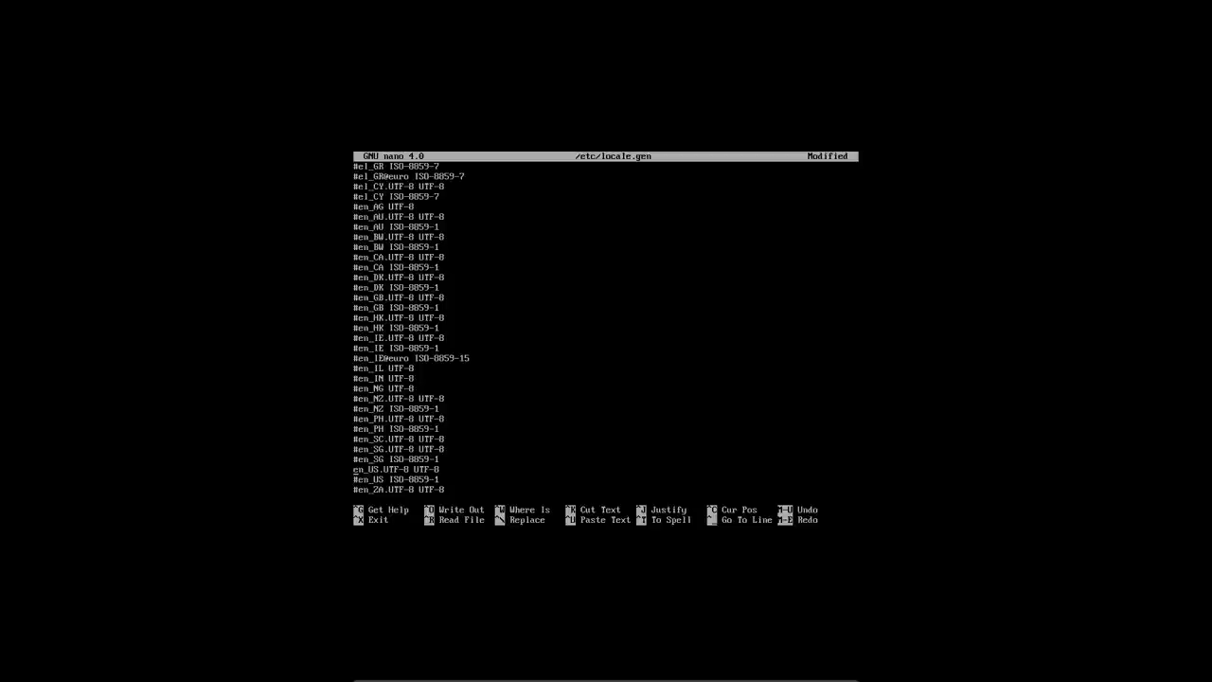
key("ctrl+x")
key("y")
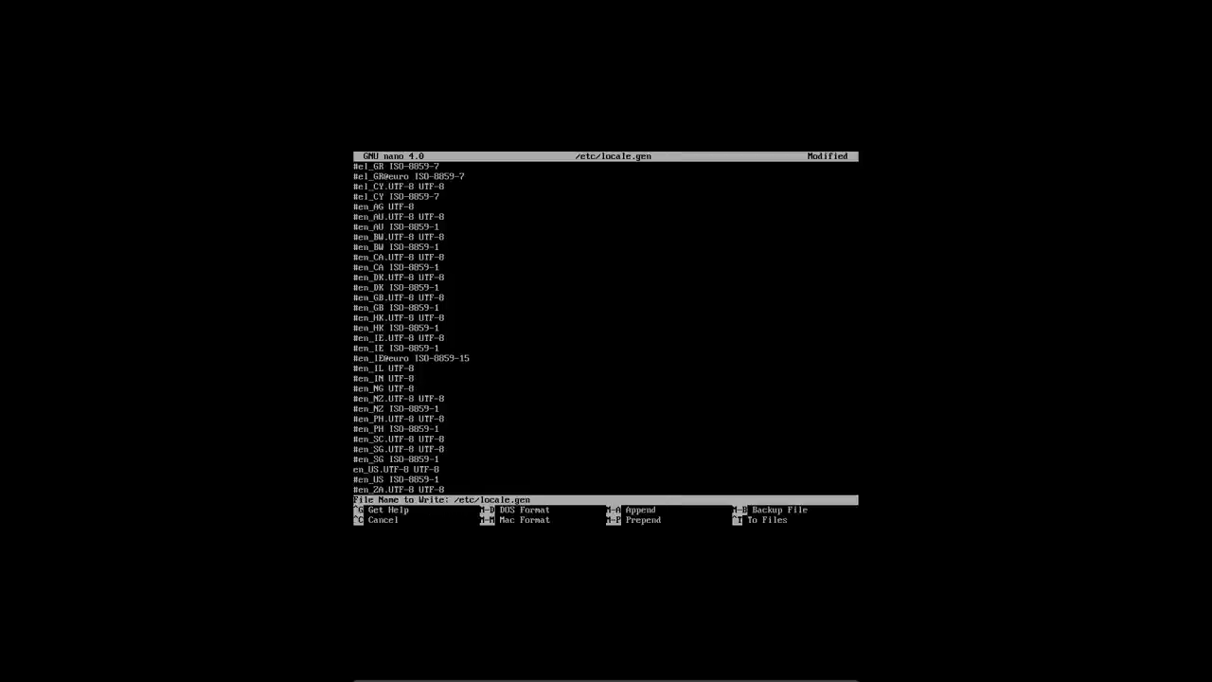
key("Return")
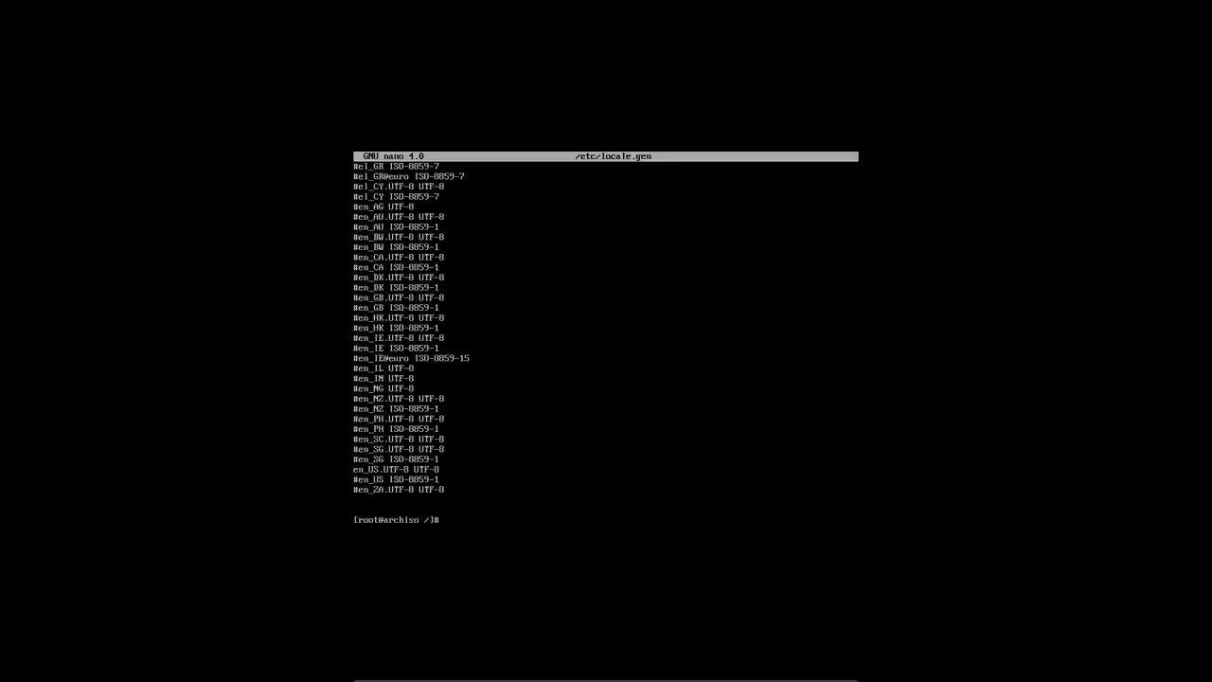
- Run locale-gen to build en_US.UTF-8, then type the nano /etc/locale.conf command
type("locale-gen")
key("Return")
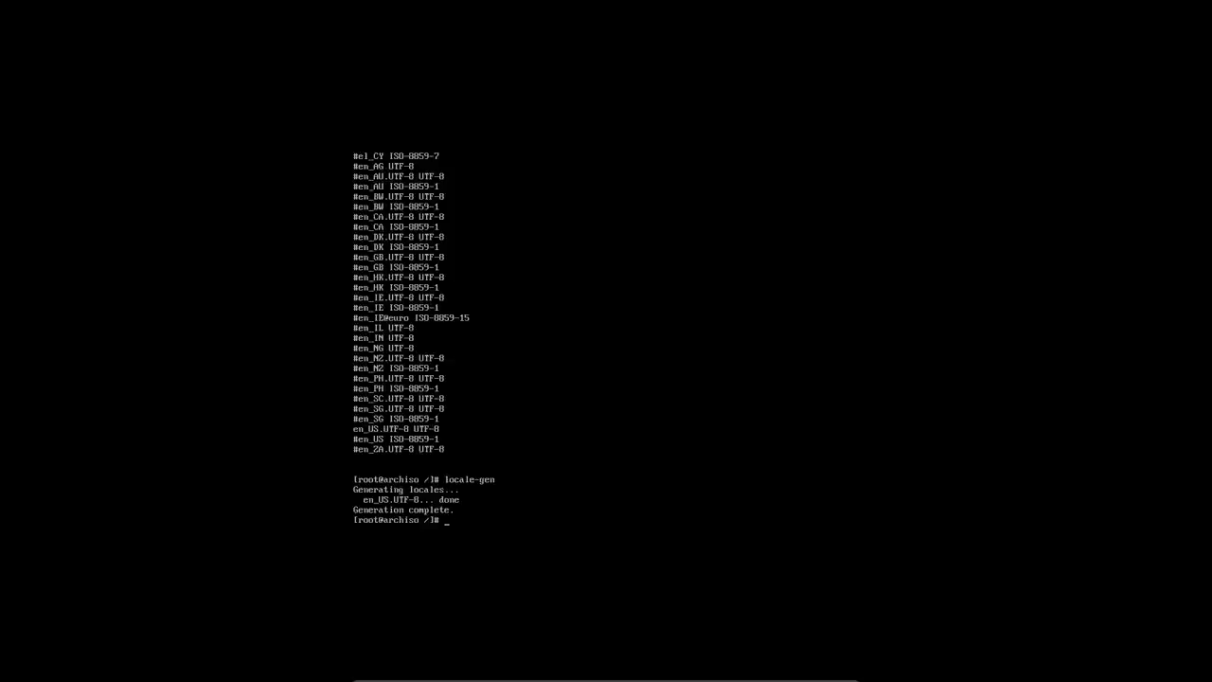
type("nano /etc/locale.conf")
- Write LANG=en_US.UTF-8 into a new /etc/locale.conf and save it
key("Return")
type("LANG")
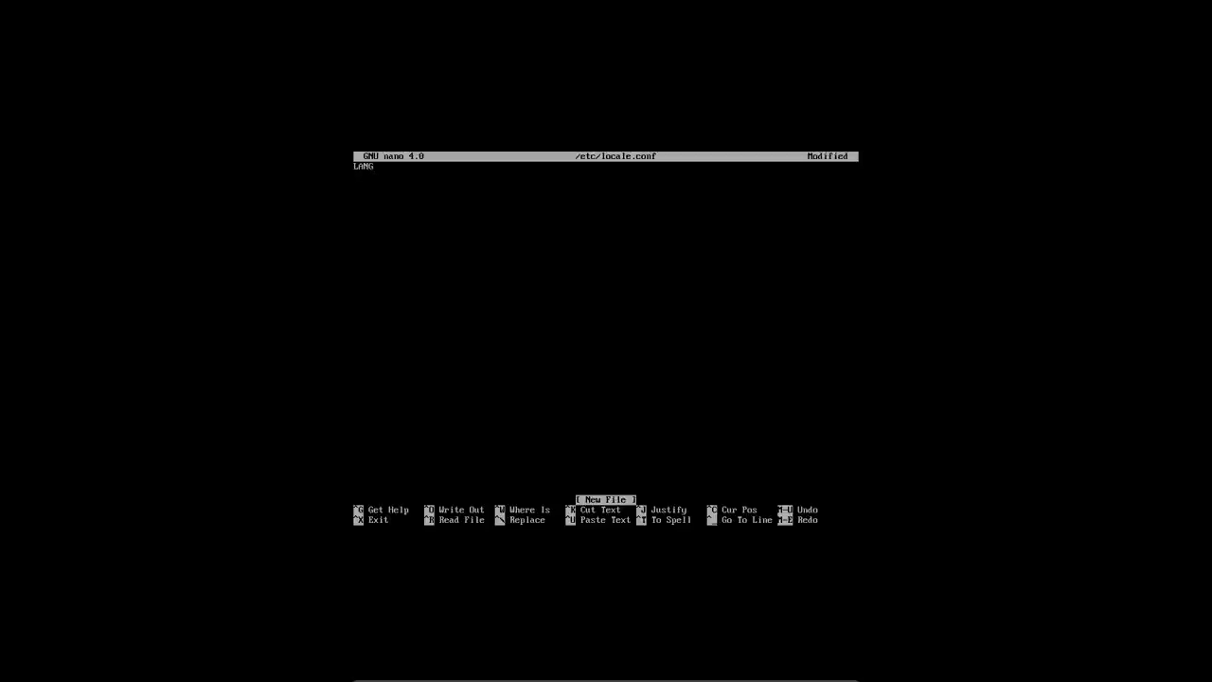
type("=en_US.UTF-8")
key("ctrl+x")
key("y")
key("Return")
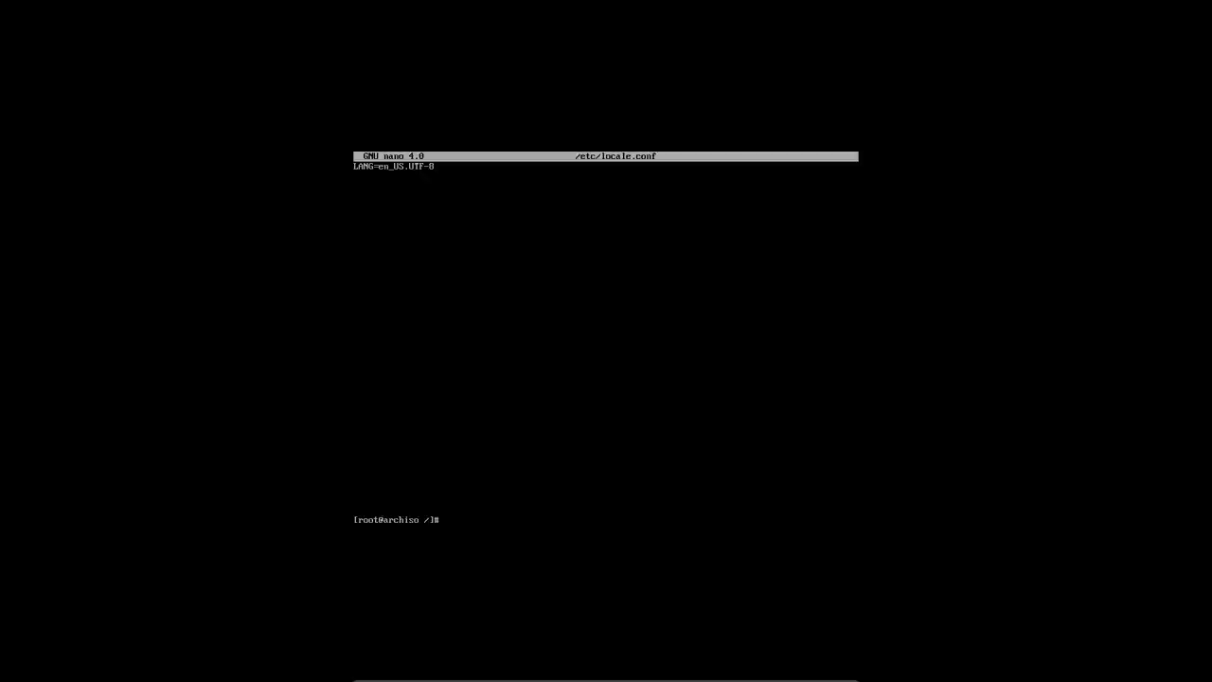
- Open a new /etc/vconsole.conf in nano and enter KEYMAP=be-latin
type("anno")
key("BackSpace")
key("BackSpace")
key("BackSpace")
key("BackSpace")
key("BackSpace")
key("BackSpace")
type("nano /etc/voconsol")
key("BackSpace")
key("BackSpace")
key("BackSpace")
key("BackSpace")
key("BackSpace")
key("BackSpace")
key("BackSpace")
type("conso")
key("BackSpace")
key("BackSpace")
key("BackSpace")
key("BackSpace")
key("BackSpace")
type("console.conf")
key("Return")
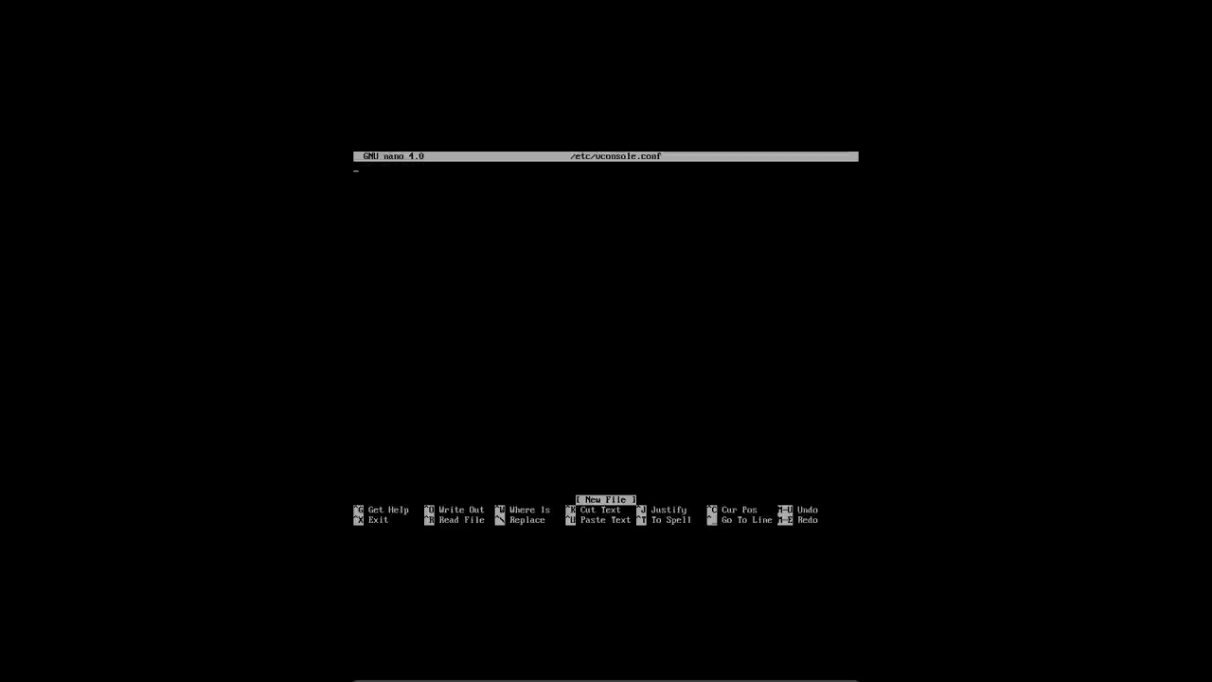
type("KEYMAP=be-latin")
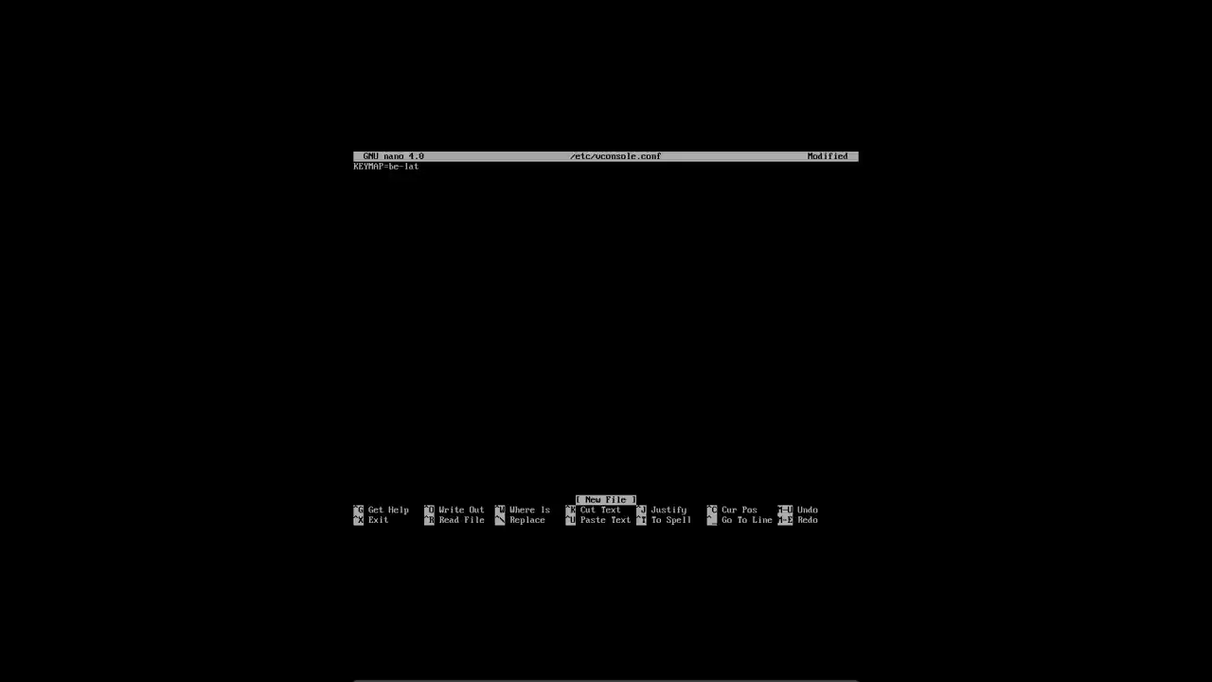
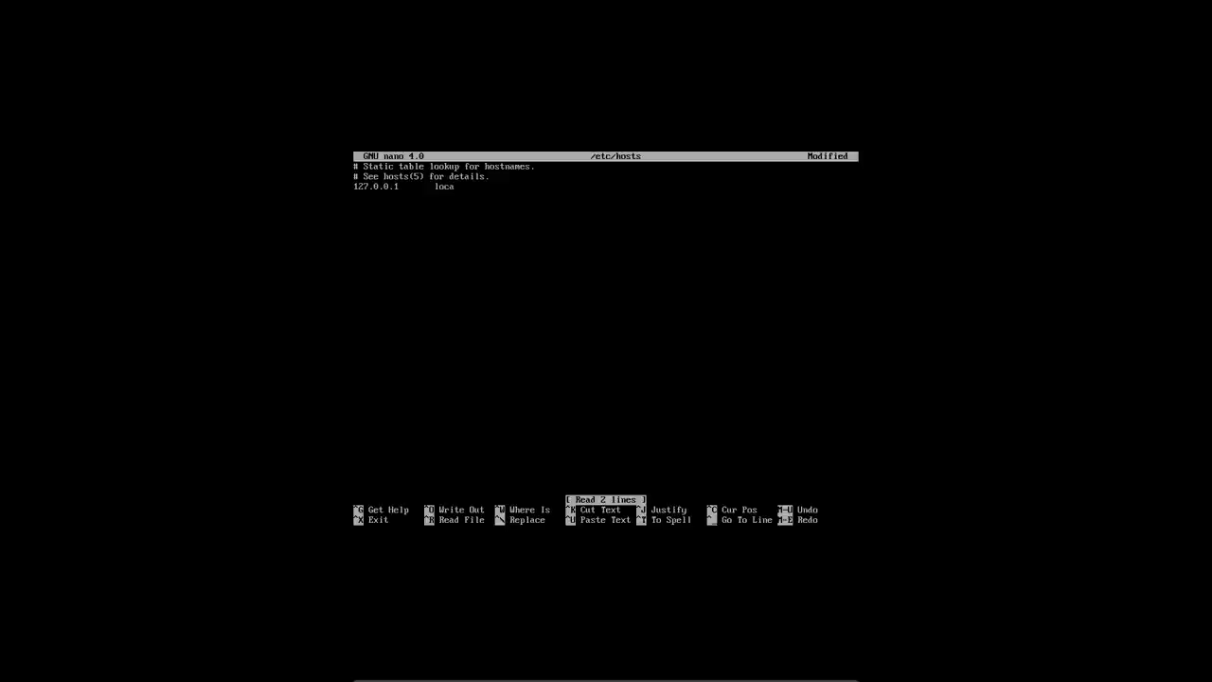
- Add '::1 localhost' and '127.0.0.1 Archlinux.localdomain Archlinux' to /etc/hosts, then save and exit nano
key("Return")
type("::")
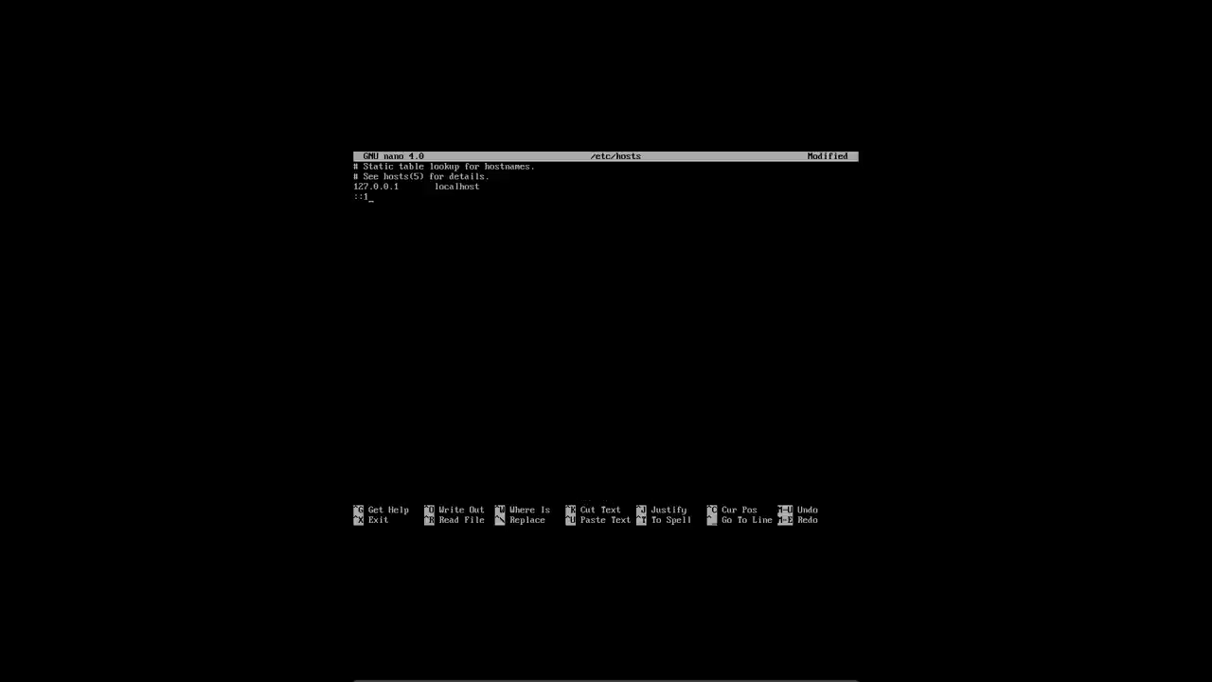
type("1")
key("Tab")
key("Tab")
type("localhost")
type("127.0")
type(".0.1 ")
type("Arch")
type("linux")
type(".localdoami")
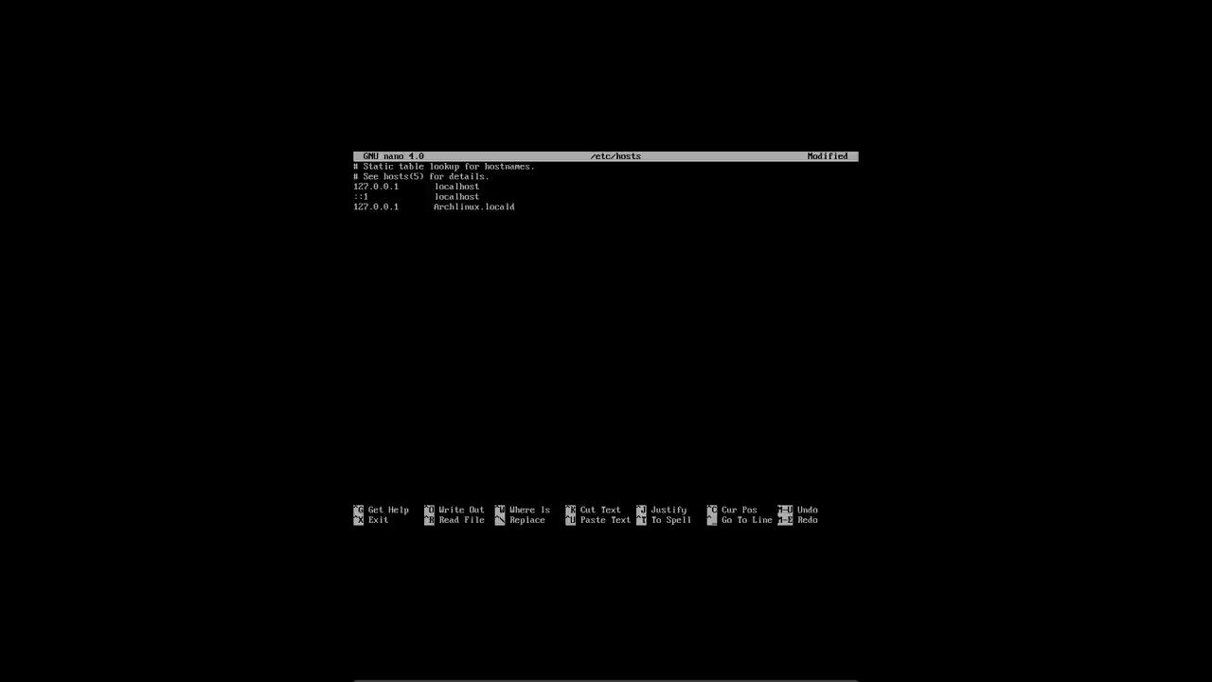
key("BackSpace")
key("BackSpace")
key("BackSpace")
type("main Archlinux")
key("ctrl+x")
key("y")
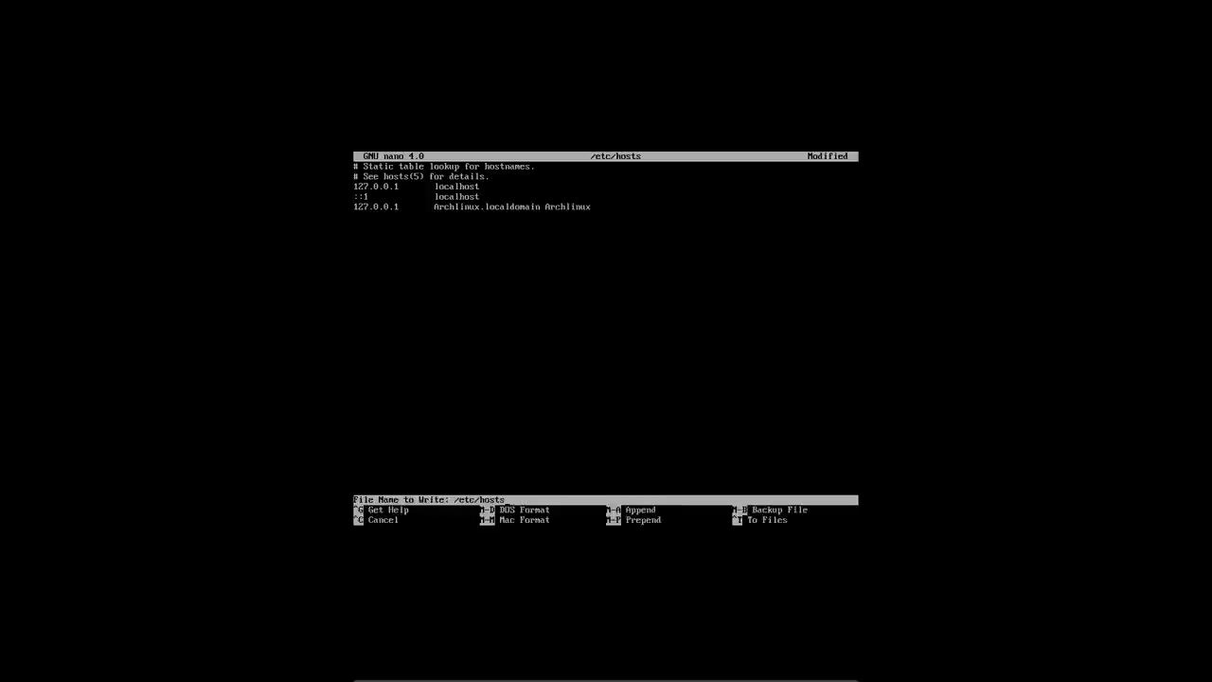
key("Return")
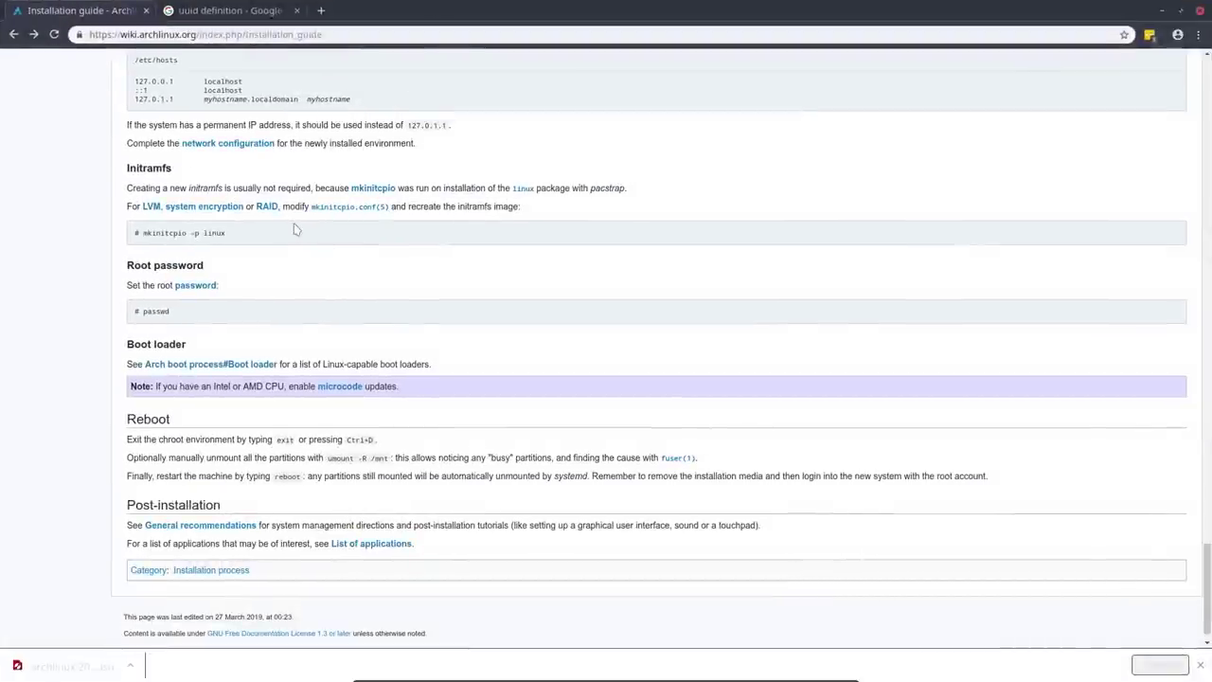
- Read the wiki's hosts and Initramfs notes, marking that initramfs is usually unneeded, then move the browser aside
scroll(295, 228, "up", 2)
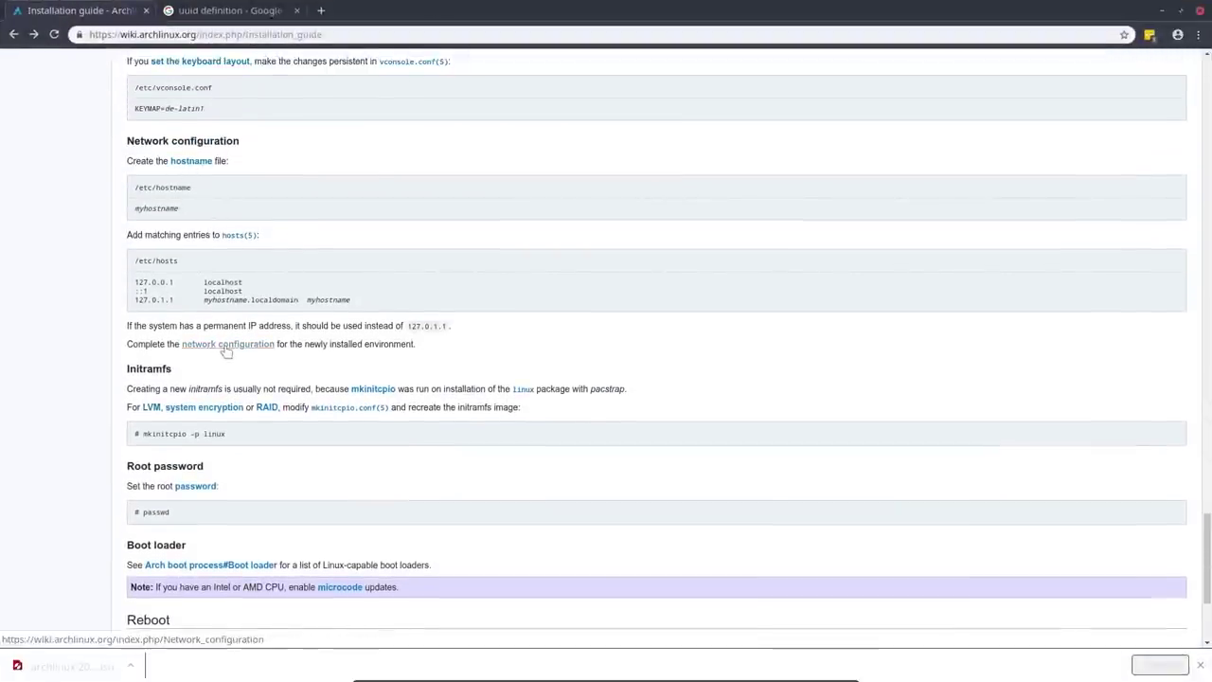
scroll(230, 387, "down", 1)
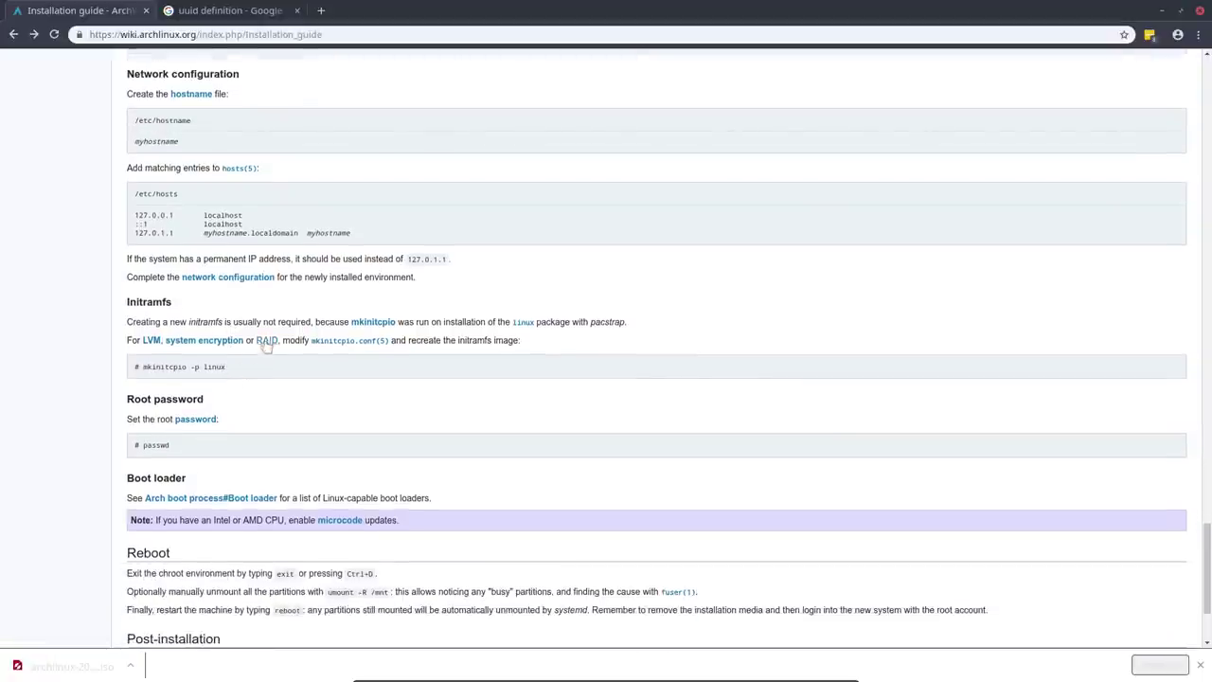
left_click_drag(237, 322, 311, 324)
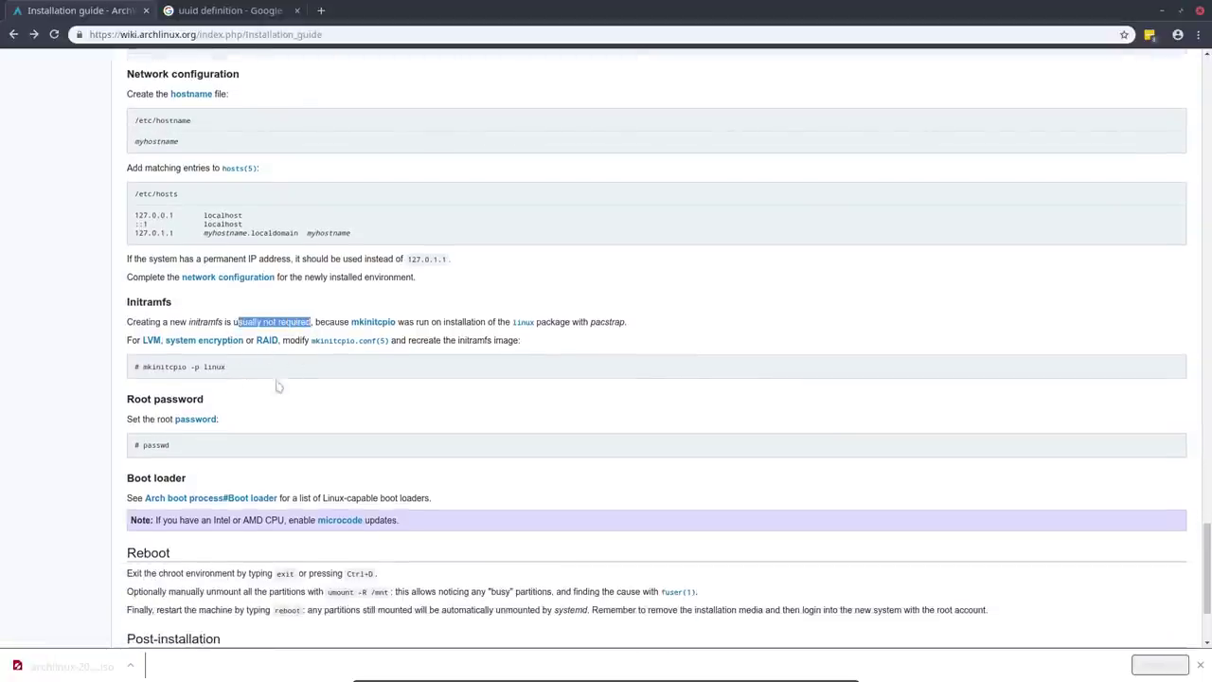
scroll(254, 412, "down", 1)
scroll(253, 412, "down", 1)
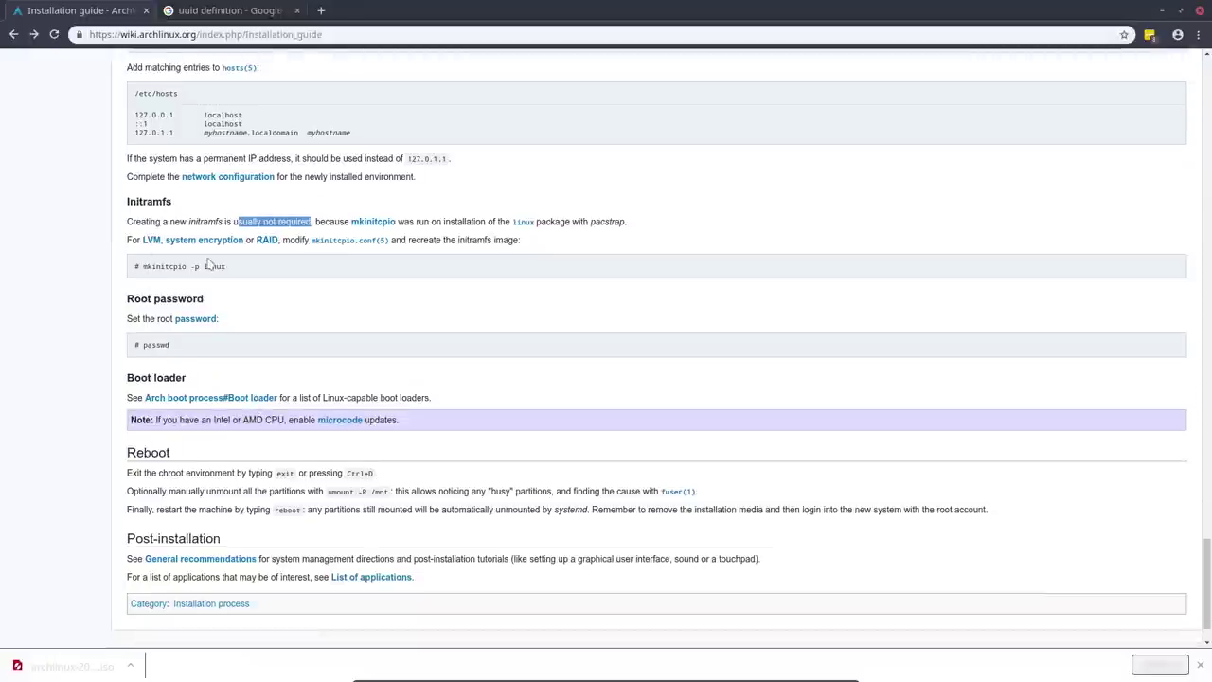
scroll(210, 263, "up", 3)
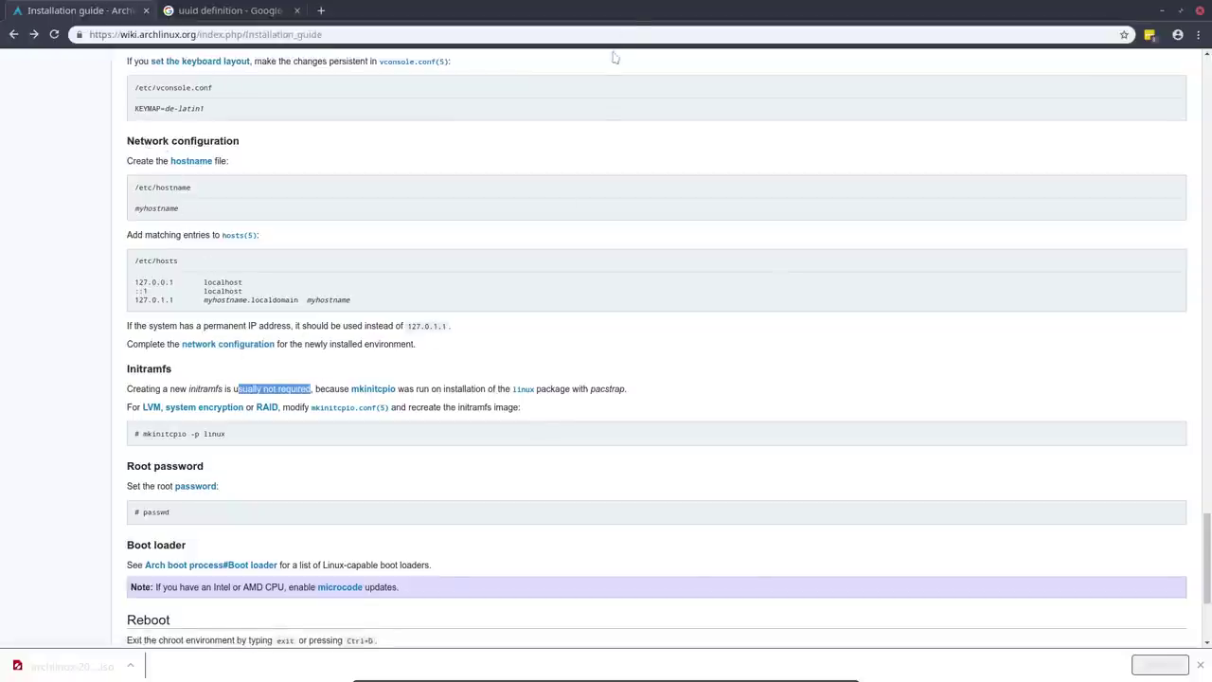
left_click_drag(635, 14, 1, 168)
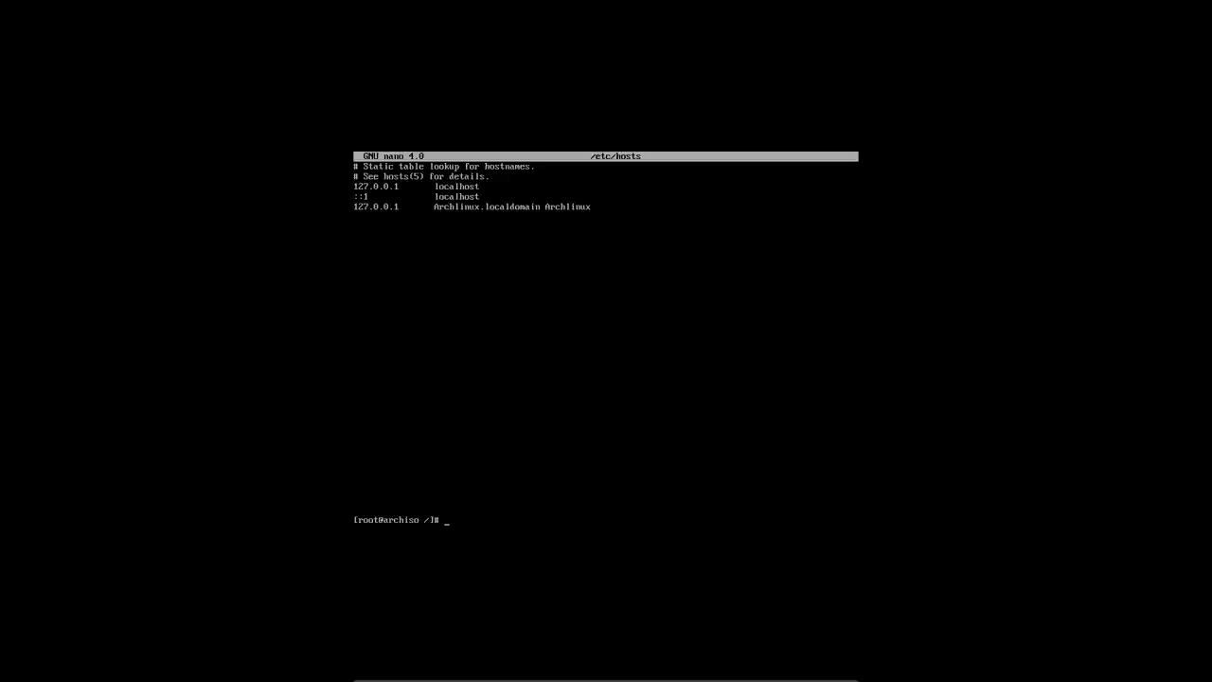
- Install networkmanager with pacman and run systemctl enable NetworkManager
type("pacman -S networkmanager")
key("Return")
key("Return")
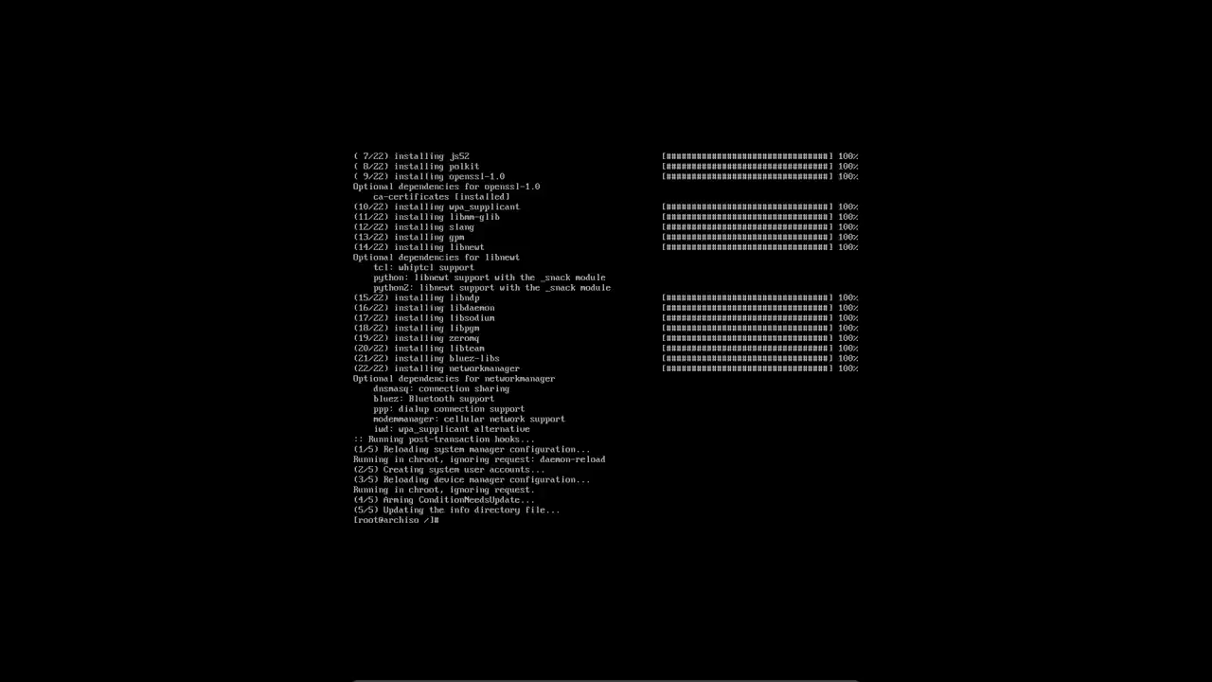
type("systecm")
key("BackSpace")
key("BackSpace")
type("mctl enable")
type("NetworkManager")
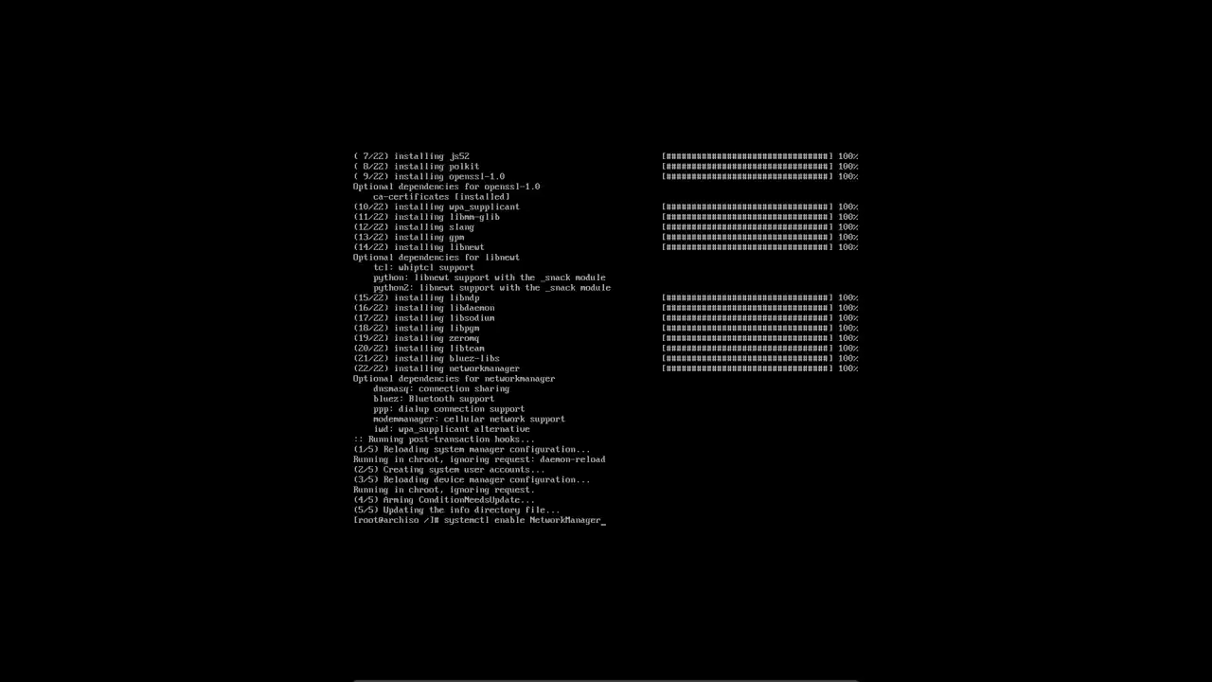
key("Return")
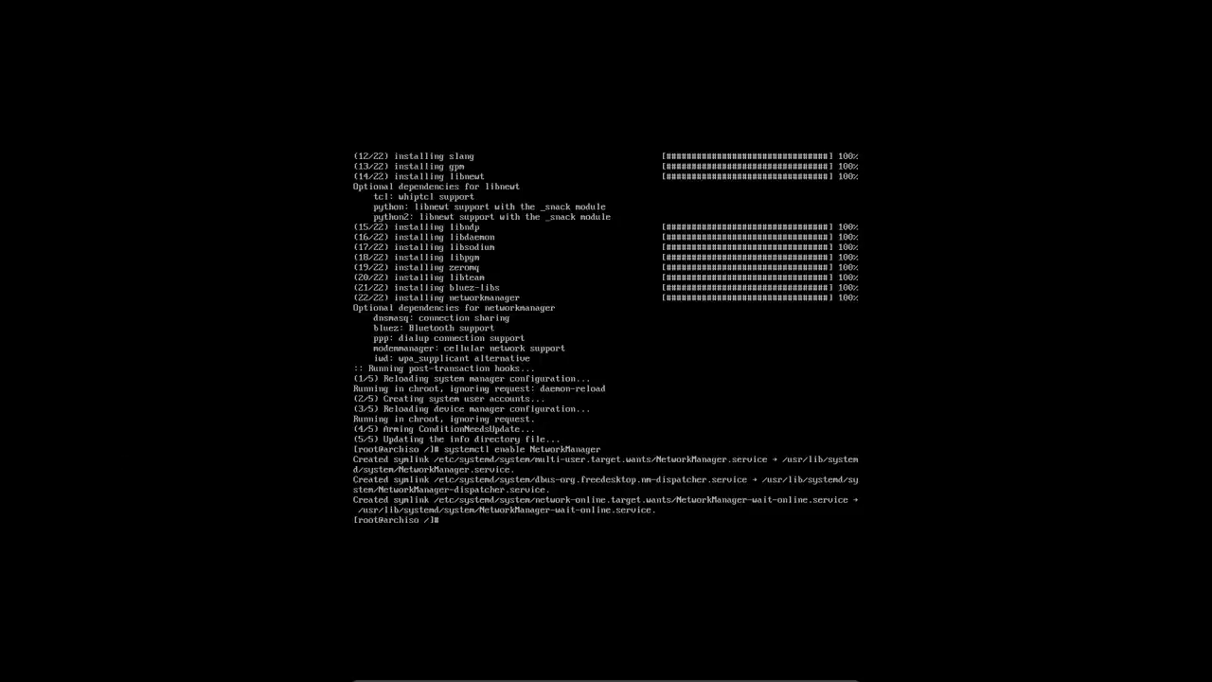
- Set a new root password with passwd, then begin the pacman -S grub command
type("sswd")
key("Return")
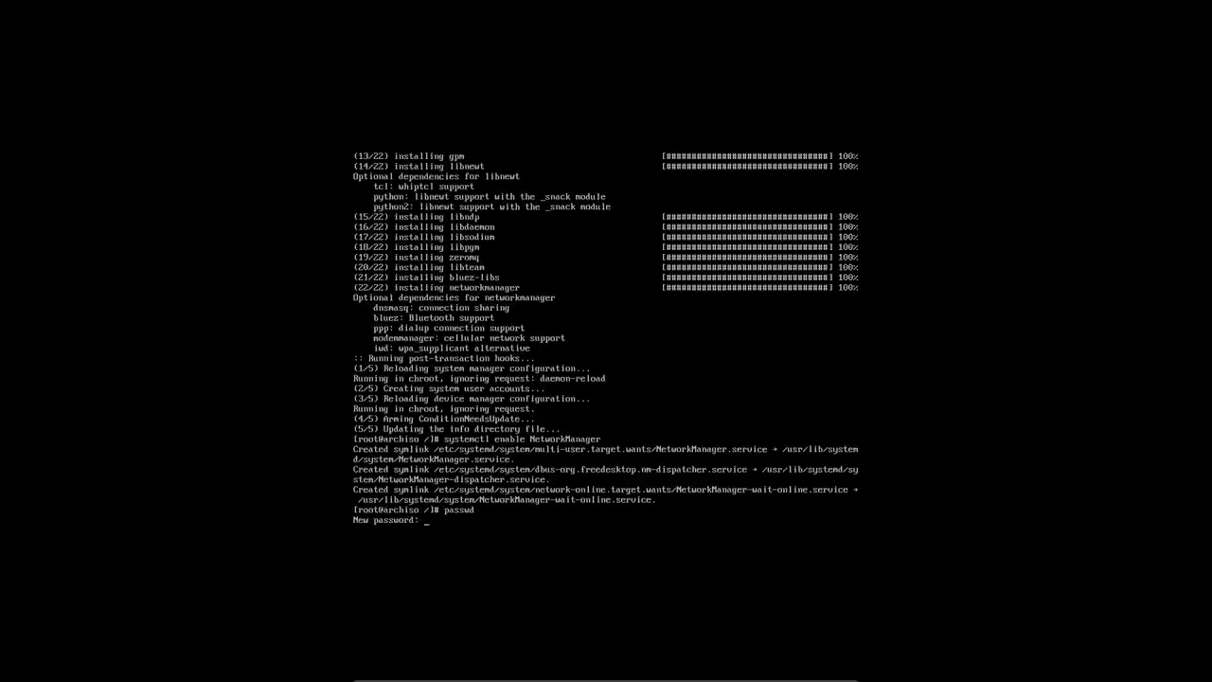
key("Return")
key("Return")
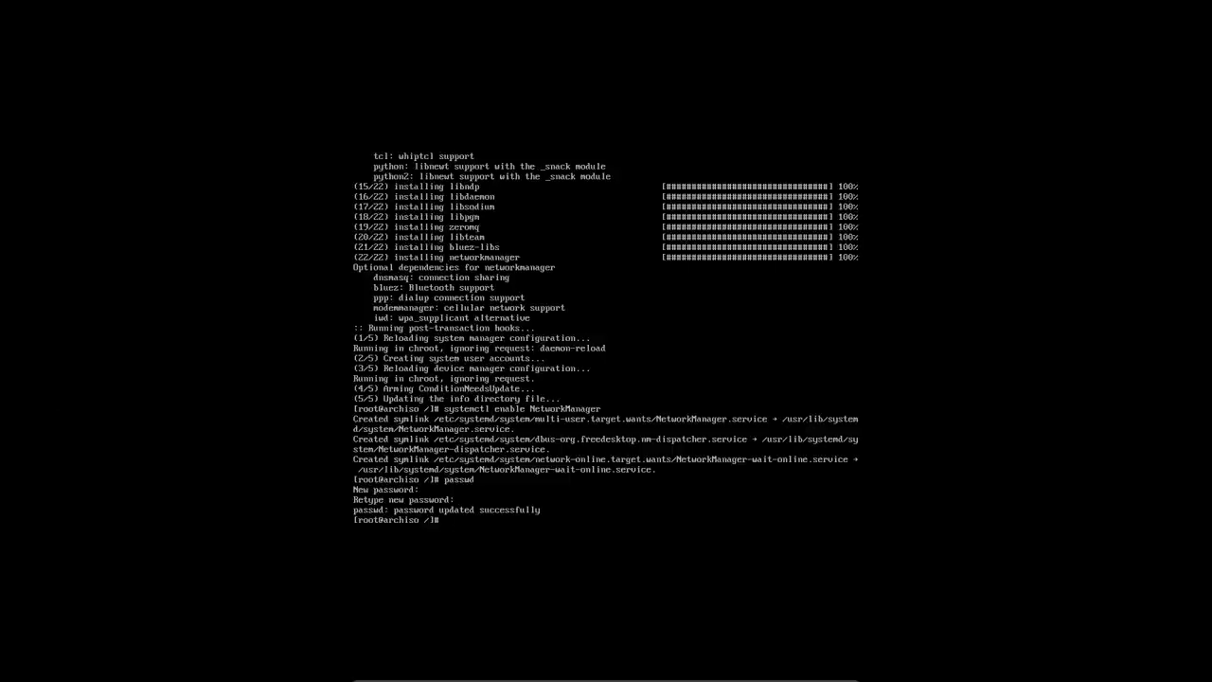
type("pacman -S grub efi")
- Install the grub and efibootmgr packages with pacman
type("bootmgr")
key("Return")
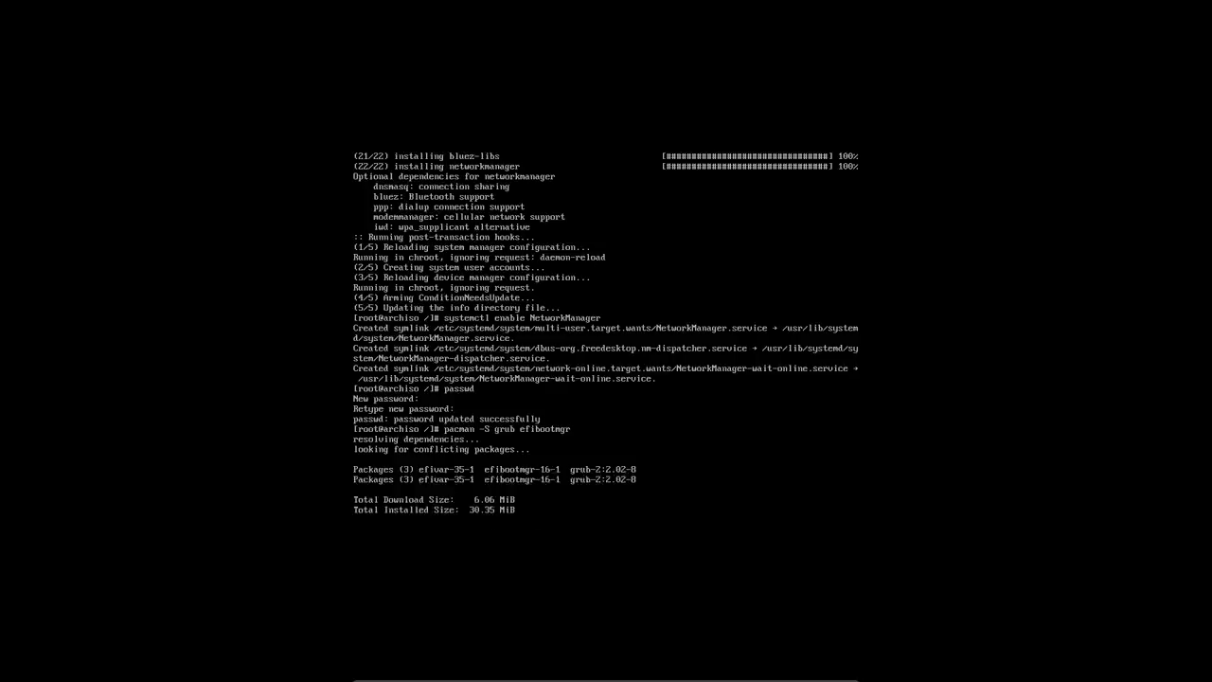
key("Return")
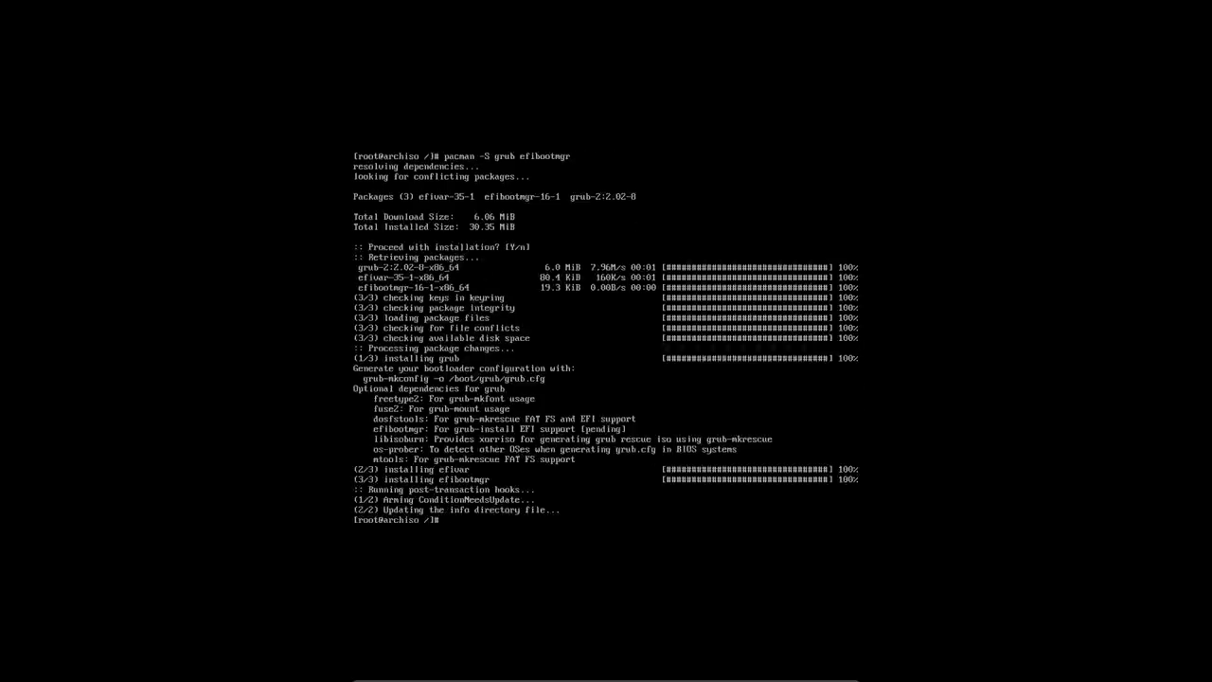
- Install GRUB with grub-install --target=x86_64-efi --efi-directory=/boot
type("grub-install --tar")
type("get=x86_64")
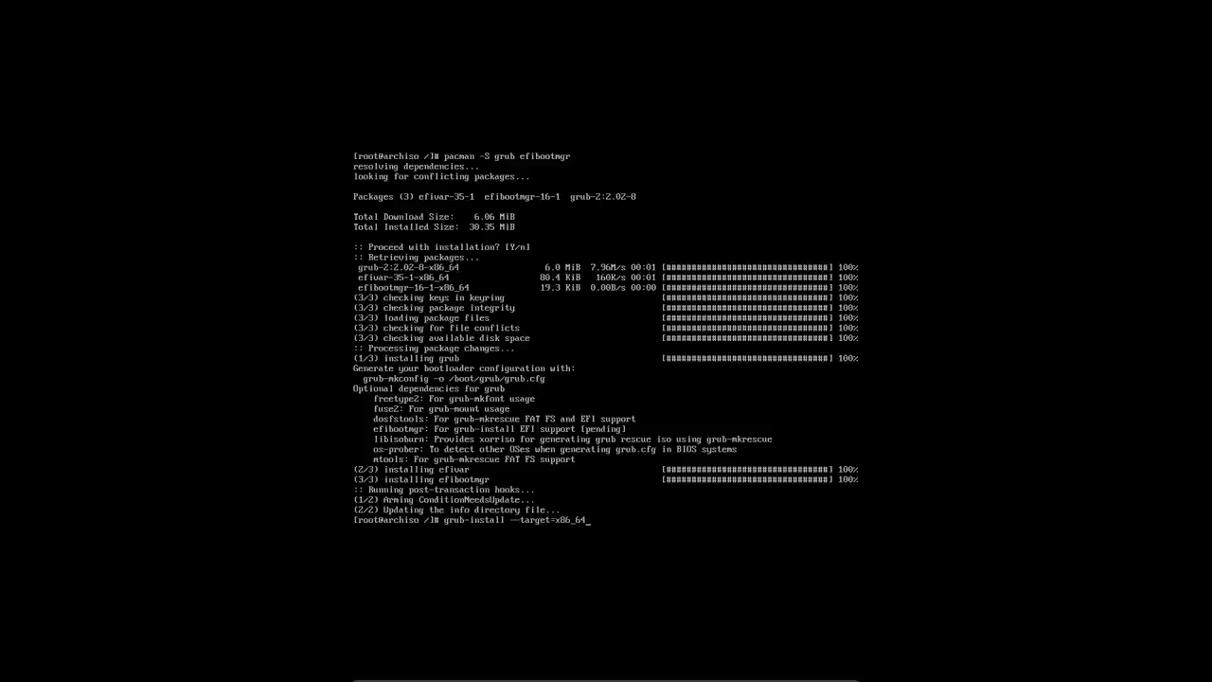
type("-efi --efi-directory=/boot")
key("Return")
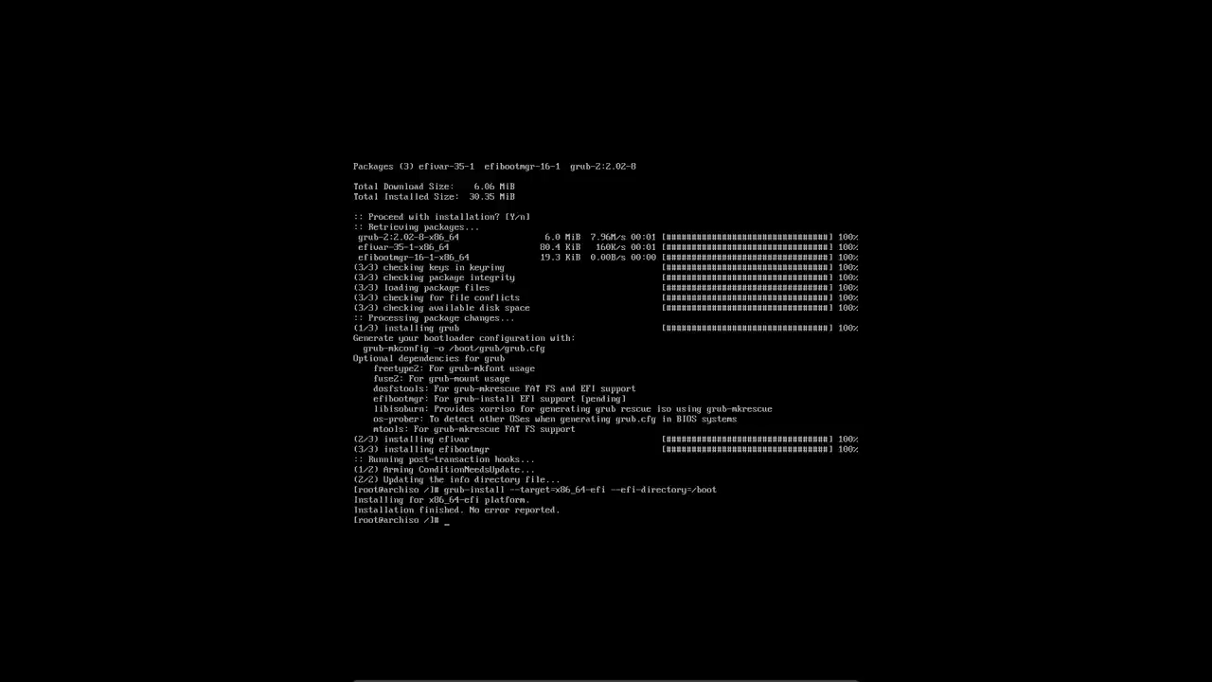
- Generate the GRUB config with grub-mkconfig -o /boot/grub/grub.cfg and start a mkdir under /boot
type("grub-mkconfig -o /boot/grub/grub.cfg")
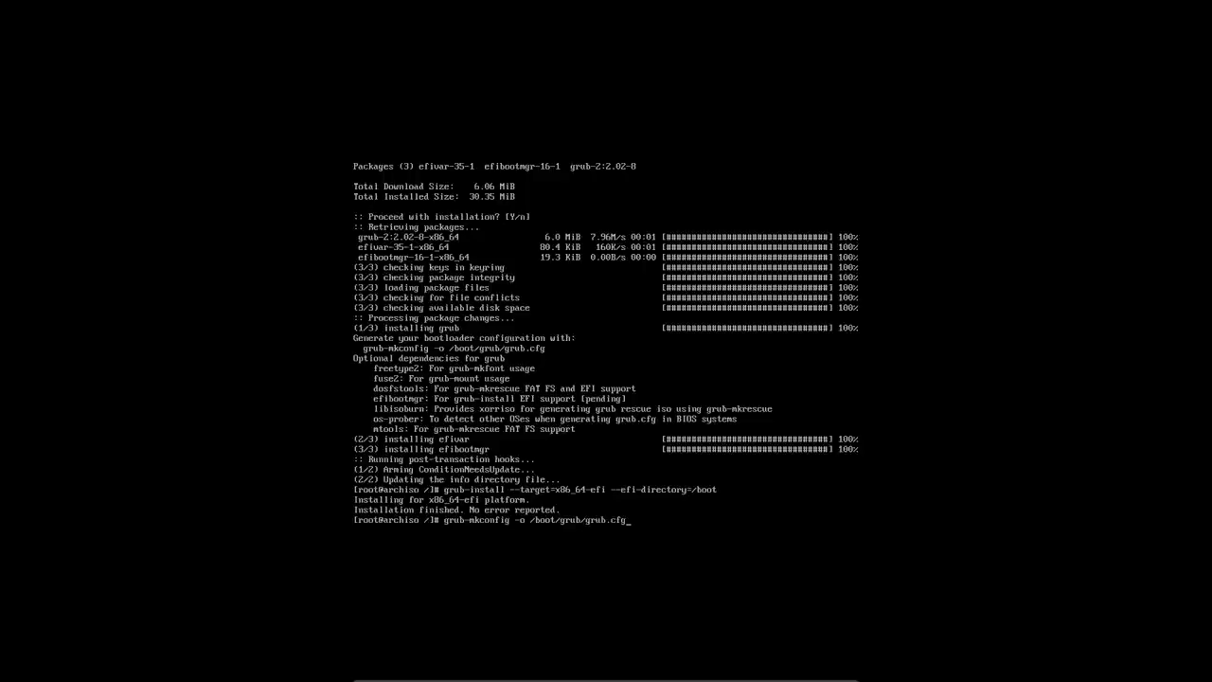
key("Return")
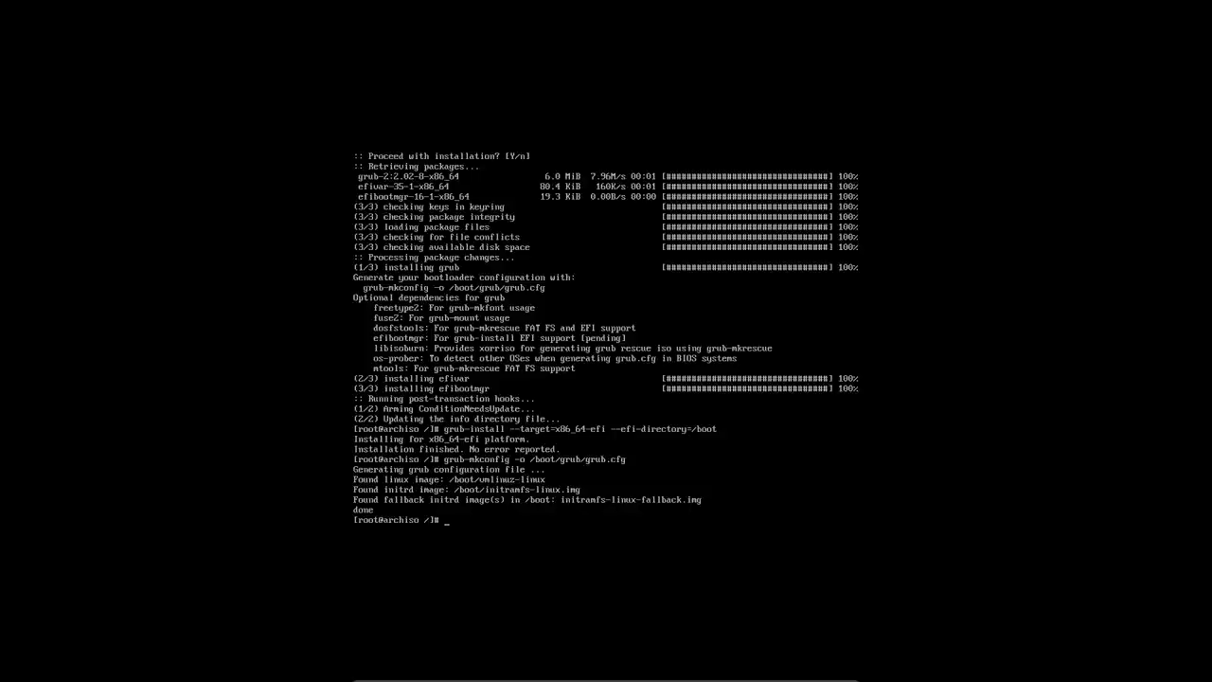
type("mkdir /boot/e")
- Create the /boot/EFI/boot folder
key("BackSpace")
key("Tab")
key("Tab")
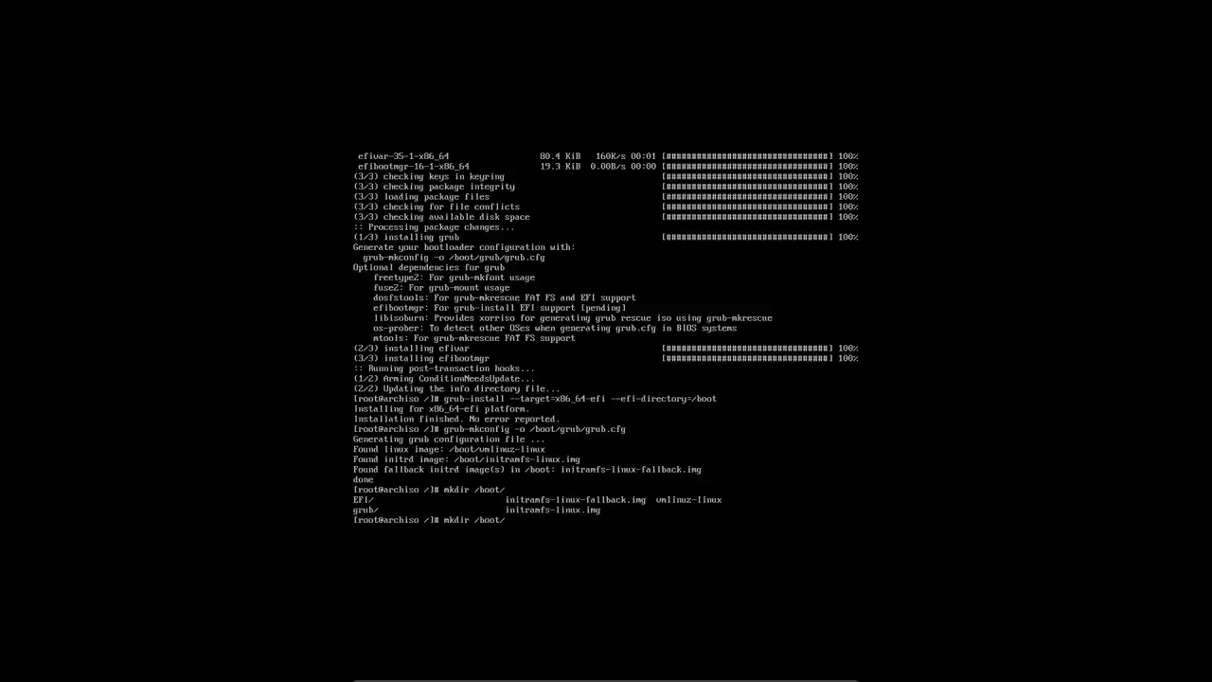
type("E")
key("Tab")
type("boot")
key("Return")
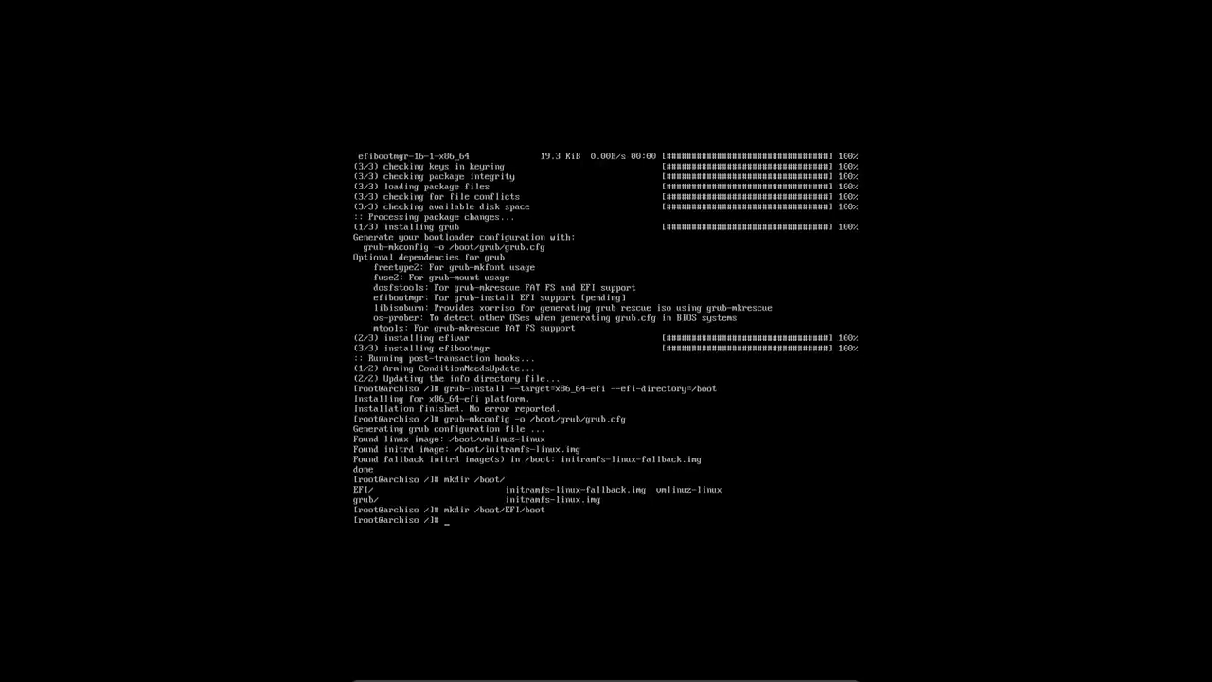
- Copy /boot/EFI/arch/grubx64.efi to /boot/EFI/boot/bootx64.efi as the fallback bootloader
type("cp /boot /EFI/ar")
key("BackSpace")
key("BackSpace")
key("BackSpace")
key("BackSpace")
key("BackSpace")
key("BackSpace")
key("BackSpace")
key("BackSpace")
type("/EFI/arch/grubx64.efi")
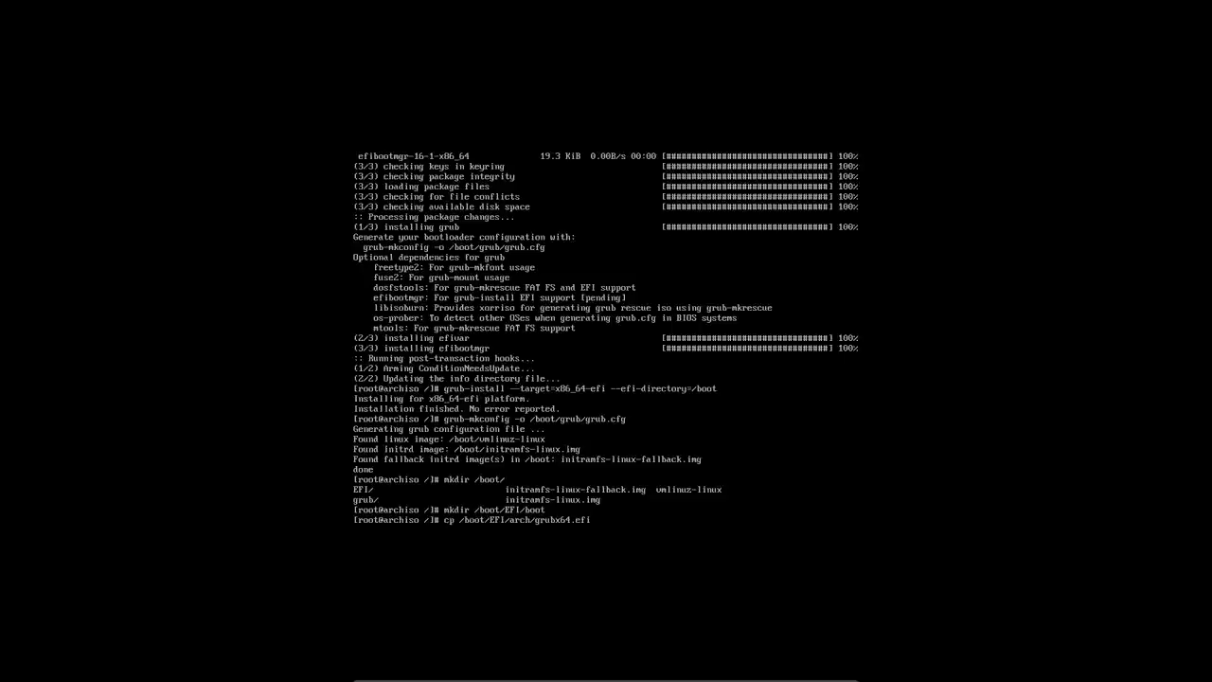
type("  /boot/E")
key("Tab")
type("boot/bootx64.efi")
key("Return")
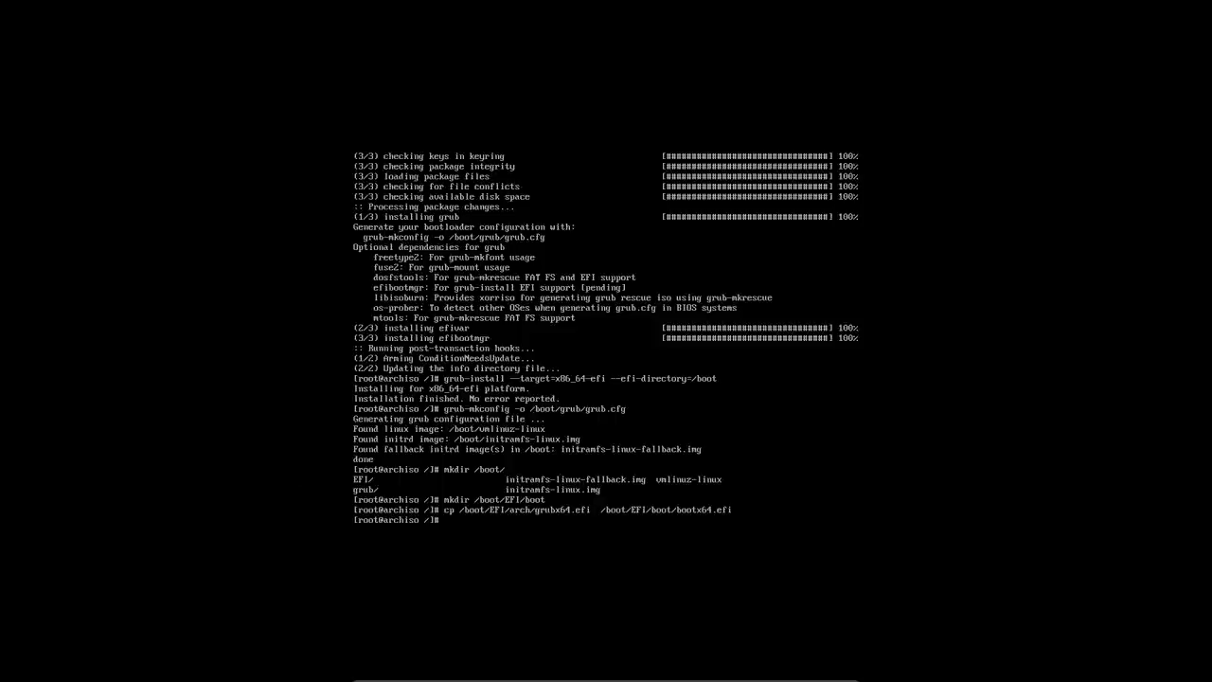
- Exit the arch-chroot and enter the umount -a command
type("xit")
key("Return")
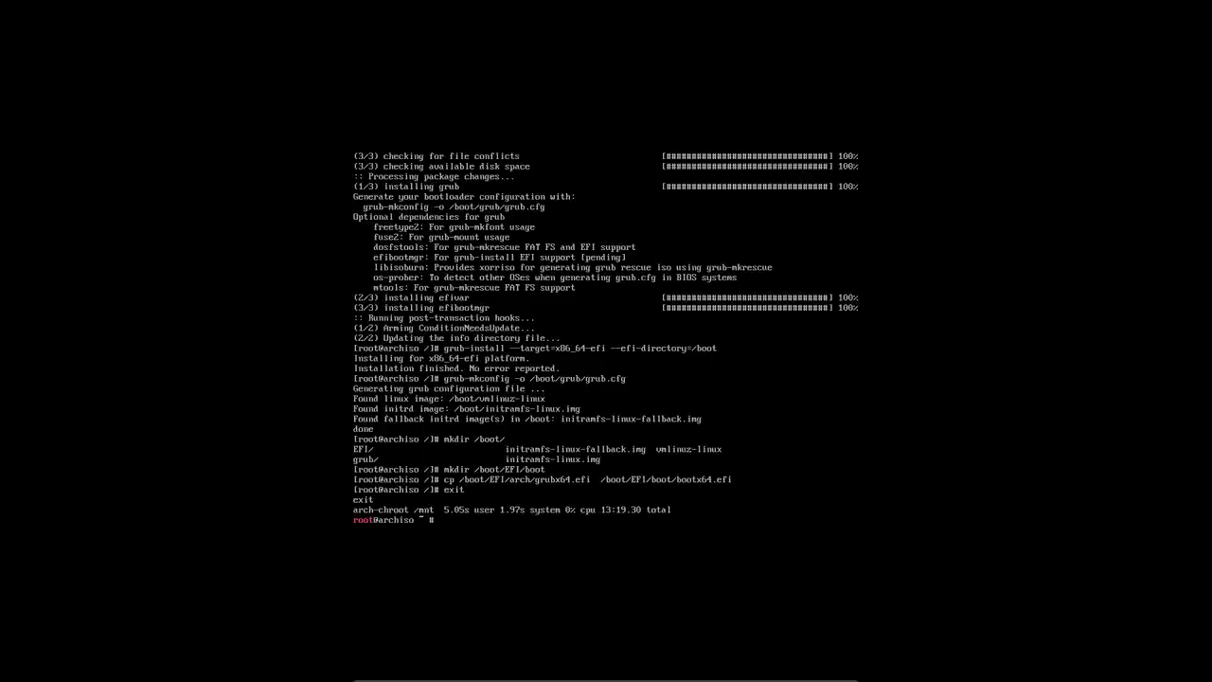
type("umount -a")
- Unmount all filesystems with umount -a and reboot the VM
key("Return")
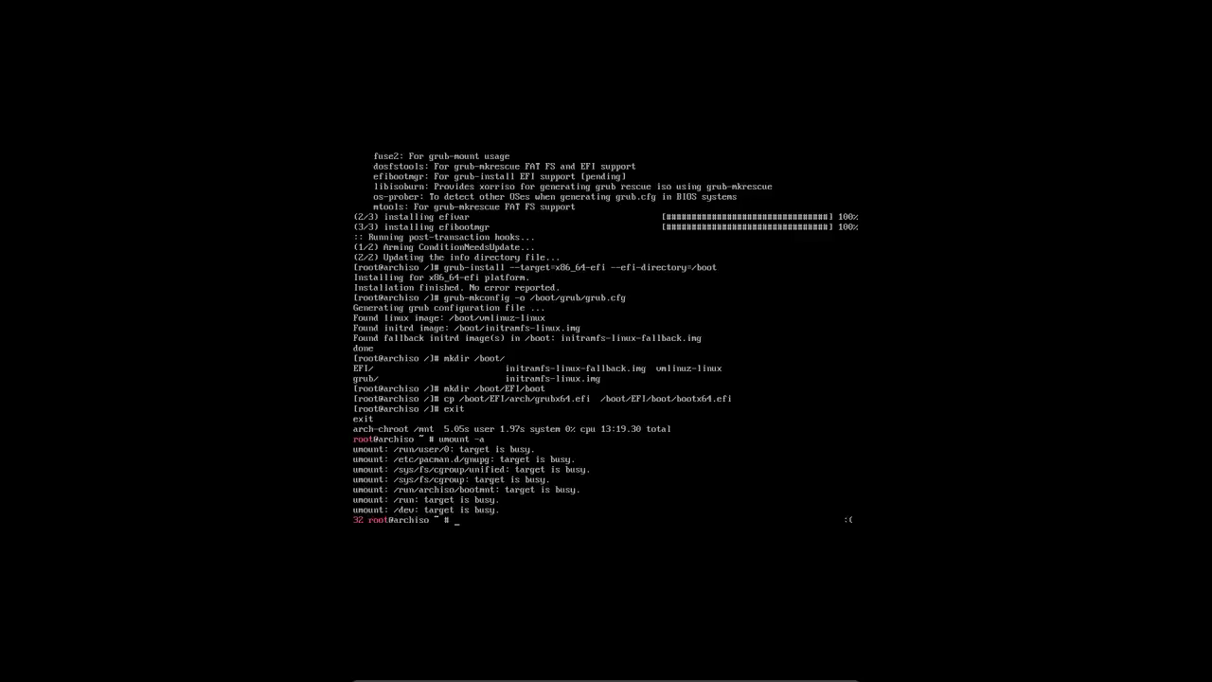
type("reboot")
key("Return")
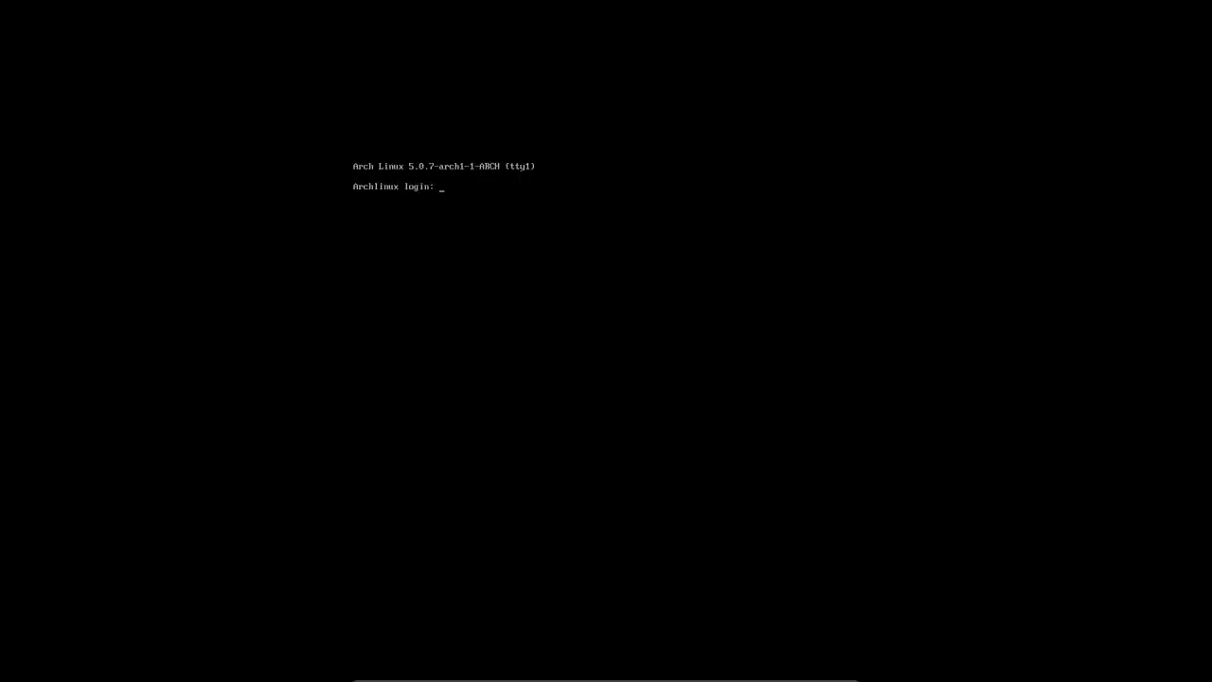
- Log in as root on the installed Arch system and leave full-screen view
type("root")
key("Return")
key("Return")
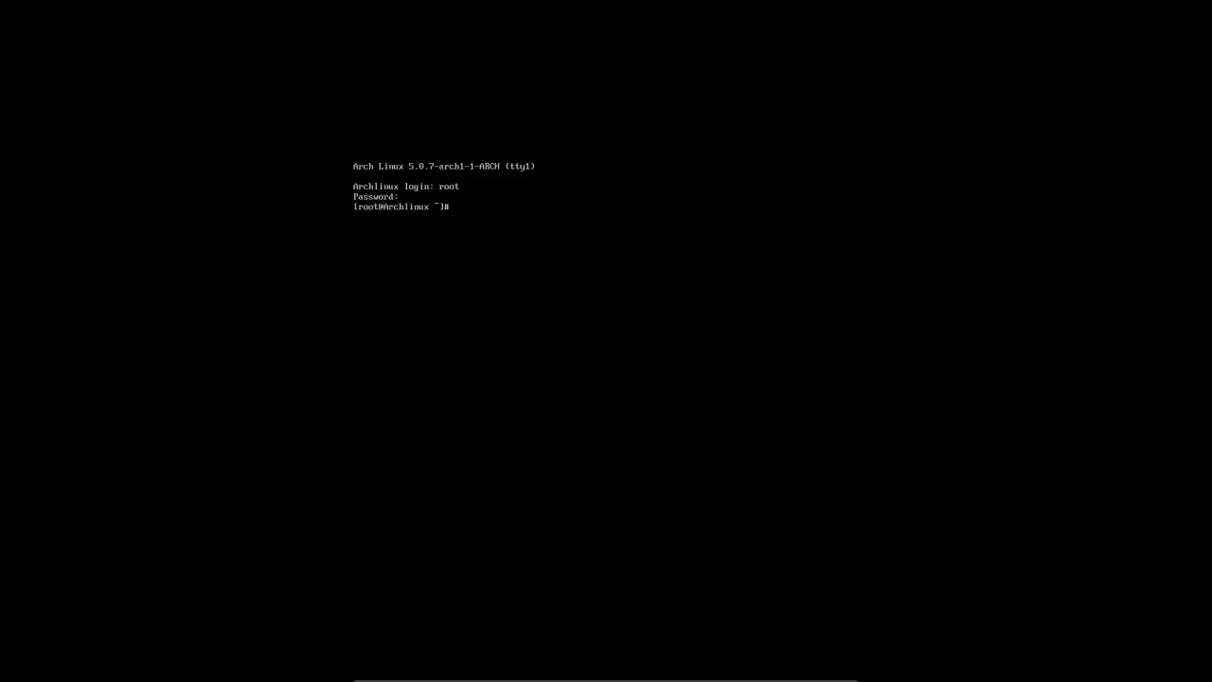
key("Control_R+f")
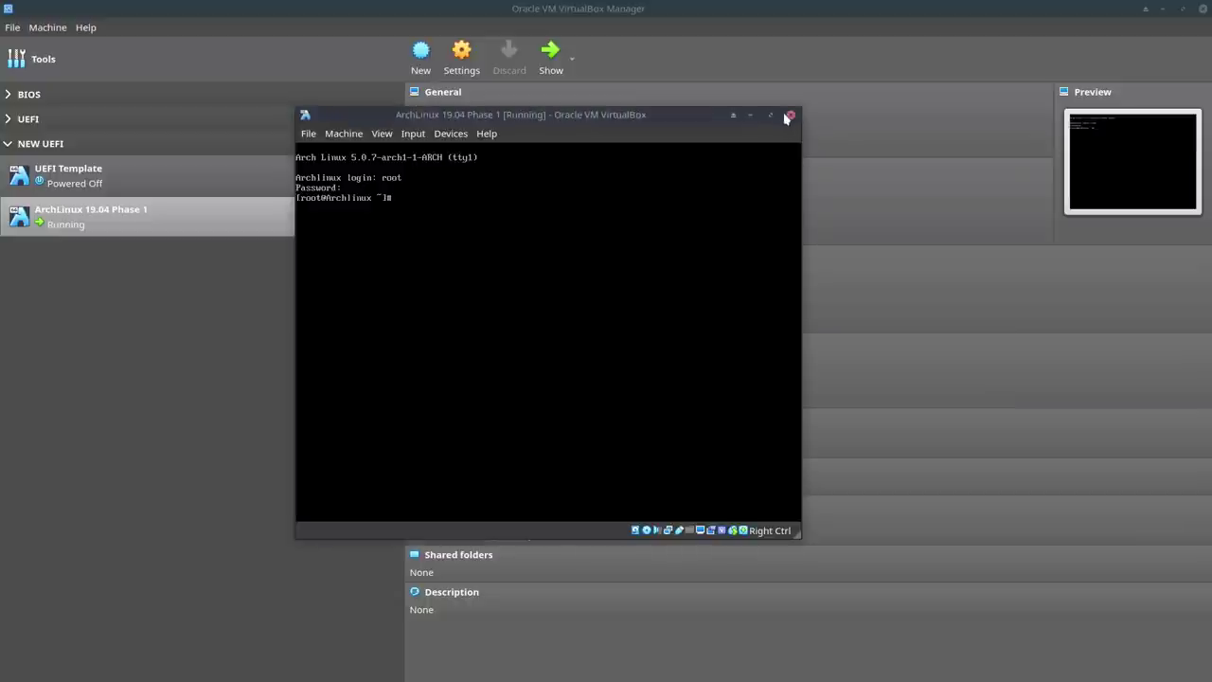
- Power off the running ArchLinux 19.04 Phase 1 VM
left_click(791, 115)
left_click(548, 329)
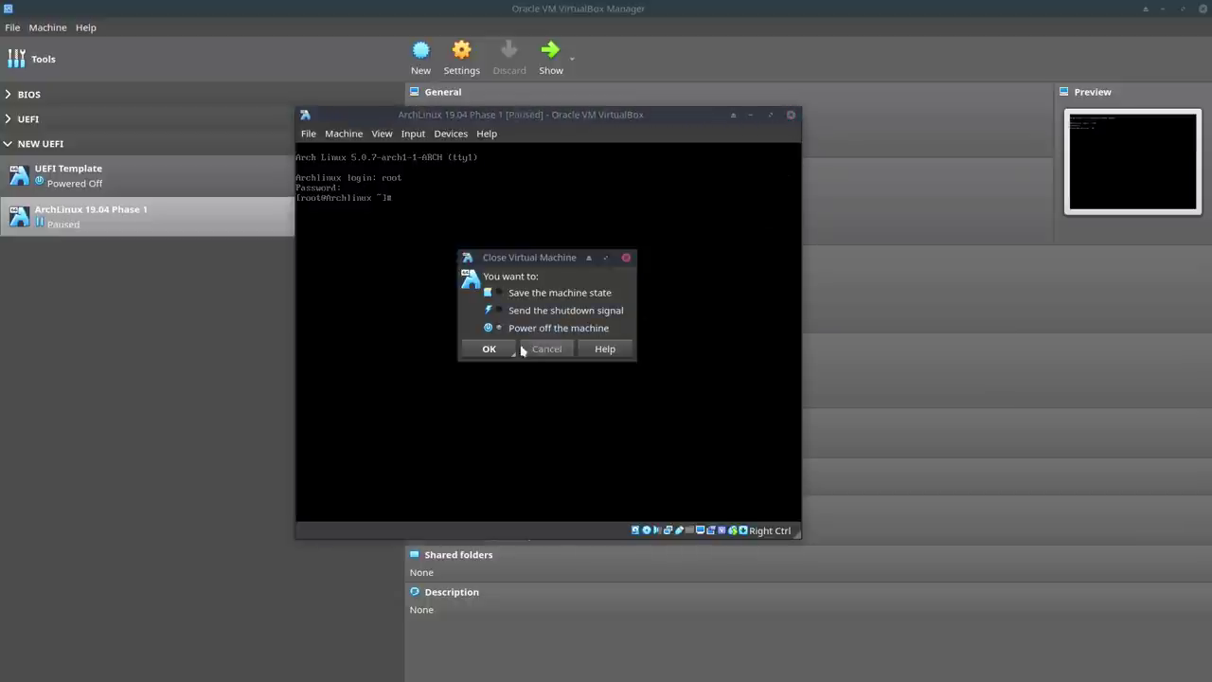
left_click(502, 349)
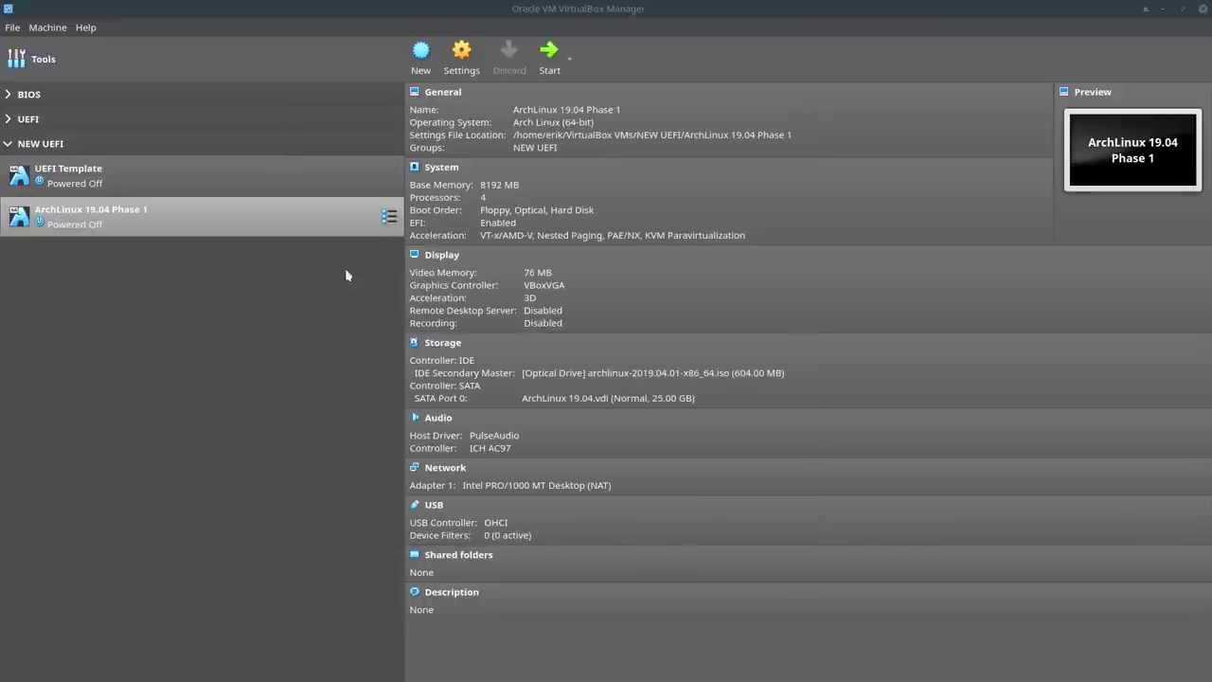
- Full-clone the Phase 1 VM, changing the phase number in the clone's name
right_click(115, 222)
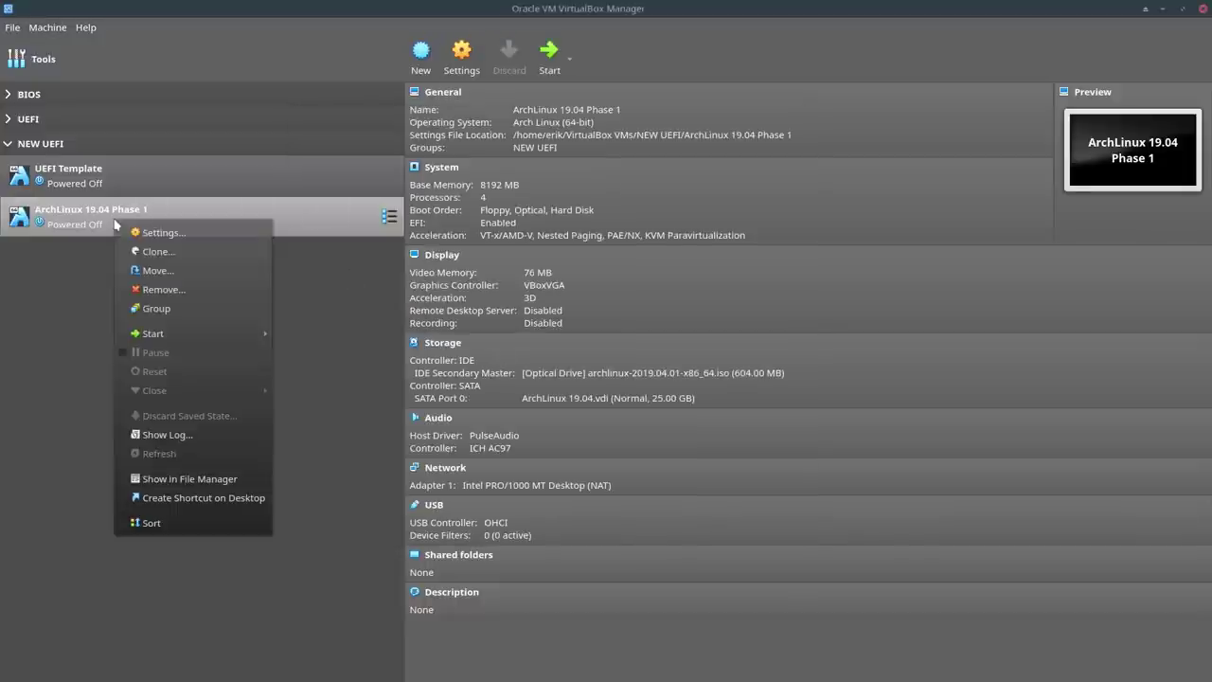
left_click(158, 251)
key("End")
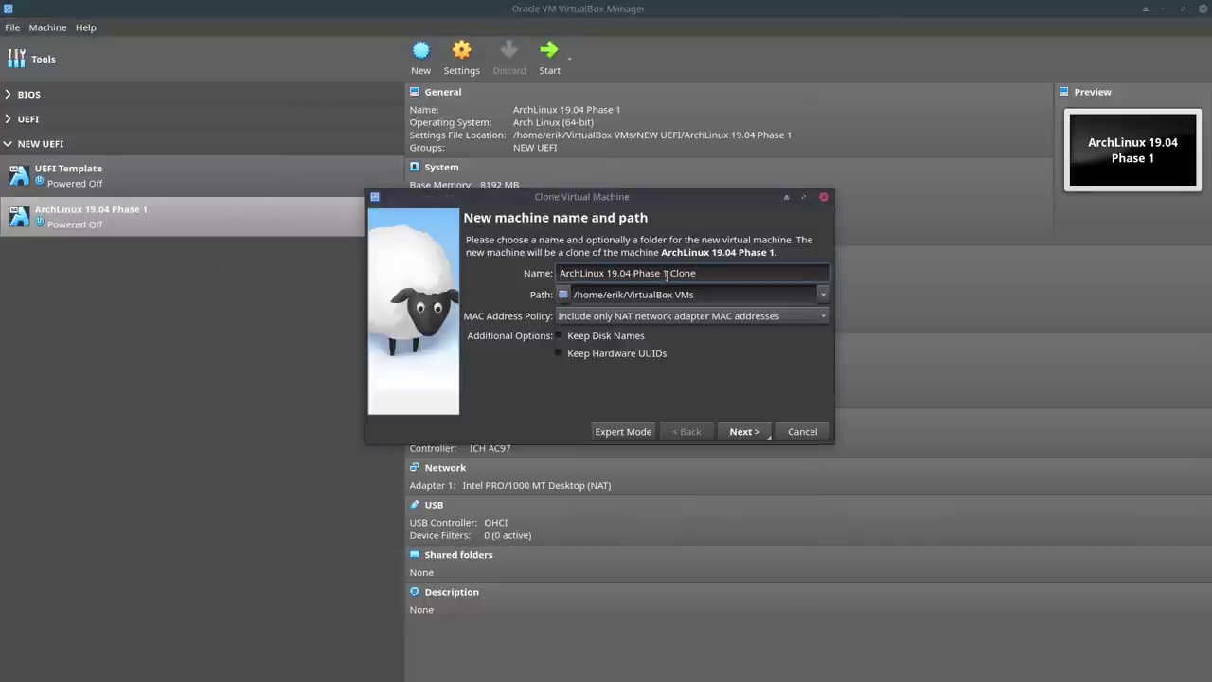
left_click(666, 273)
key("Return")
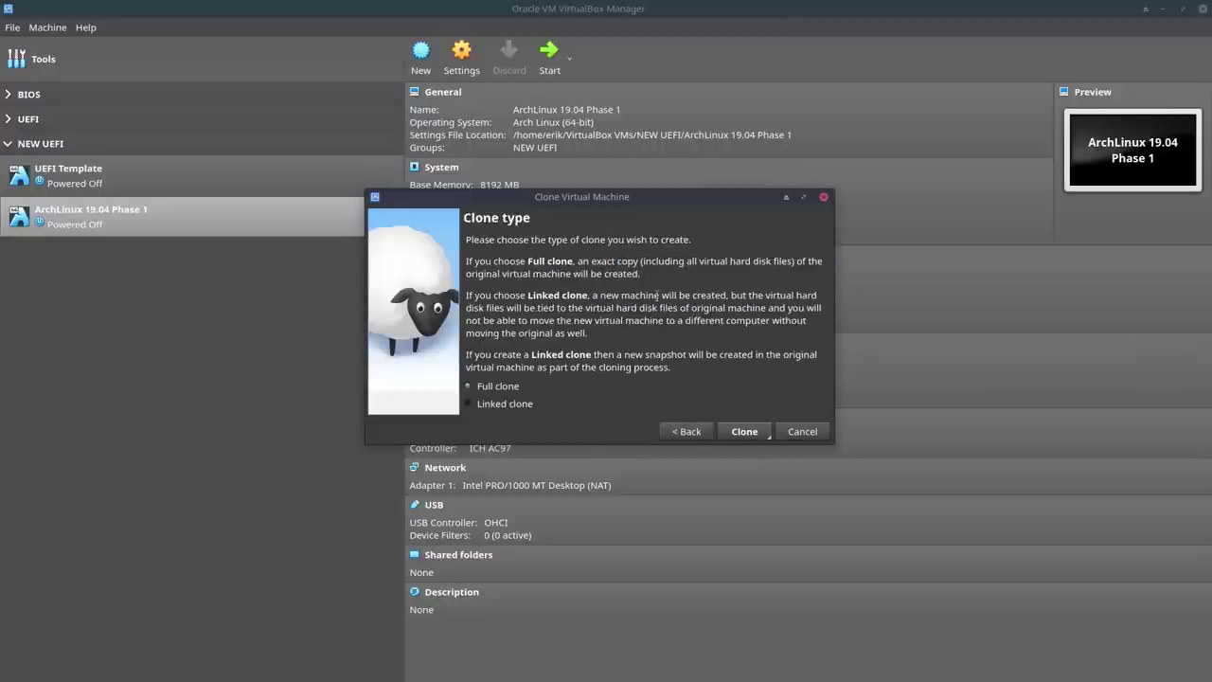
left_click(736, 434)
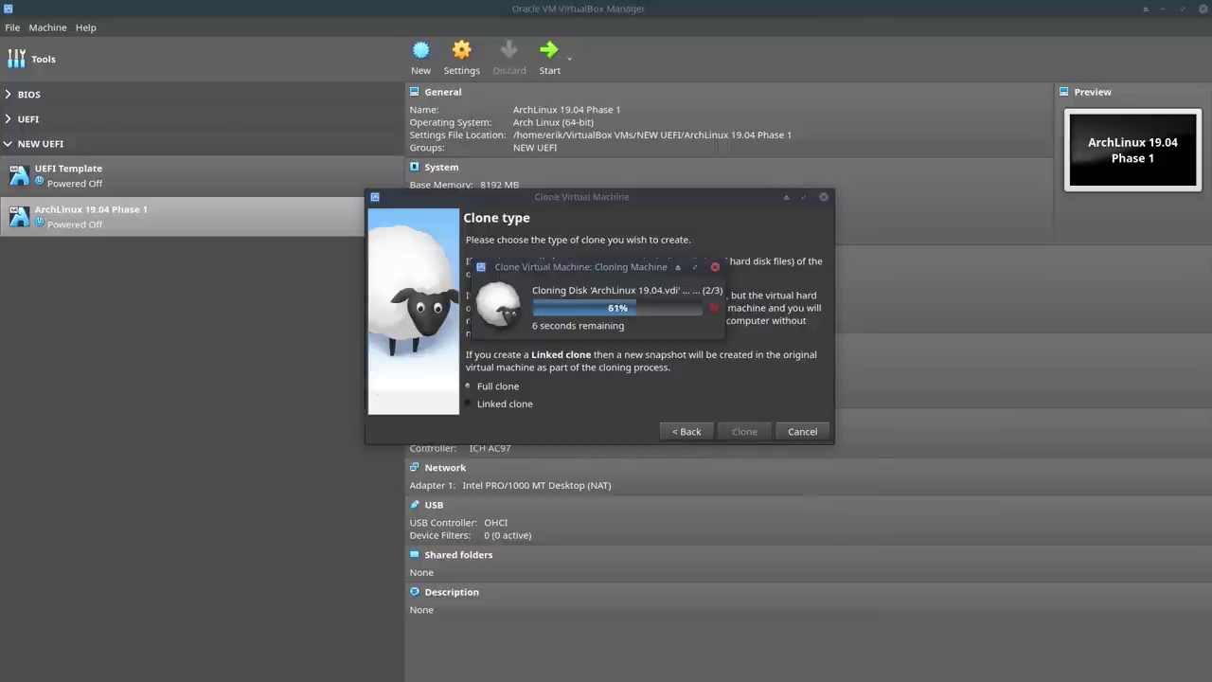
key("alt+Tab")
- Scroll the Phase 1 tutorial and follow NEXT STEP to the Phase 2 installation article
scroll(374, 208, "up", 10)
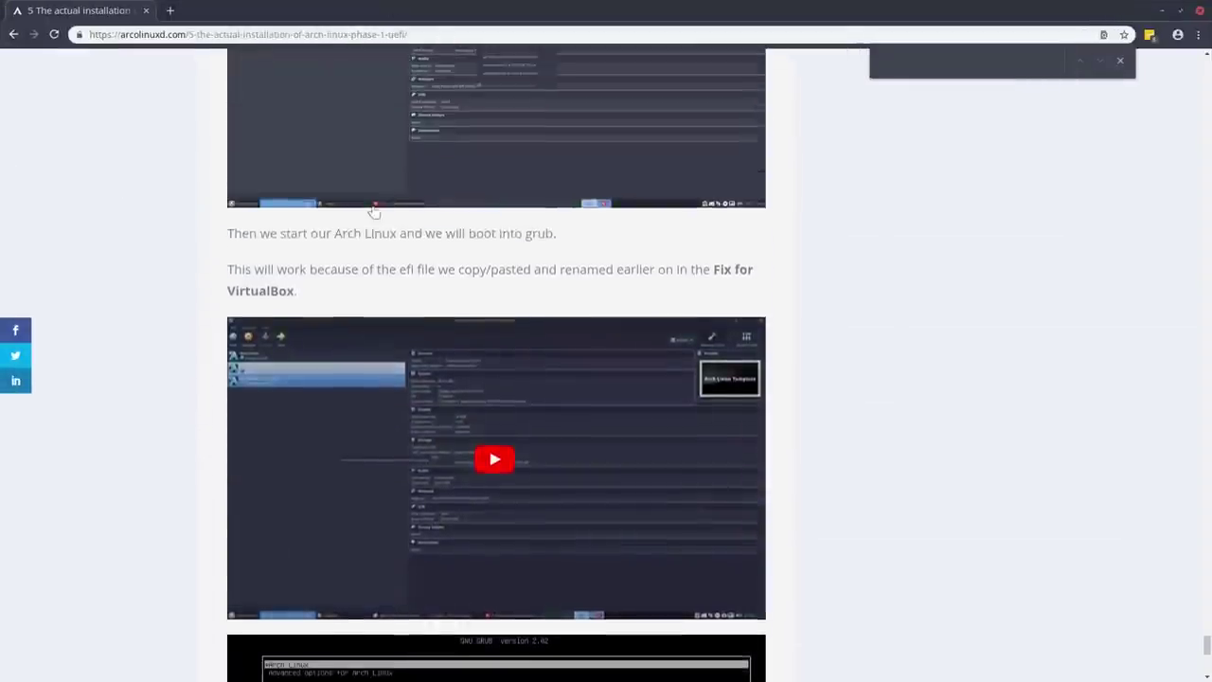
scroll(425, 360, "down", 2)
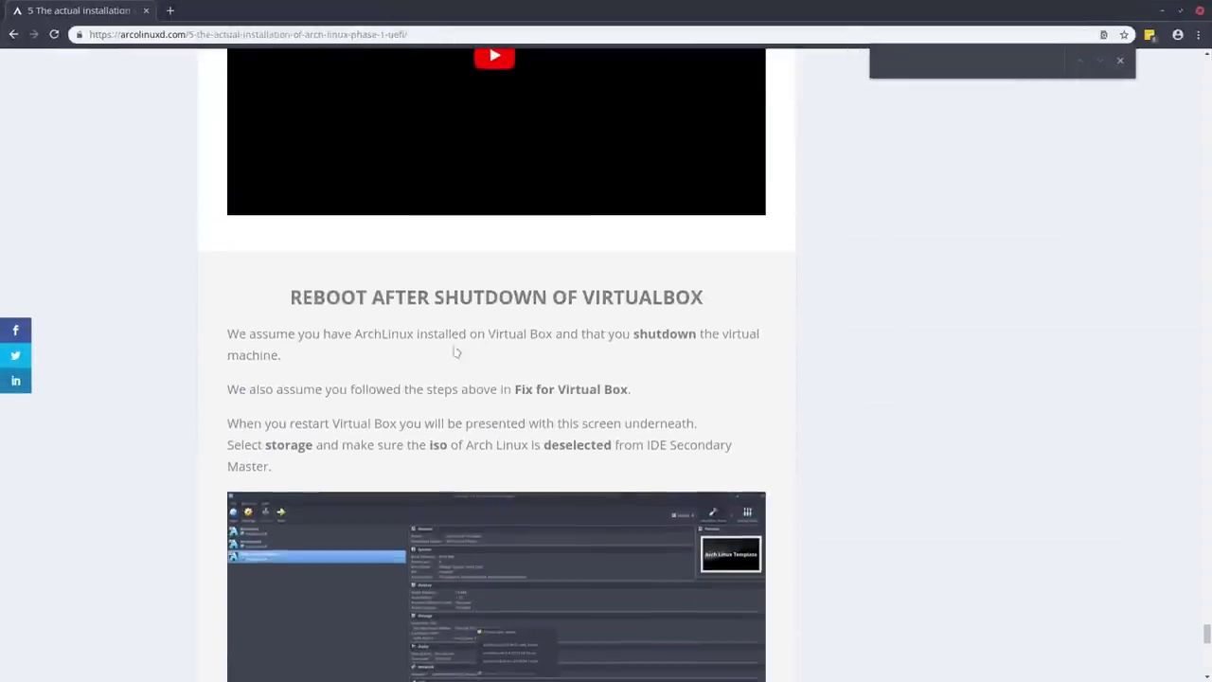
scroll(422, 412, "down", 6)
scroll(422, 412, "down", 10)
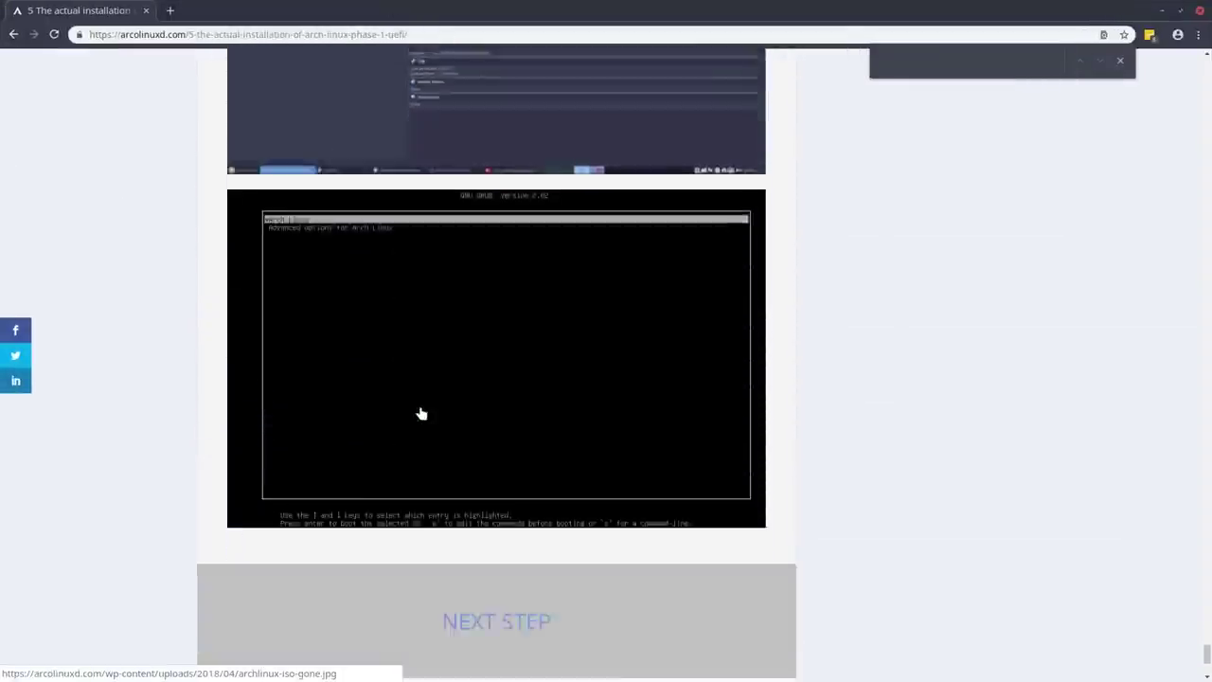
left_click(501, 323)
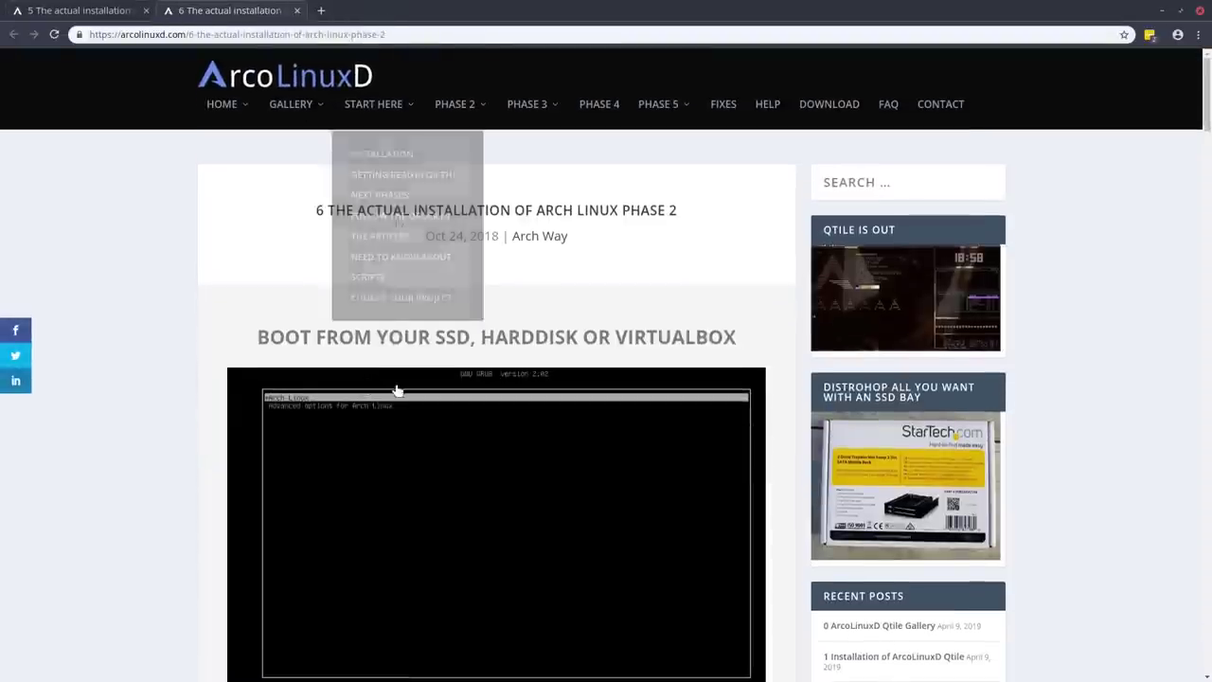
scroll(395, 390, "down", 7)
scroll(396, 390, "down", 8)
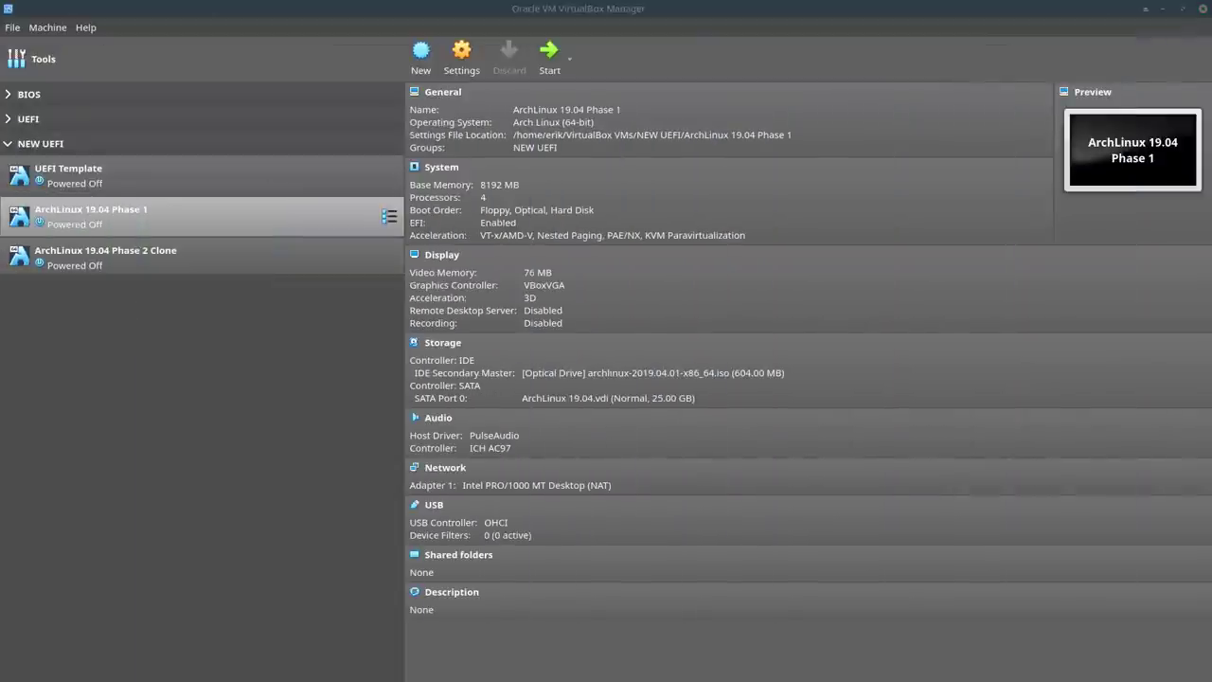
- Rename the clone to 'ArchLinux 19.04 Phase 2' in its Settings and boot it
left_click(181, 269)
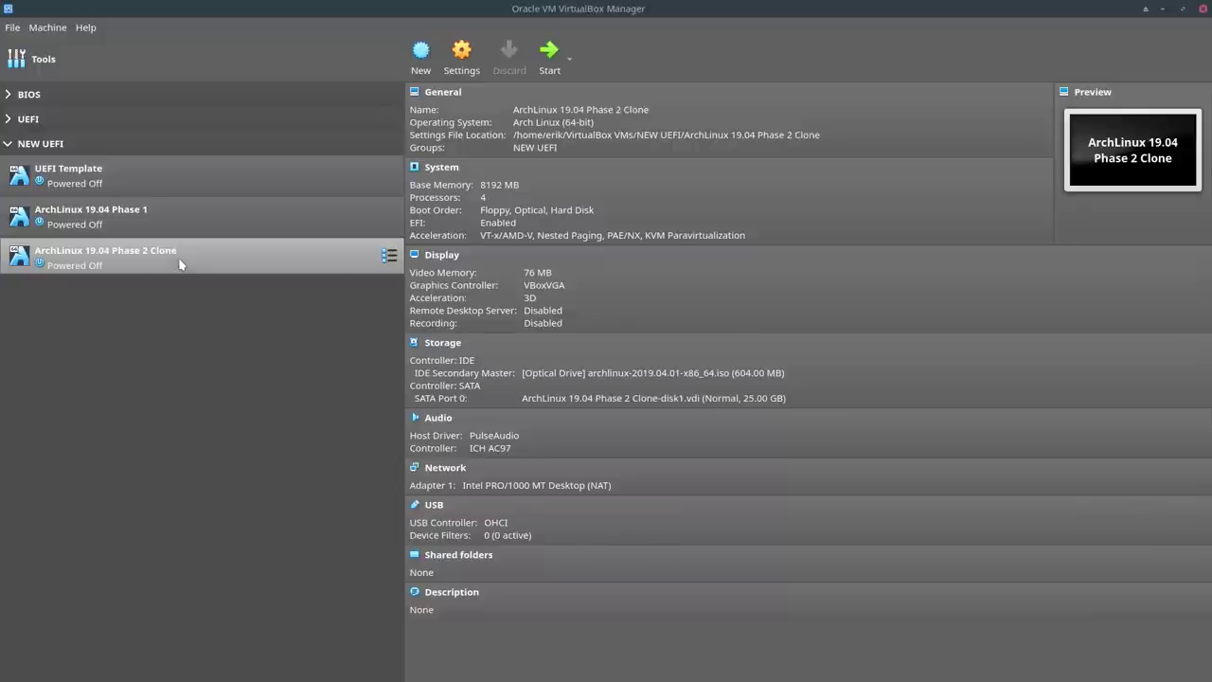
right_click(210, 255)
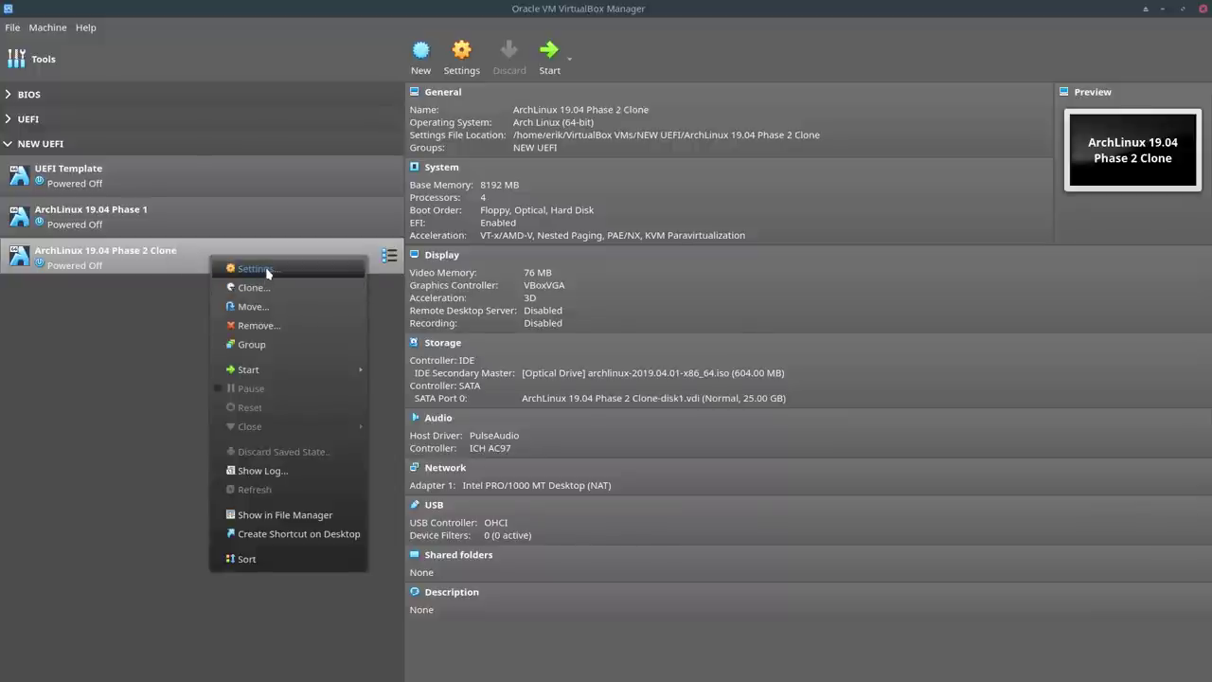
left_click(259, 269)
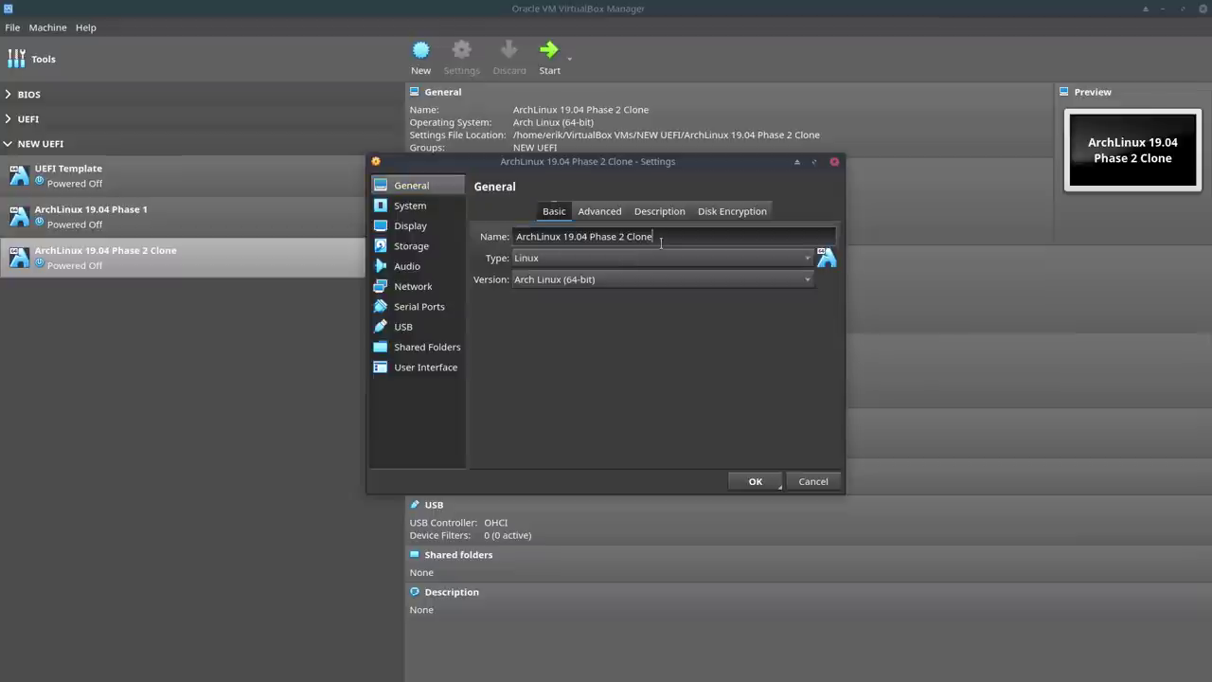
key("BackSpace")
key("BackSpace")
key("BackSpace")
key("BackSpace")
key("BackSpace")
key("BackSpace")
key("Return")
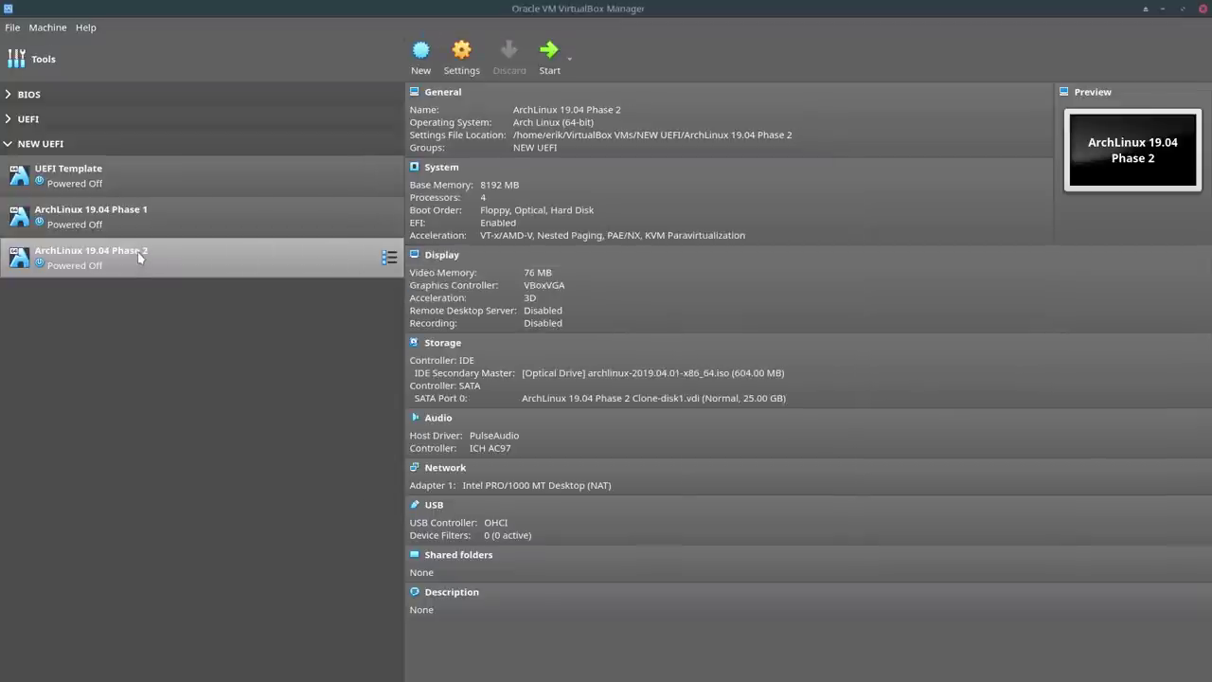
double_click(137, 252)
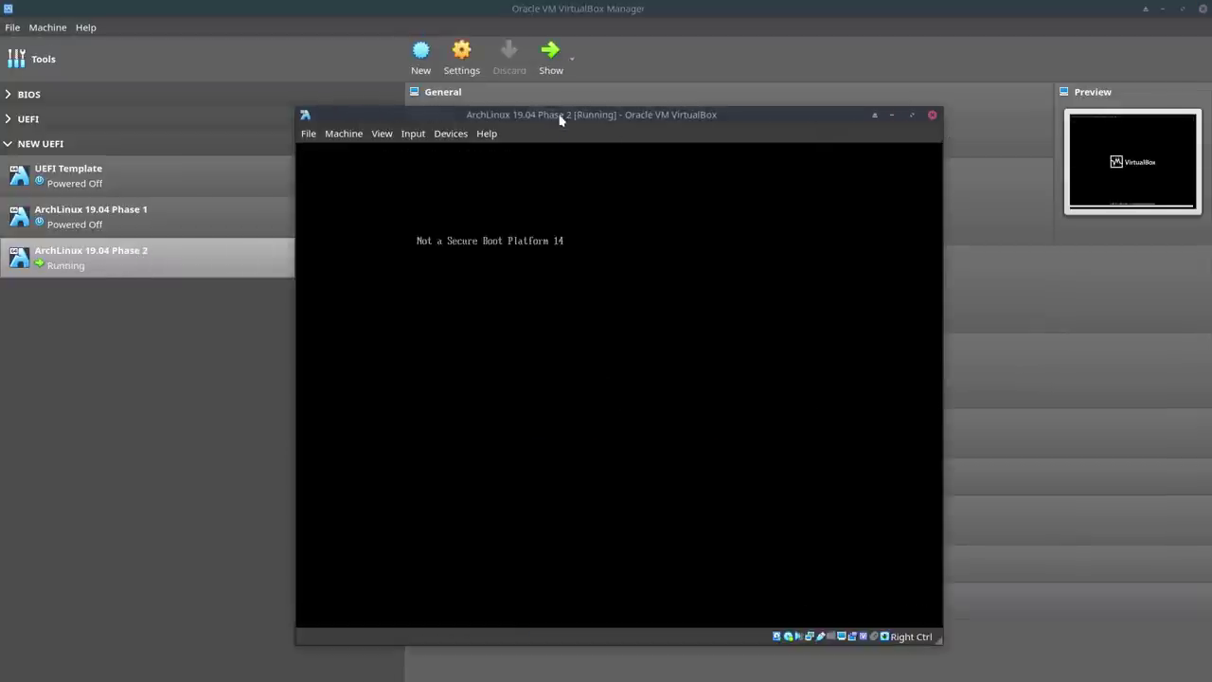
- Power off the Phase 2 VM, eject the Arch ISO, and restart it full screen
double_click(559, 115)
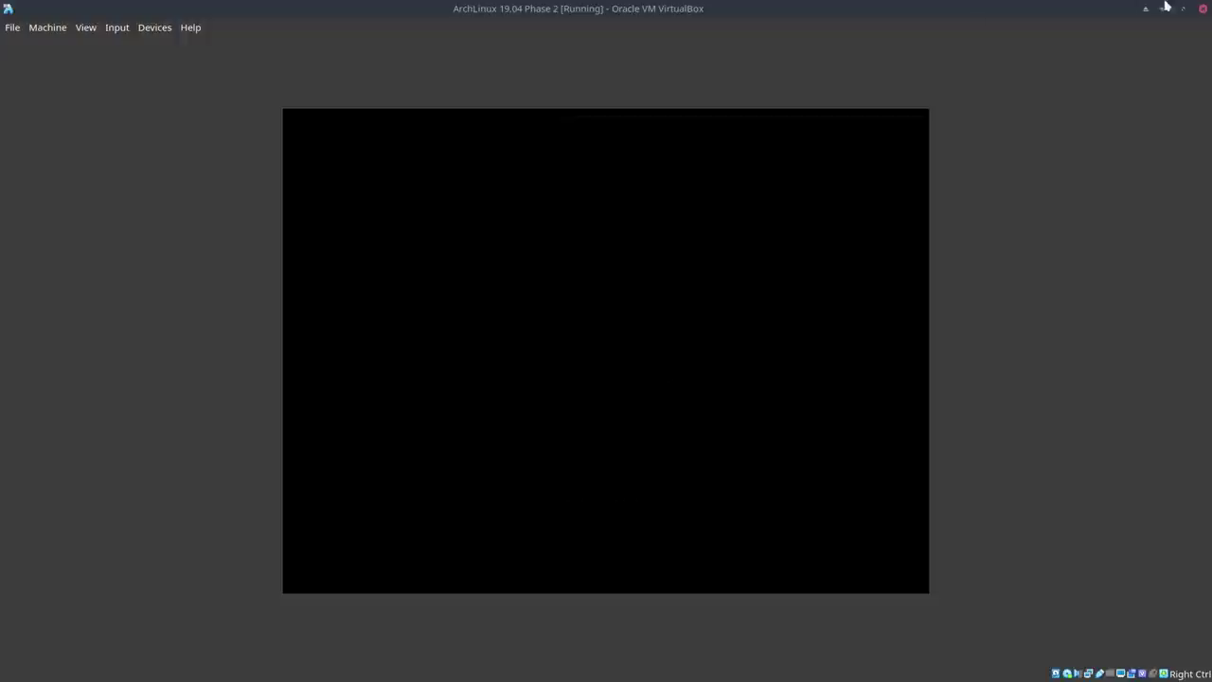
left_click(1204, 9)
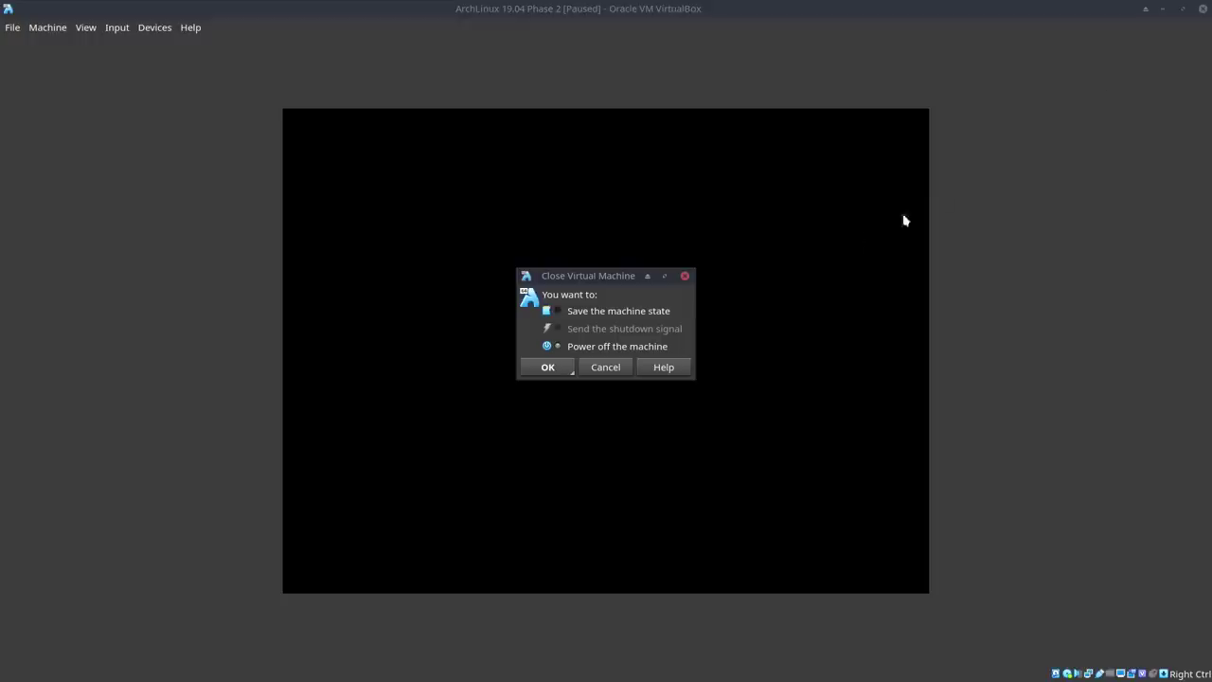
left_click(557, 369)
left_click(579, 375)
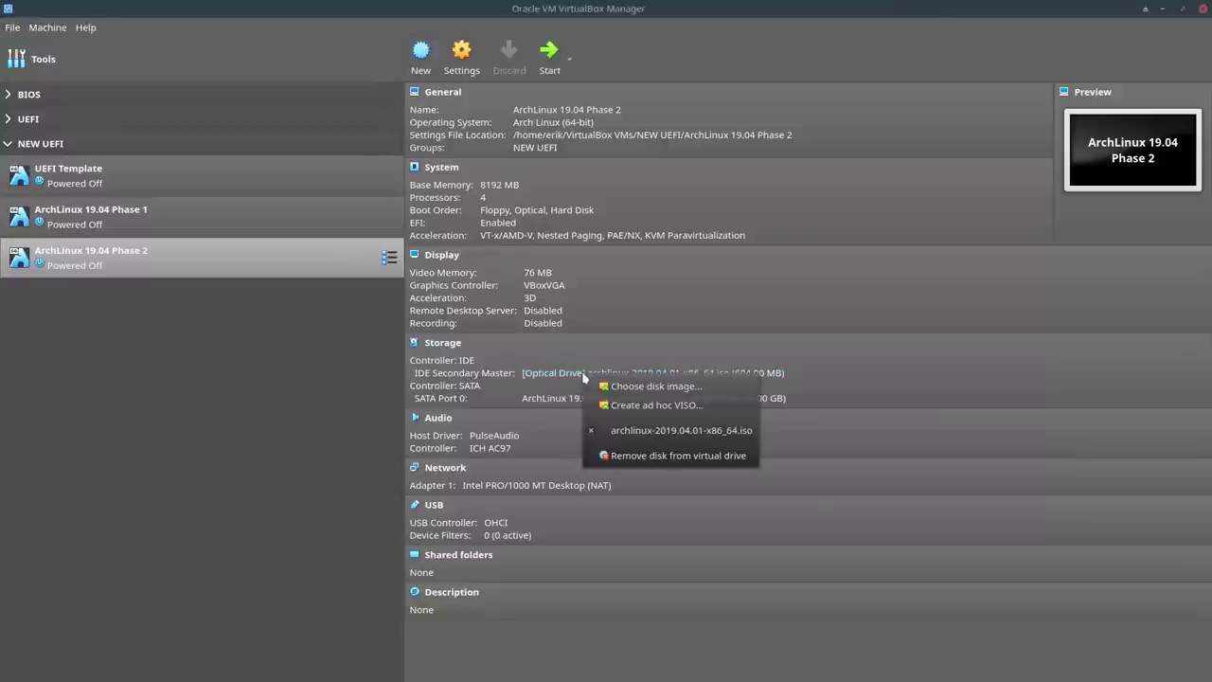
left_click(623, 431)
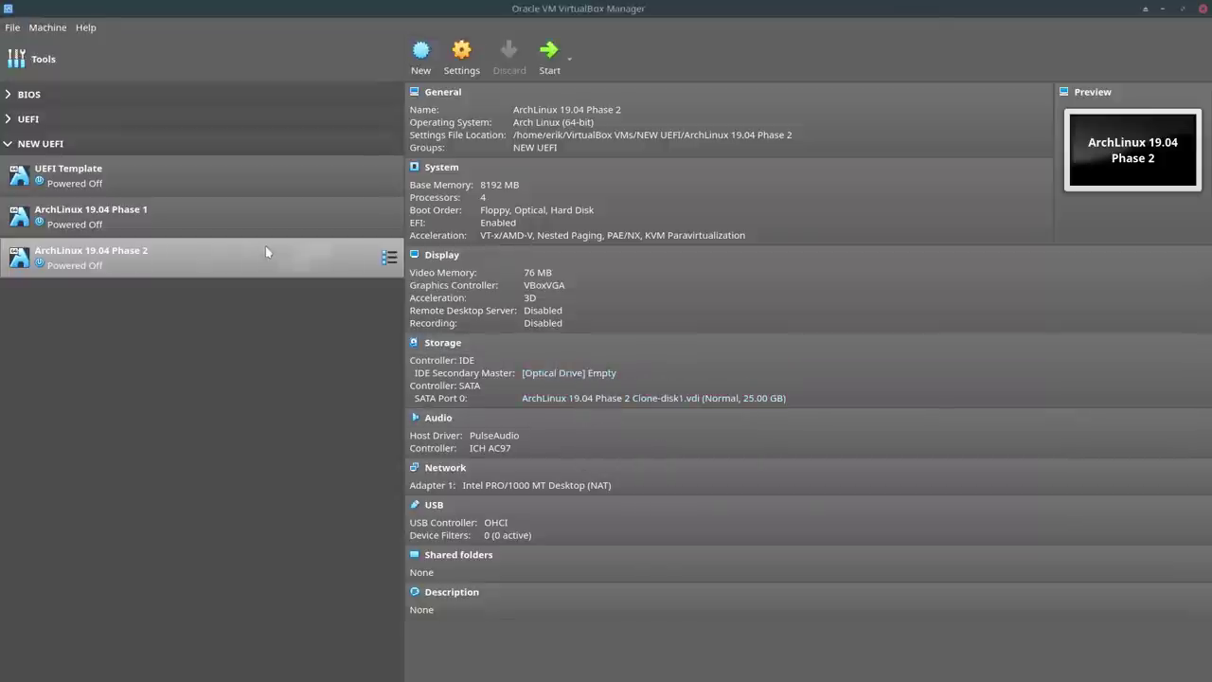
double_click(312, 256)
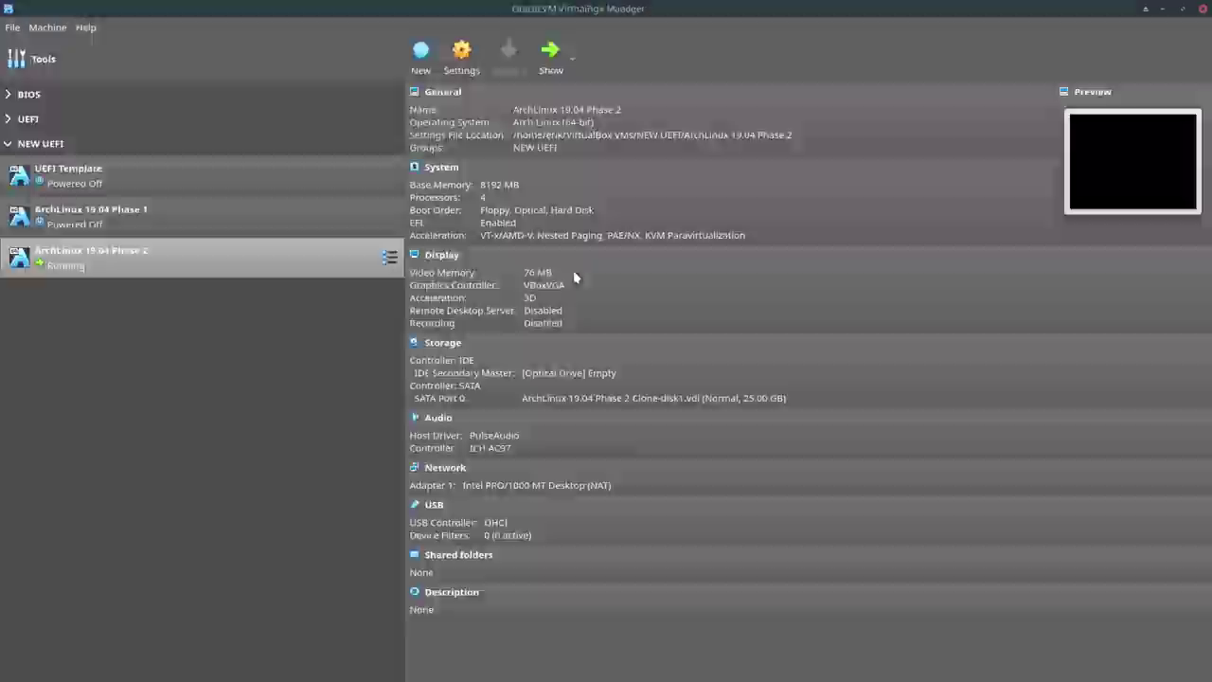
key("Return")
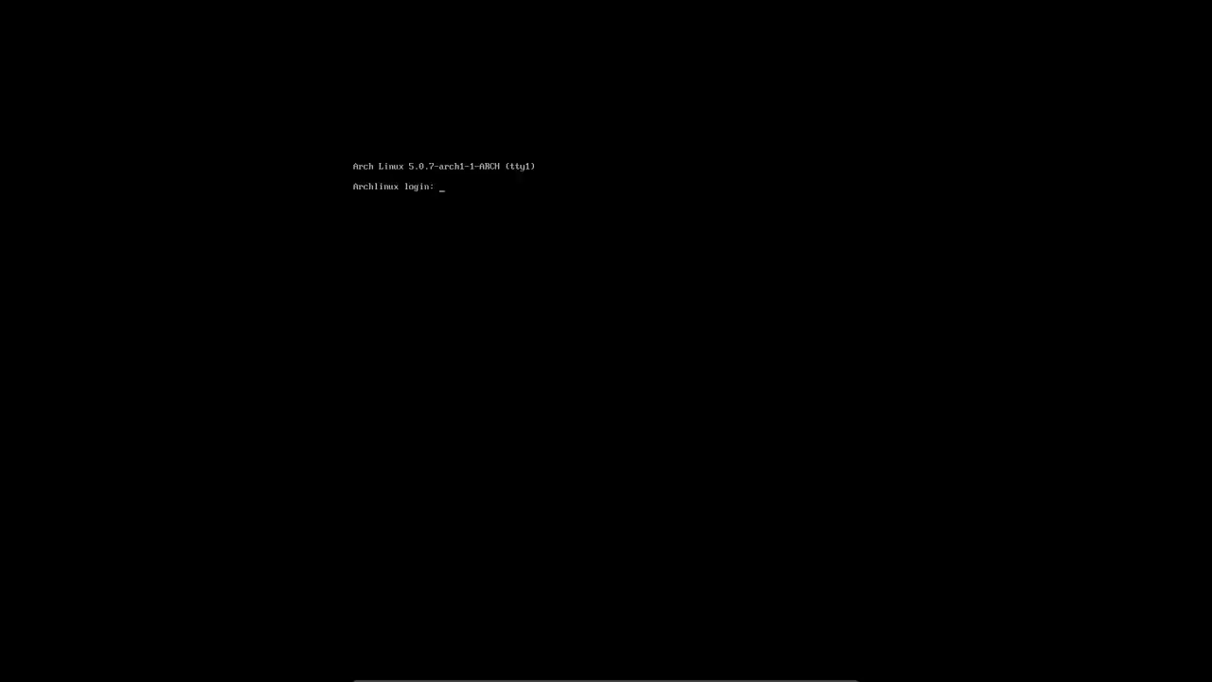
- Log in as root and move the browser aside to reveal the console
type("root")
key("Return")
key("Return")
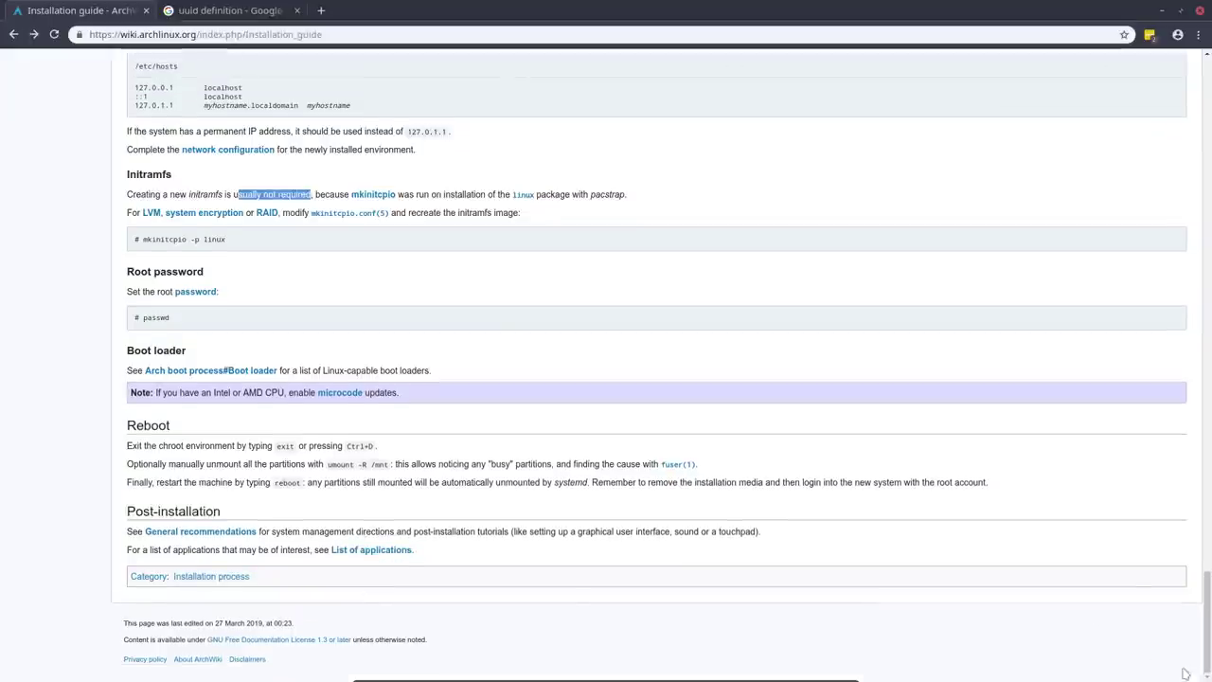
left_click(1200, 665)
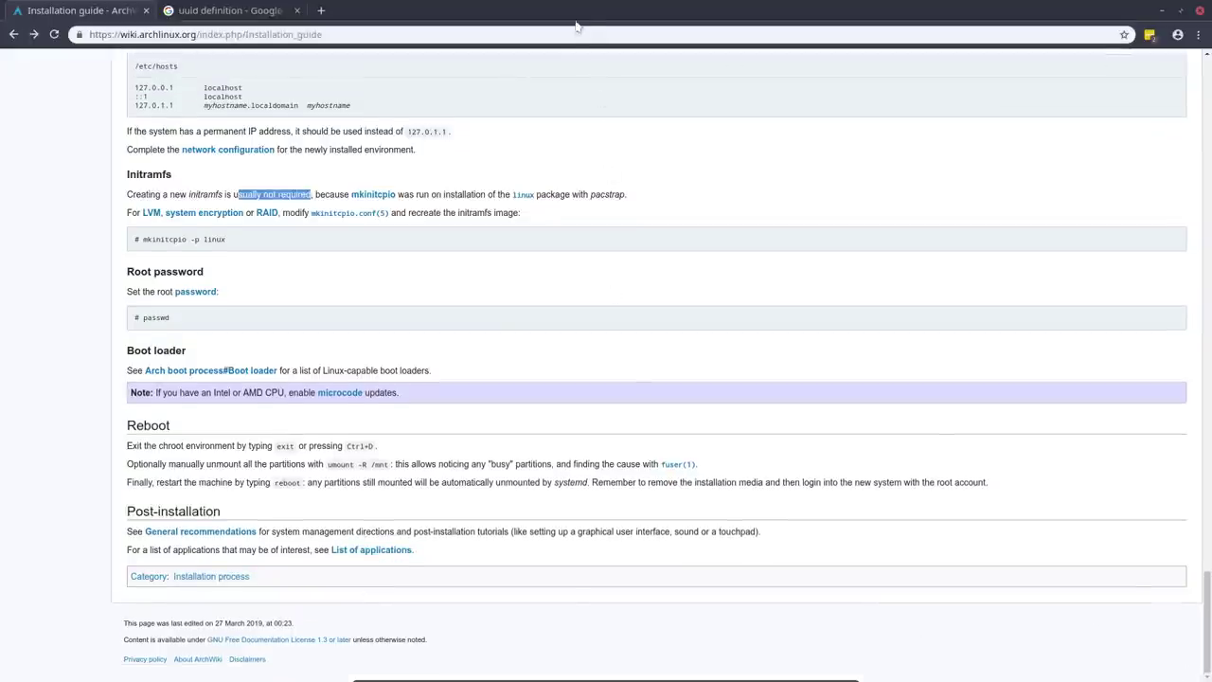
left_click_drag(568, 14, 1, 228)
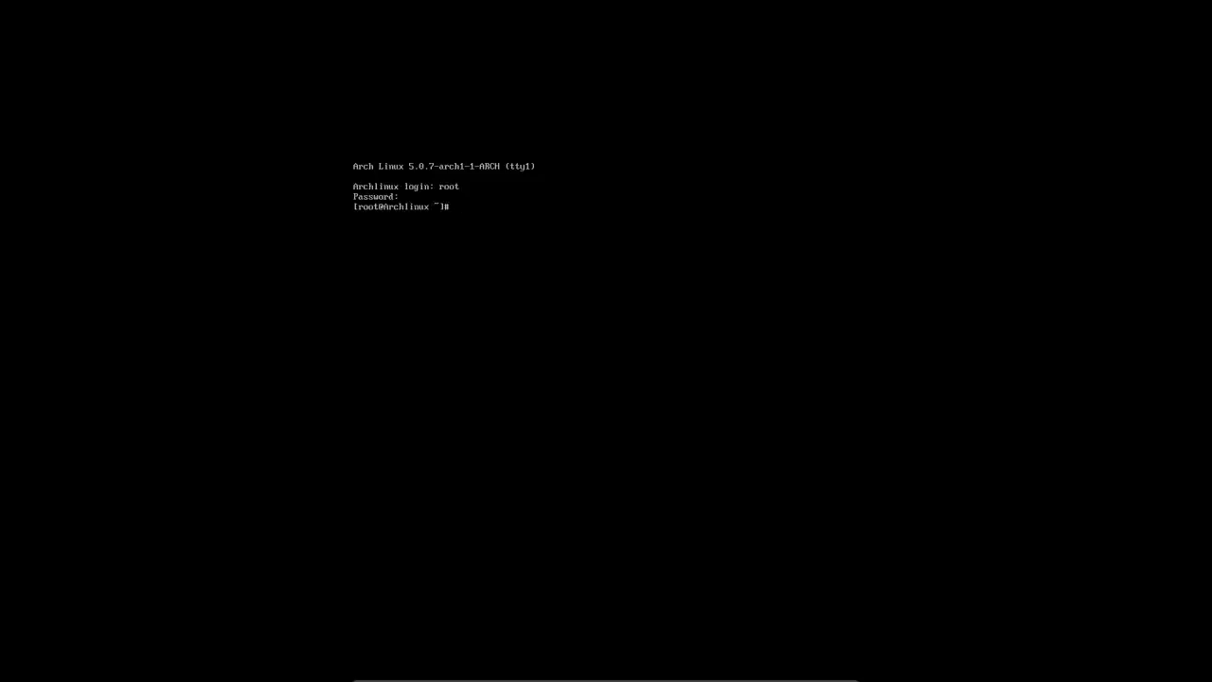
key("alt+Tab")
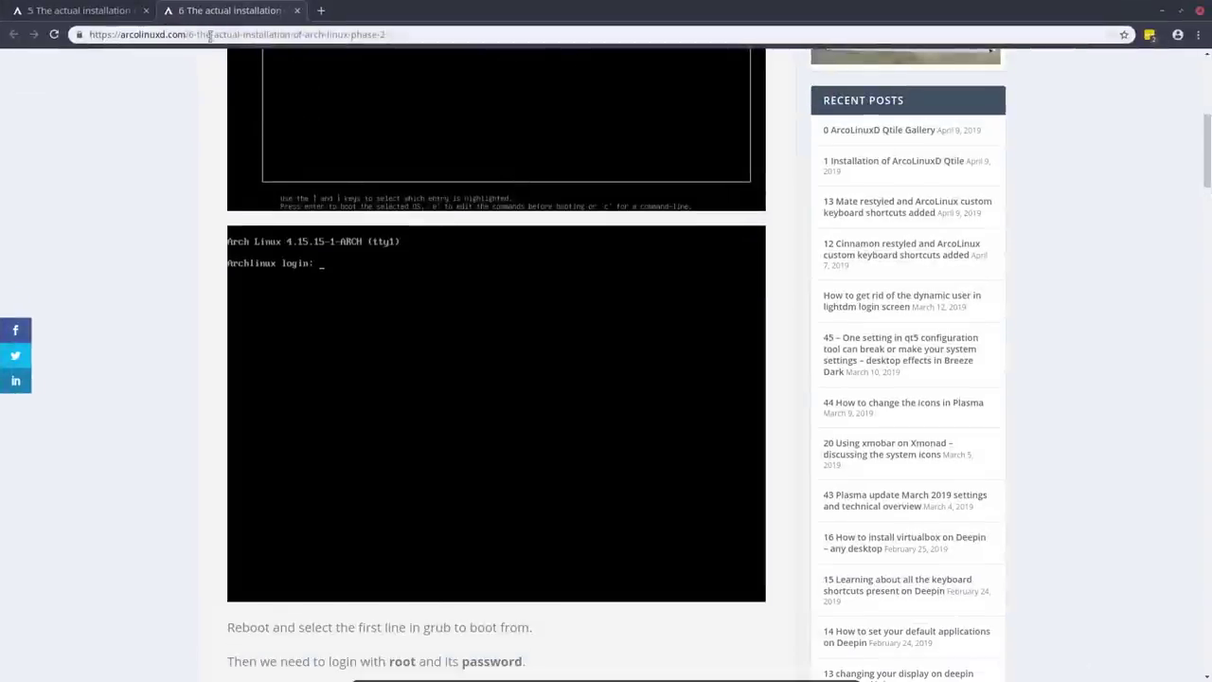
double_click(190, 34)
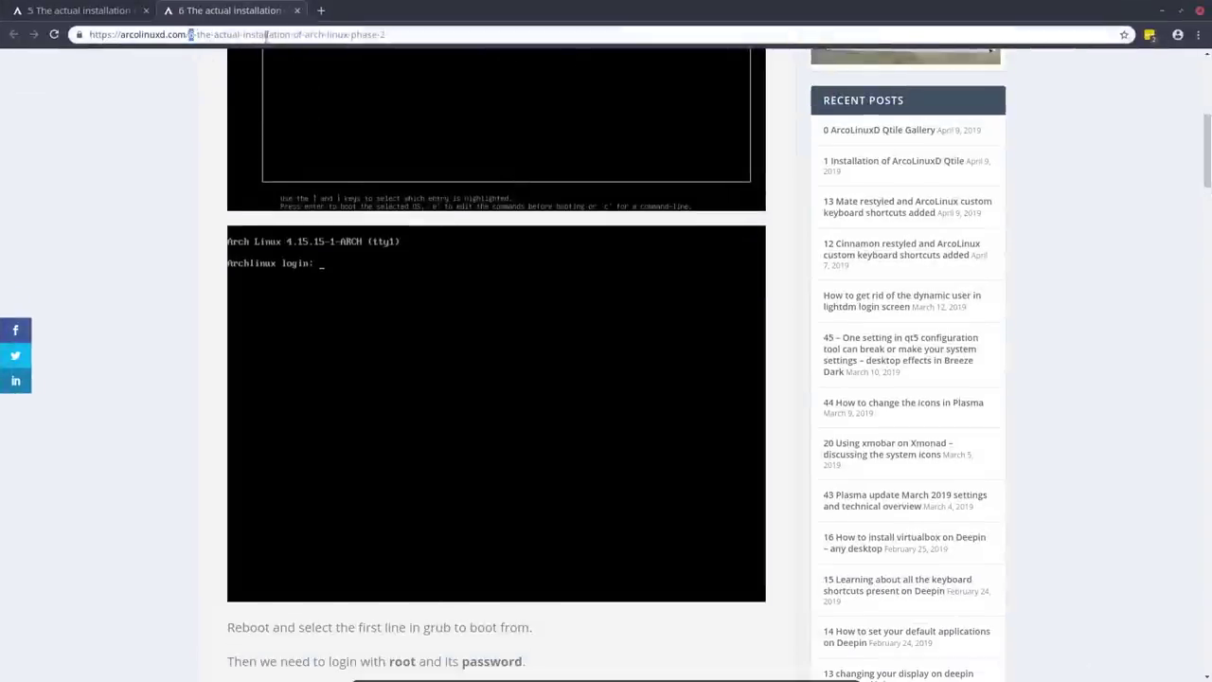
left_click_drag(502, 11, 270, 60)
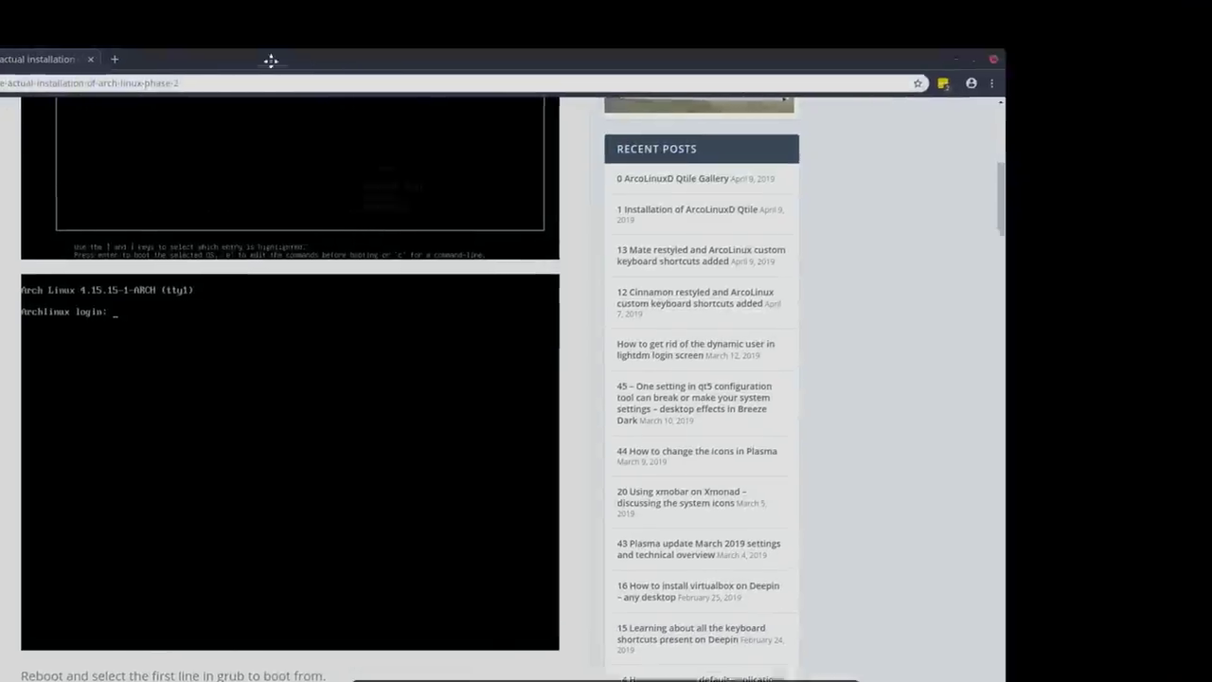
key("alt+Tab")
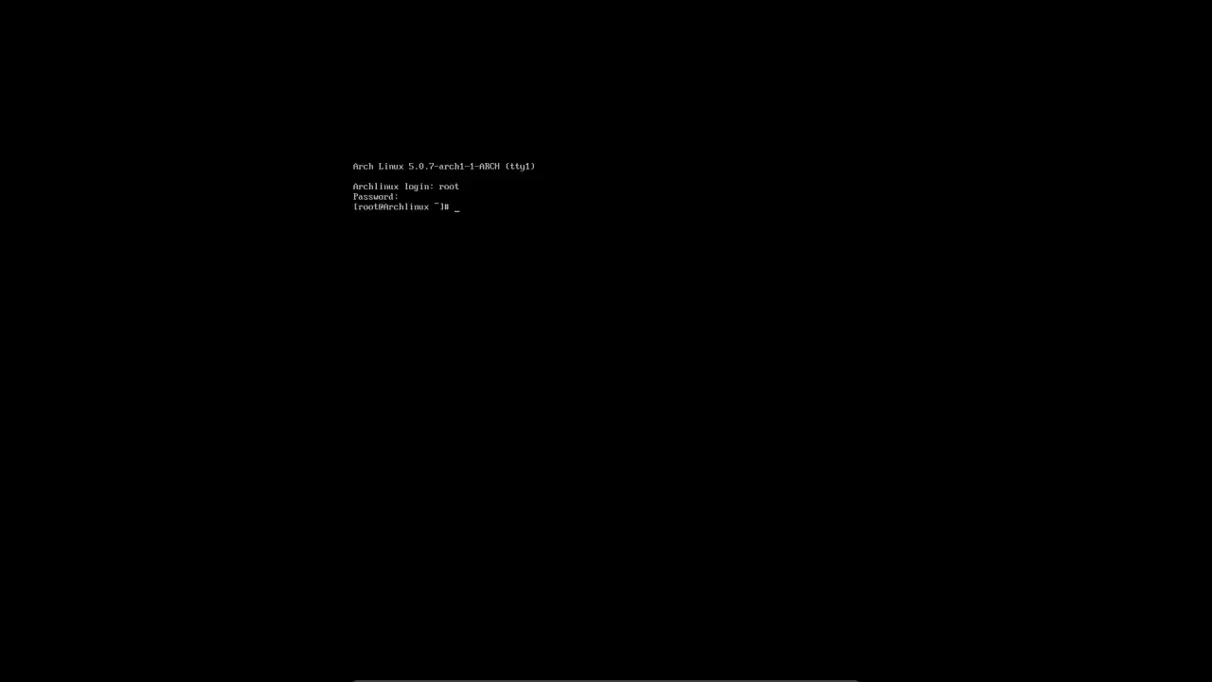
- Open /etc/pacman.conf in nano and uncomment the [multilib] header and its Include line
type("nano /etc/pacman.conf")
key("Return")
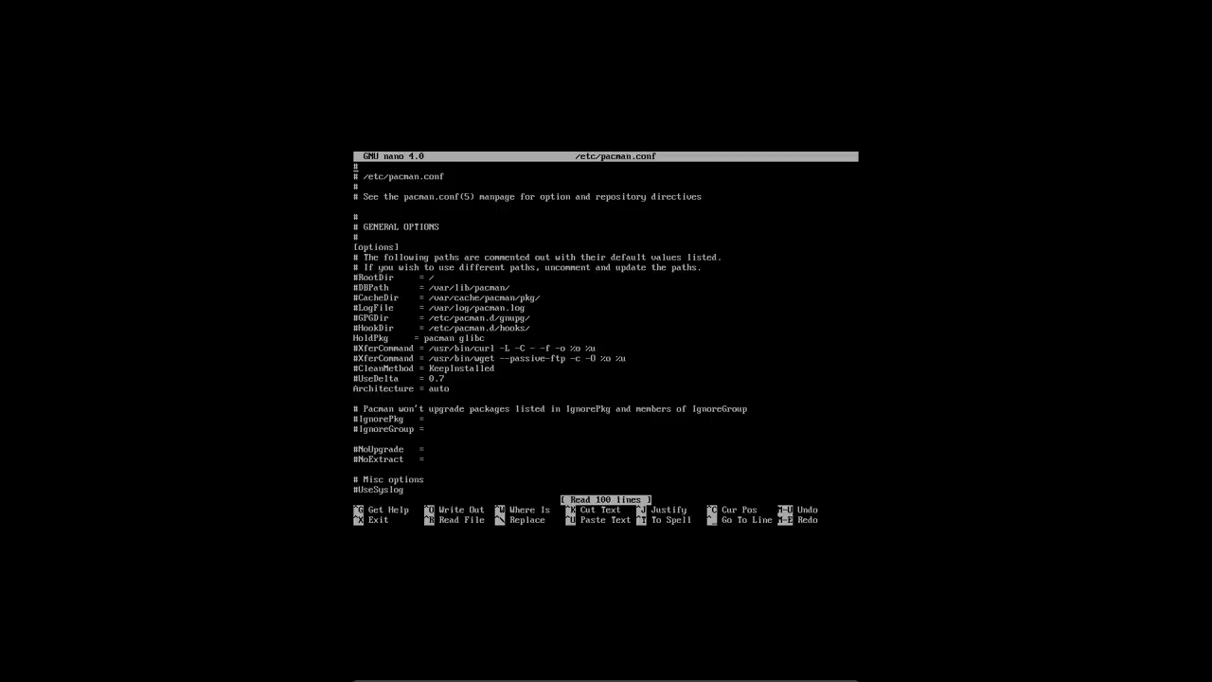
key("Page_Down")
key("Page_Down")
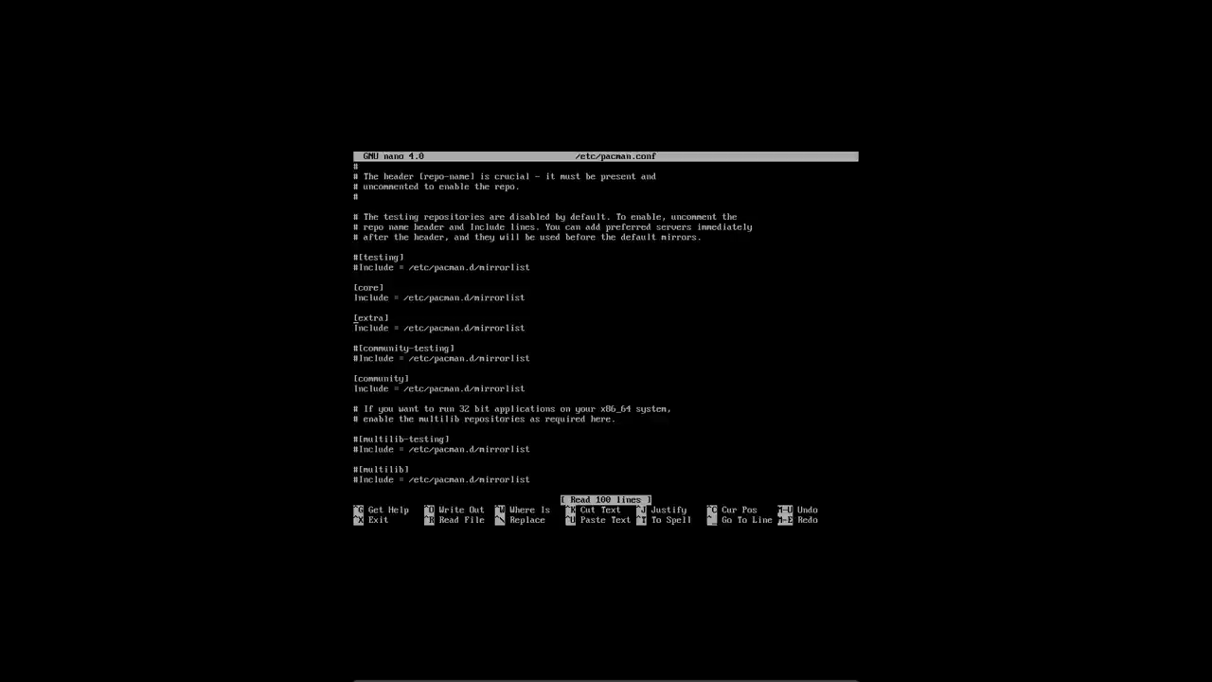
key("Down")
key("Down")
key("Down")
key("Down")
key("Down")
key("Down")
key("Down")
key("Down")
key("Down")
key("Down")
key("Down")
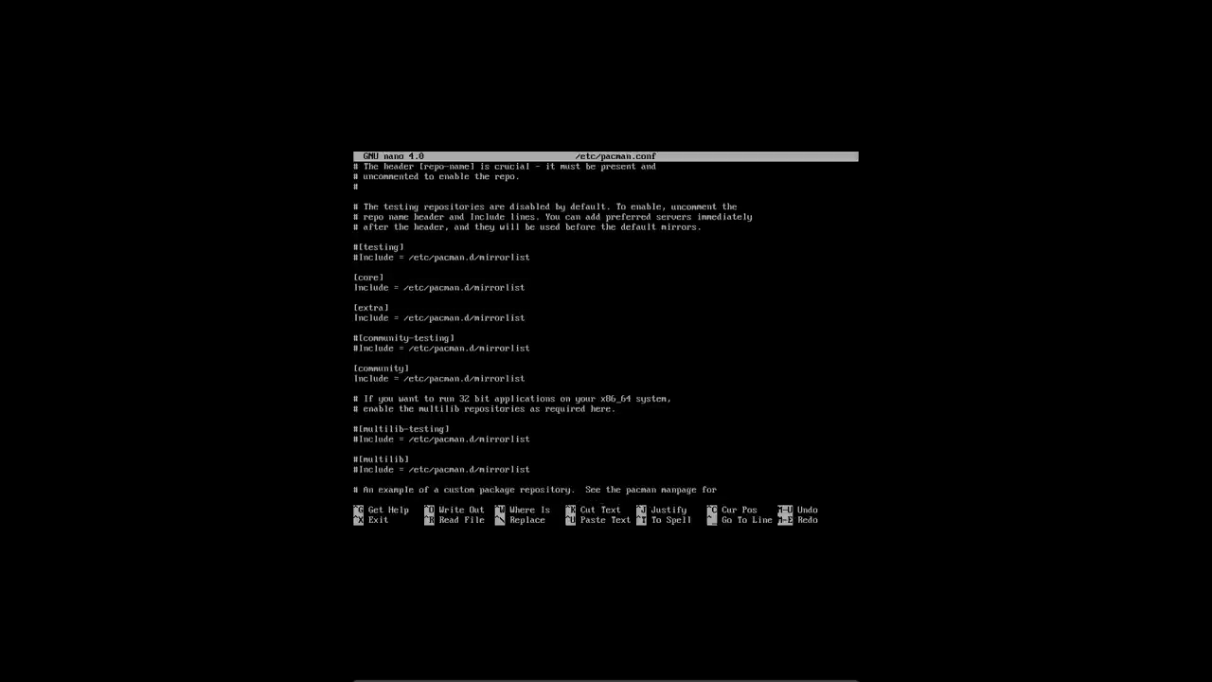
key("Delete")
key("Down")
key("Delete")
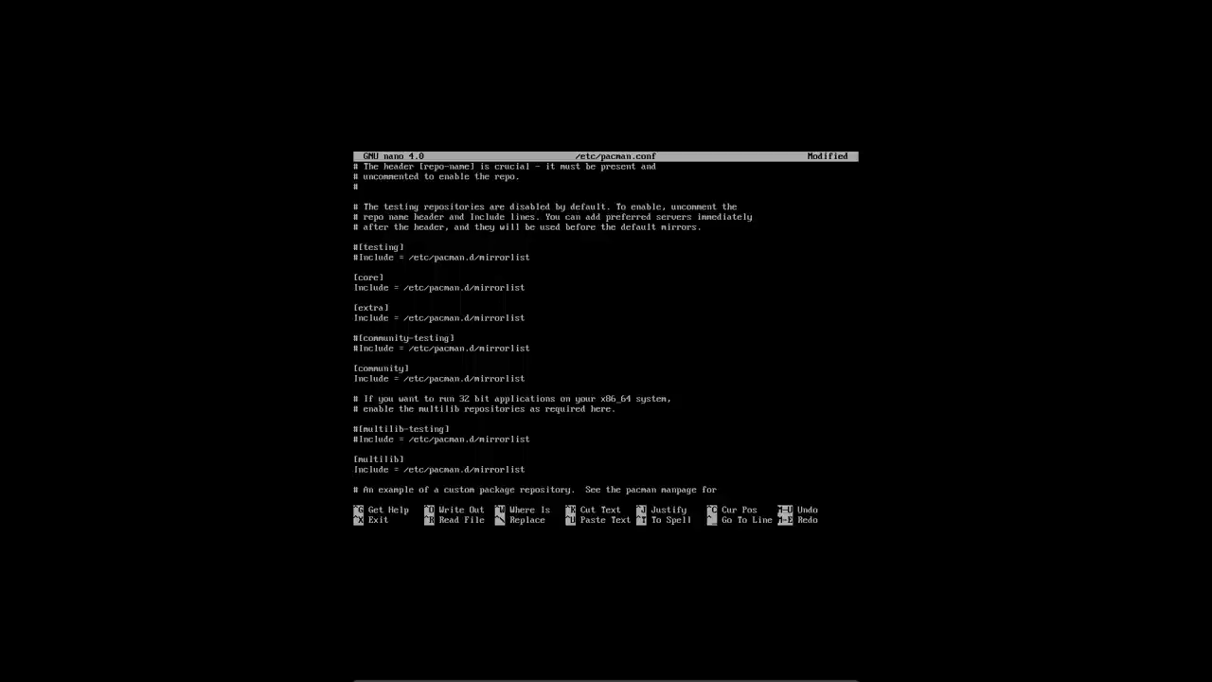
- Save pacman.conf, remove a stray 'y' before Include, and exit nano
key("ctrl+o")
key("Return")
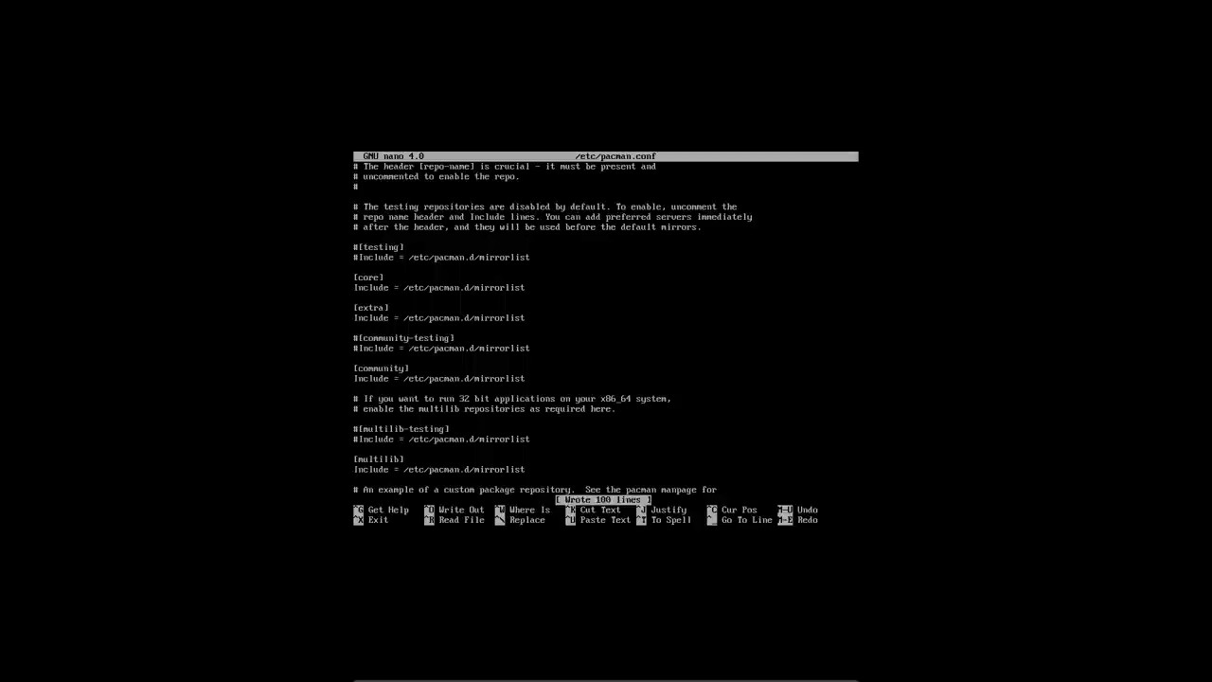
type("y")
key("BackSpace")
key("ctrl+x")
key("y")
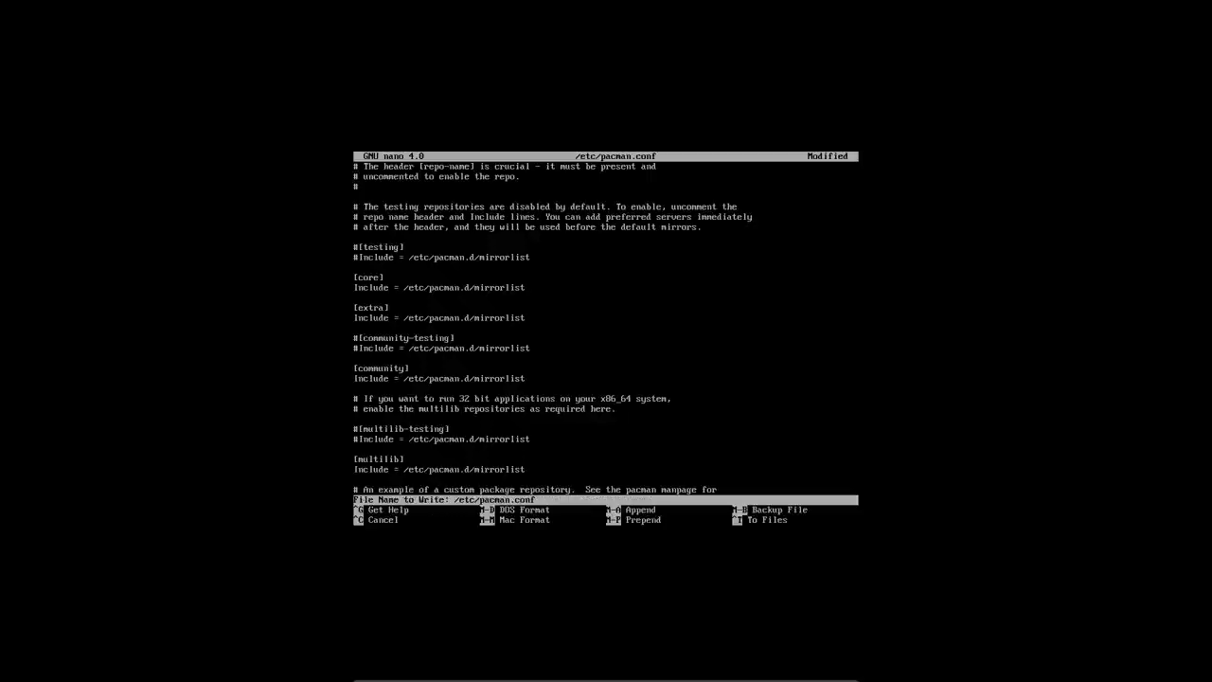
key("Return")
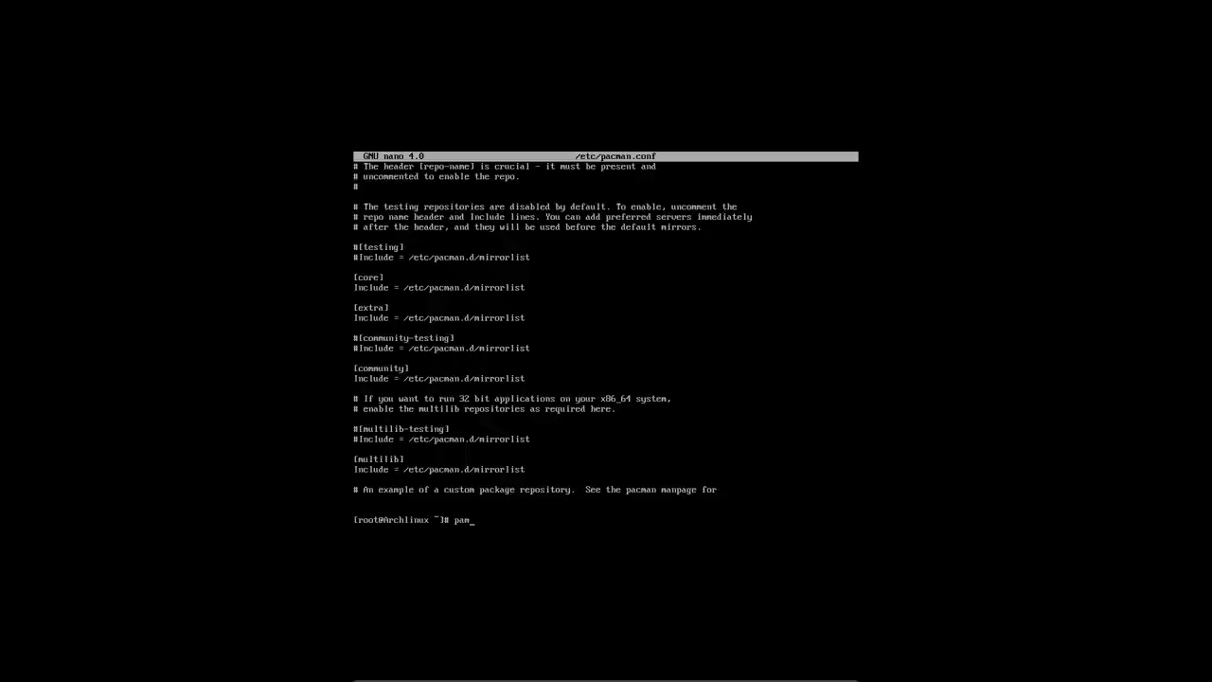
- Sync the package databases with pacman -Sy, then enter pacman -S bash-completion
key("BackSpace")
key("BackSpace")
key("BackSpace")
key("BackSpace")
type("cman -Sy")
key("Return")
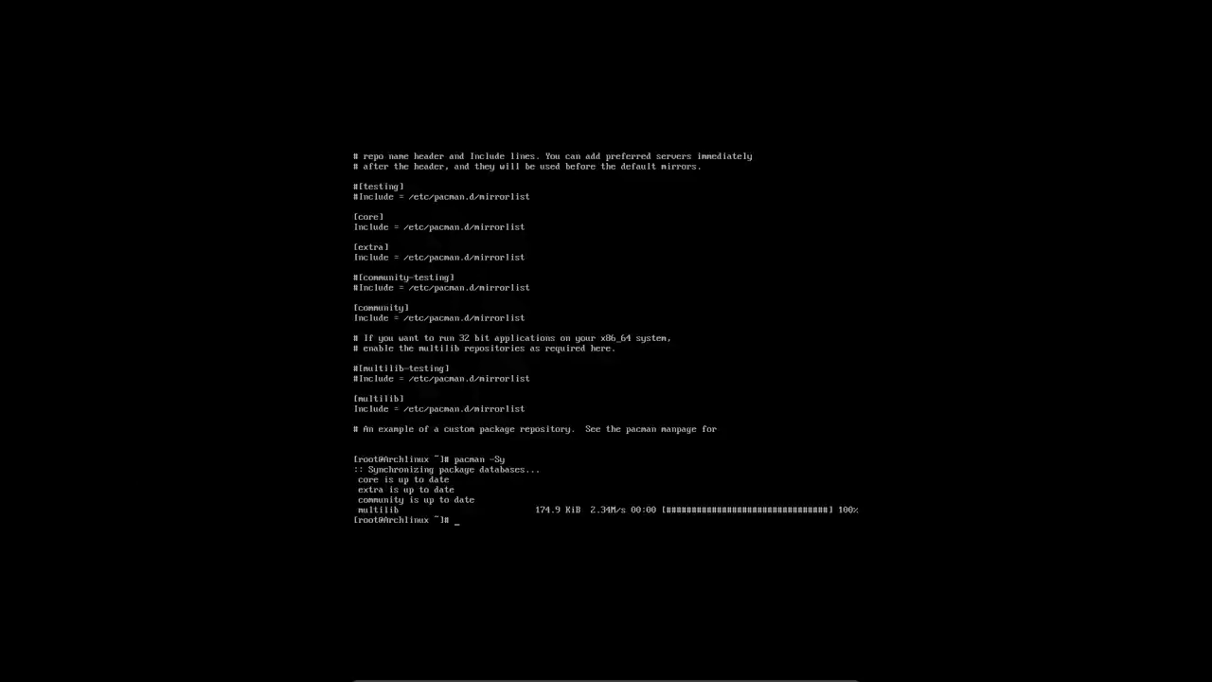
type("pacman -S bash-completion")
- Install bash-completion, accepting the prompt, and start entering the useradd command
key("Return")
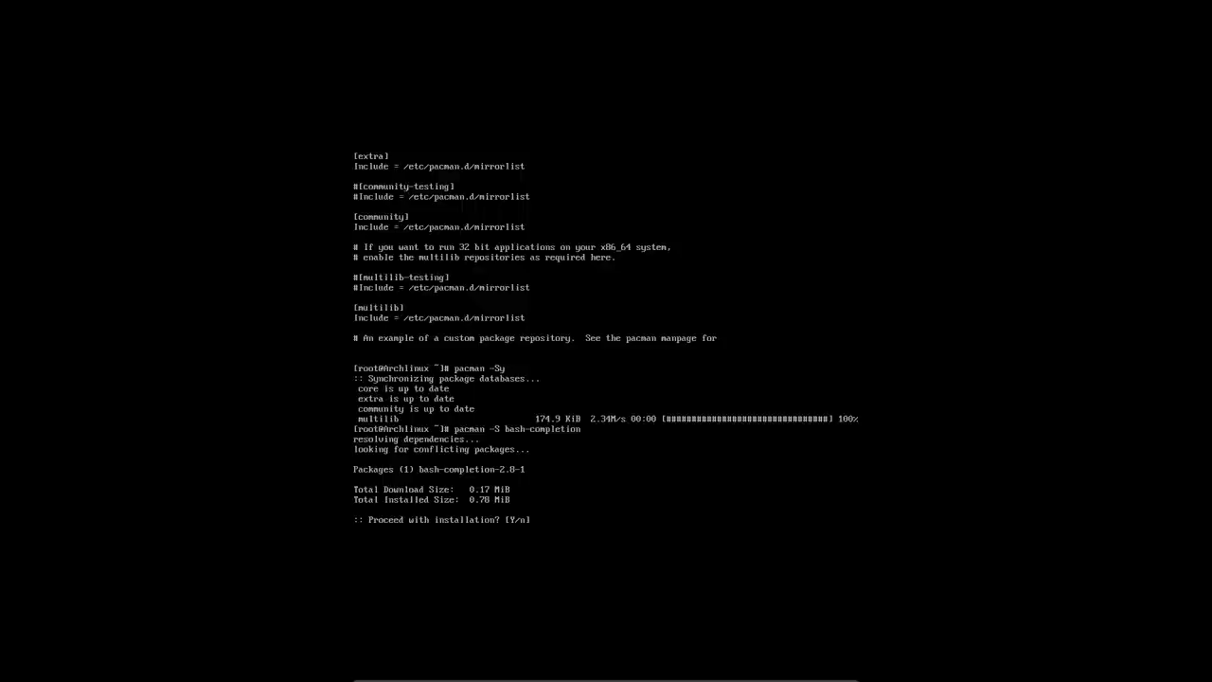
key("Return")
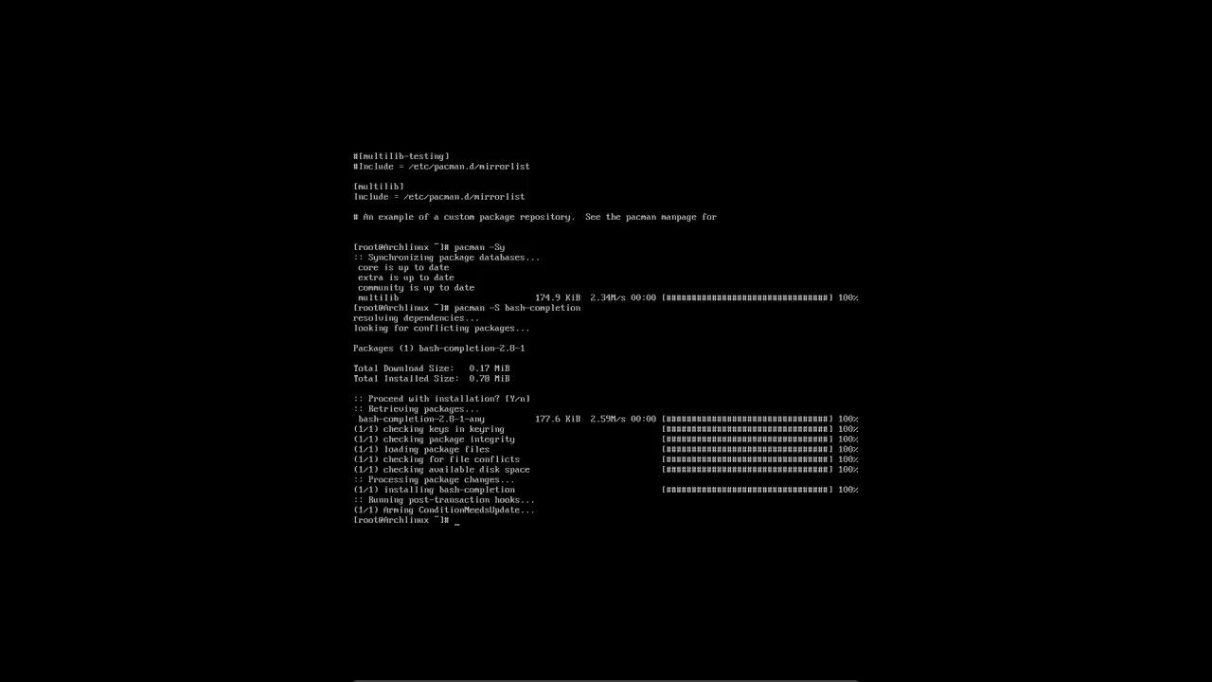
type("useradd -m -g users -G audio,video,netwo")
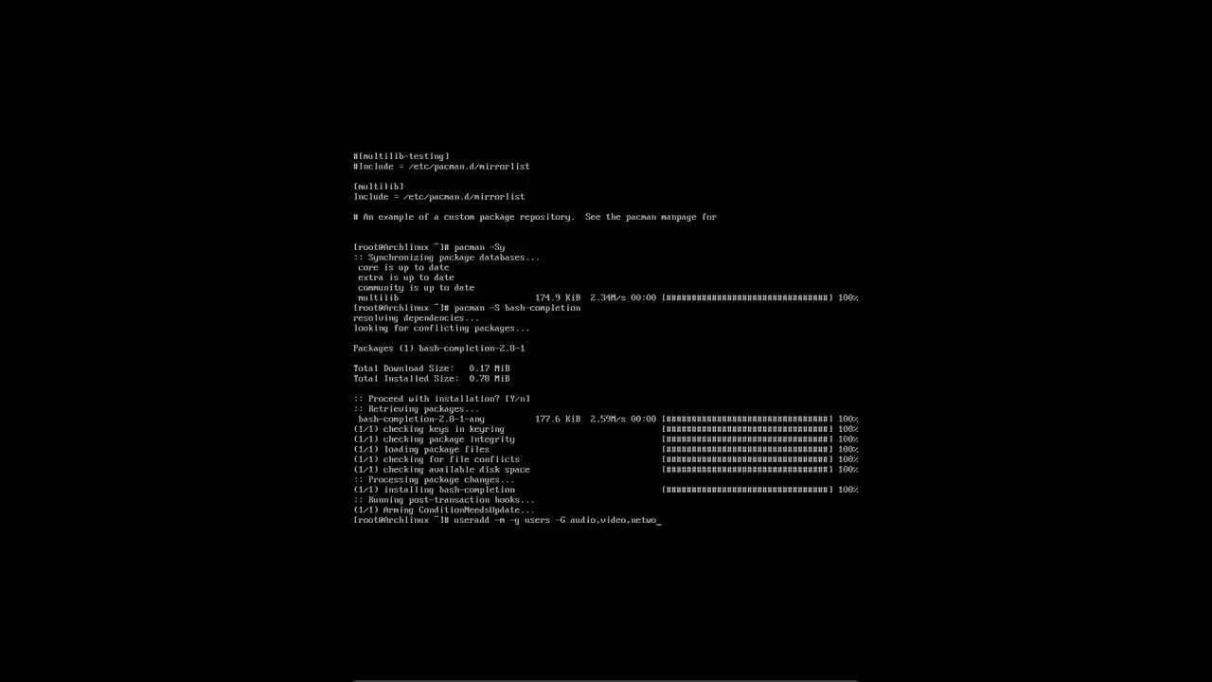
type("rk,wheel,sotr")
- Create user erik with home, /bin/bash, and audio,video,network,wheel,storage groups
key("BackSpace")
type("torage -s /bin/bash erik")
key("Return")
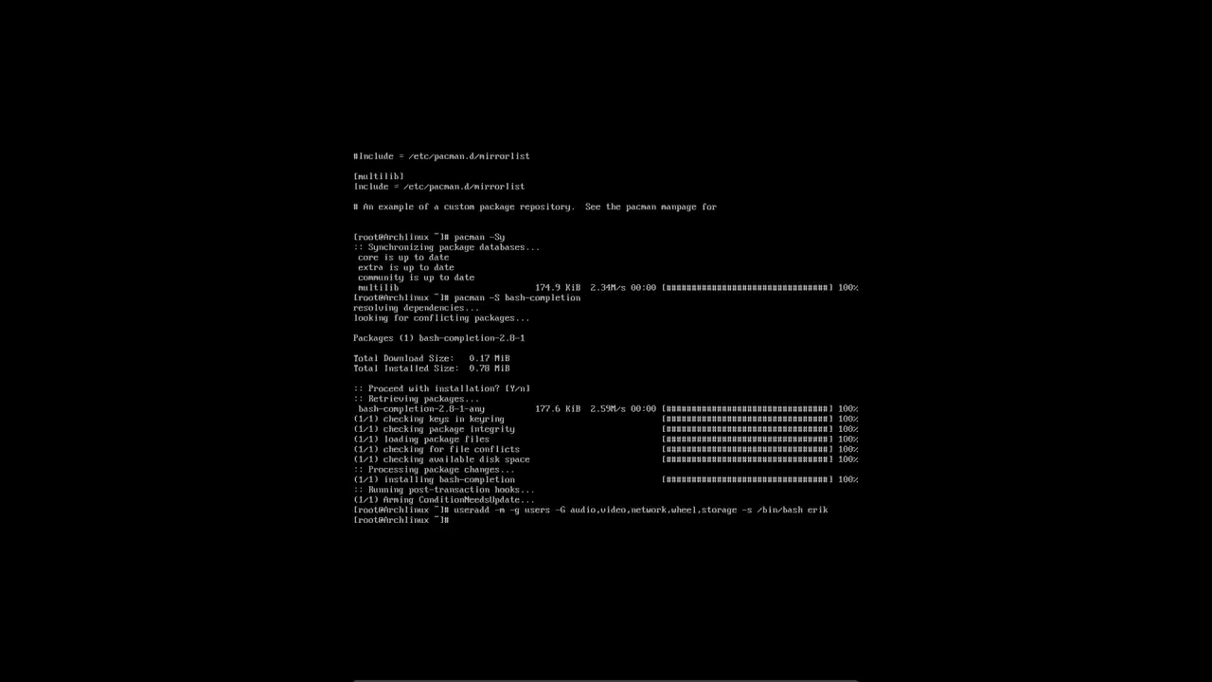
- Set erik's password, then open sudoers with EDITOR=nano visudo
type("passwd erik")
key("Return")
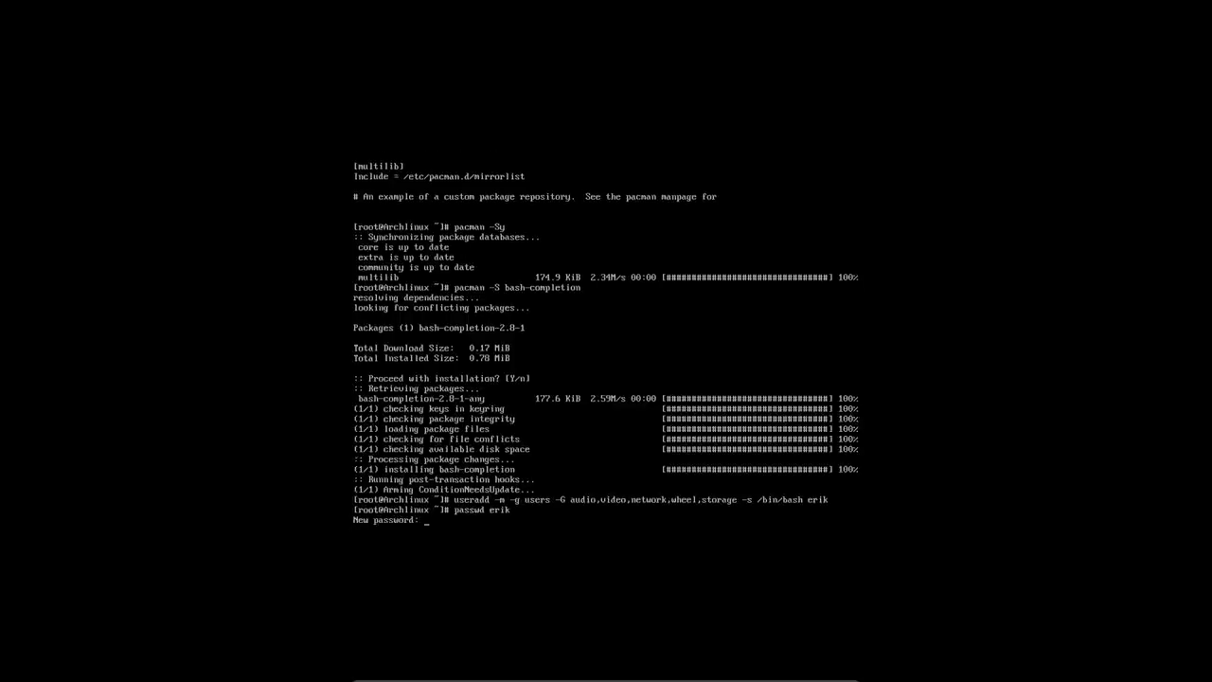
key("Return")
key("Return")
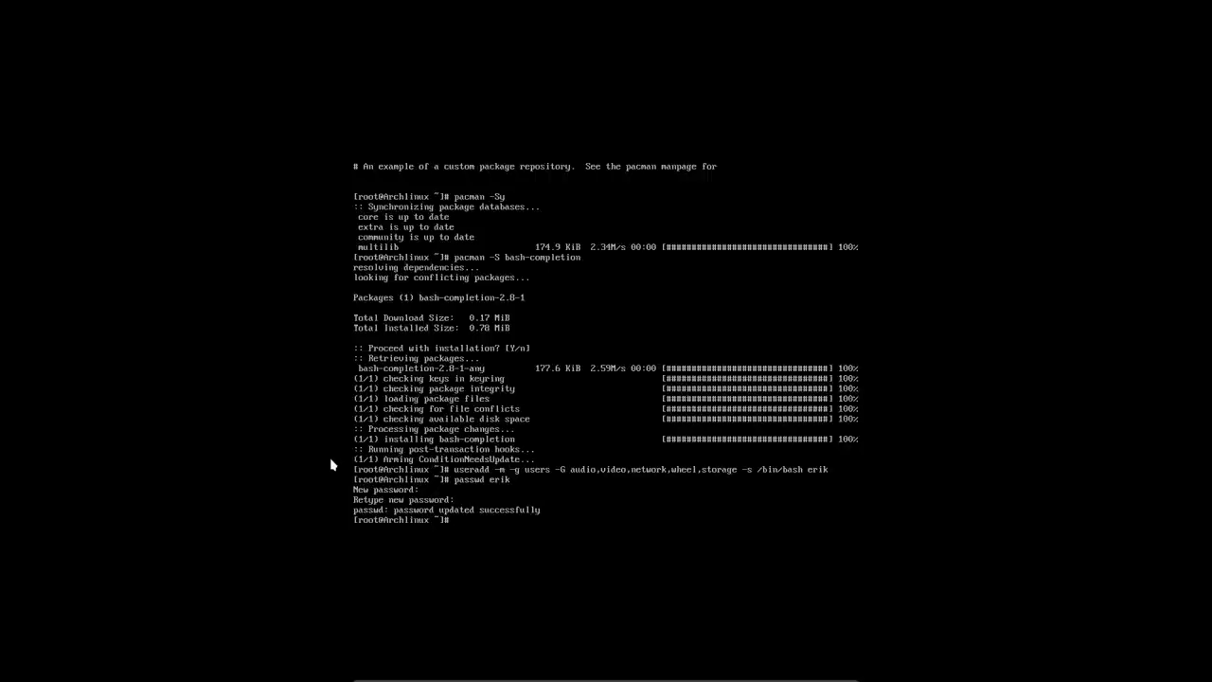
type("EDITOR=nano visudo")
key("Return")
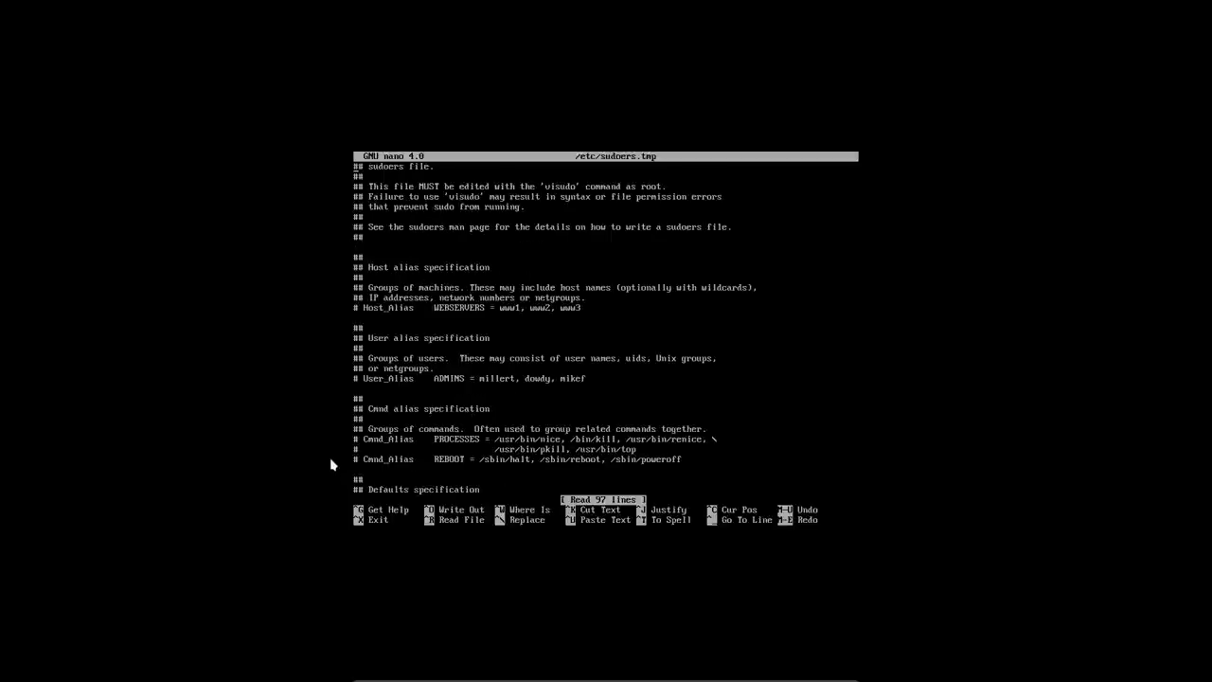
- Uncomment %wheel ALL=(ALL) ALL, save sudoers, and exit the root shell
key("Down")
key("Down")
key("Down")
key("Down")
key("Down")
key("Down")
key("Down")
key("Down")
key("Down")
key("Down")
key("Down")
key("Down")
key("Down")
key("Down")
key("Down")
key("Down")
key("Down")
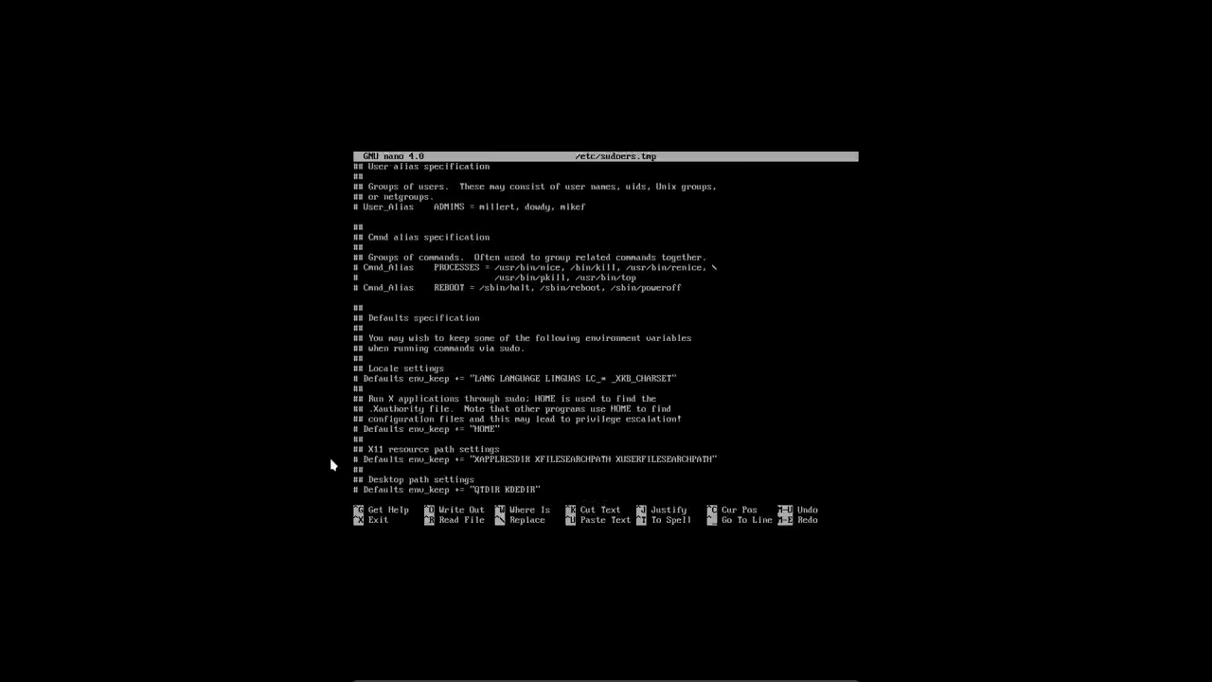
key("Down")
key("Down")
key("Down")
key("Down")
key("Down")
key("Down")
key("Down")
key("Down")
key("Down")
key("Down")
key("Down")
key("Down")
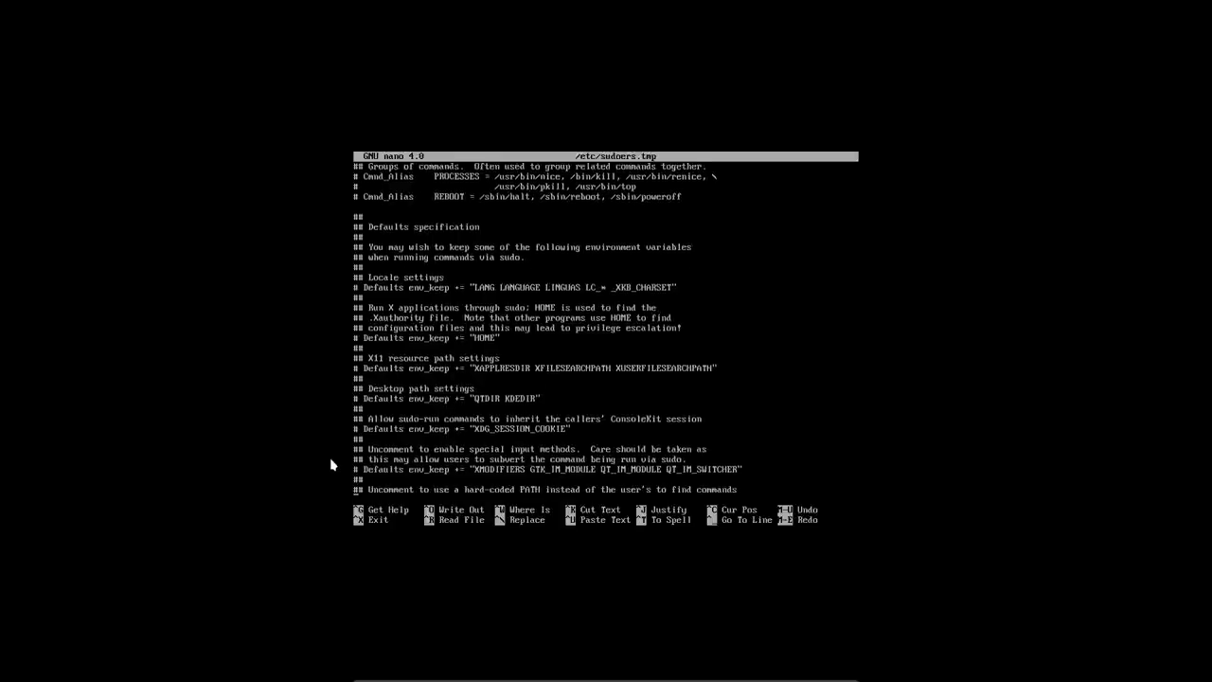
key("Down")
key("Down")
key("Down")
key("Down")
key("Down")
key("Down")
key("Down")
key("Down")
key("Down")
key("Down")
key("Down")
key("Down")
key("Down")
key("Down")
key("Down")
key("Down")
key("Down")
key("Down")
key("Down")
key("Down")
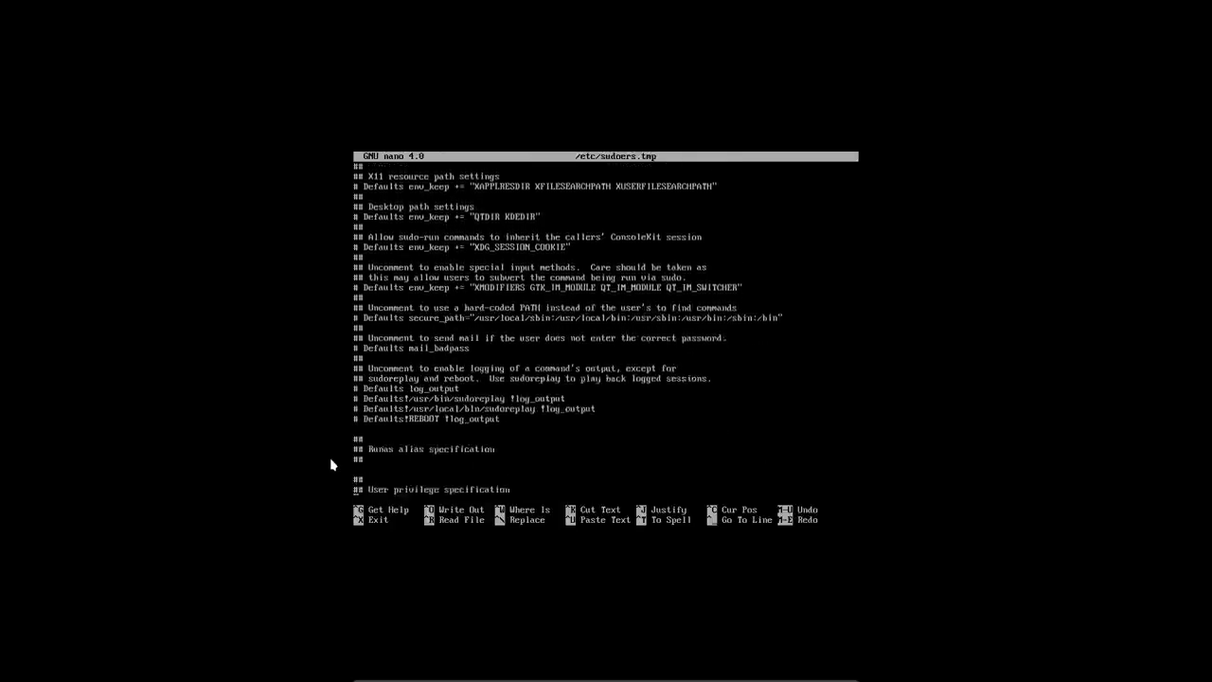
key("Down")
key("Down")
key("Down")
key("Down")
key("Down")
key("Down")
key("Down")
key("Down")
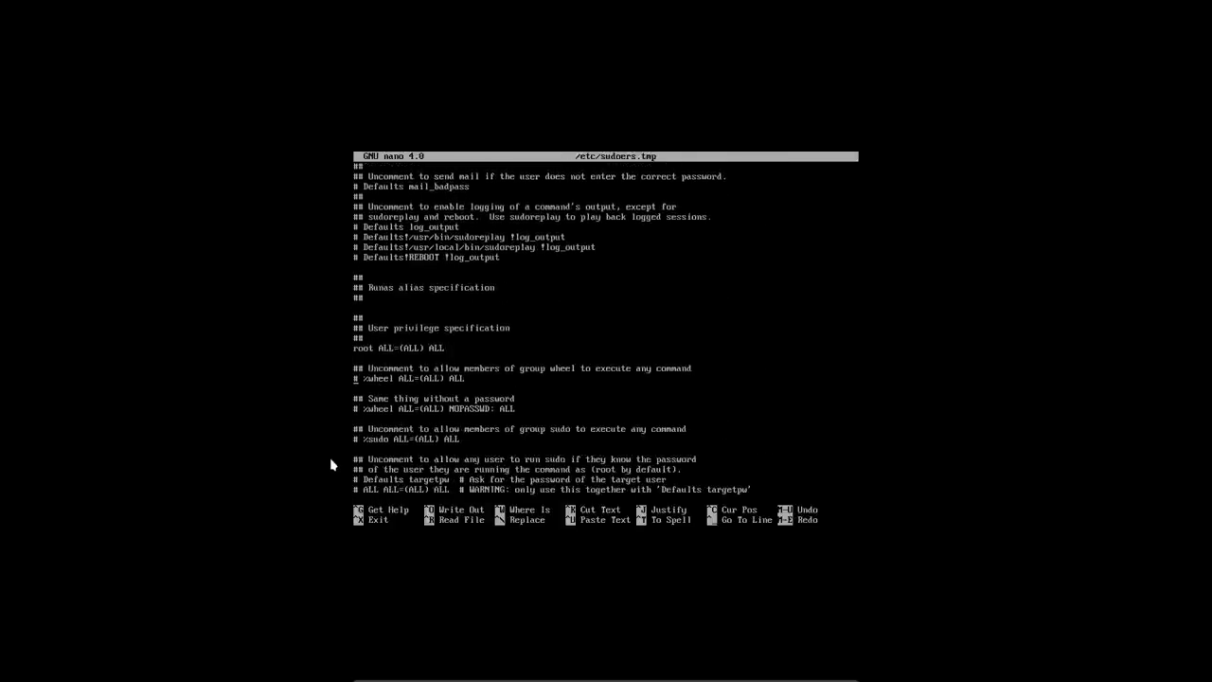
key("Delete")
key("Delete")
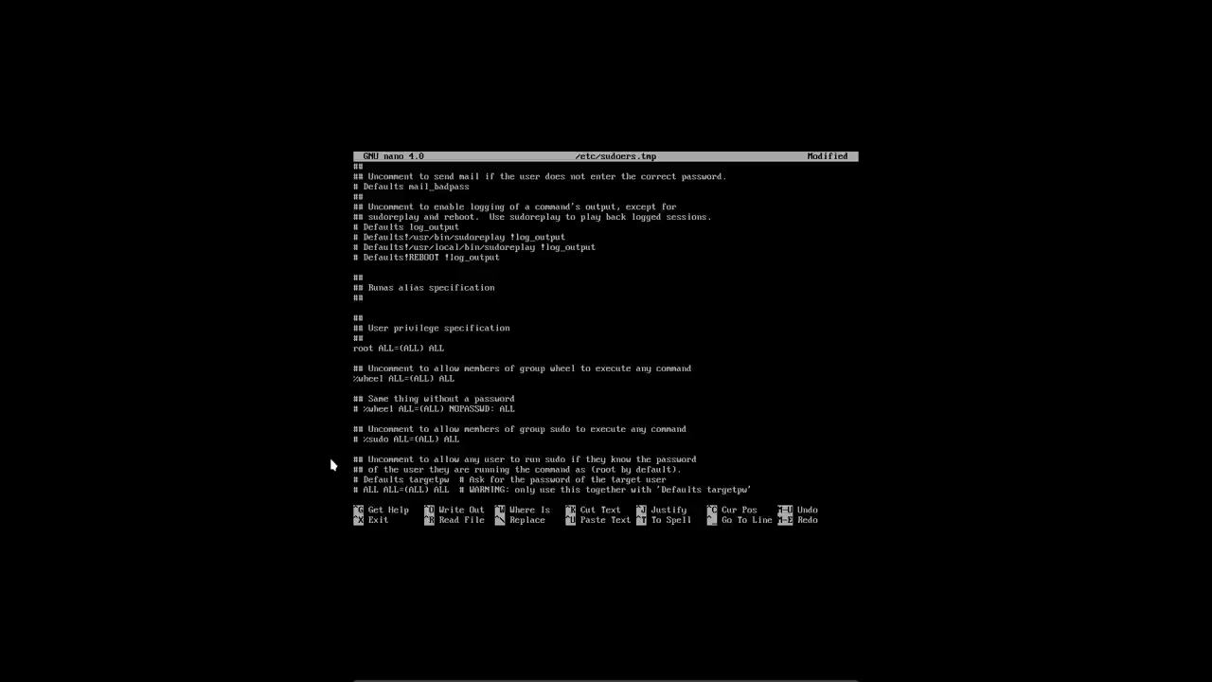
key("ctrl+x")
key("y")
key("Return")
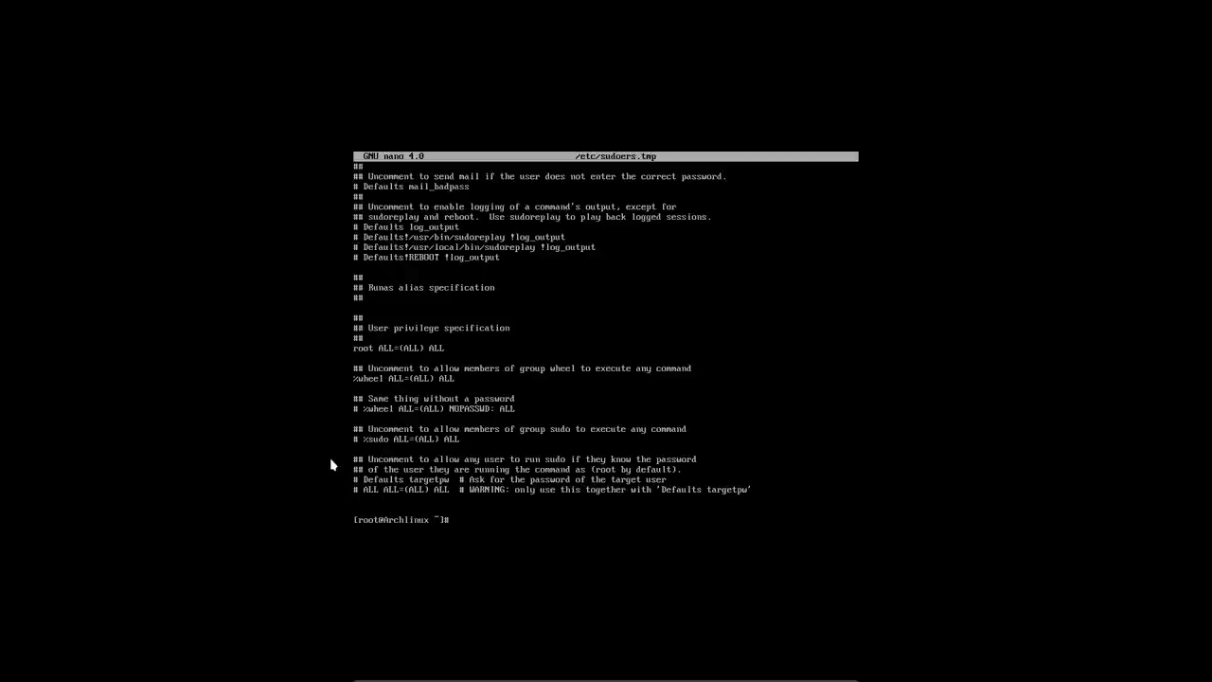
type("exit")
key("Return")
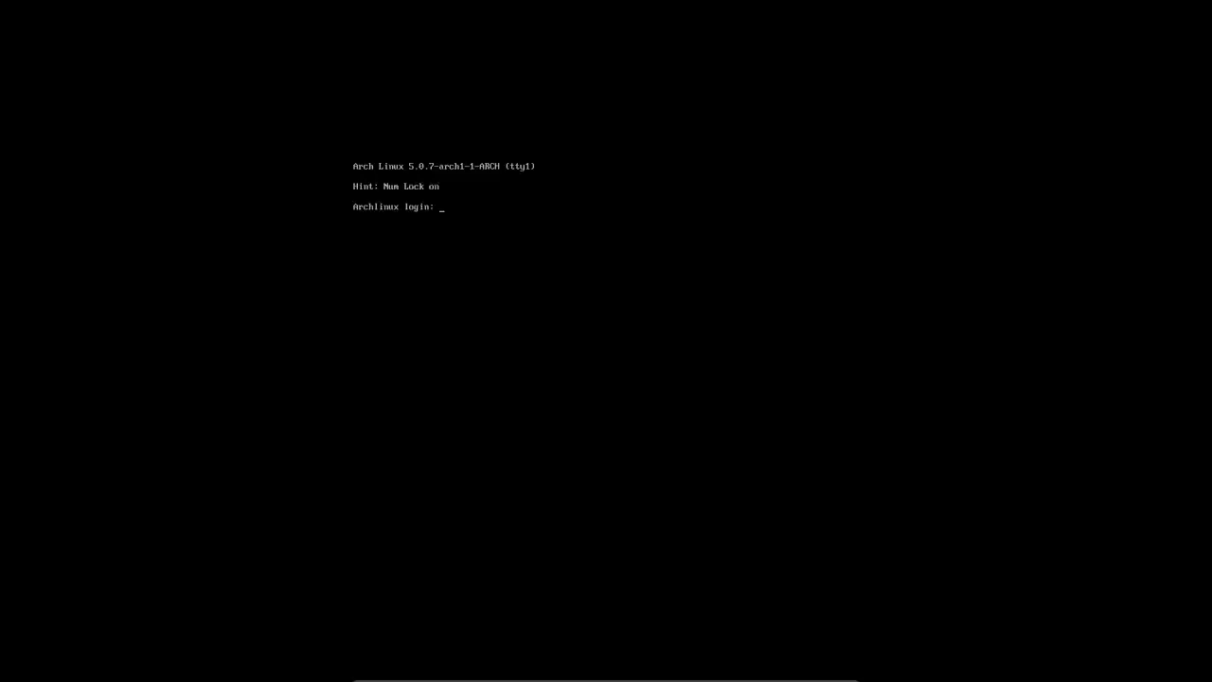
- Log in as erik and enter pacman -Sy
type("erik")
key("Return")
key("Return")
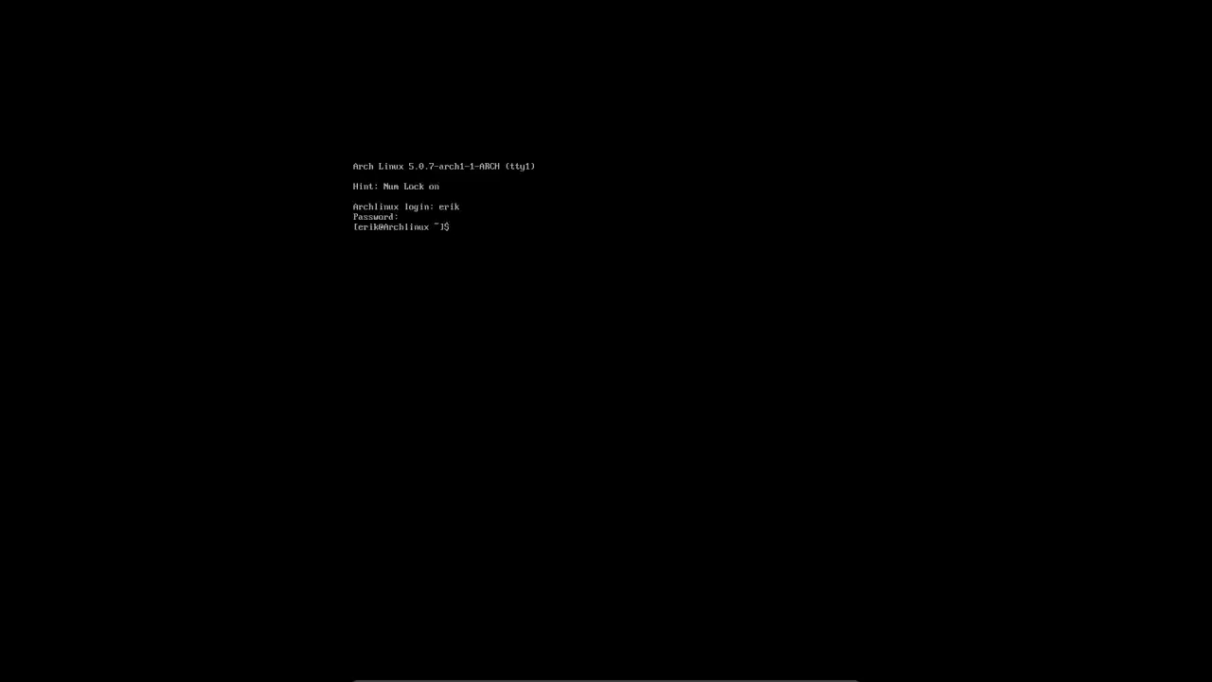
type("sudo pacman")
key("BackSpace")
key("BackSpace")
key("BackSpace")
key("BackSpace")
key("BackSpace")
key("BackSpace")
key("BackSpace")
key("BackSpace")
key("BackSpace")
key("BackSpace")
key("BackSpace")
type("pacman -Sy")
key("Return")
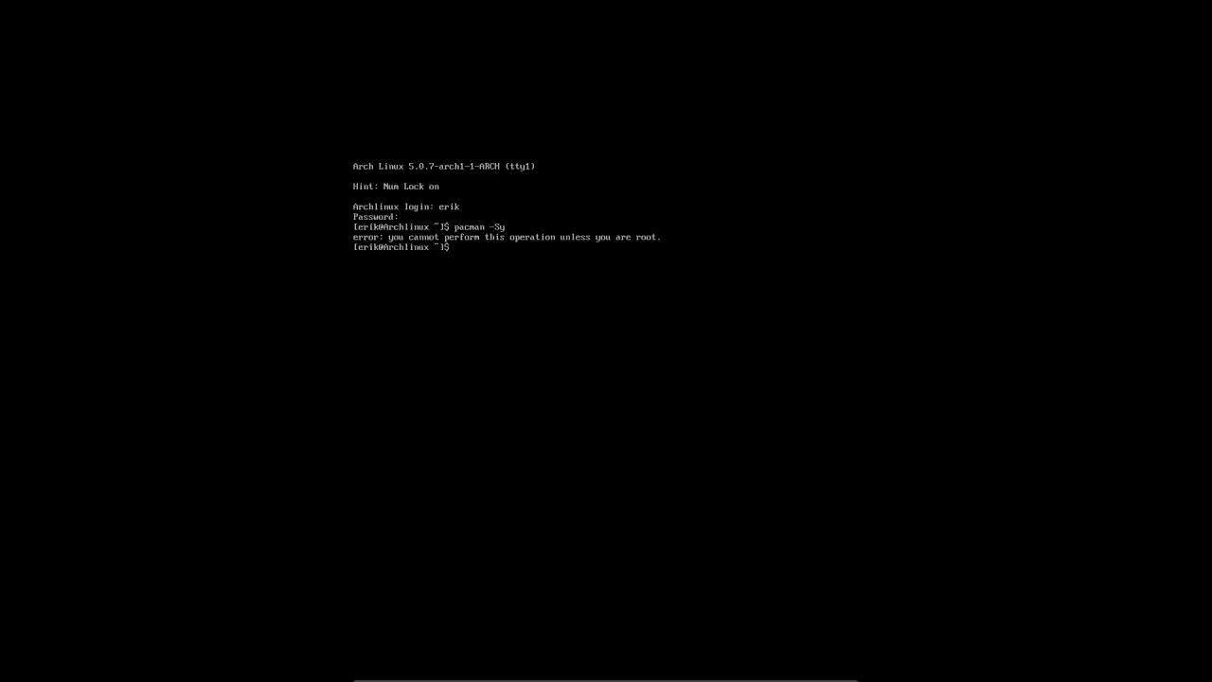
- Run sudo pacman -Syu to confirm erik's sudo access with a full upgrade
type("sudo pacman -Syu")
key("Return")
key("Return")
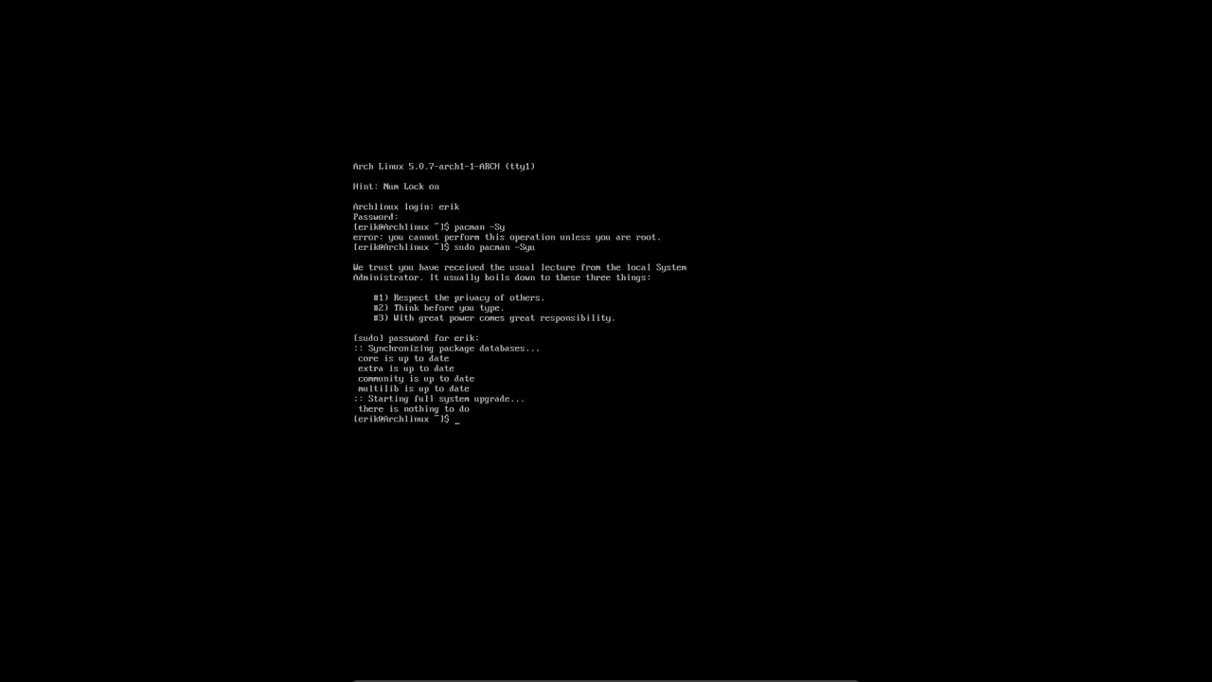
- Power off the VM with sudo shutdown now
type("sudo")
key("BackSpace")
key("BackSpace")
key("BackSpace")
type("udo shutdown now")
key("Return")
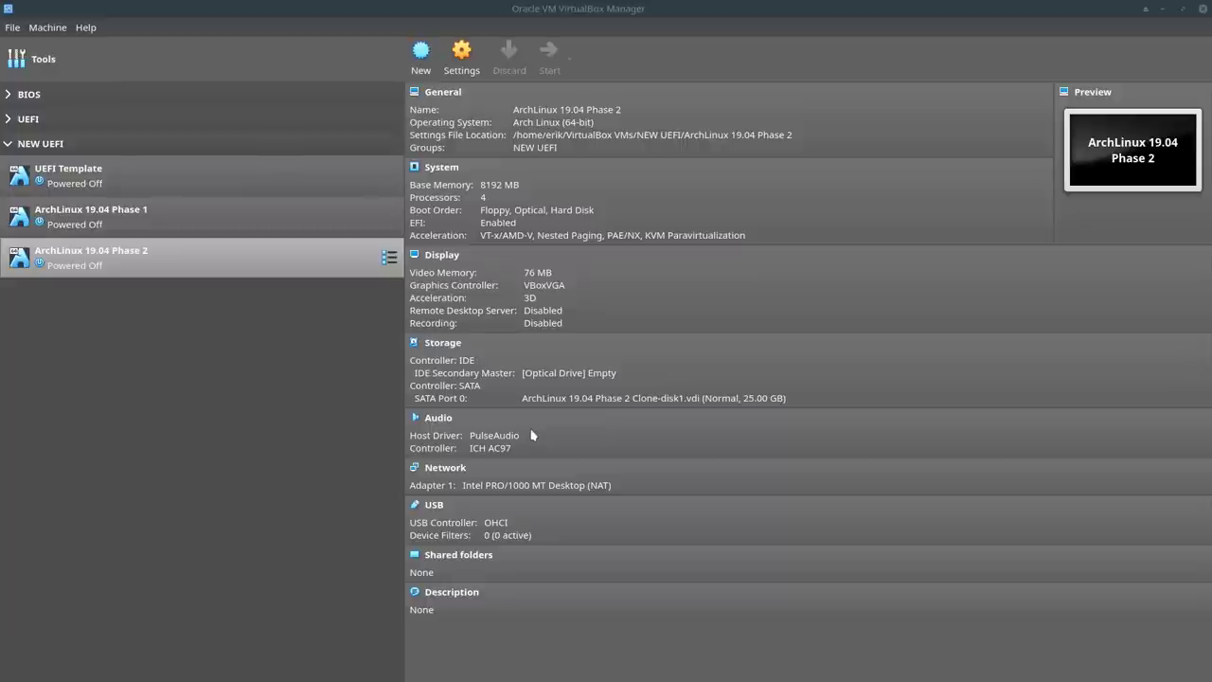
- Full-clone ArchLinux 19.04 Phase 2 as 'ArchLinux 19.04 Phase 3' and start the new VM
right_click(66, 268)
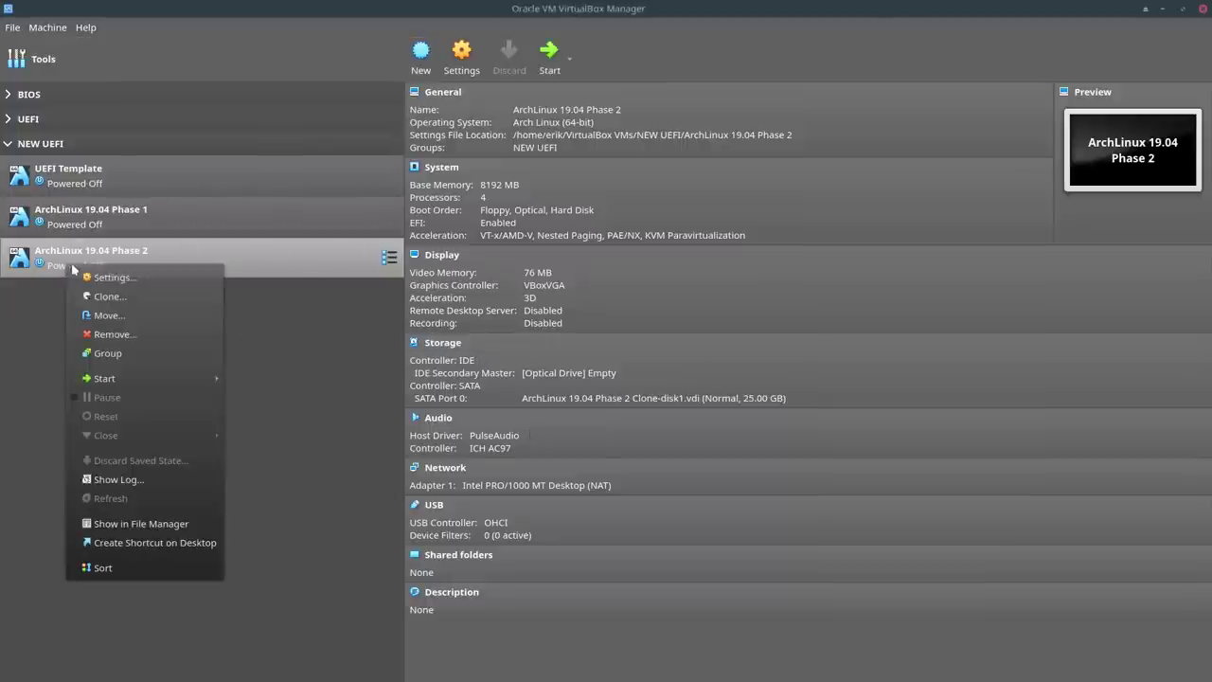
left_click(107, 299)
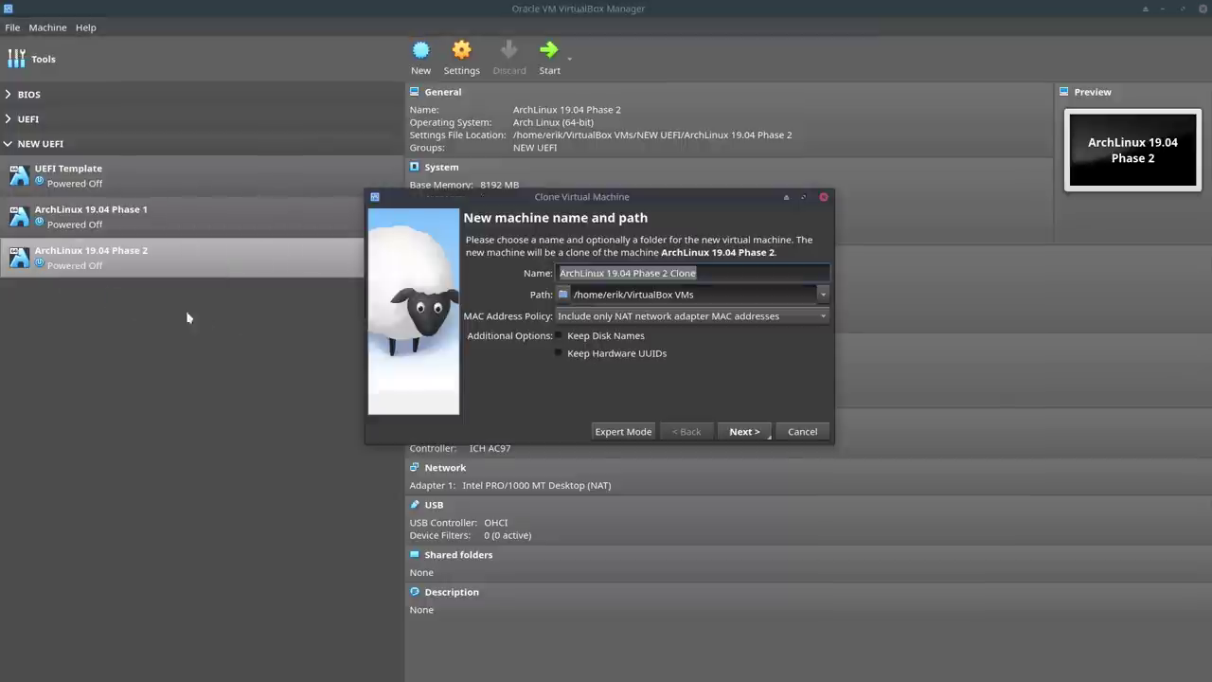
left_click(664, 273)
left_click_drag(664, 272, 708, 272)
type("3")
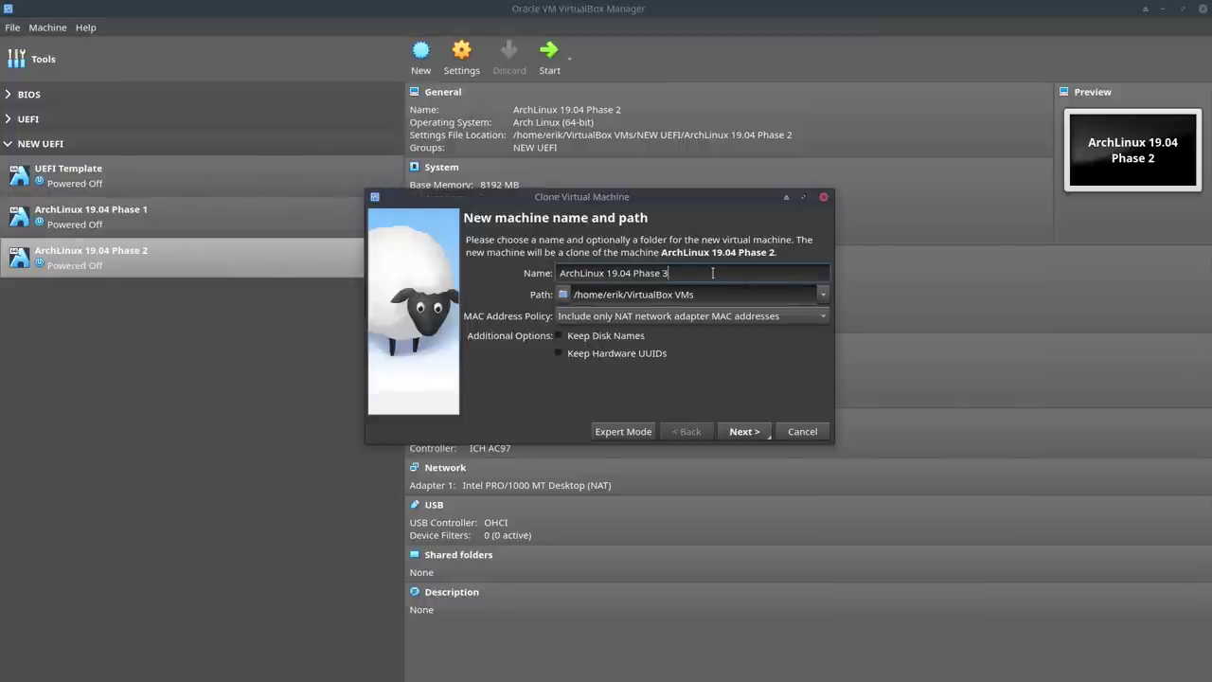
left_click(750, 432)
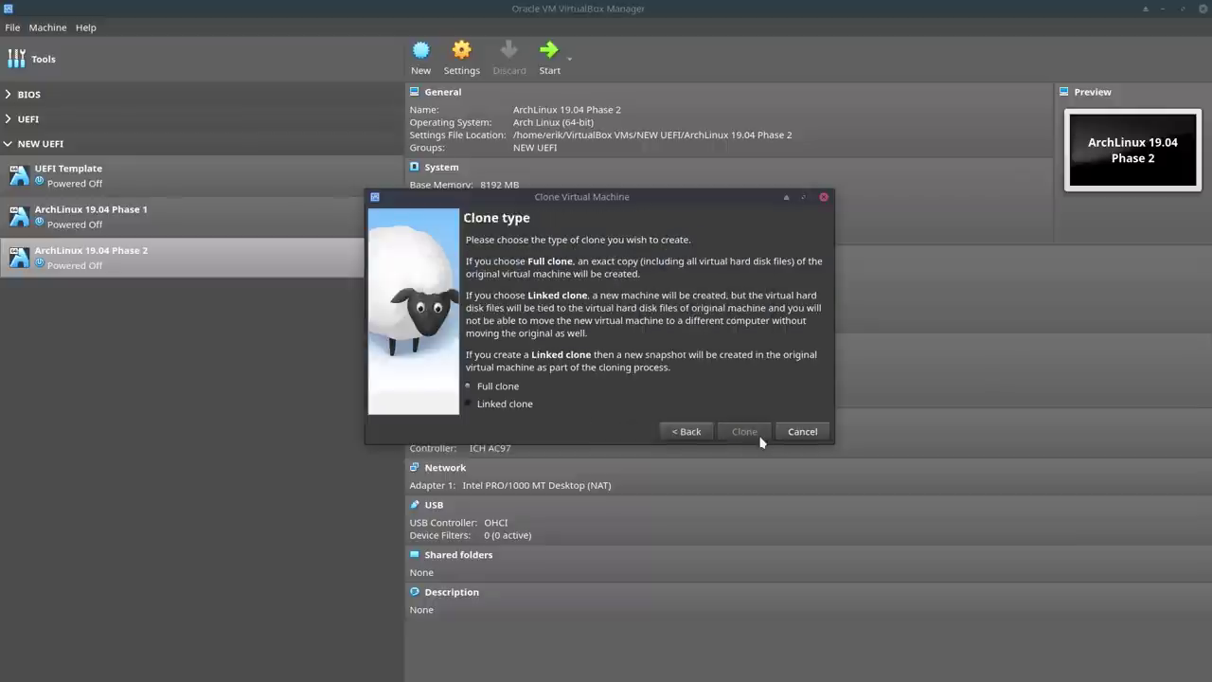
left_click(187, 319)
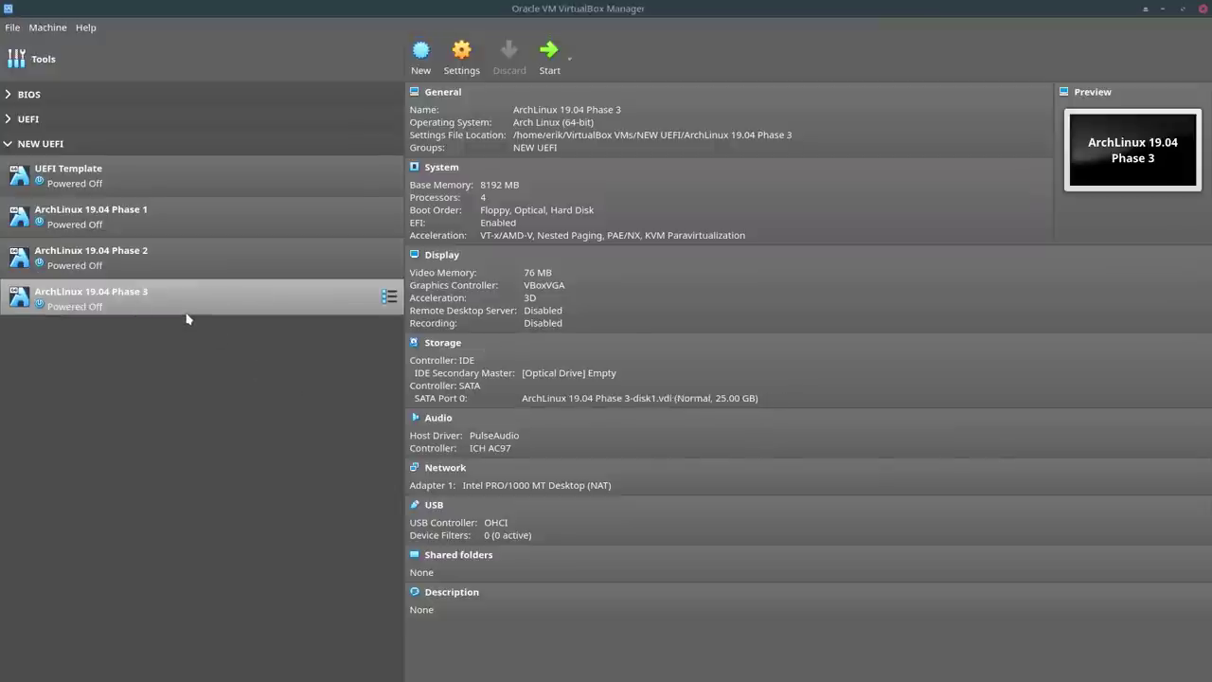
double_click(271, 313)
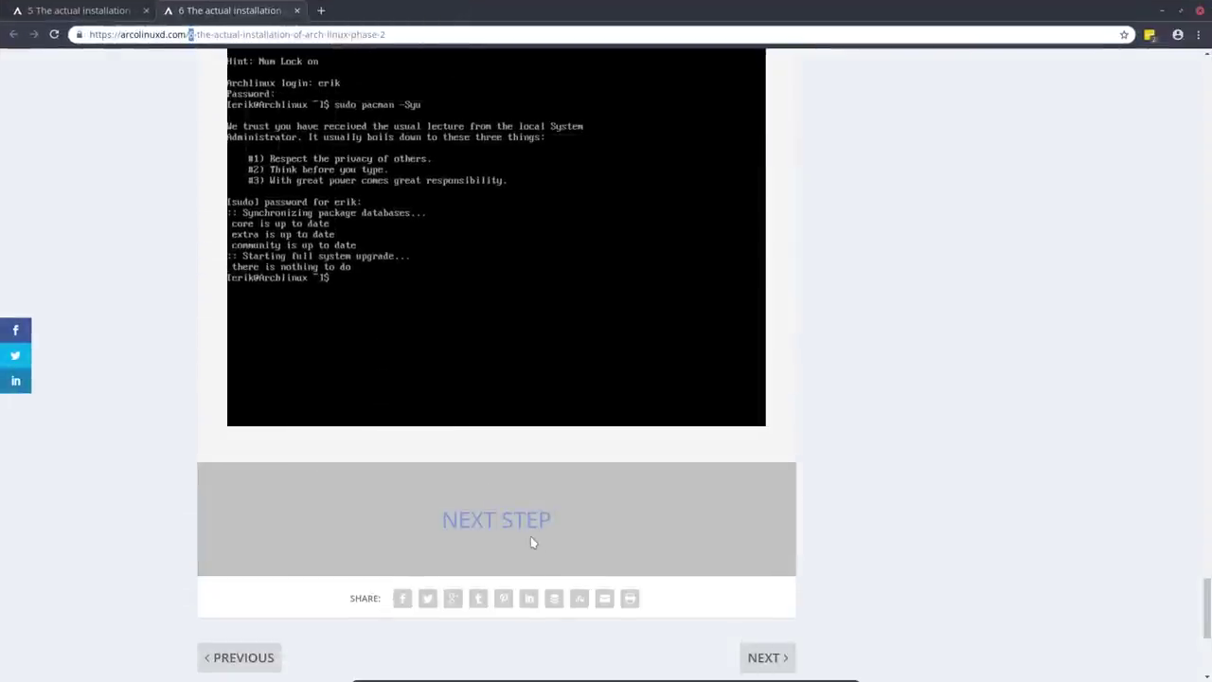
- Open the ArcoLinuxD Phase 3 guide and scroll down to its XORG package install command
left_click(497, 520)
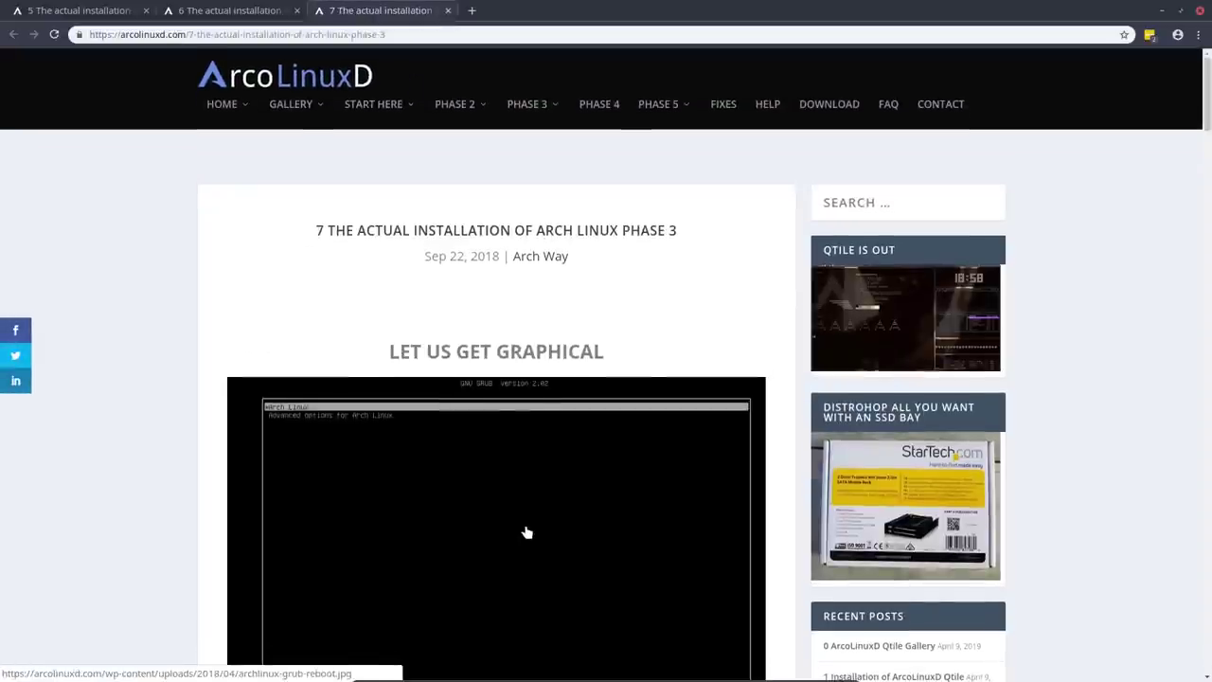
scroll(528, 532, "down", 2)
scroll(527, 533, "down", 3)
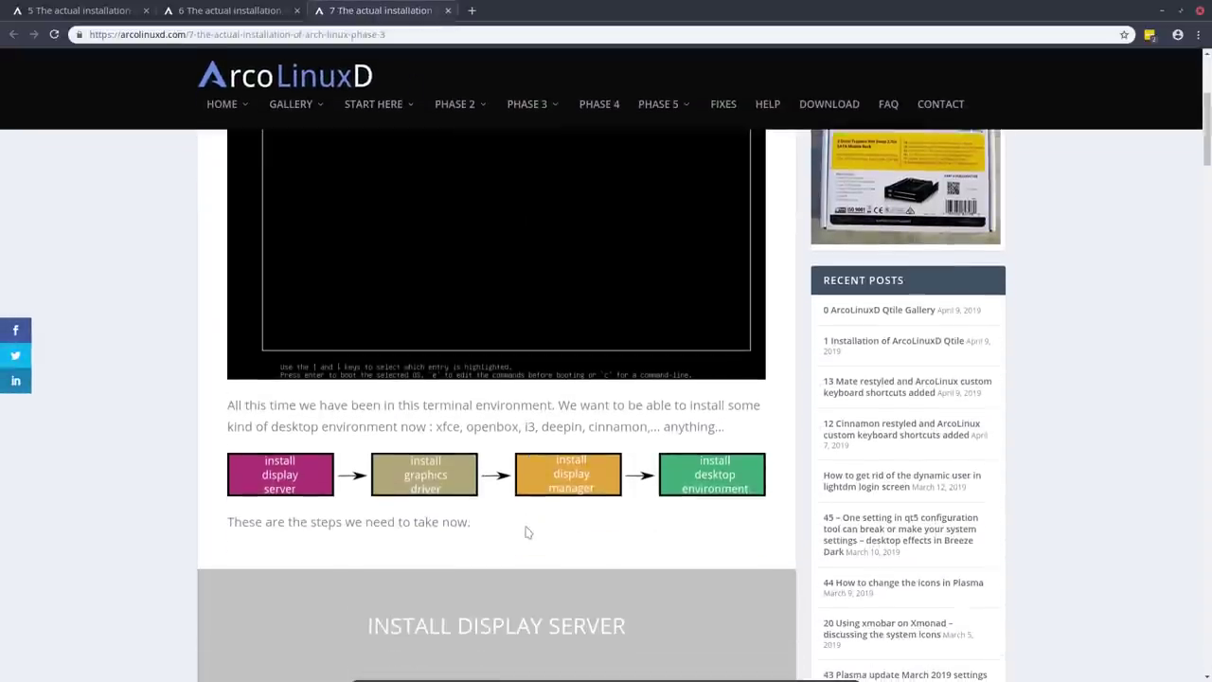
scroll(528, 532, "down", 4)
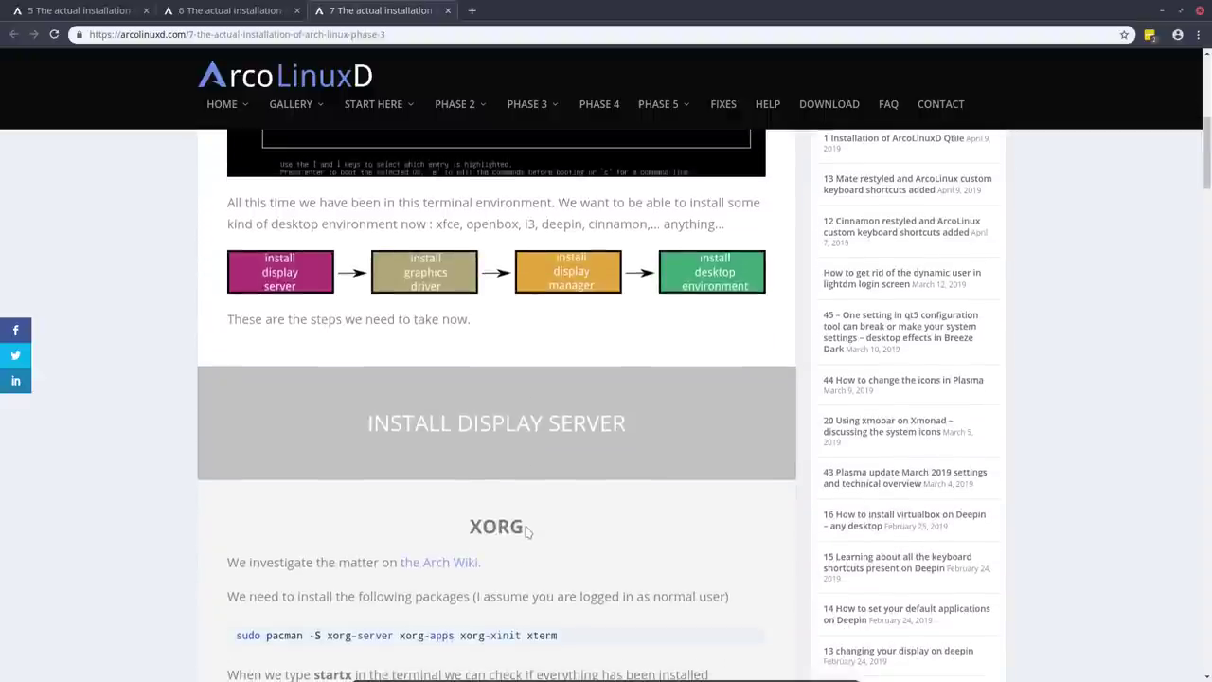
scroll(503, 659, "down", 8)
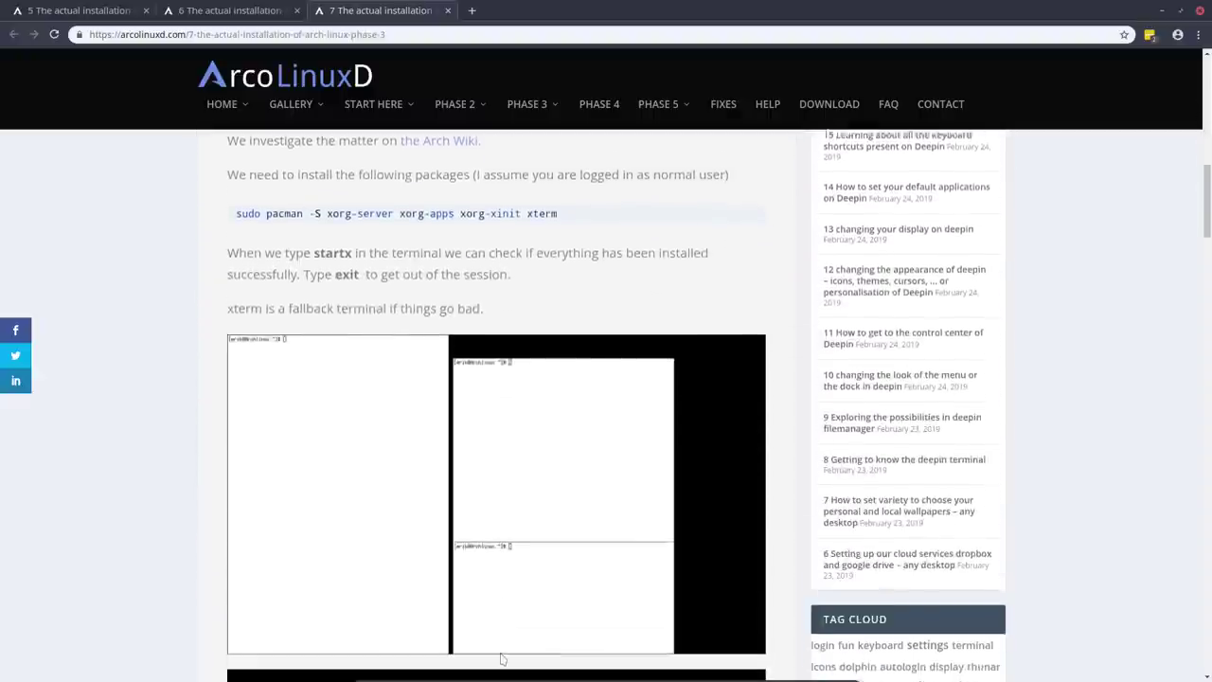
scroll(503, 659, "down", 17)
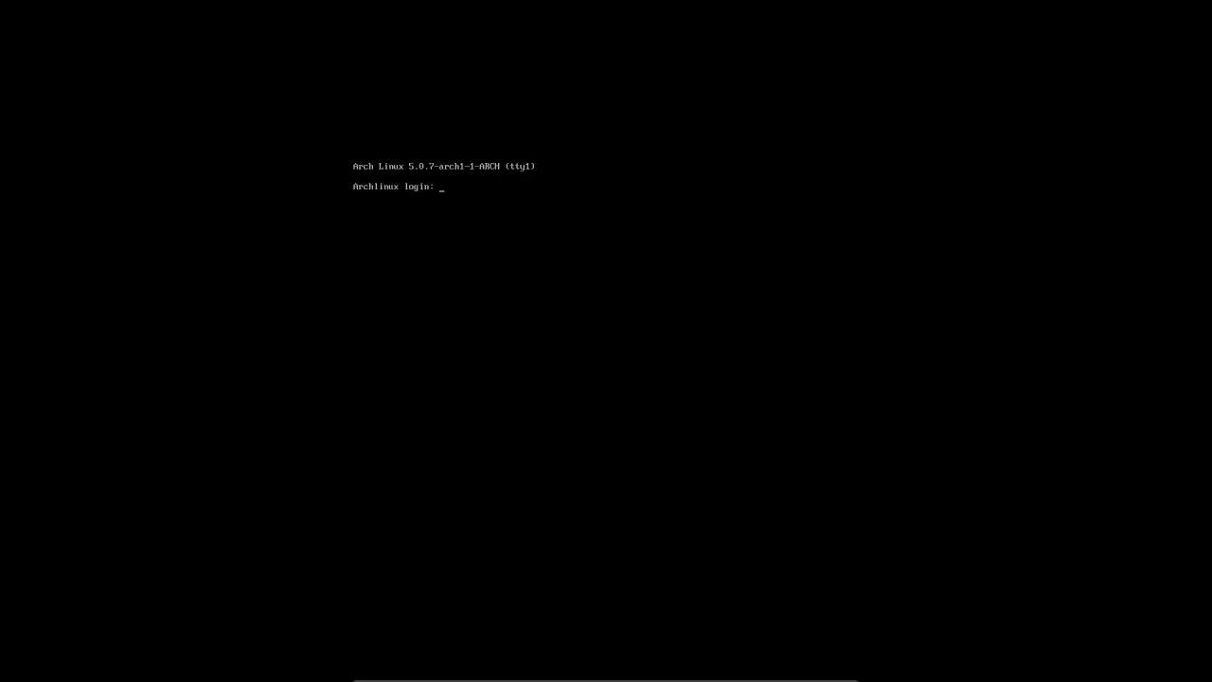
- Log in as the regular user and install xorg-server, xorg-apps, xorg-xinit and xterm with sudo pacman, accepting all group members and libglvnd
type("erik")
key("Return")
key("Return")
type("sudo pacman ")
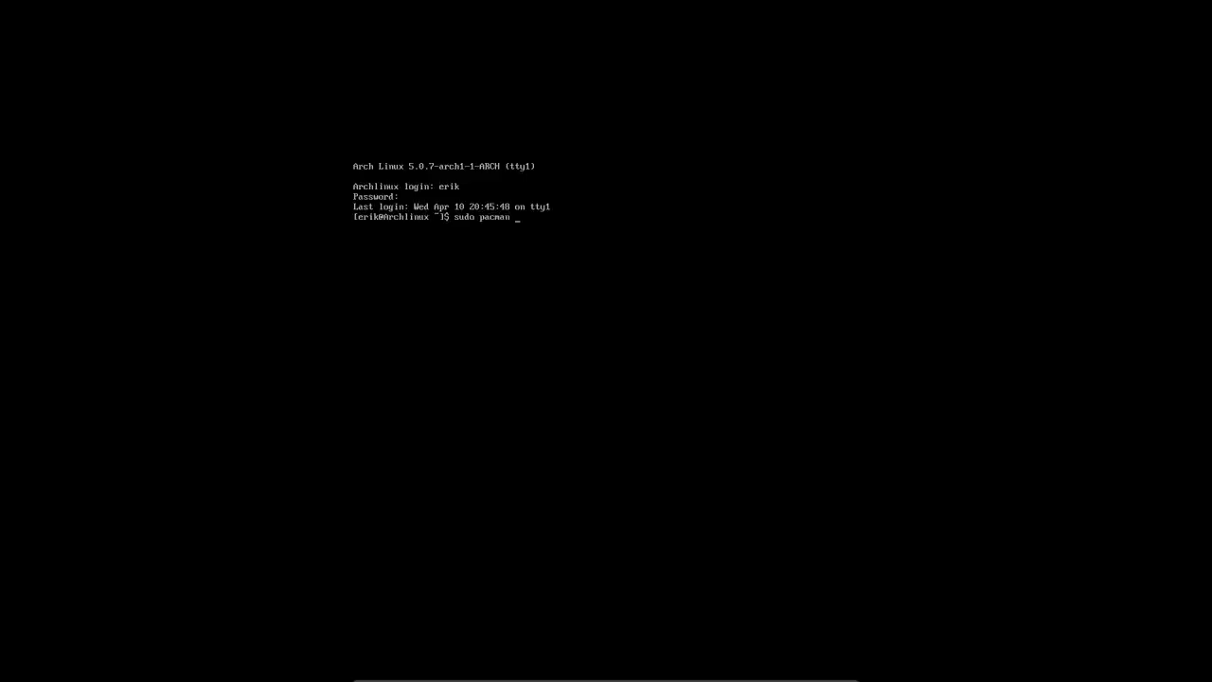
type("-S xorg-server xorg-apps xorg-xinit")
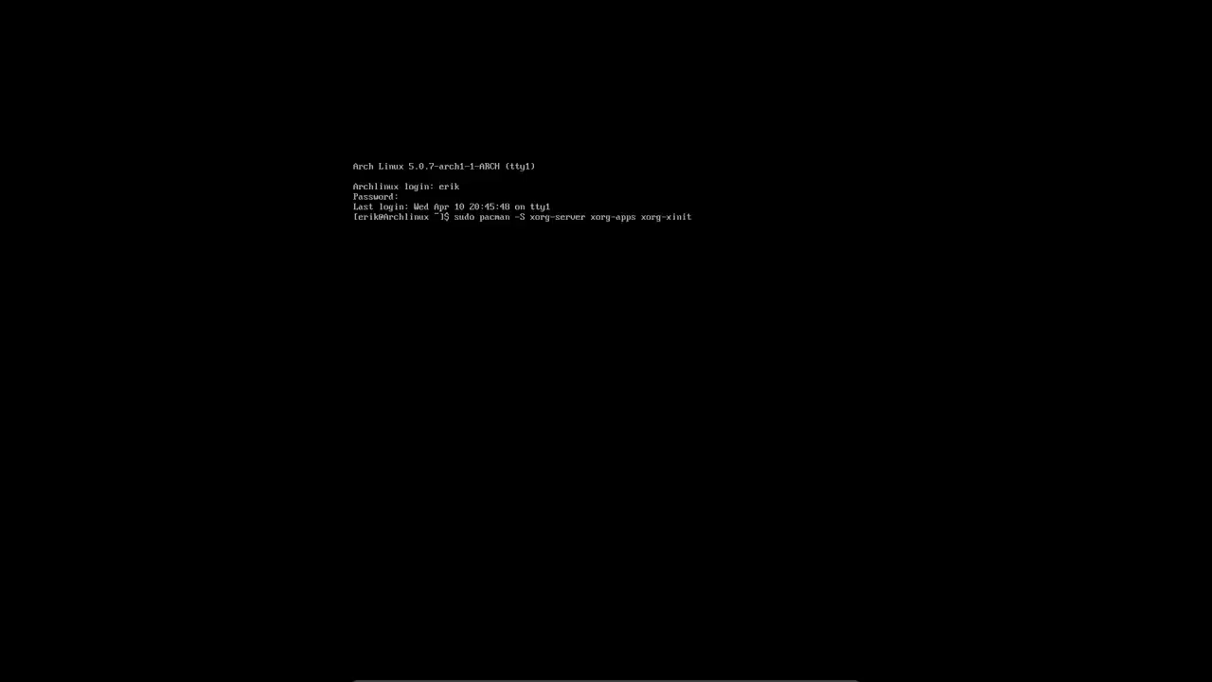
type(" xterm")
key("Return")
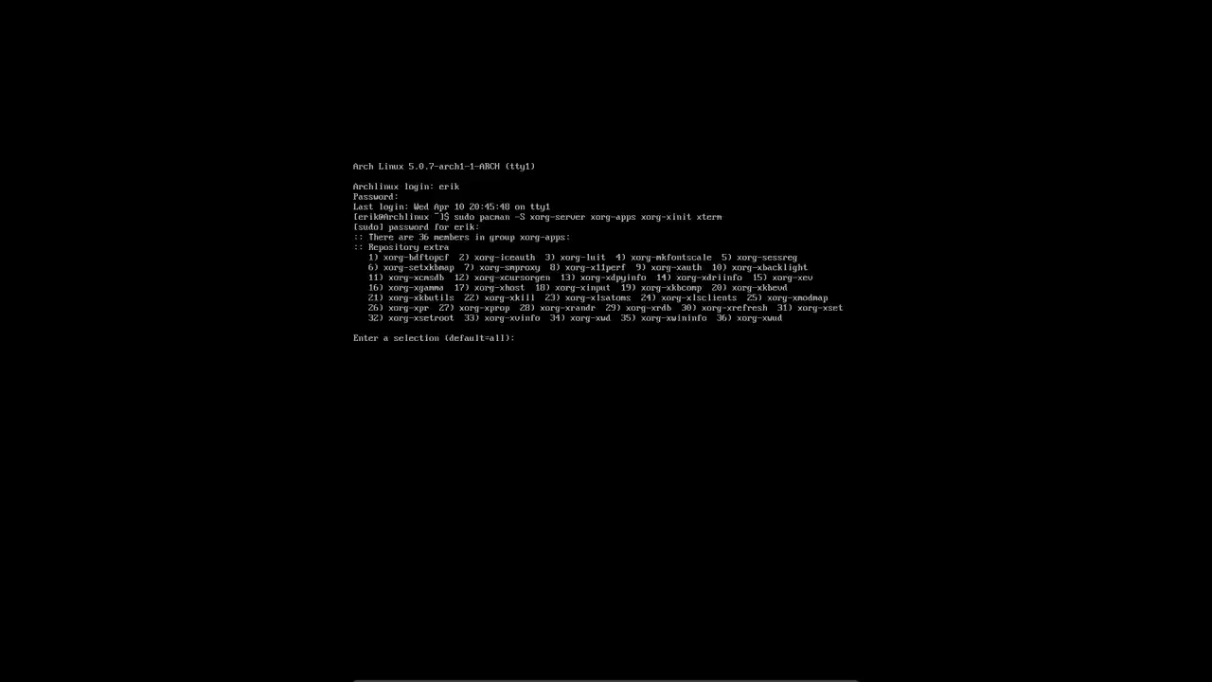
key("Return")
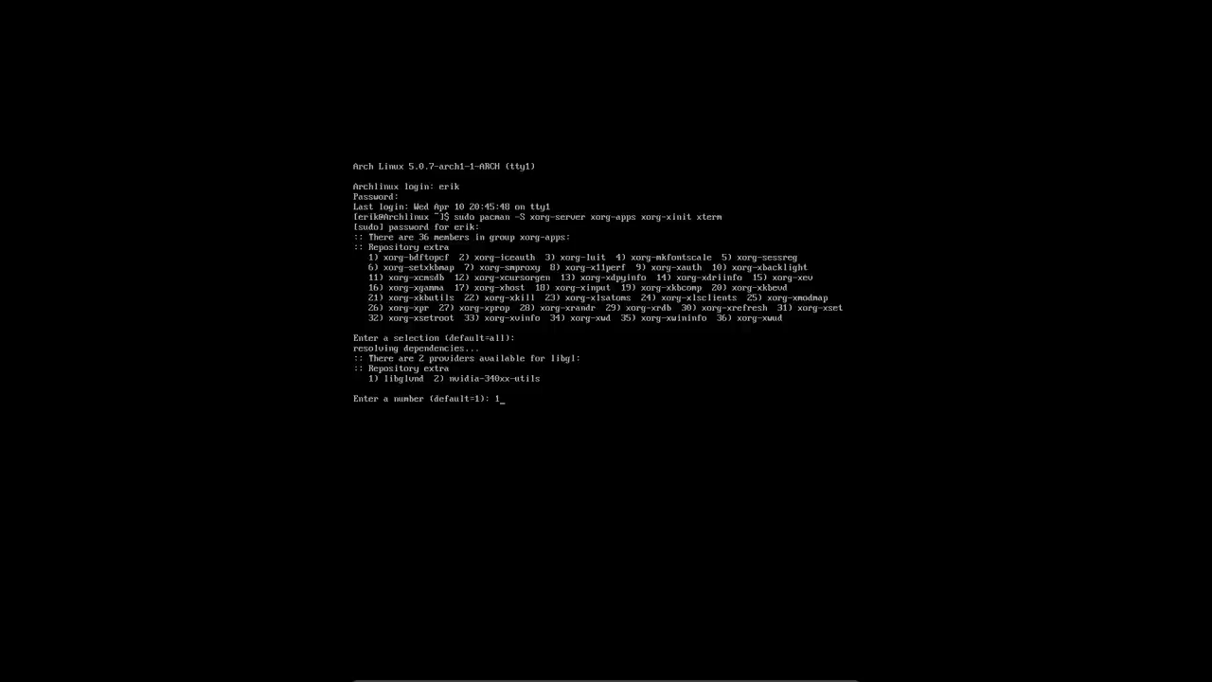
key("Return")
key("Return")
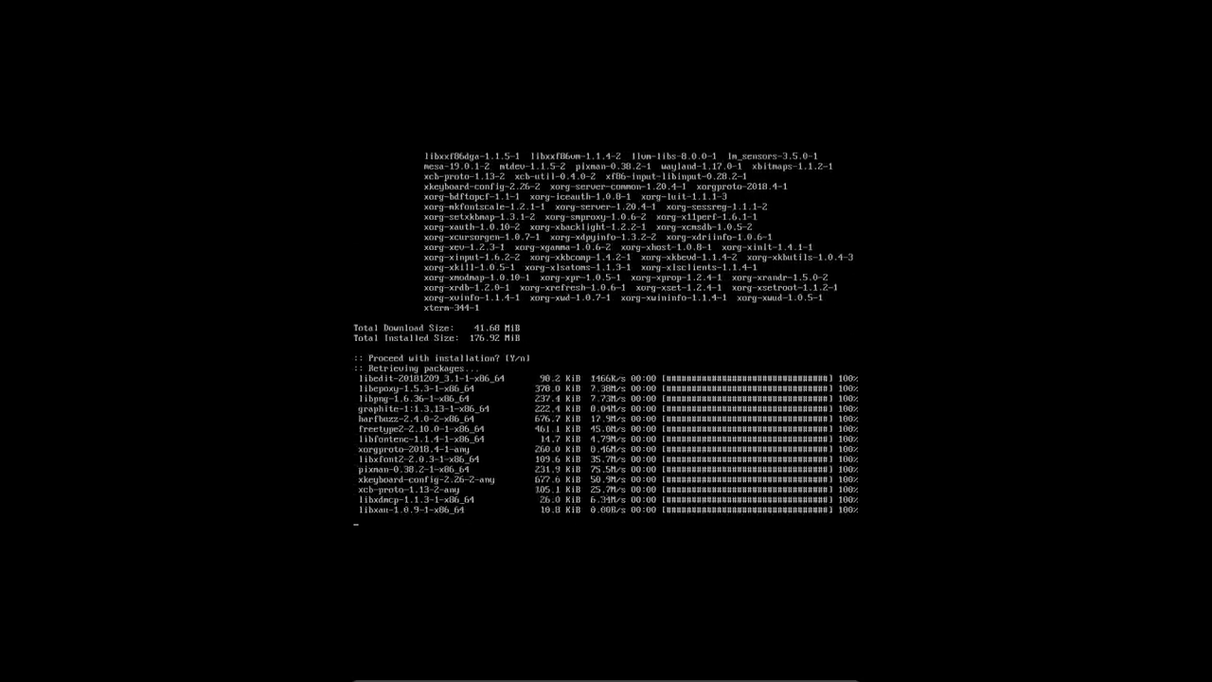